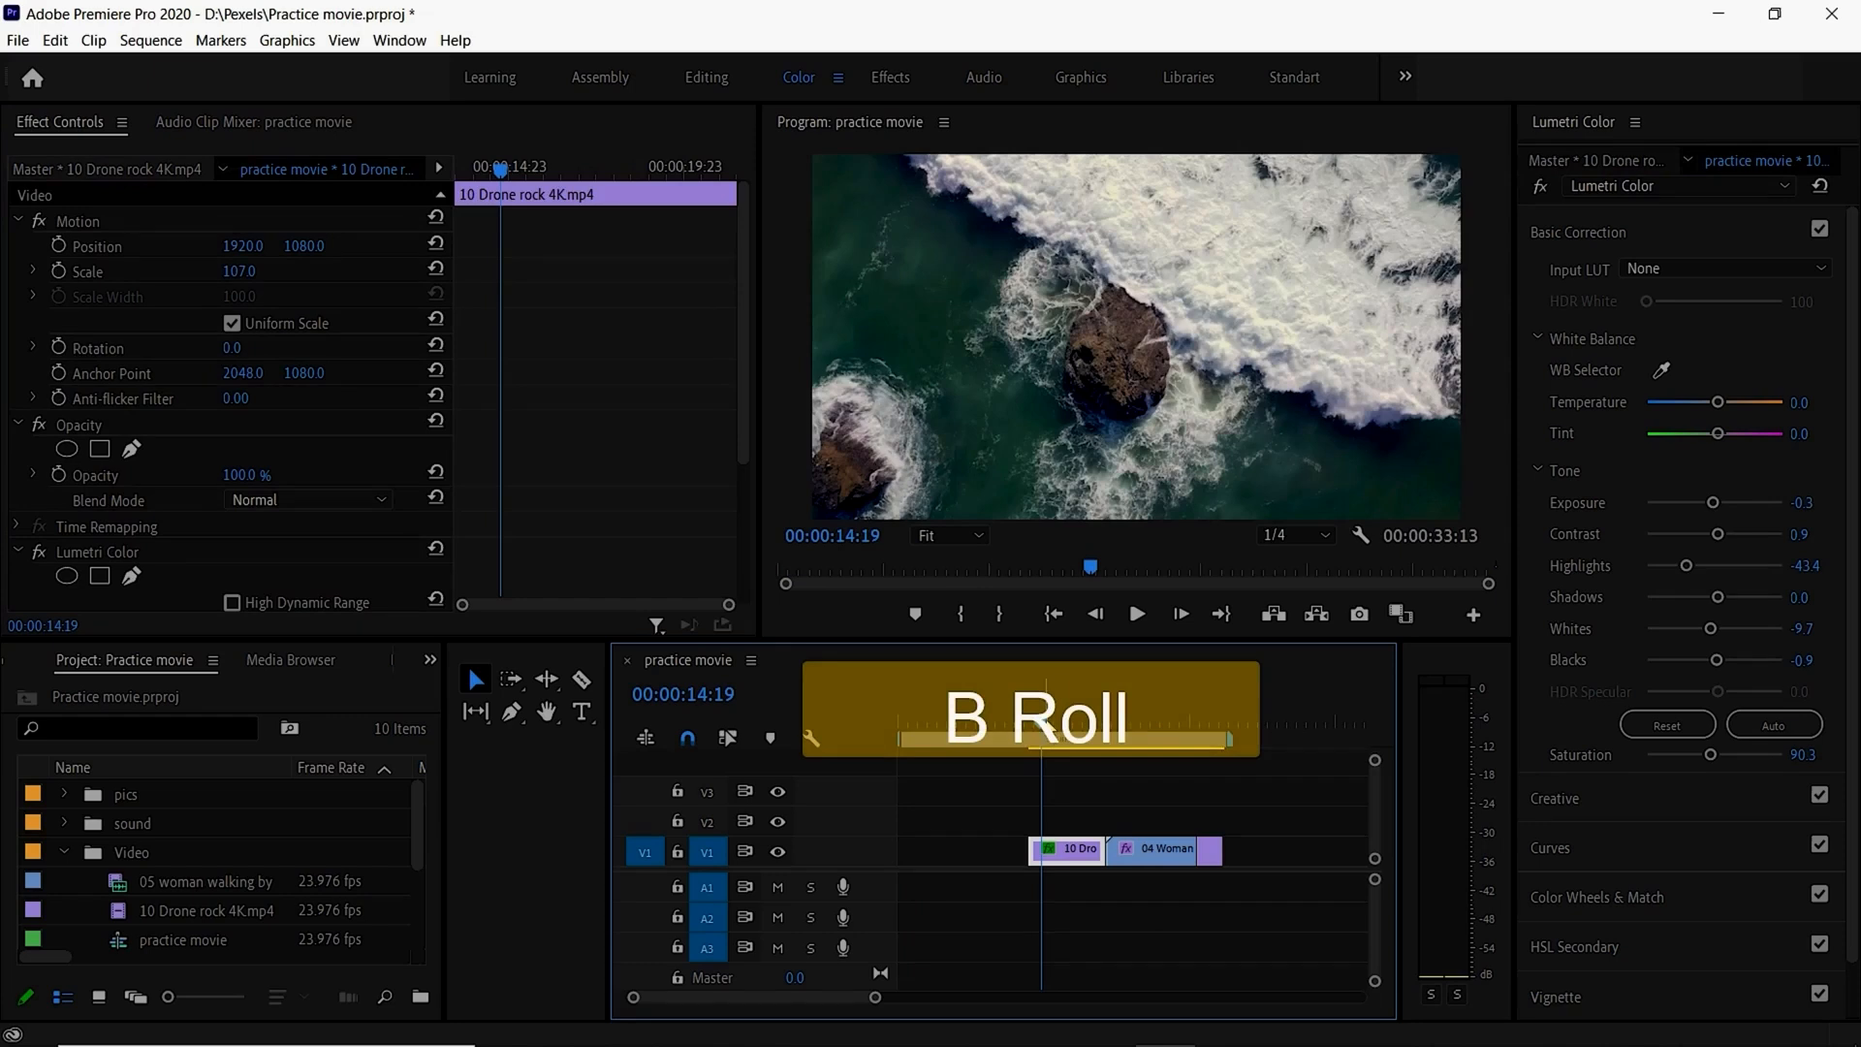
Step: Add 09 Fly through tree.mp4 from the Video bin to track V2 and position it over the 04 Woman walking on beach clip
left_click_drag(1041, 727, 1085, 744)
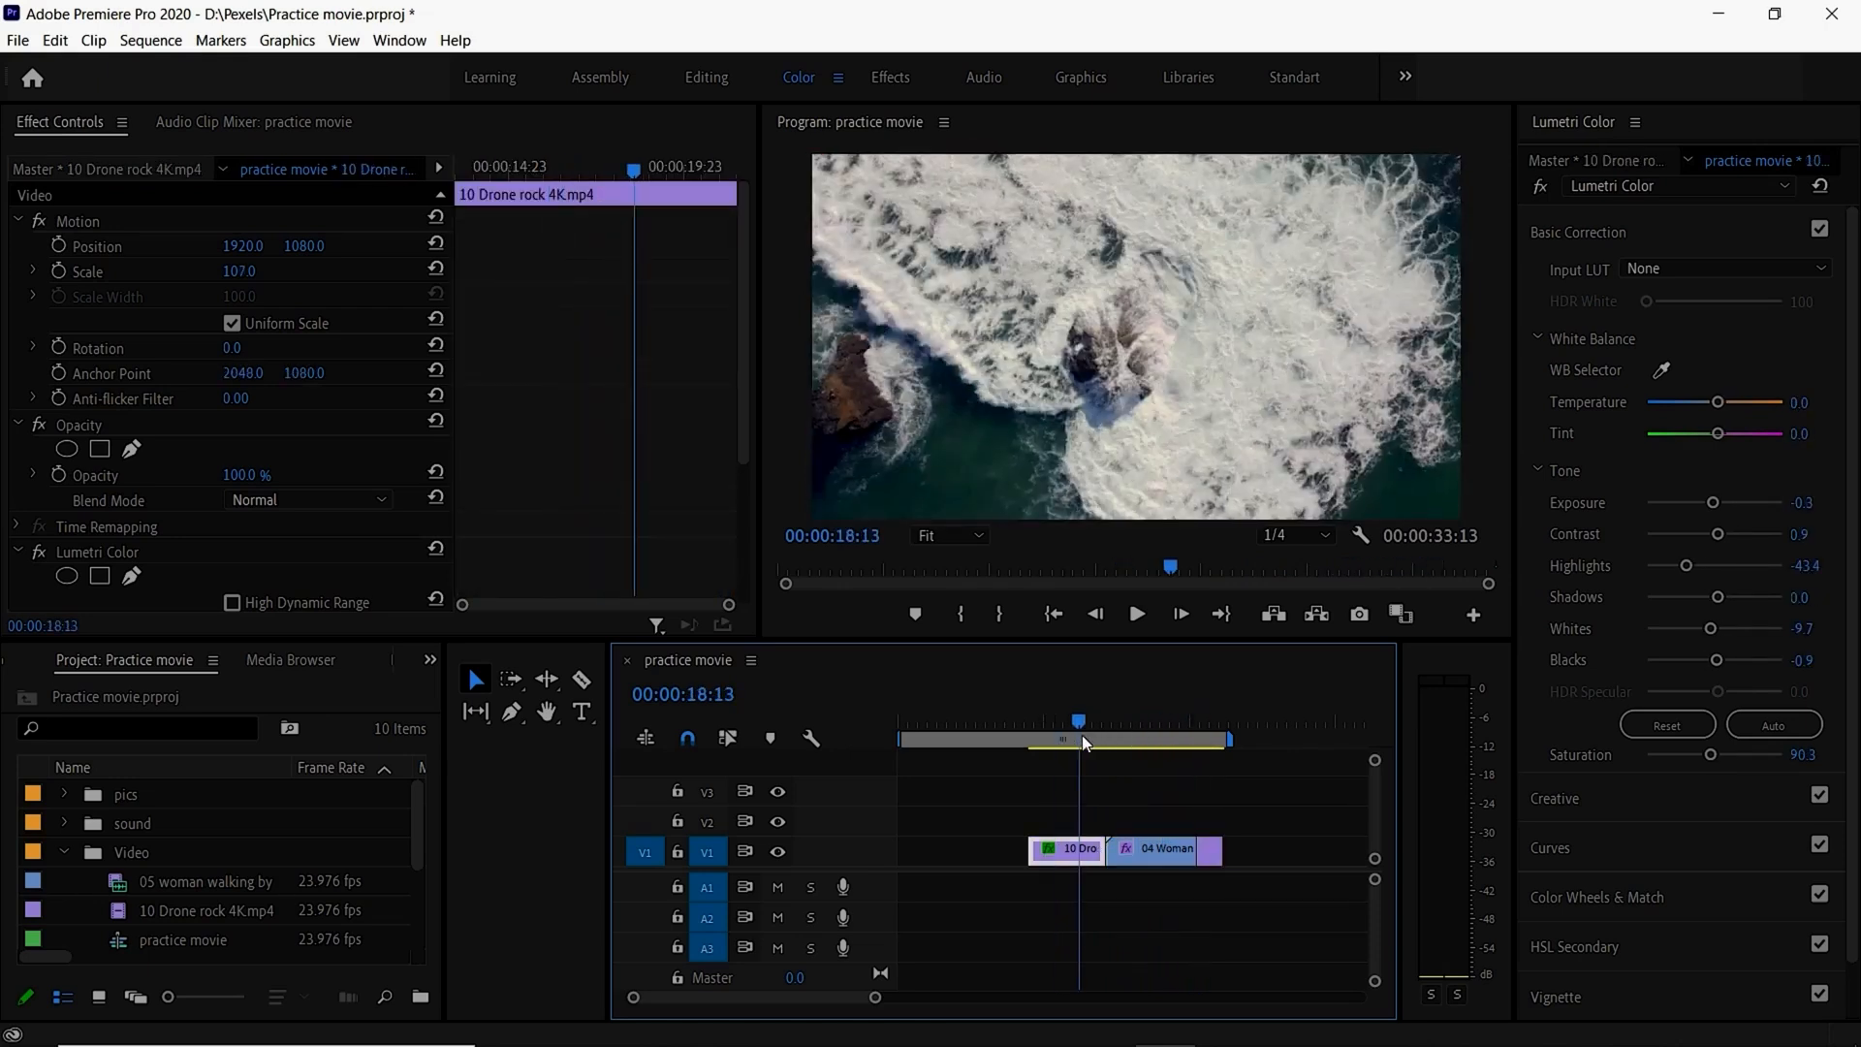
left_click_drag(1086, 743, 1047, 742)
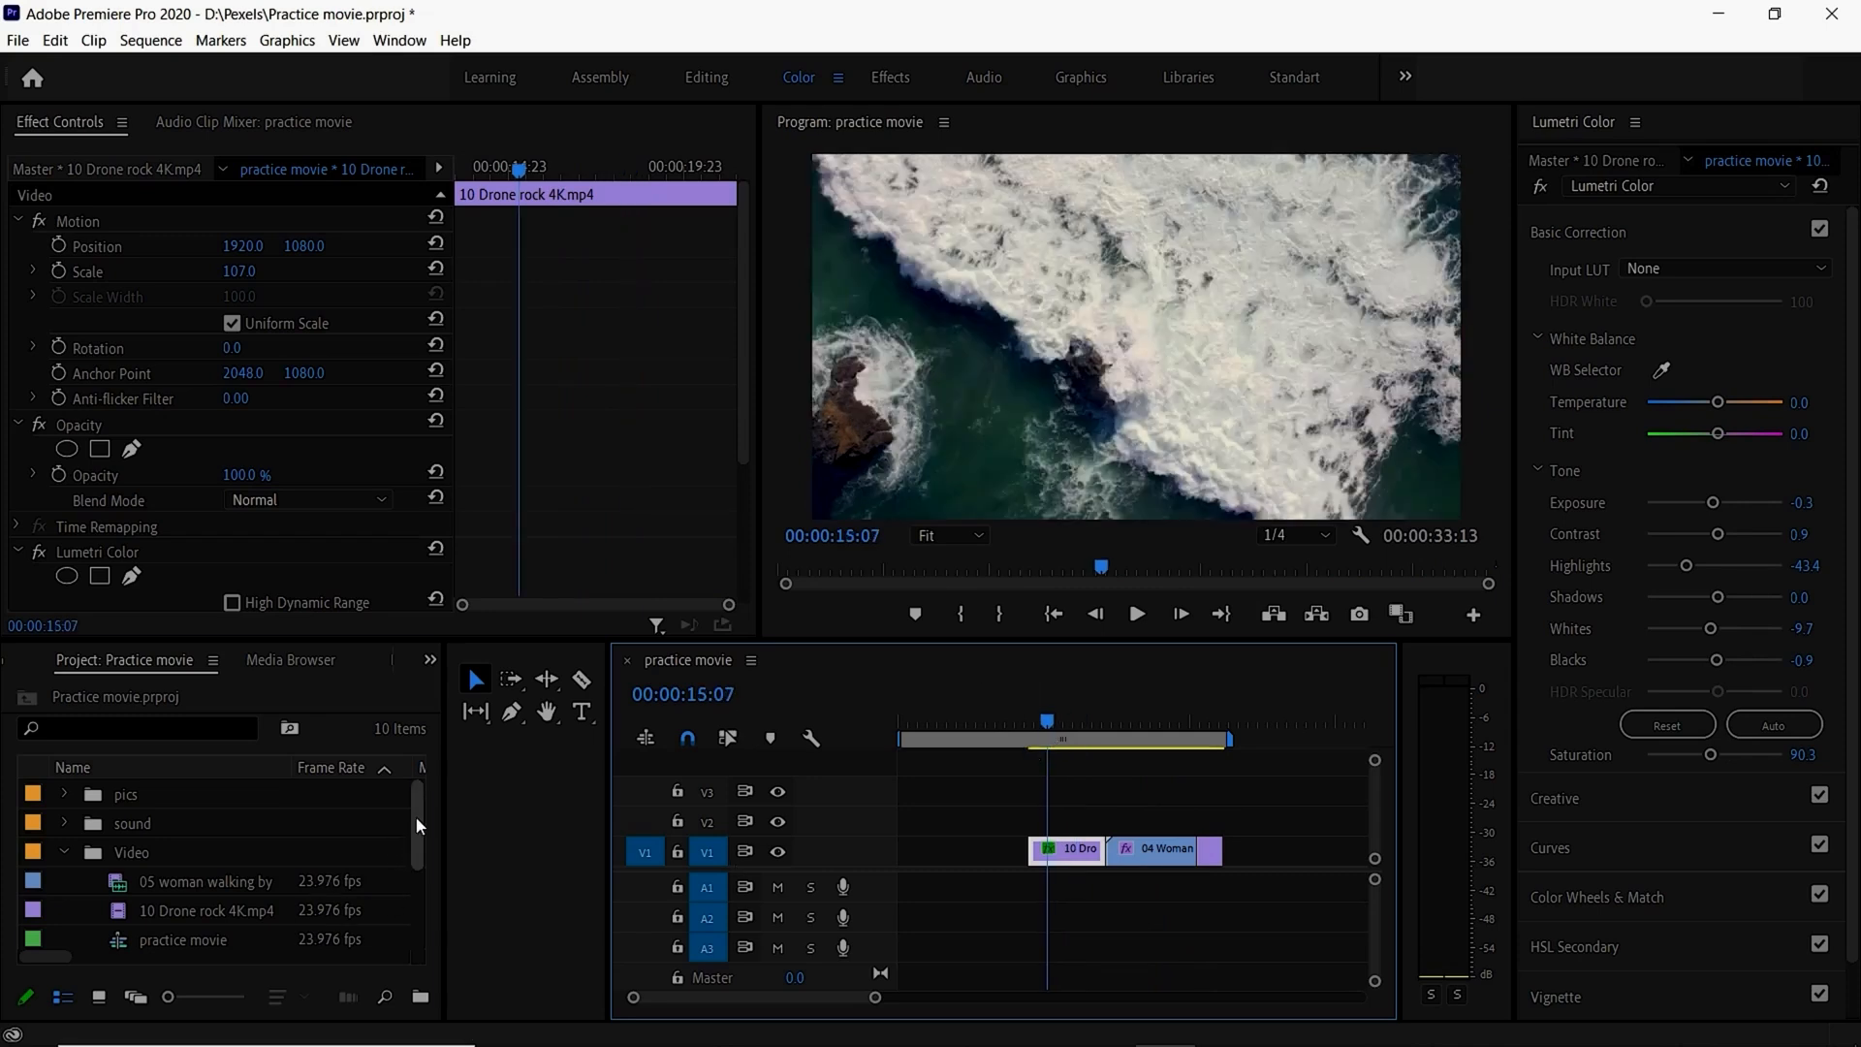
scroll(406, 846, "down", 1)
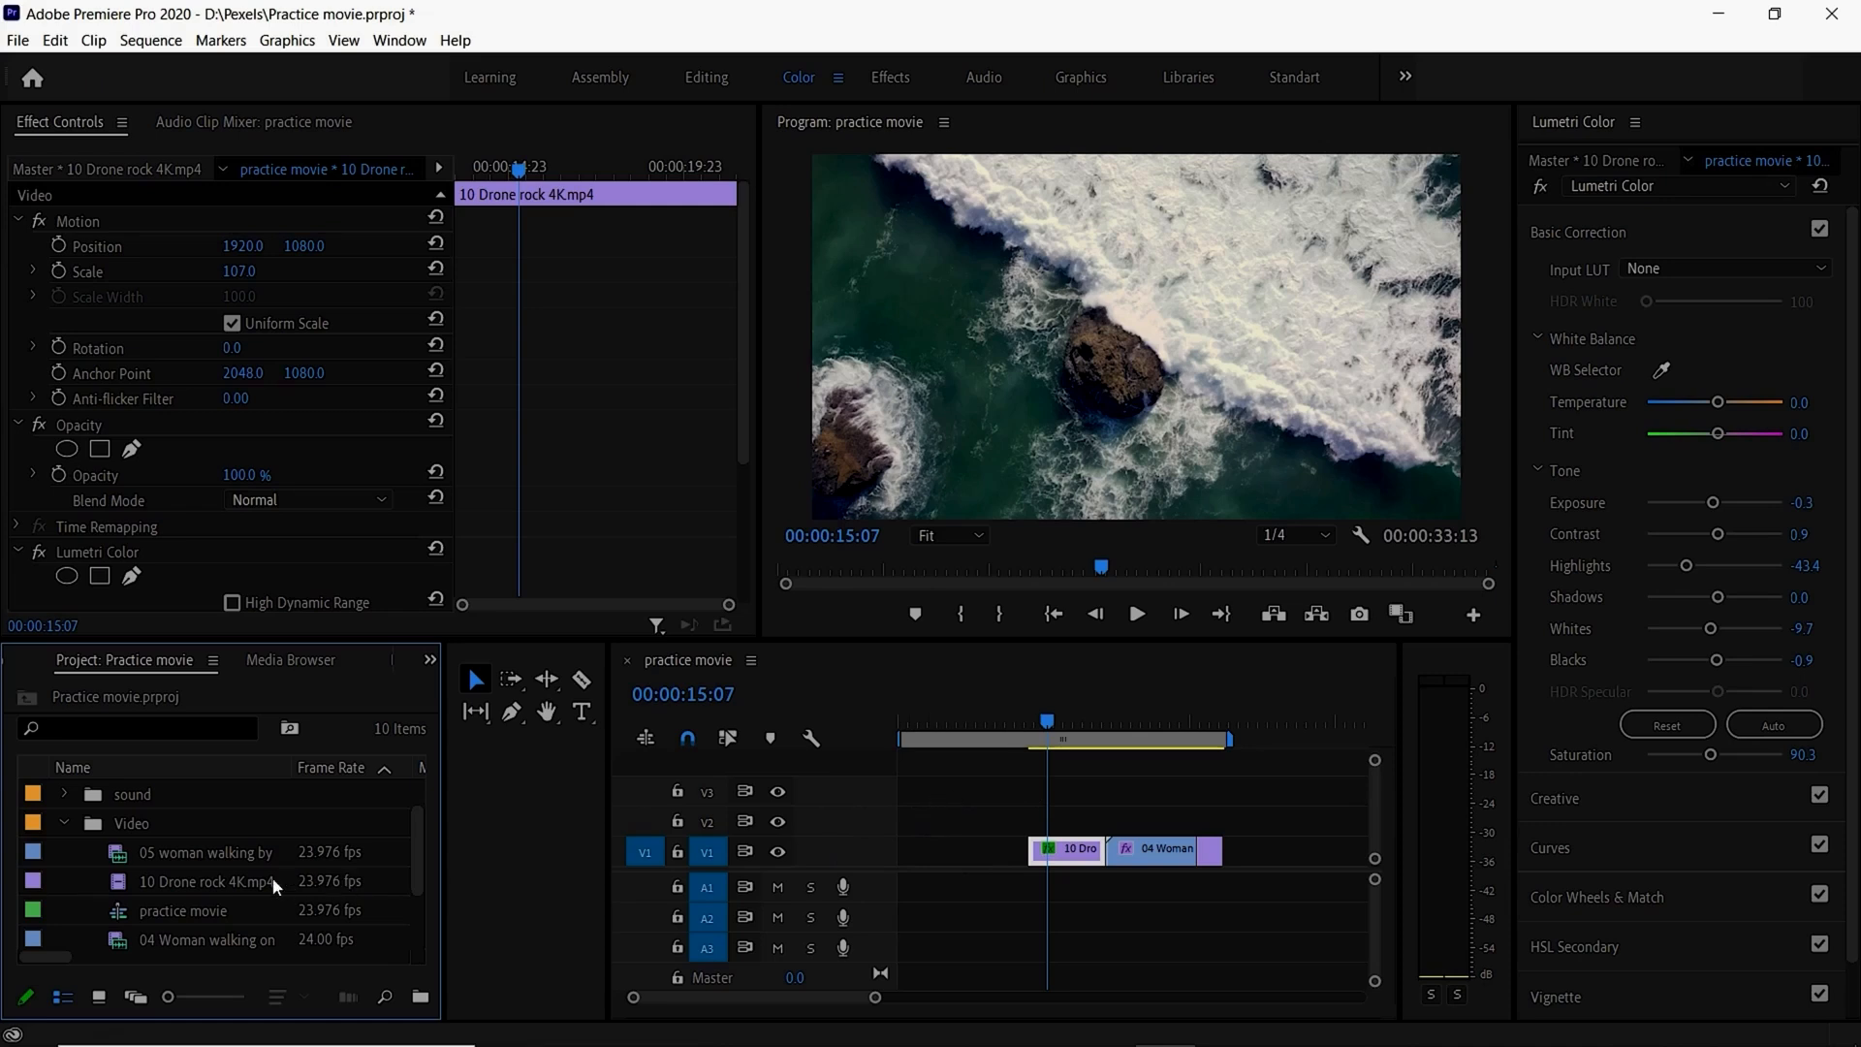
scroll(424, 842, "down", 1)
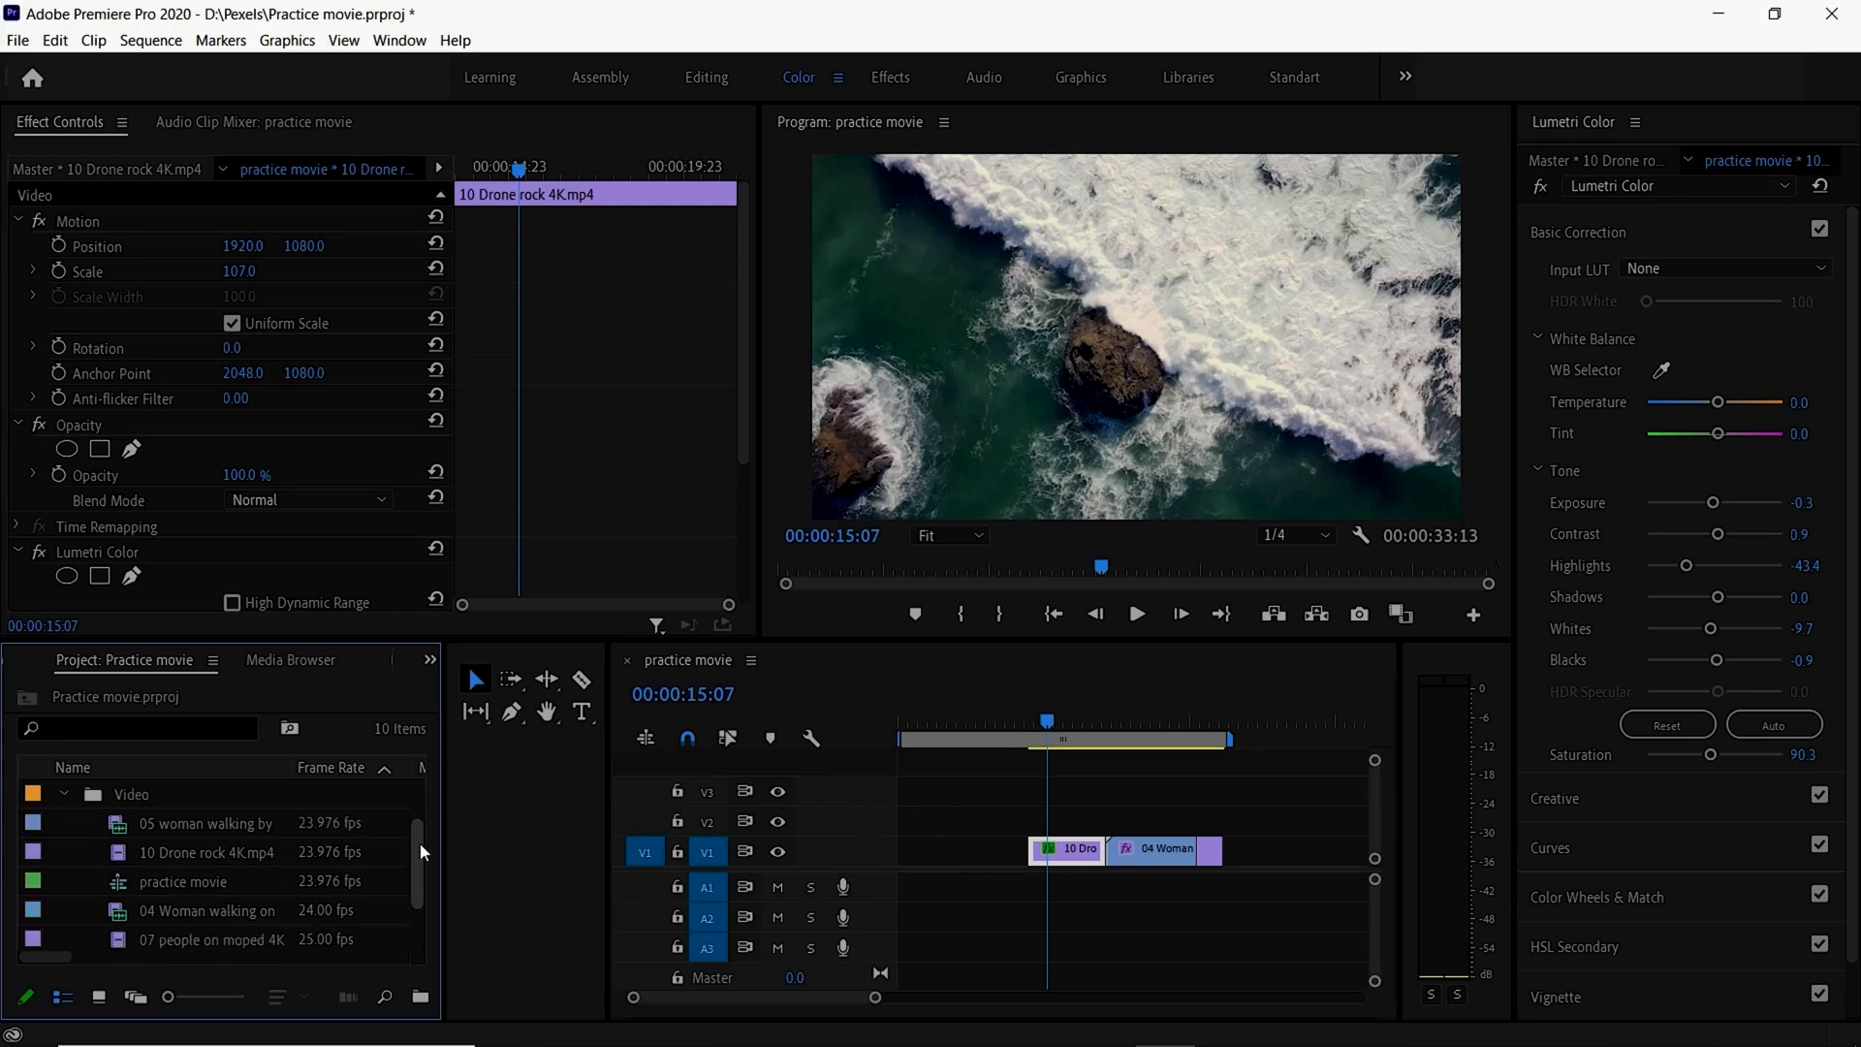
left_click_drag(421, 850, 421, 840)
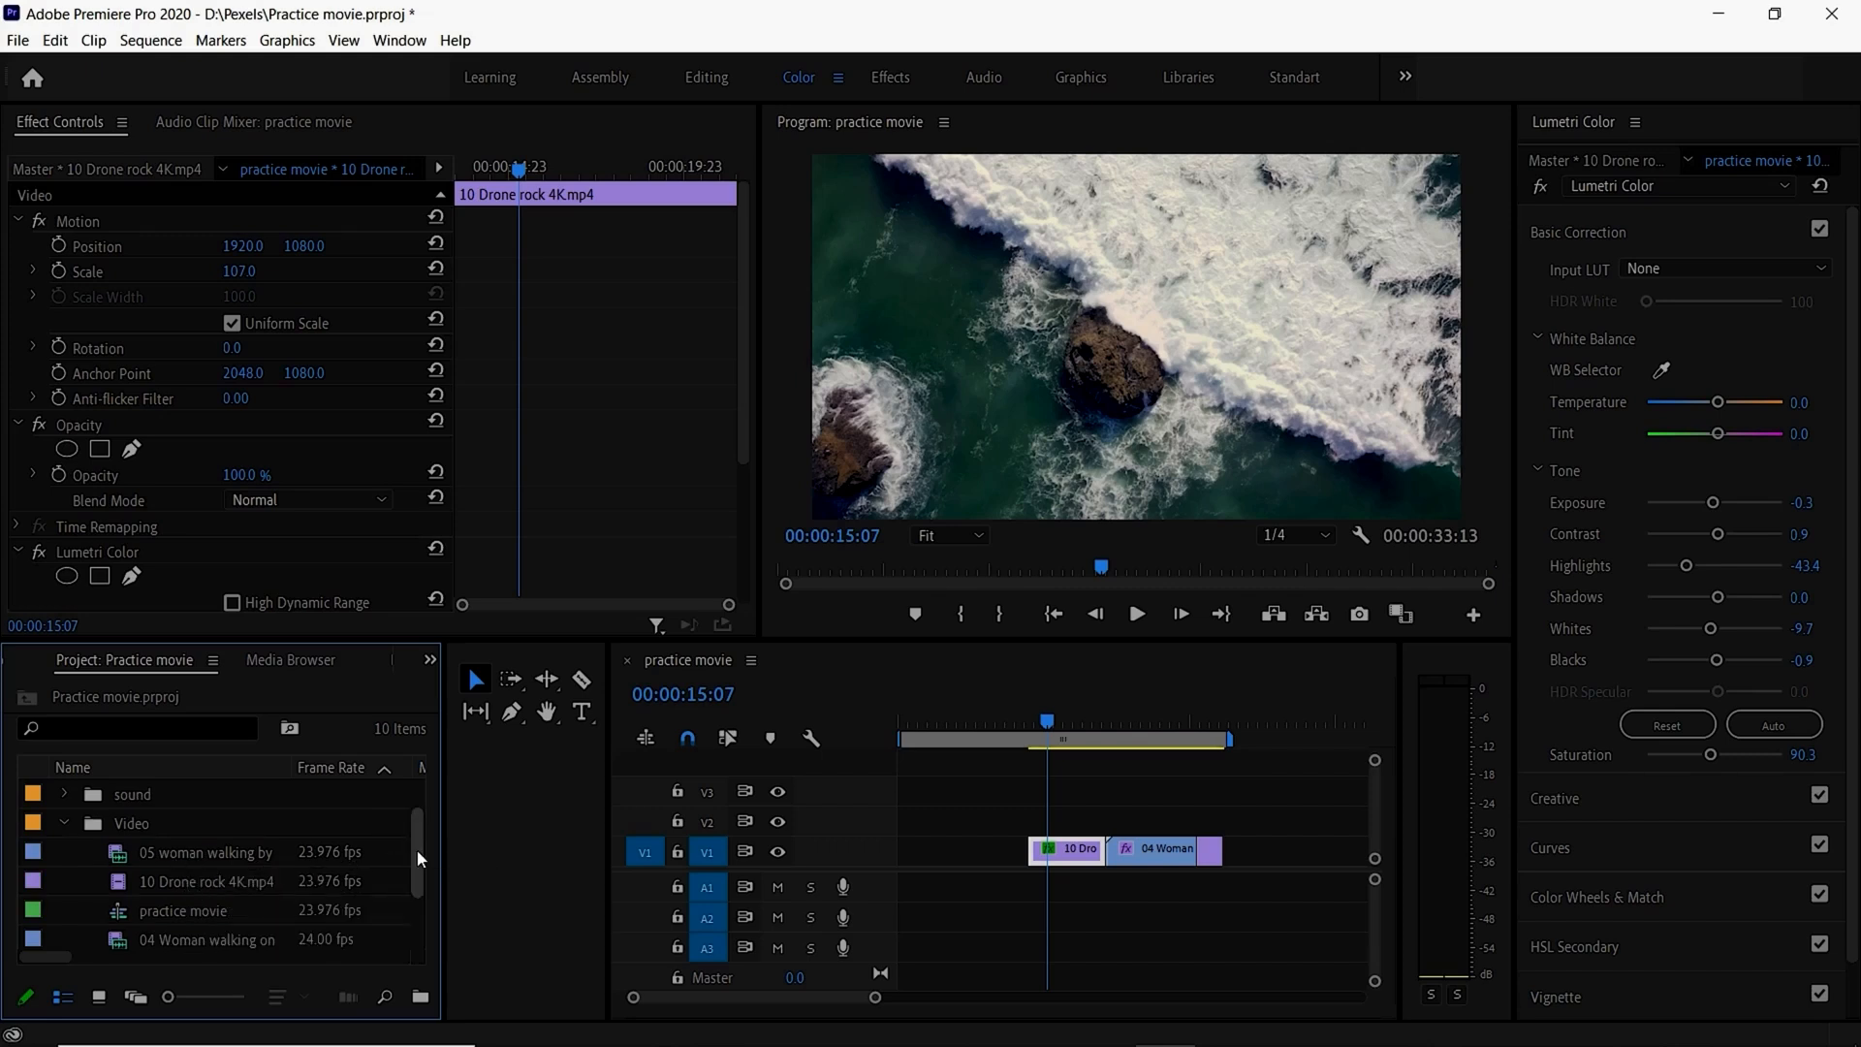
left_click_drag(419, 855, 420, 880)
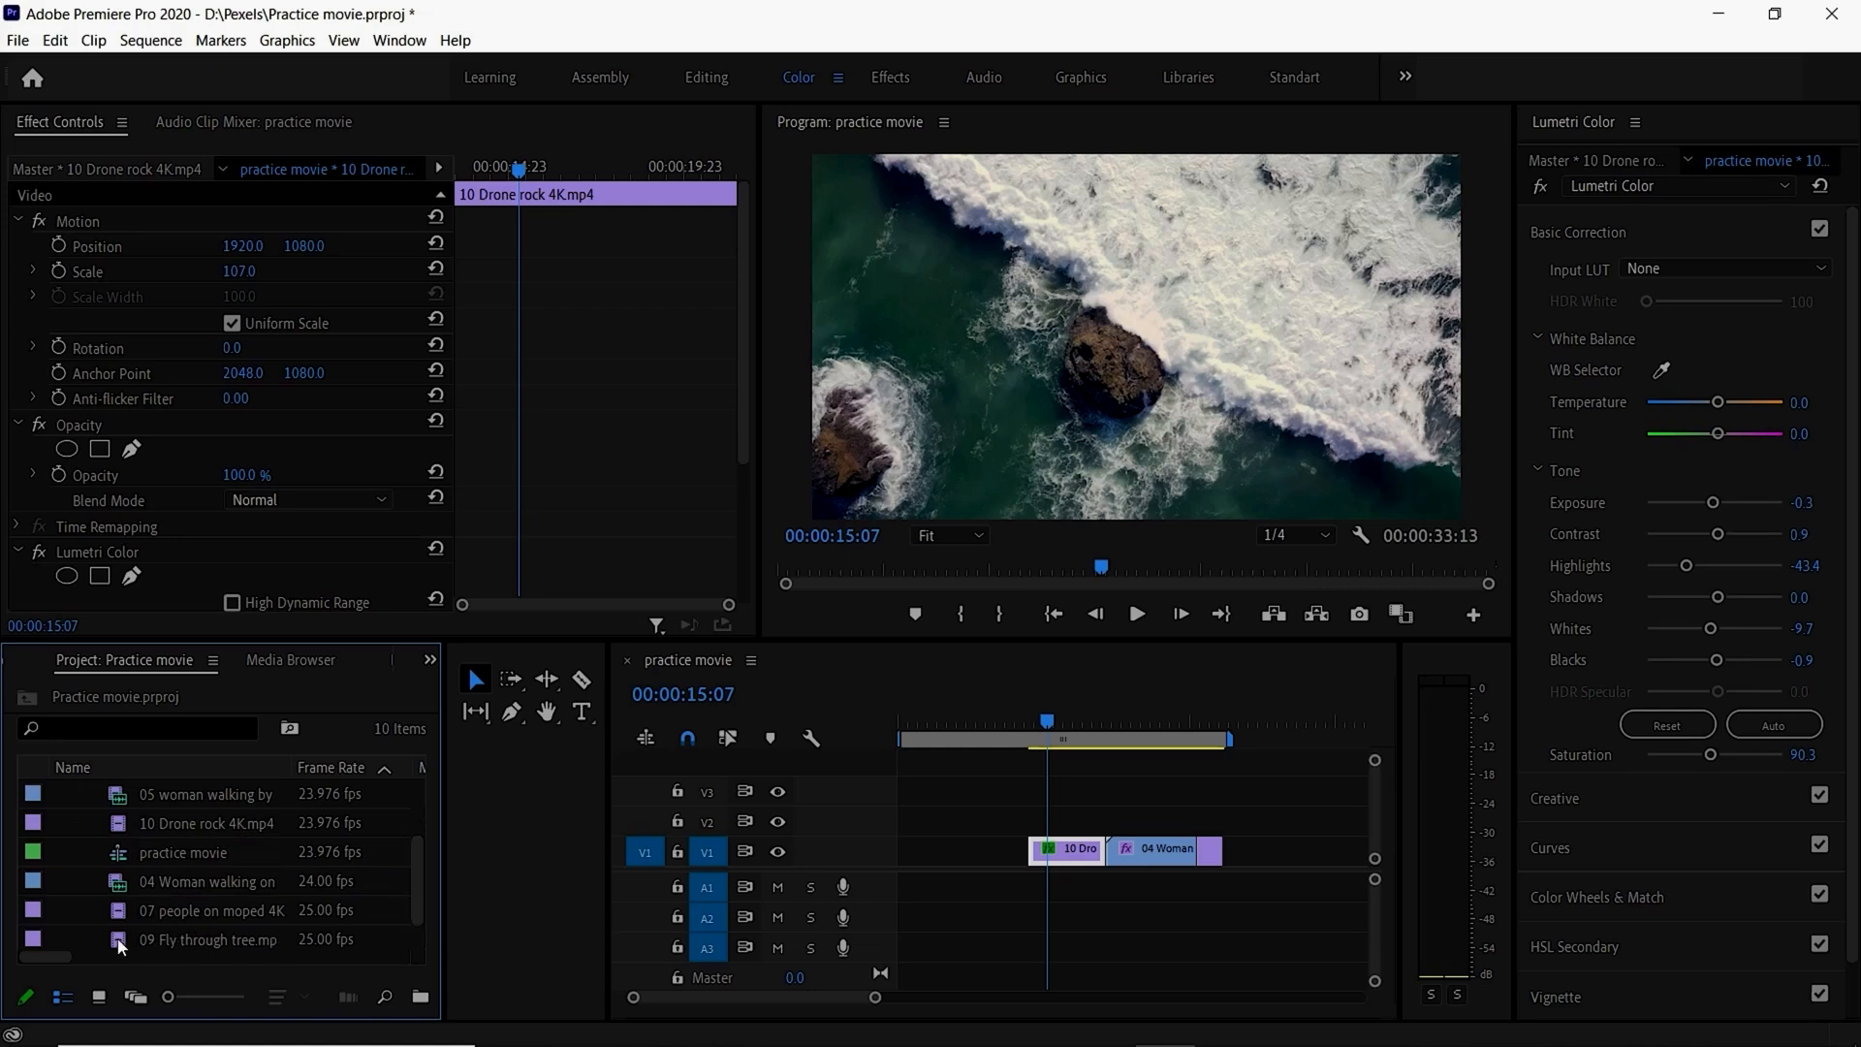
left_click_drag(121, 947, 1087, 821)
left_click(1099, 725)
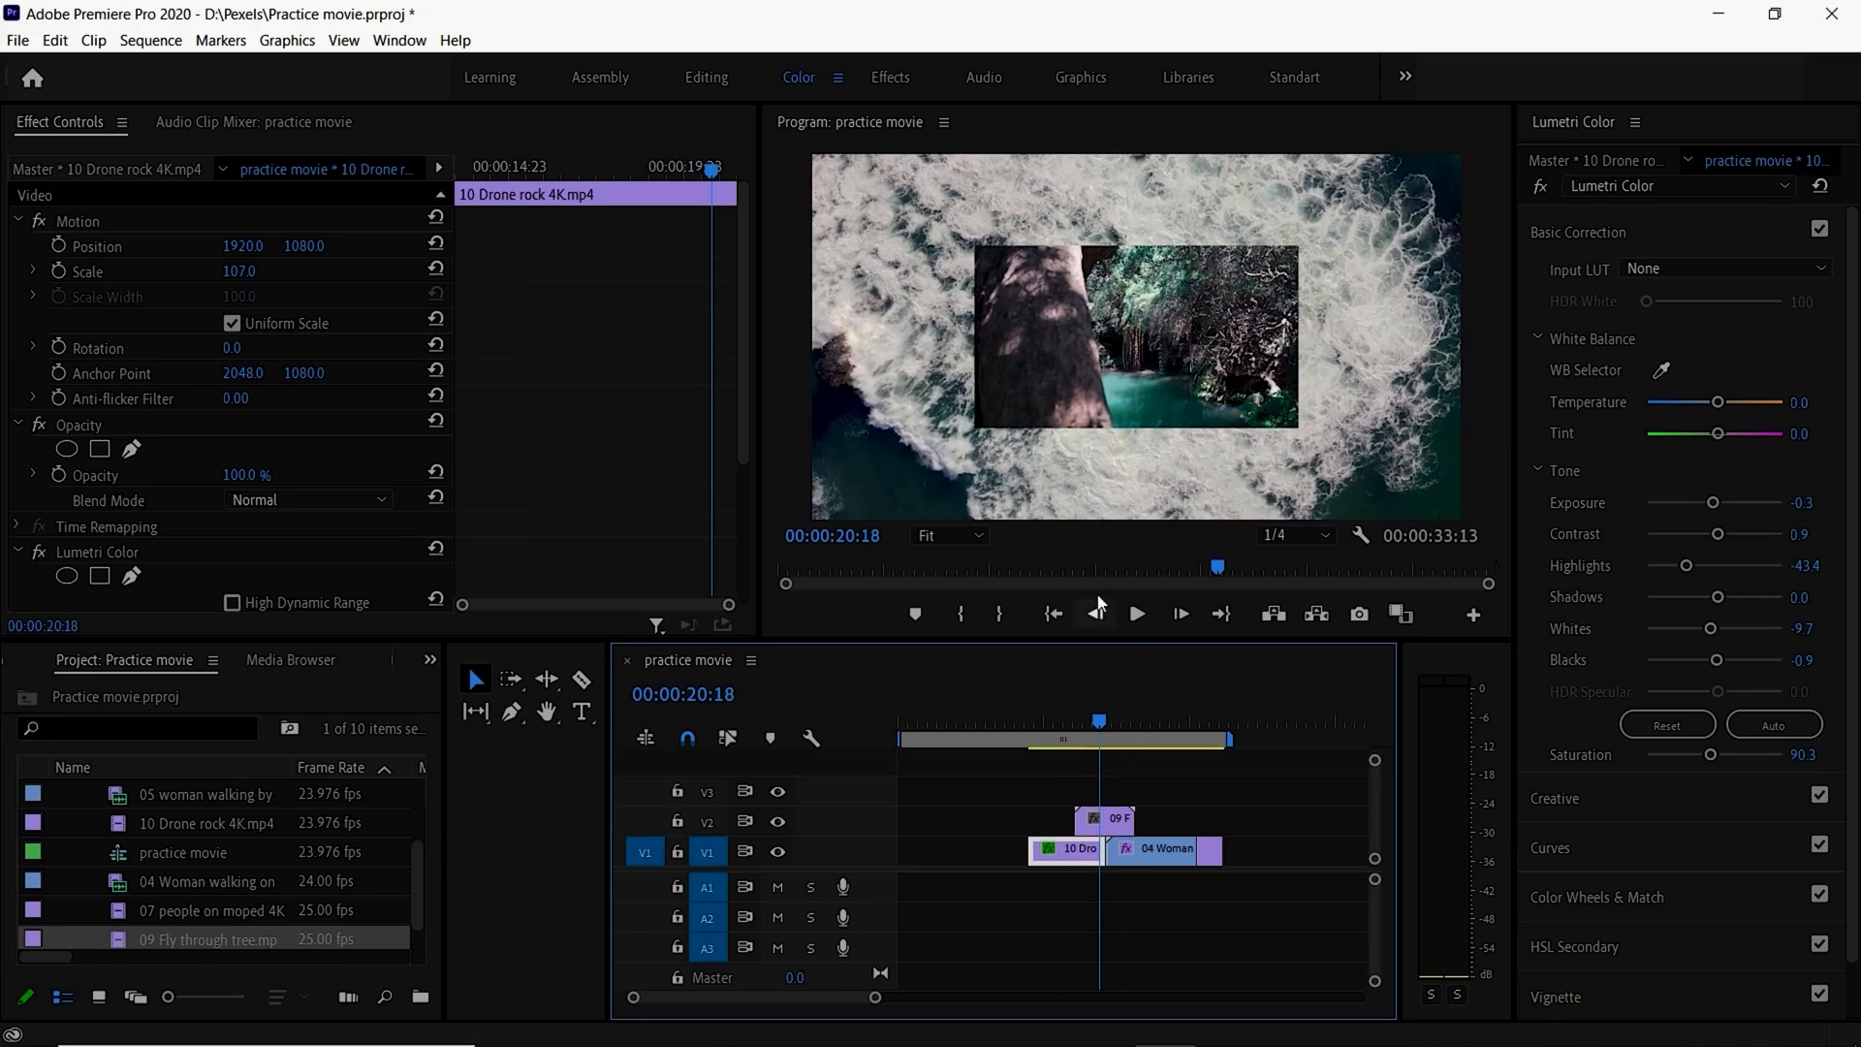
left_click_drag(1115, 831, 1181, 826)
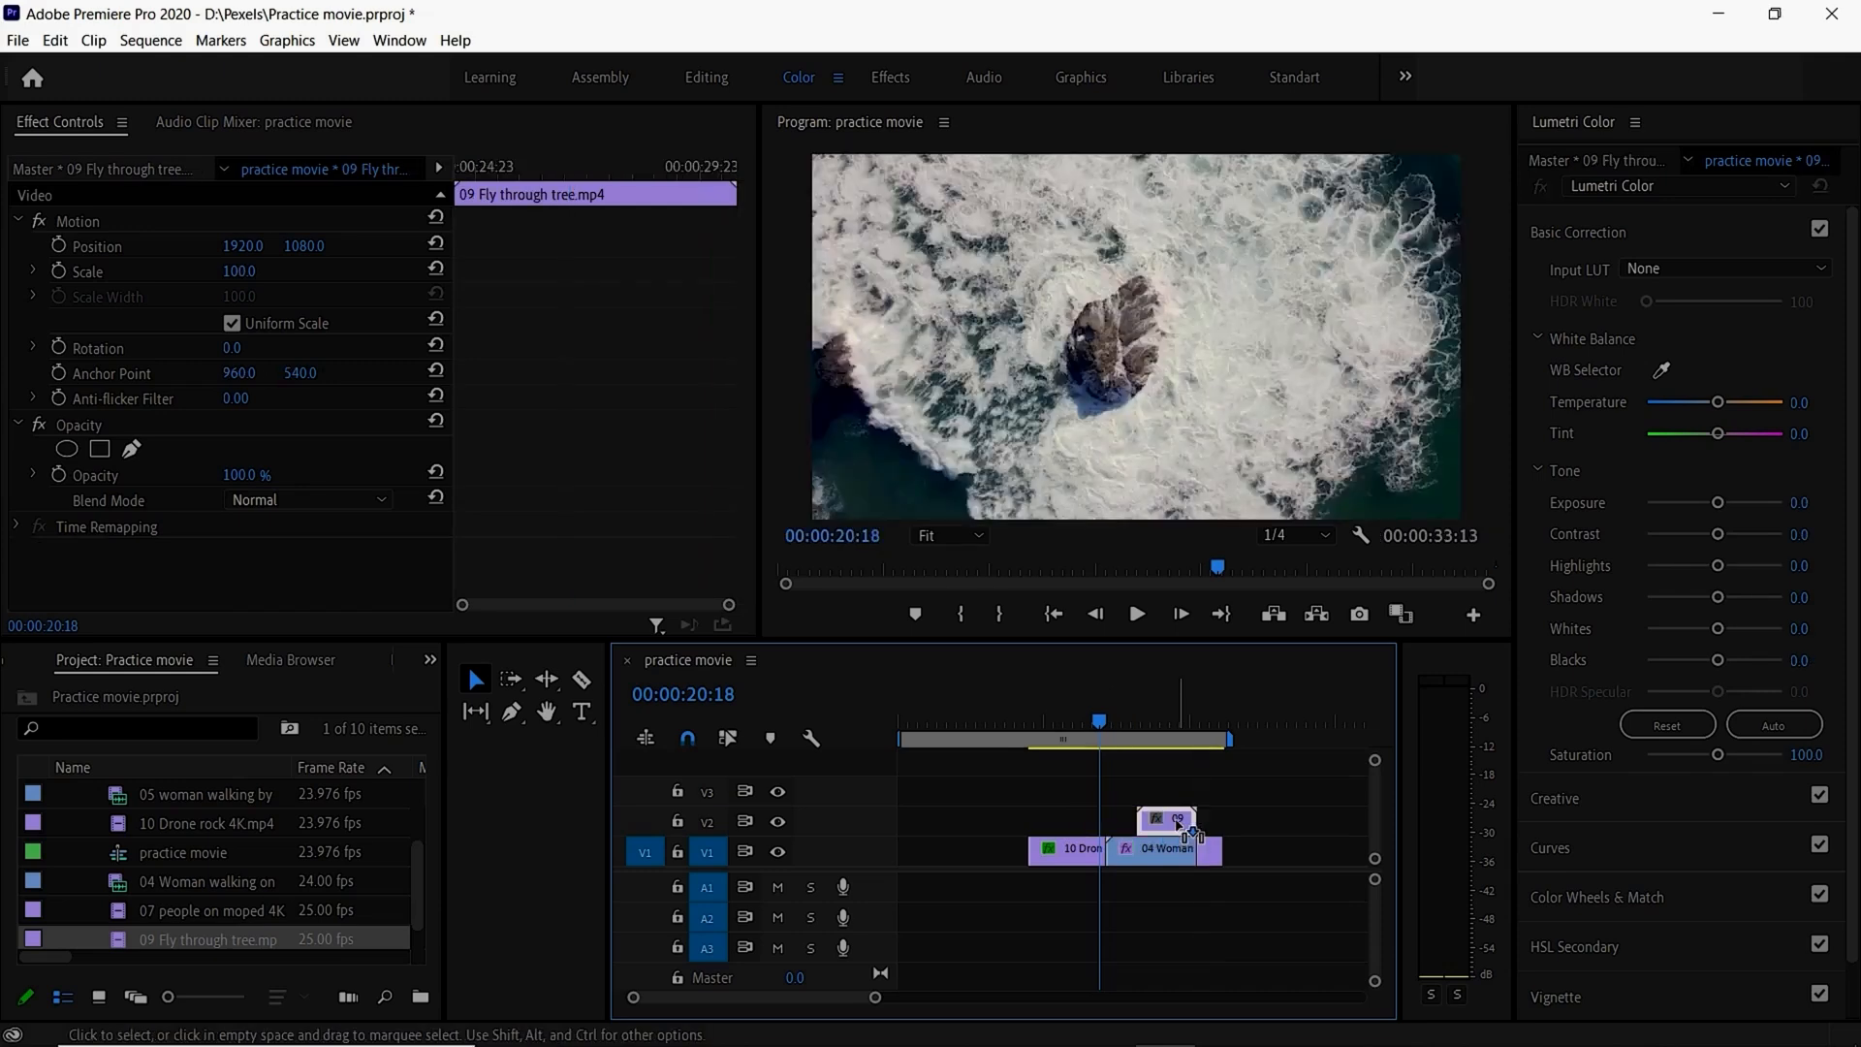
mouse_move(1105, 730)
left_mouse_down()
mouse_move(1160, 734)
mouse_move(1142, 734)
left_mouse_up()
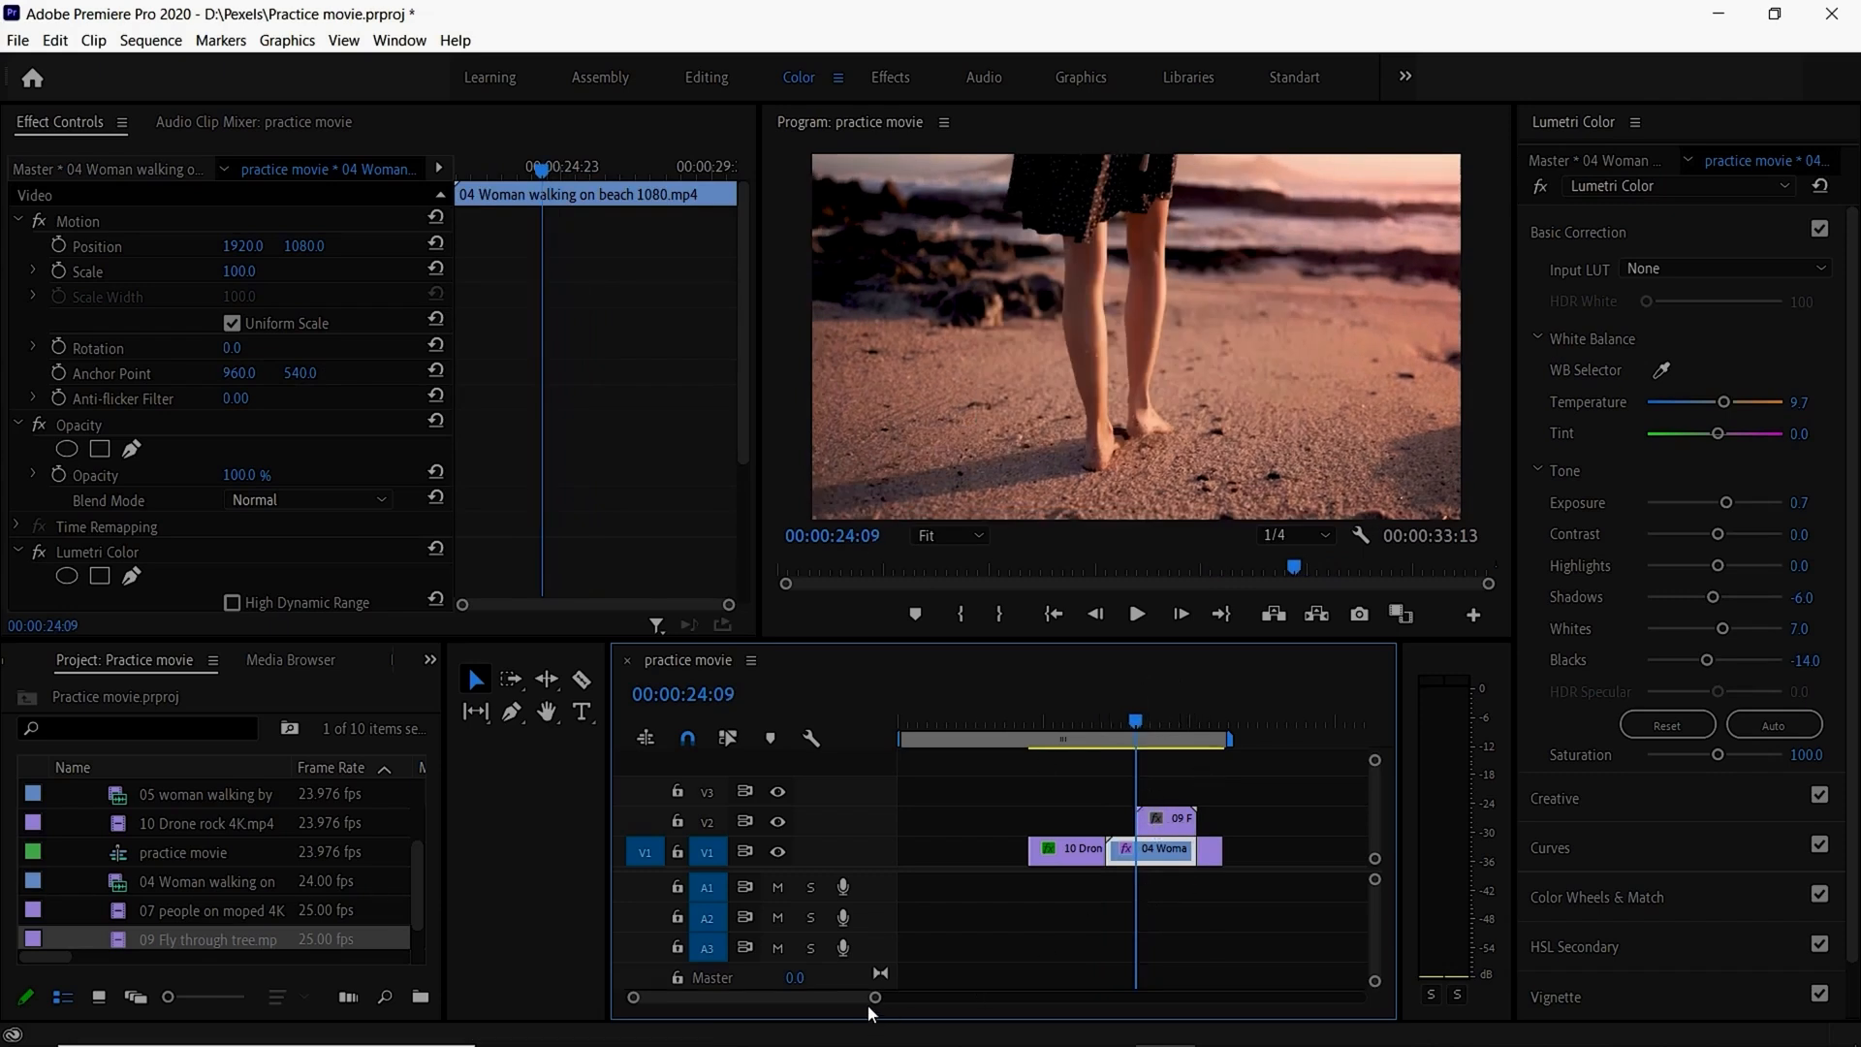
Step: Split the 09 Fly through tree.mp4 clip on V2 at 00:00:26:04 and delete the part after the cut
left_click_drag(878, 1002, 719, 1000)
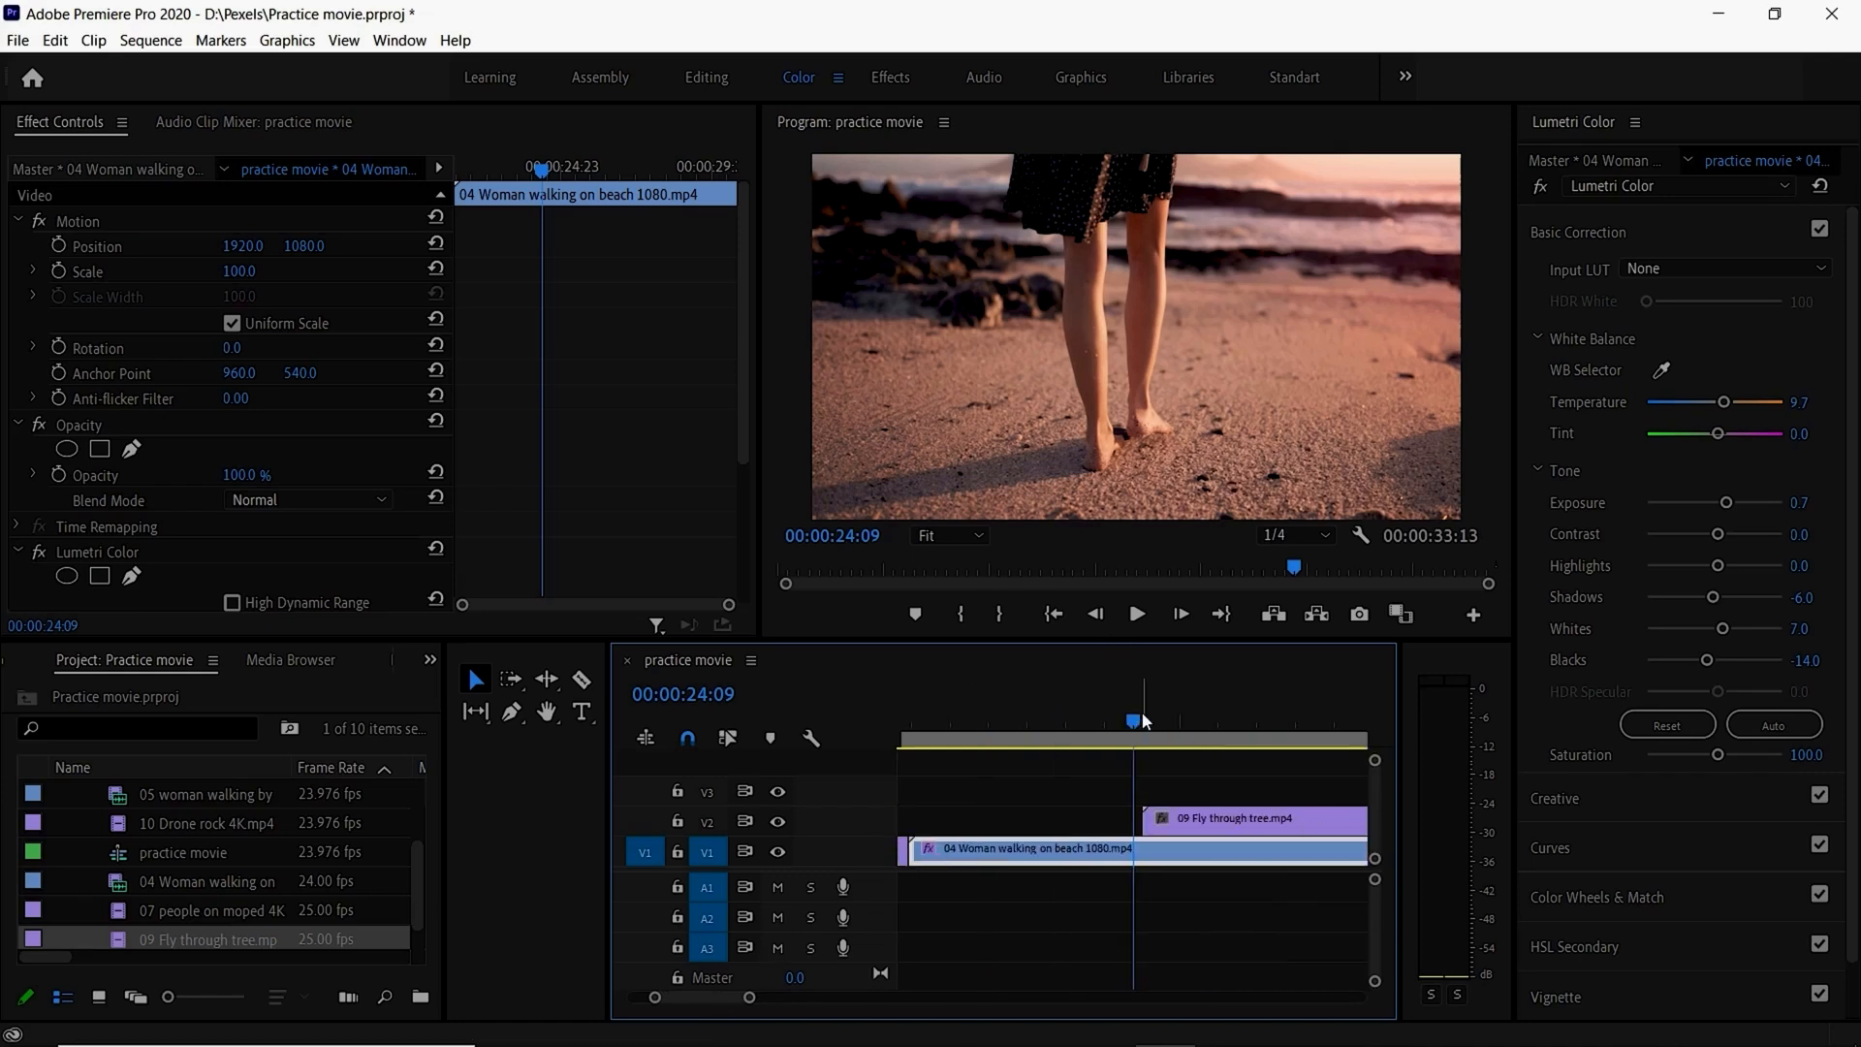
left_click_drag(1132, 726, 1273, 734)
key("c")
left_click(1284, 819)
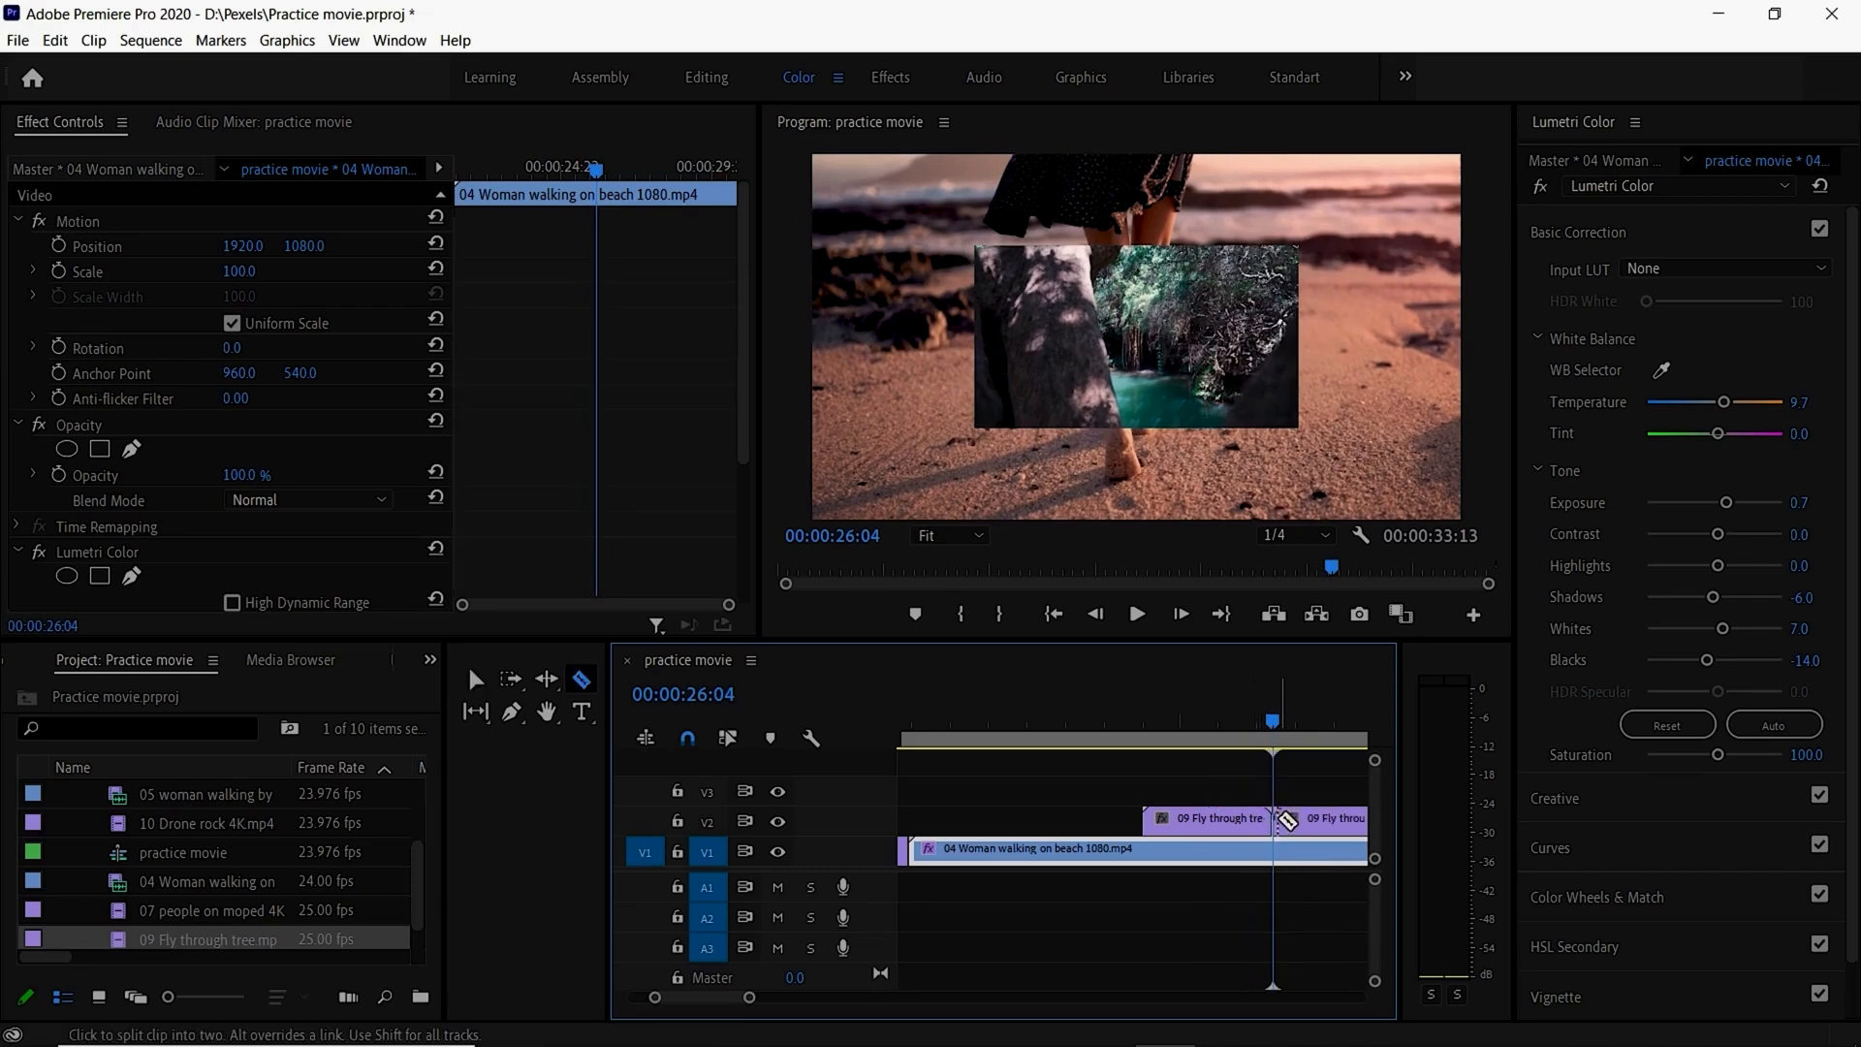
key("v")
left_click(1297, 822)
key("Delete")
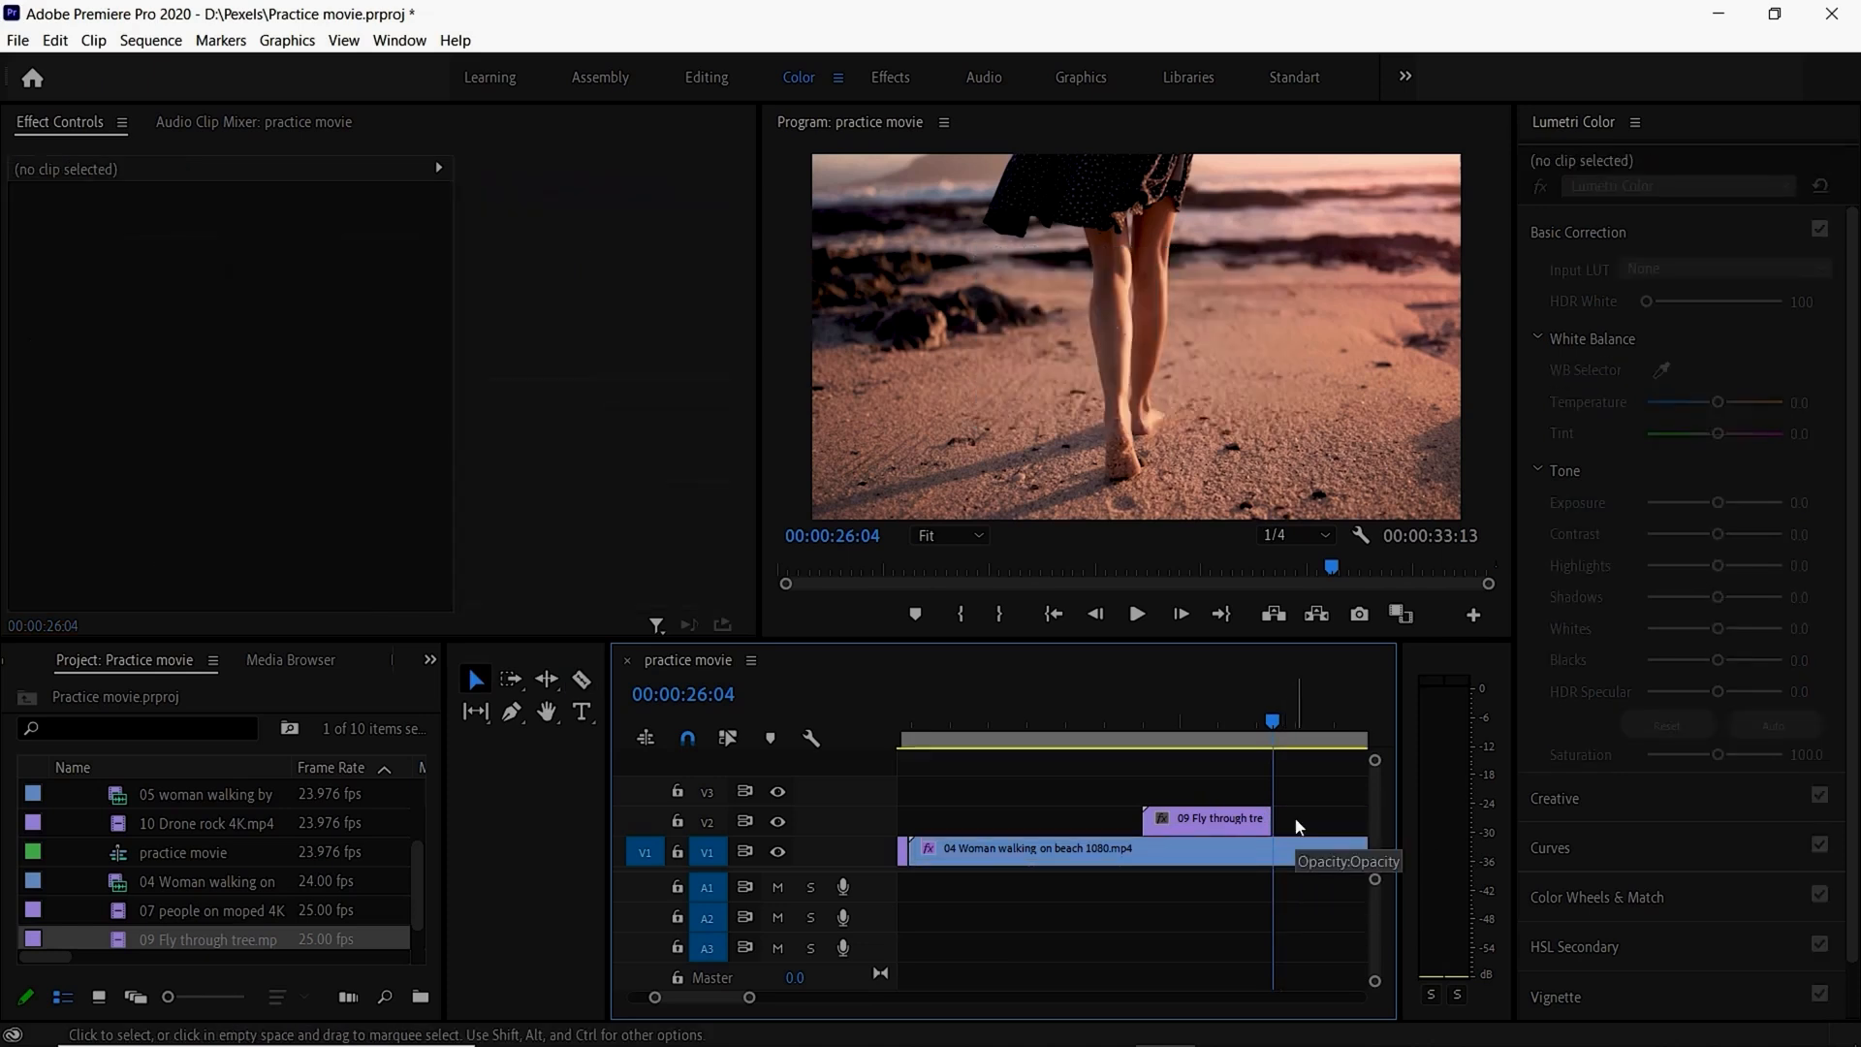
Step: Play the sequence from shortly before the overlaid tree clip until just past its end
left_click(1164, 829)
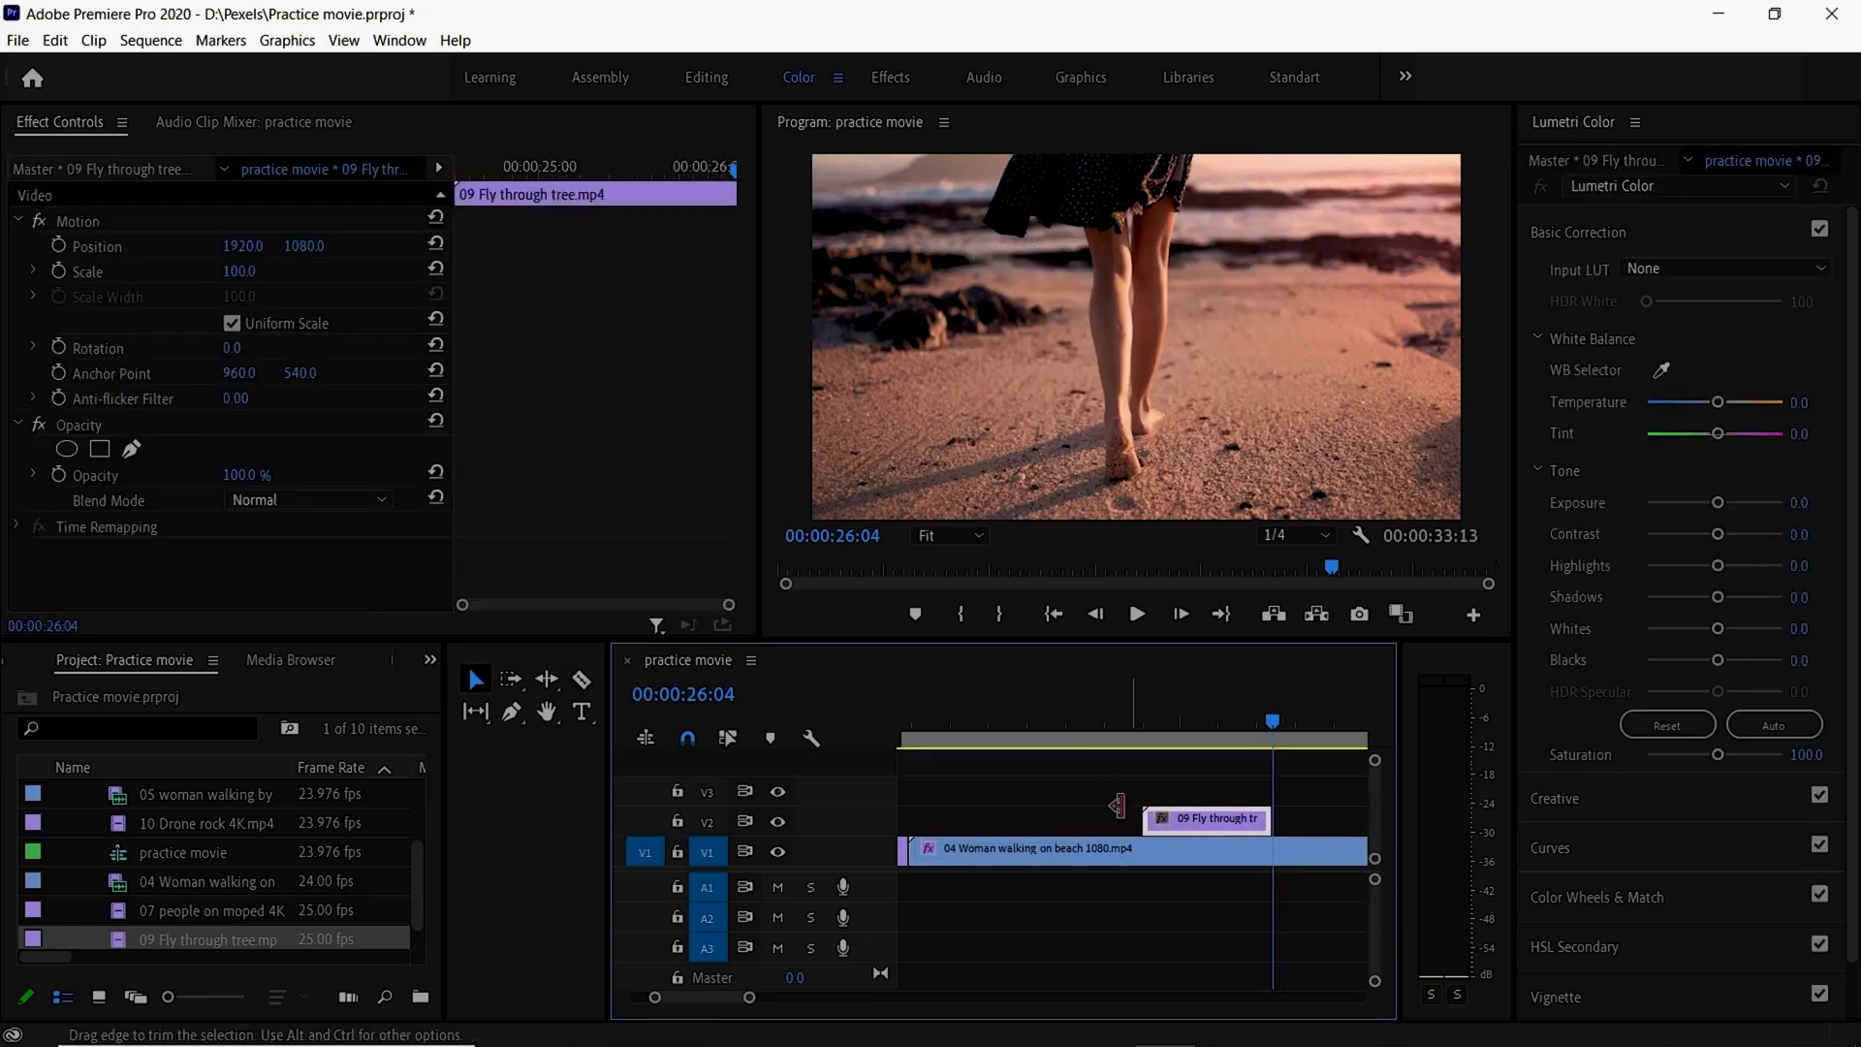
left_click(1077, 722)
left_click(1140, 616)
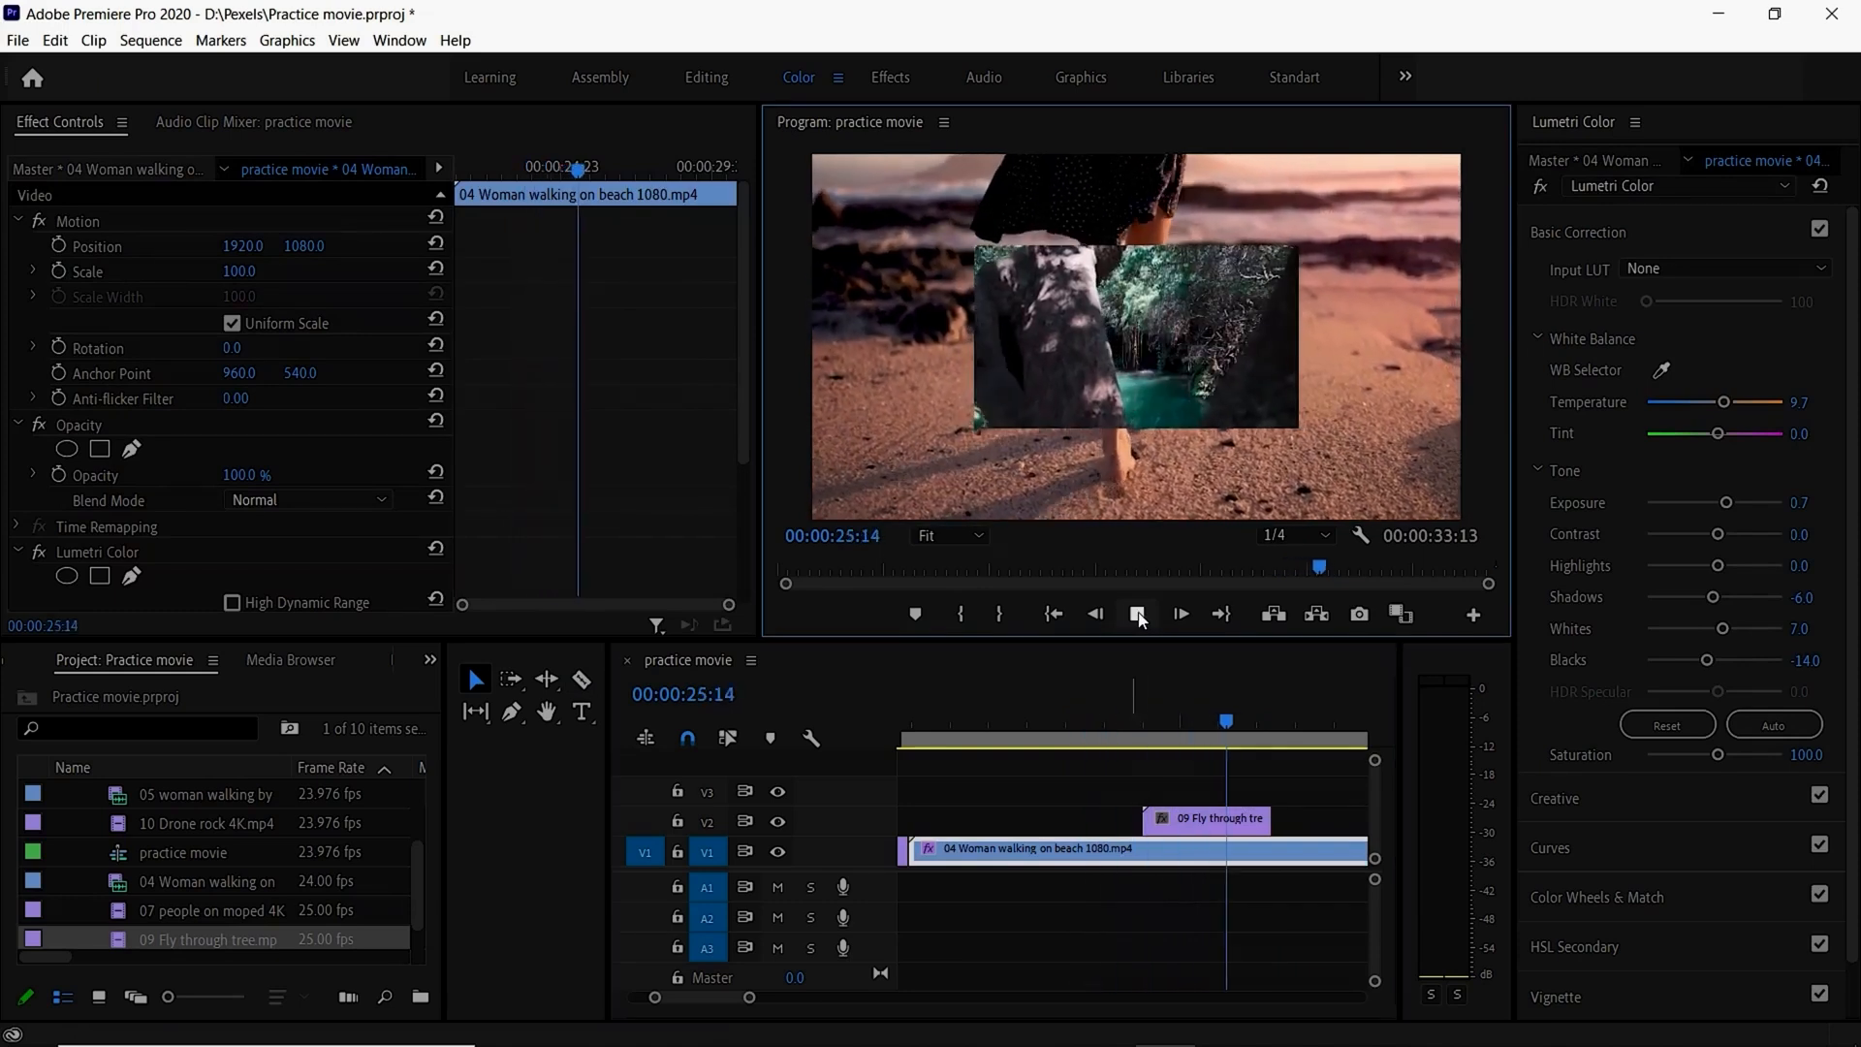
left_click(1140, 616)
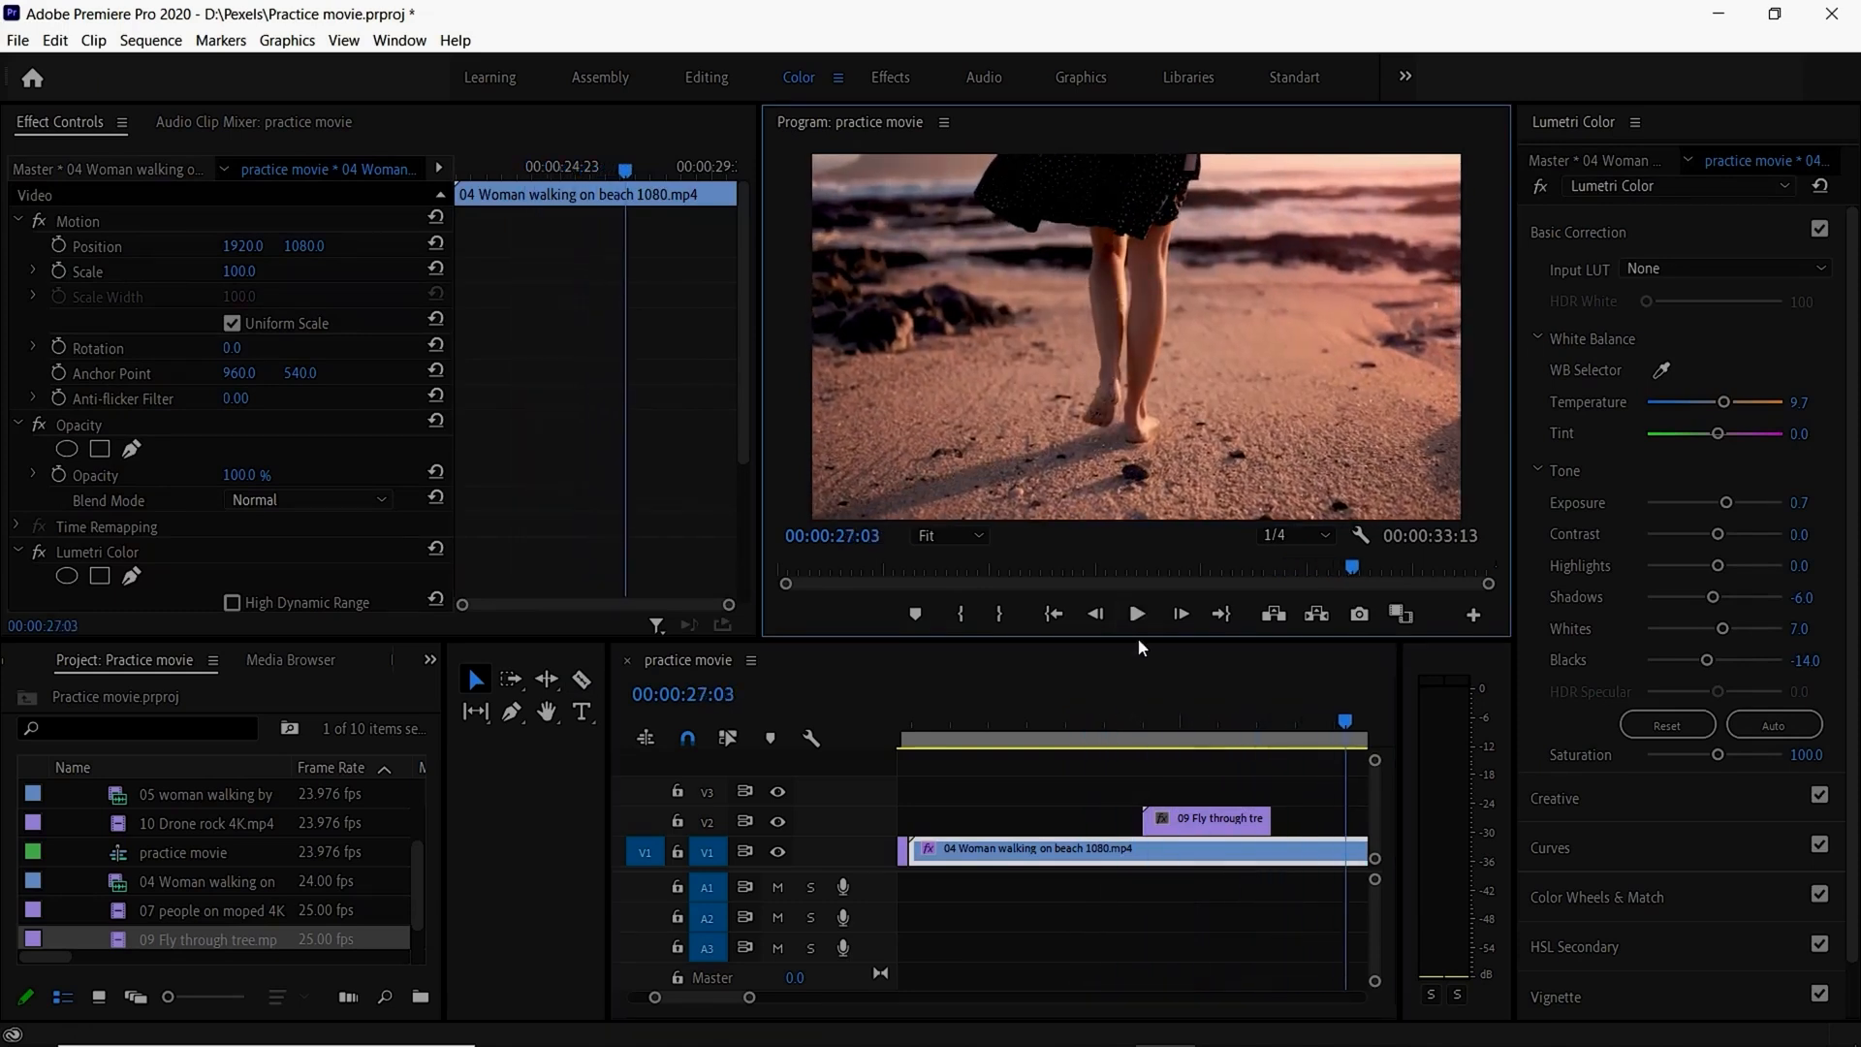
Step: Select the tree clip with the playhead at 00:00:24:23 and show its effect controls in the Editing workspace
left_click(1212, 822)
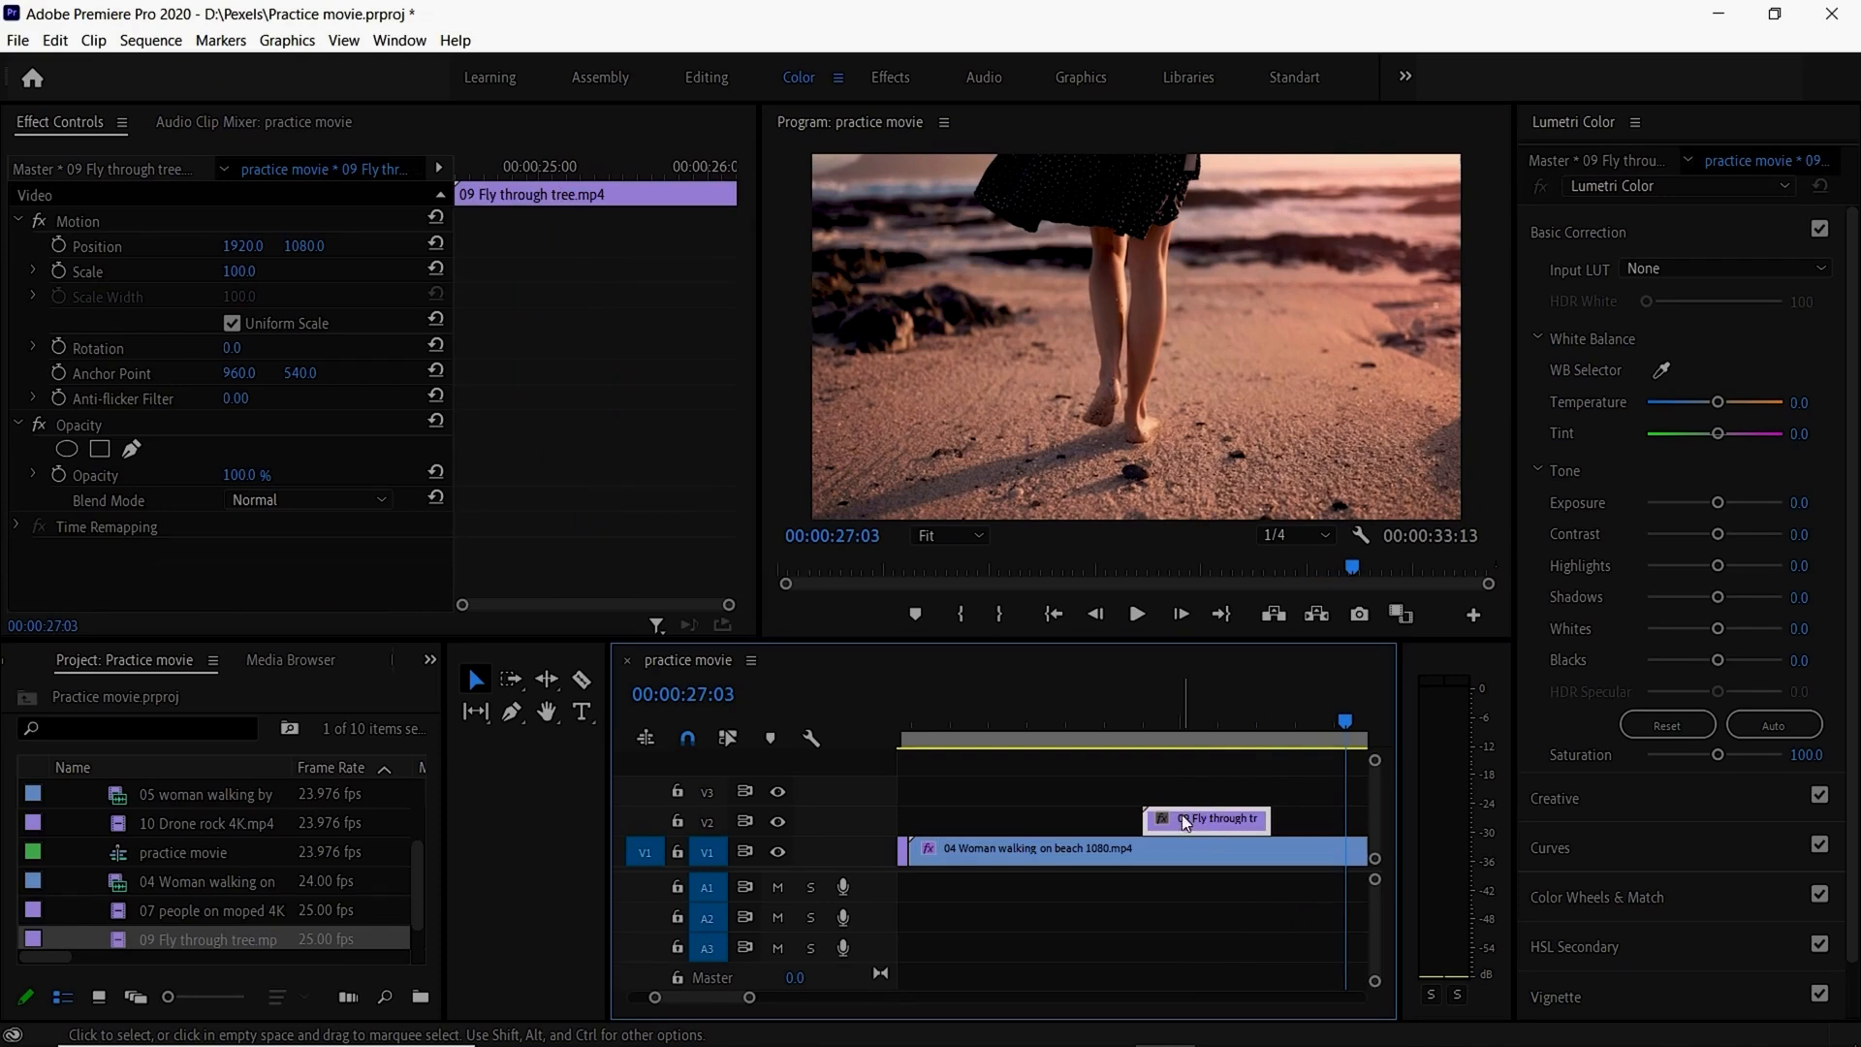
left_click(1182, 771)
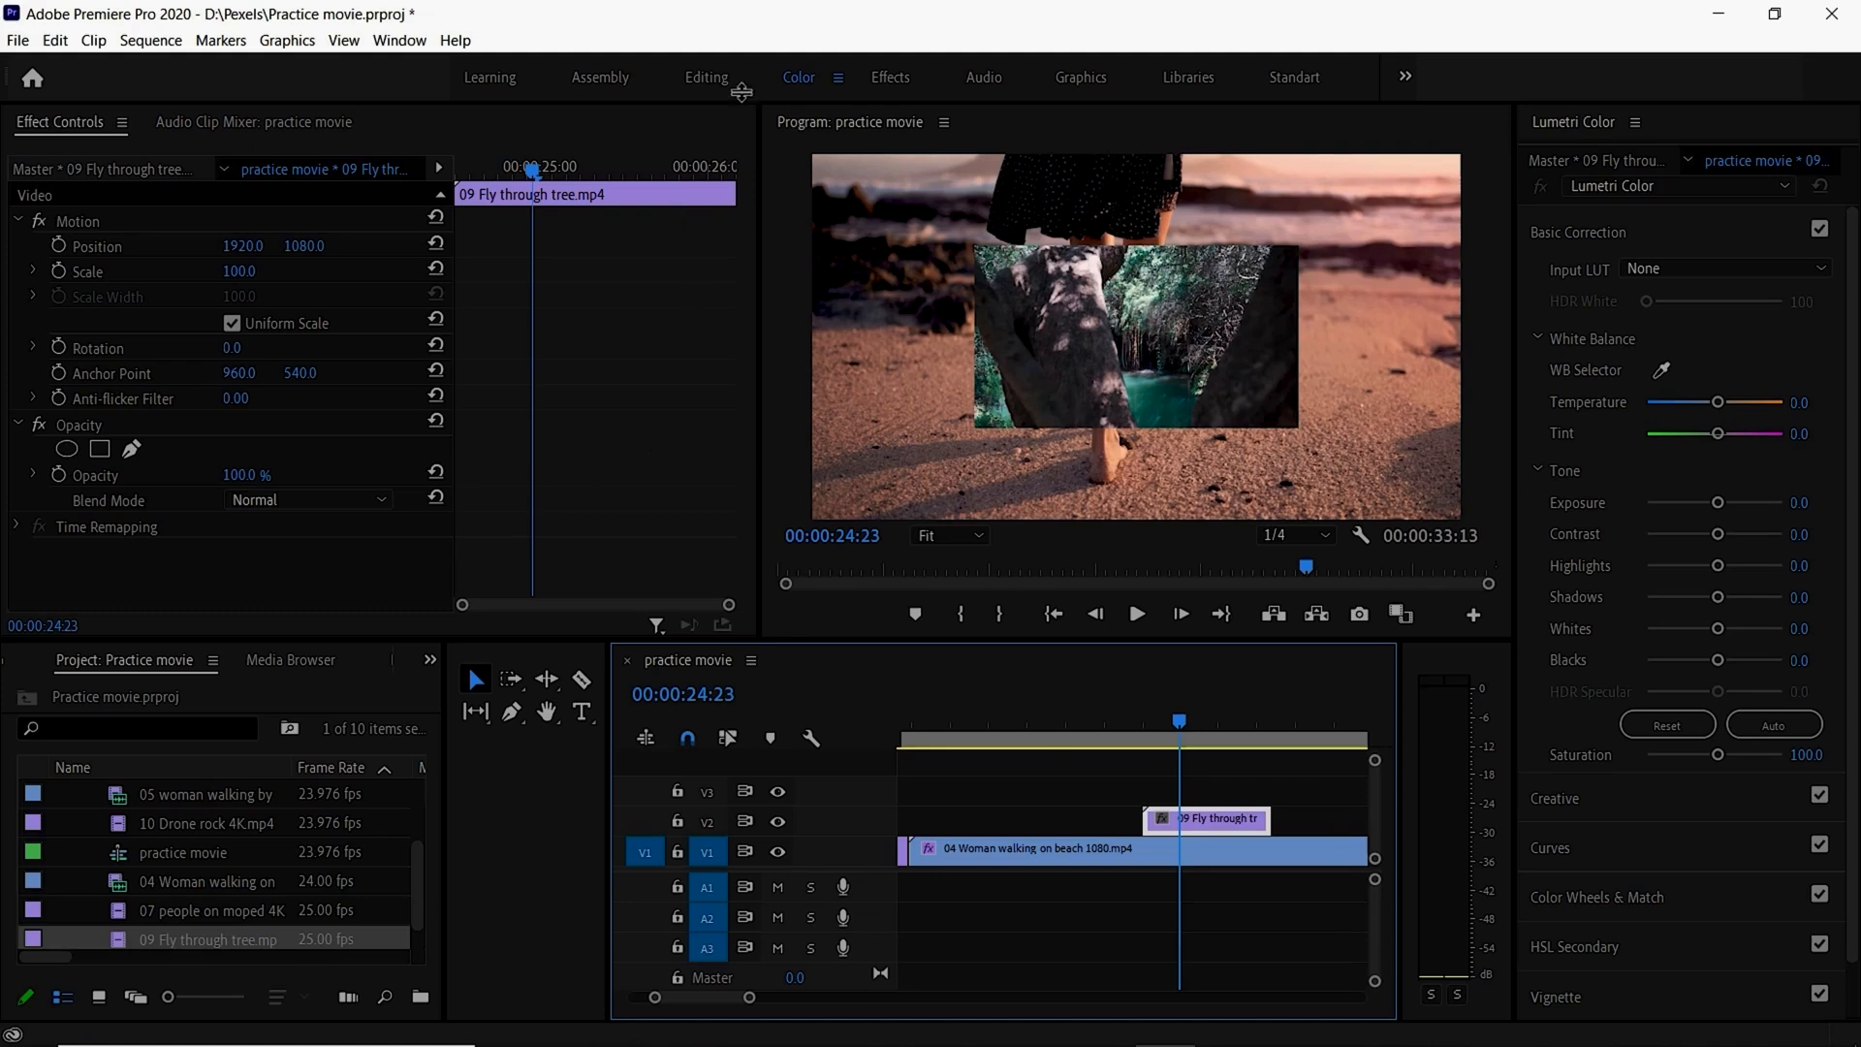
left_click(715, 85)
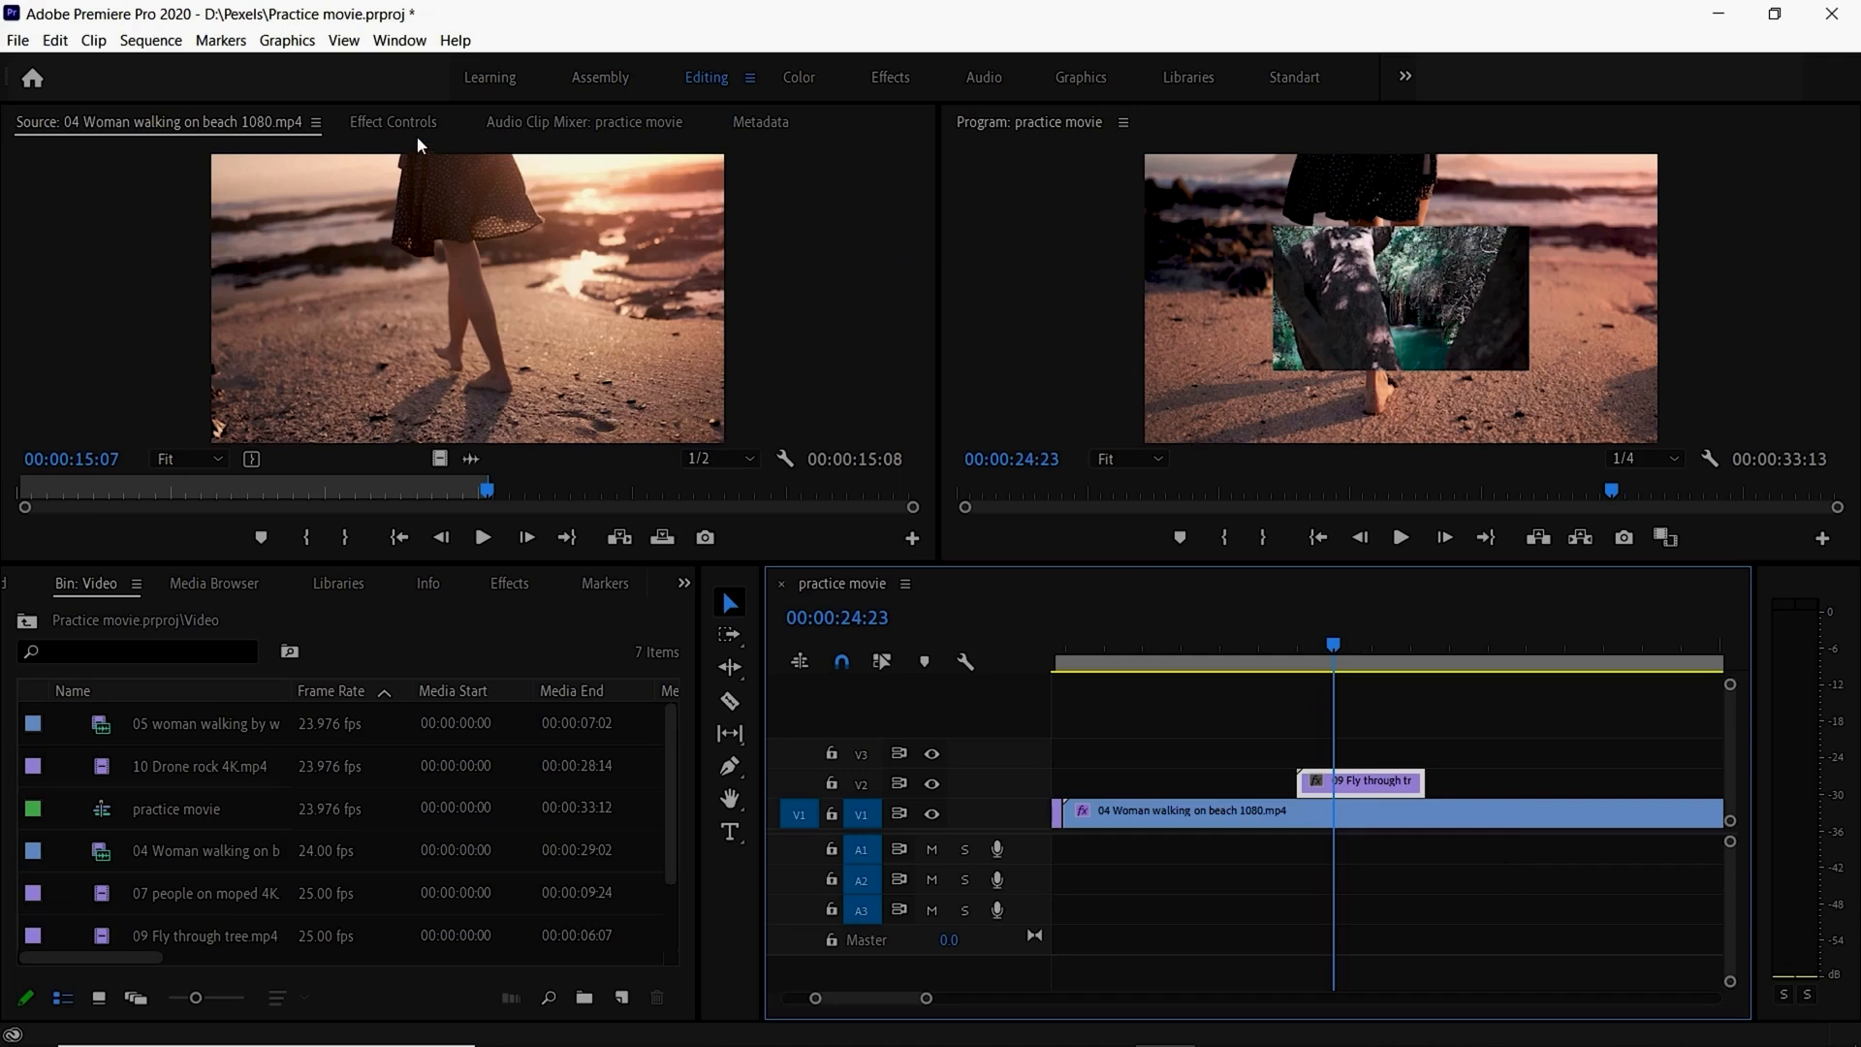
left_click(387, 121)
Step: Set the tree clip's scale to 91 and move it to the lower-right corner of the picture, at about 2819, 1591
left_click_drag(367, 273, 417, 315)
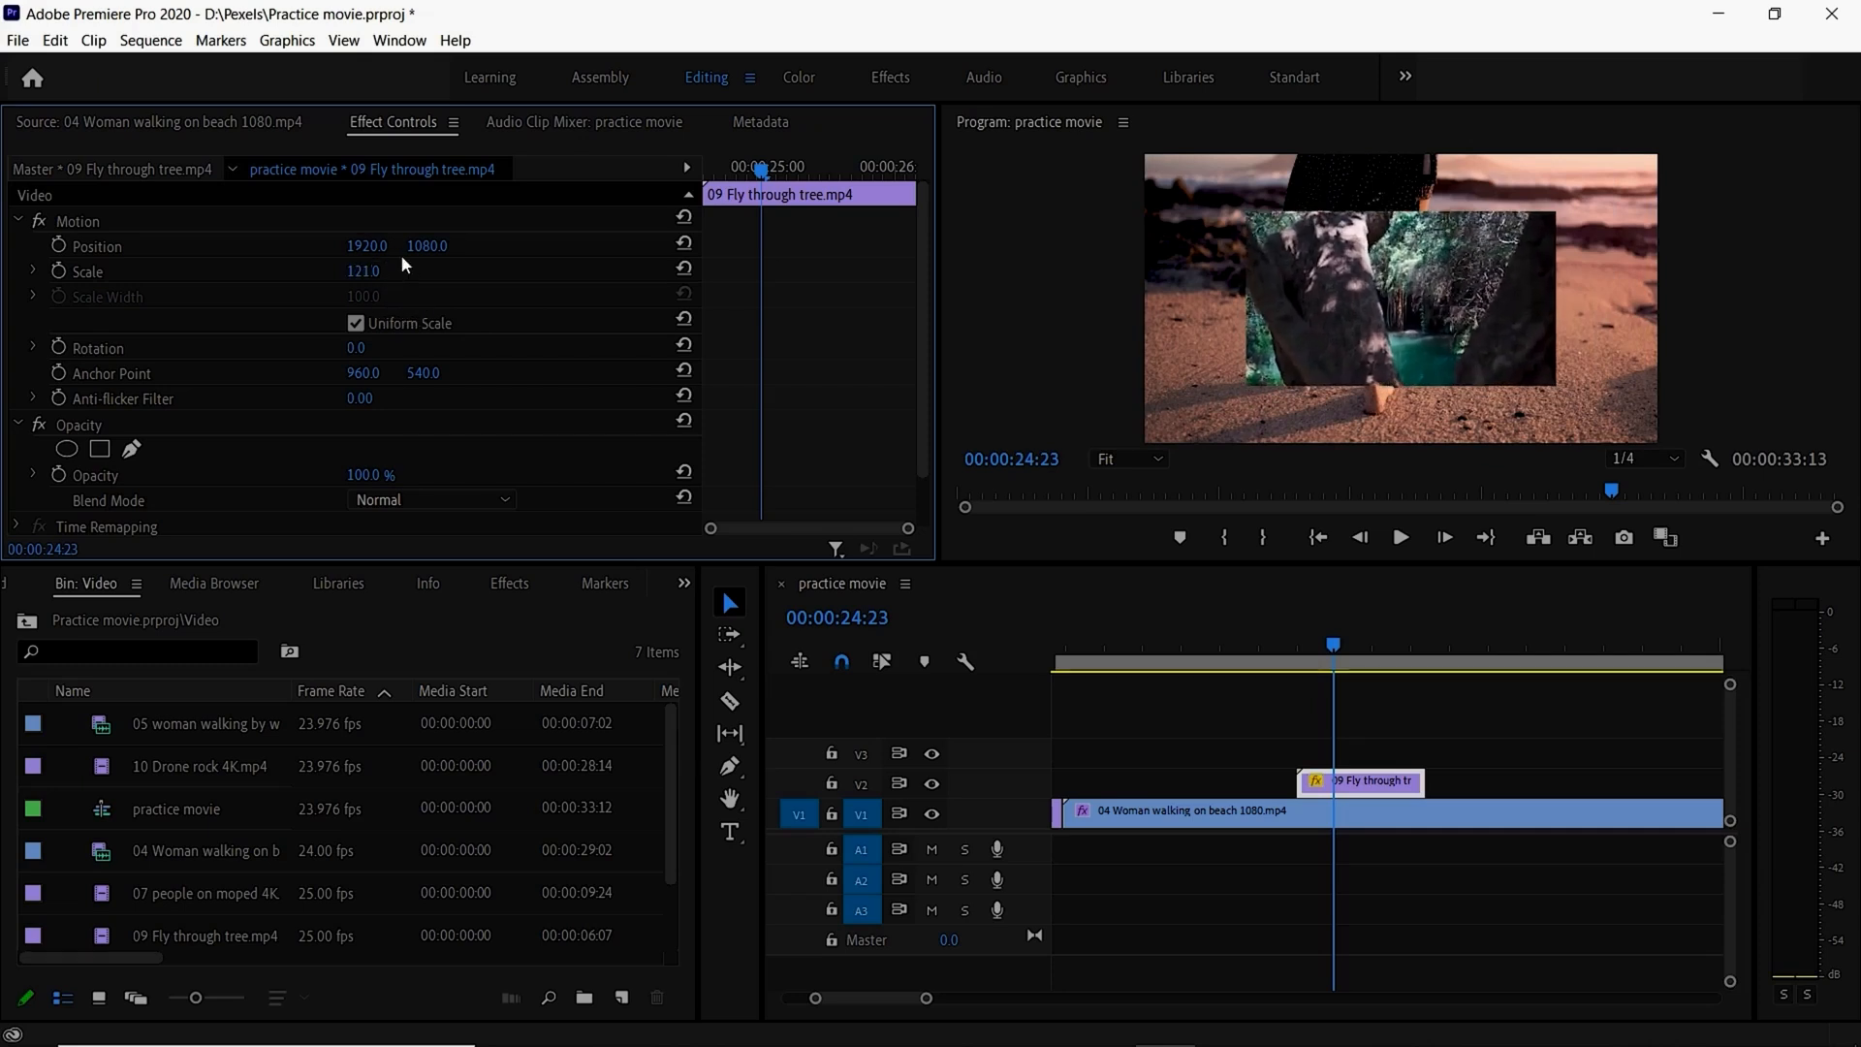
mouse_move(426, 247)
left_mouse_down()
mouse_move(802, 258)
mouse_move(349, 278)
mouse_move(419, 254)
left_mouse_up()
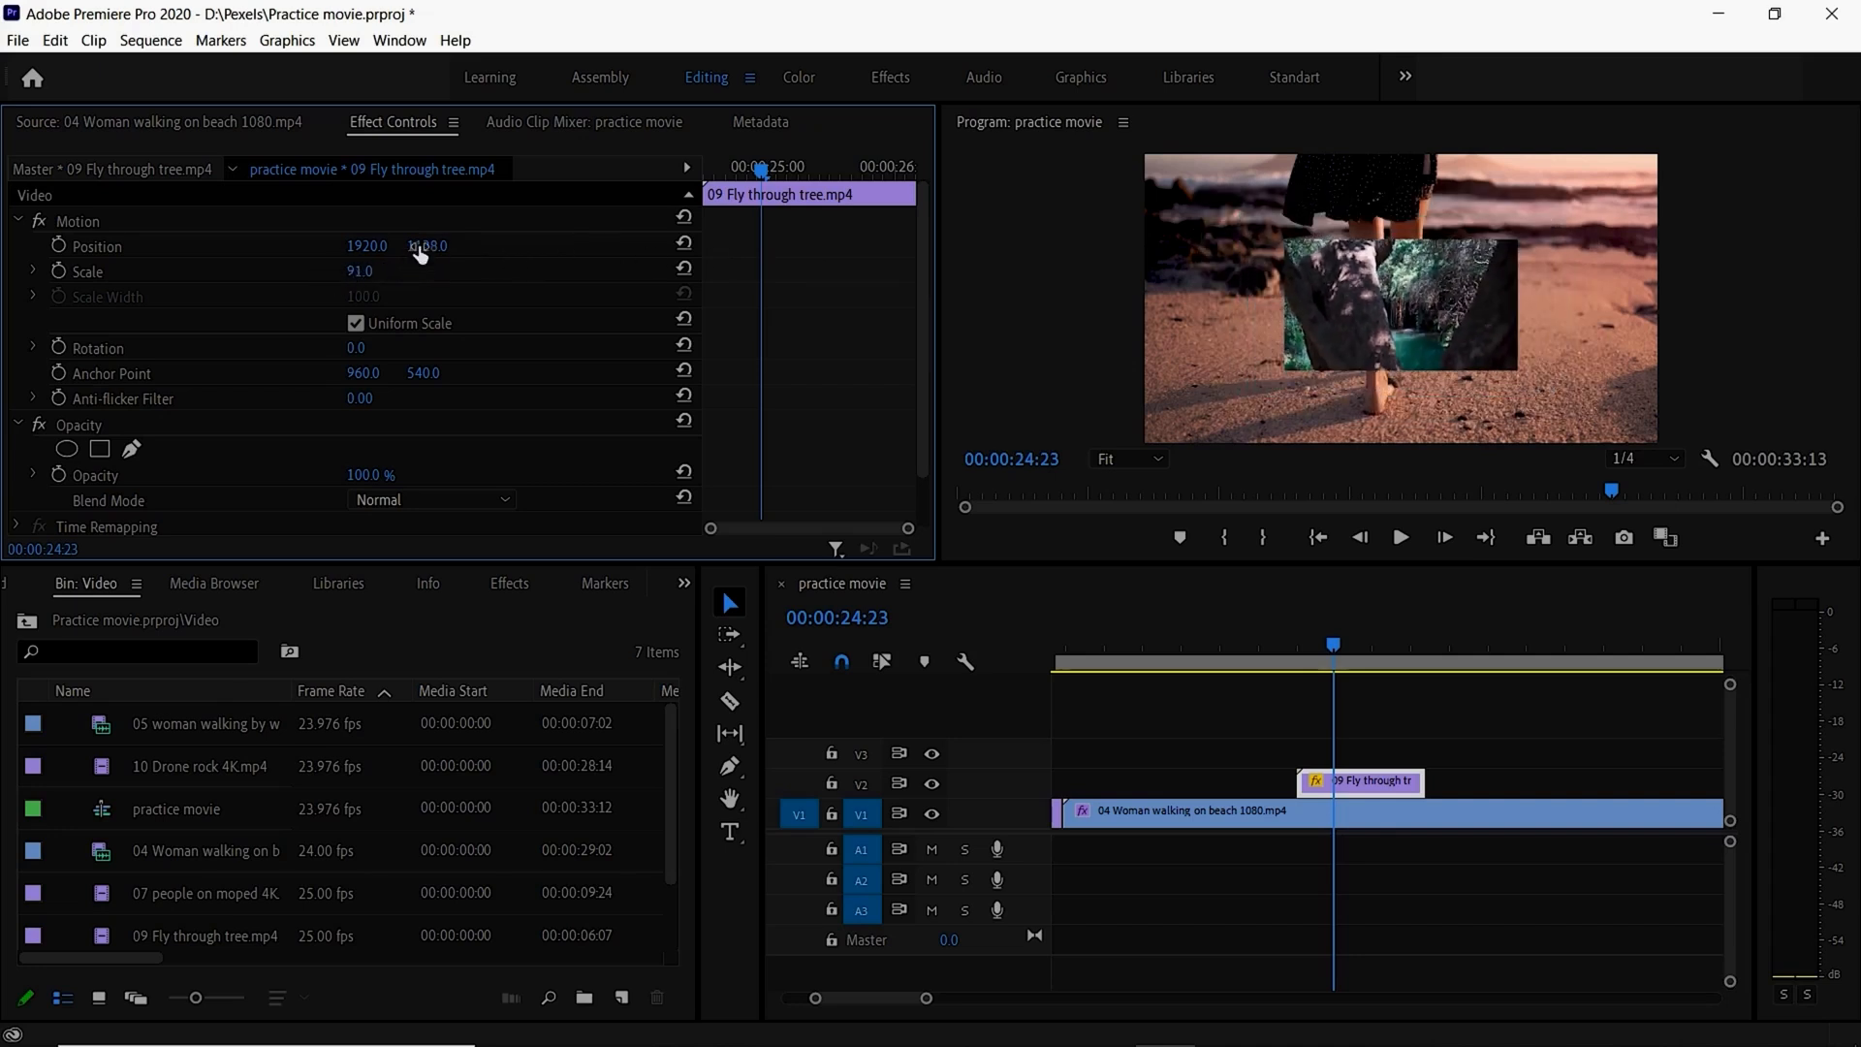
left_click(750, 606)
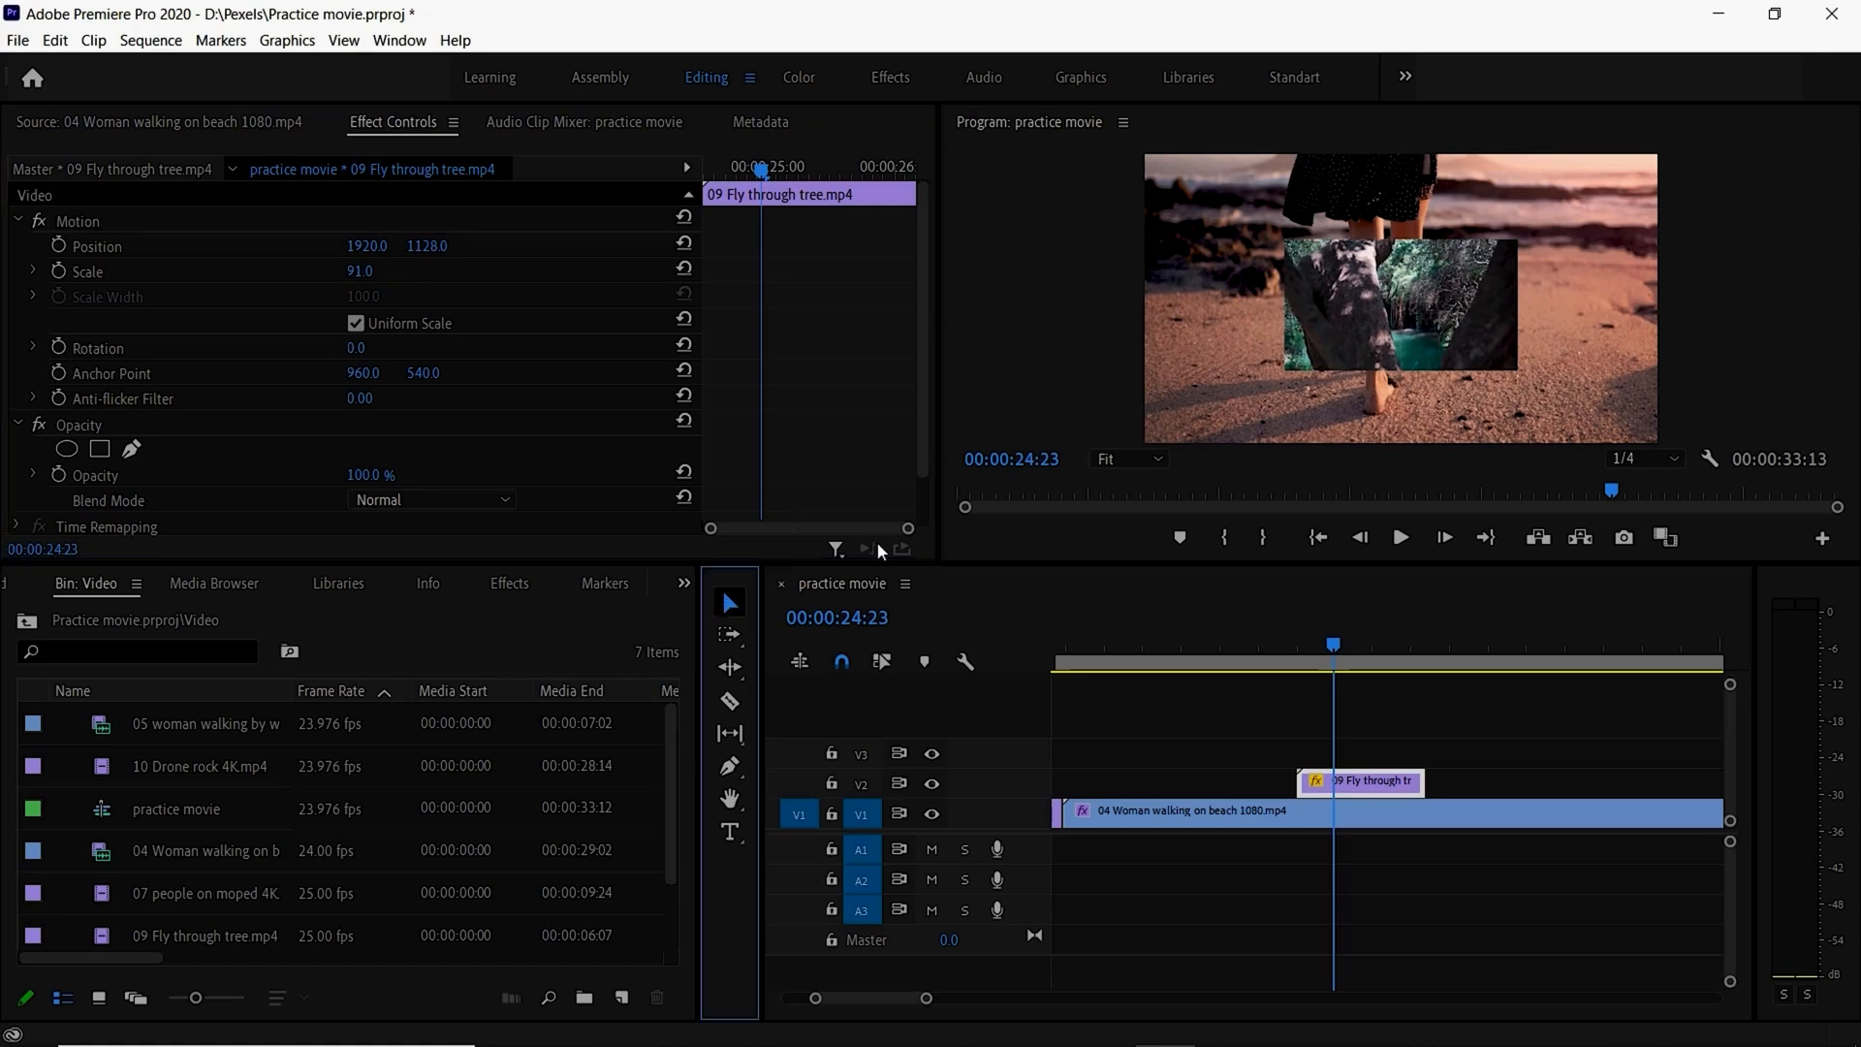
left_click(1378, 351)
left_click_drag(1379, 351, 1498, 409)
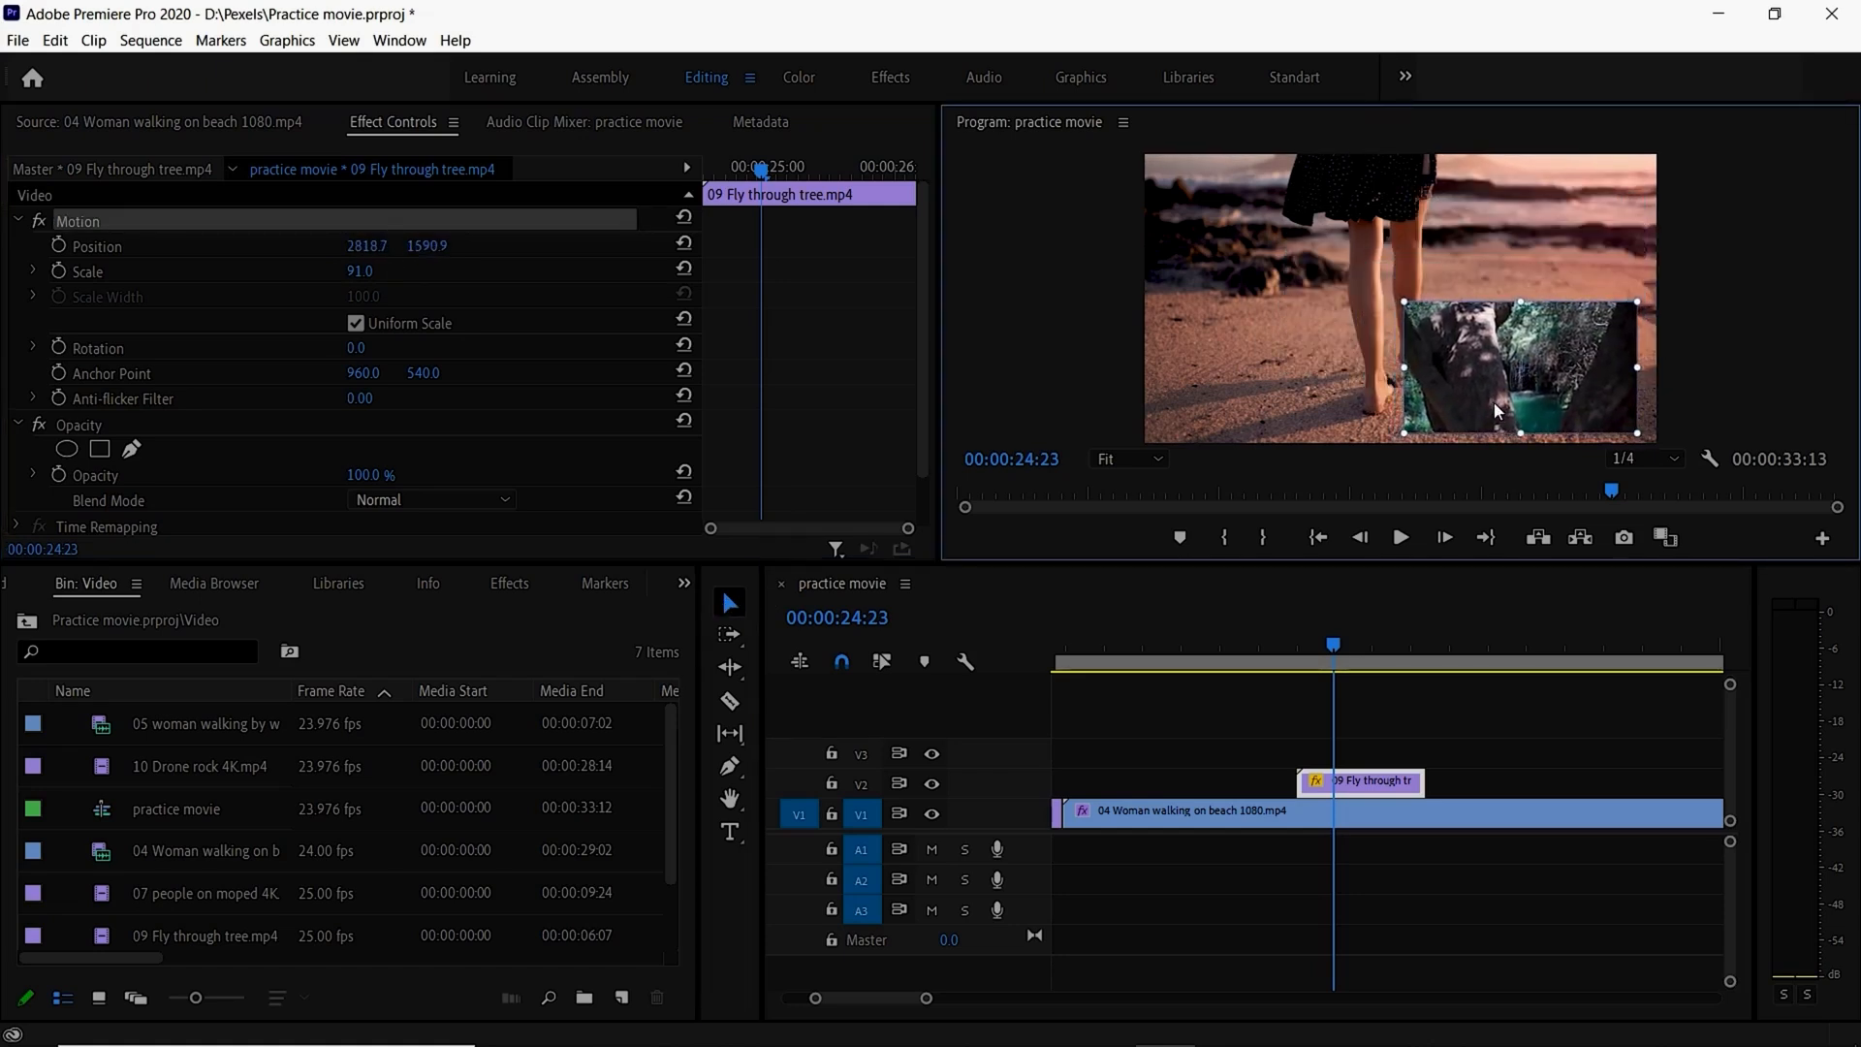
Step: Play the section with the picture-in-picture overlay, starting from 00:00:23:22
left_click(1253, 647)
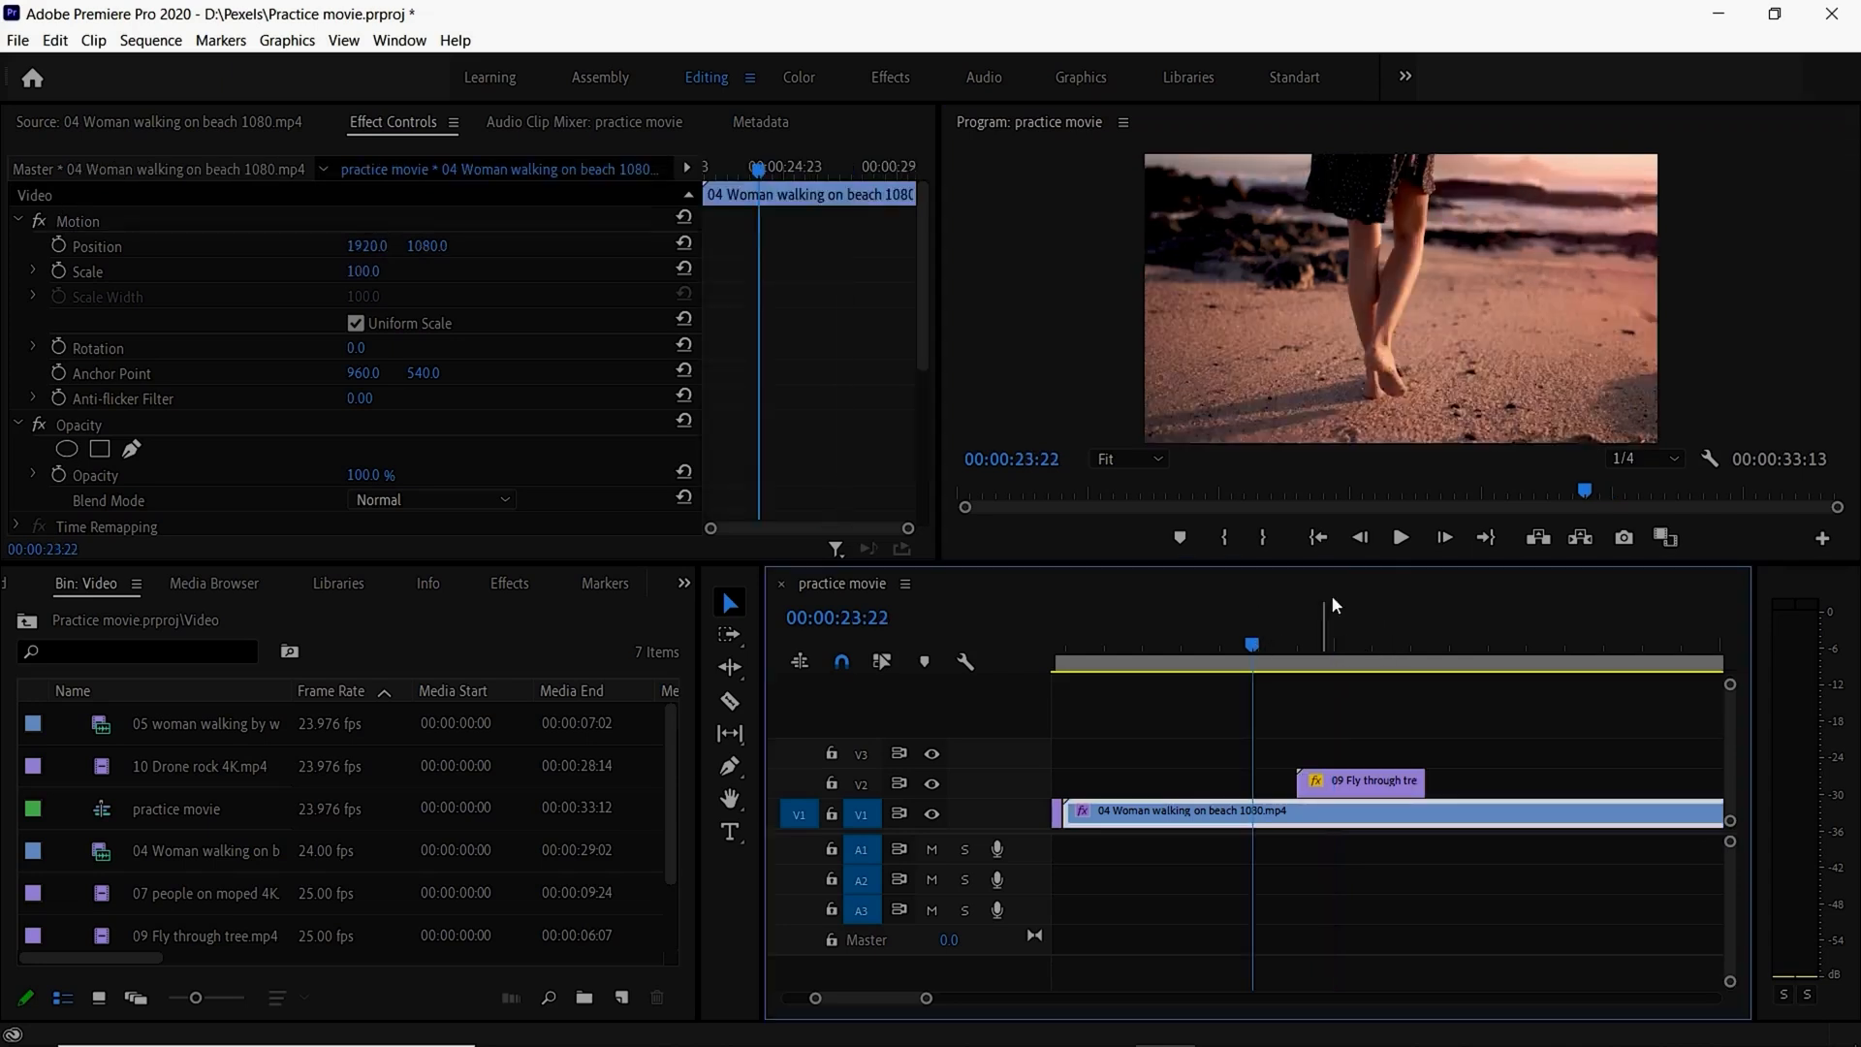
left_click(1399, 539)
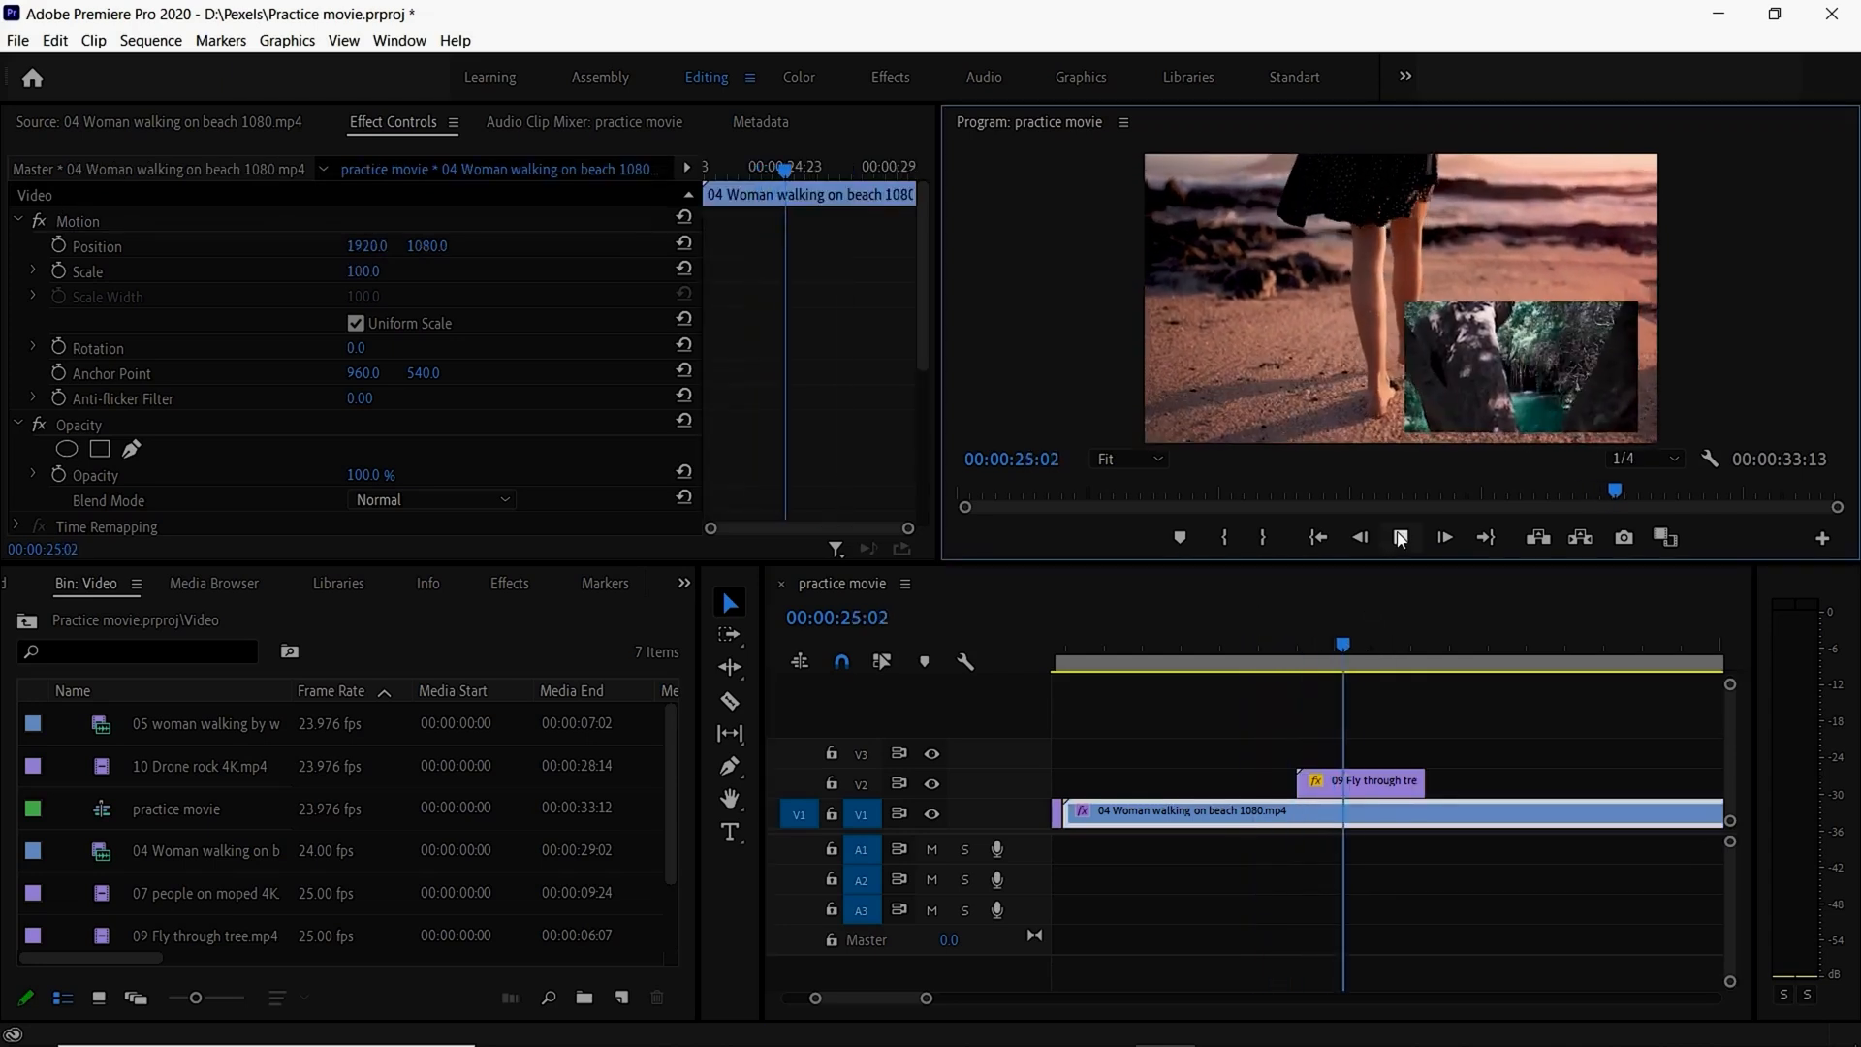
left_click(1401, 539)
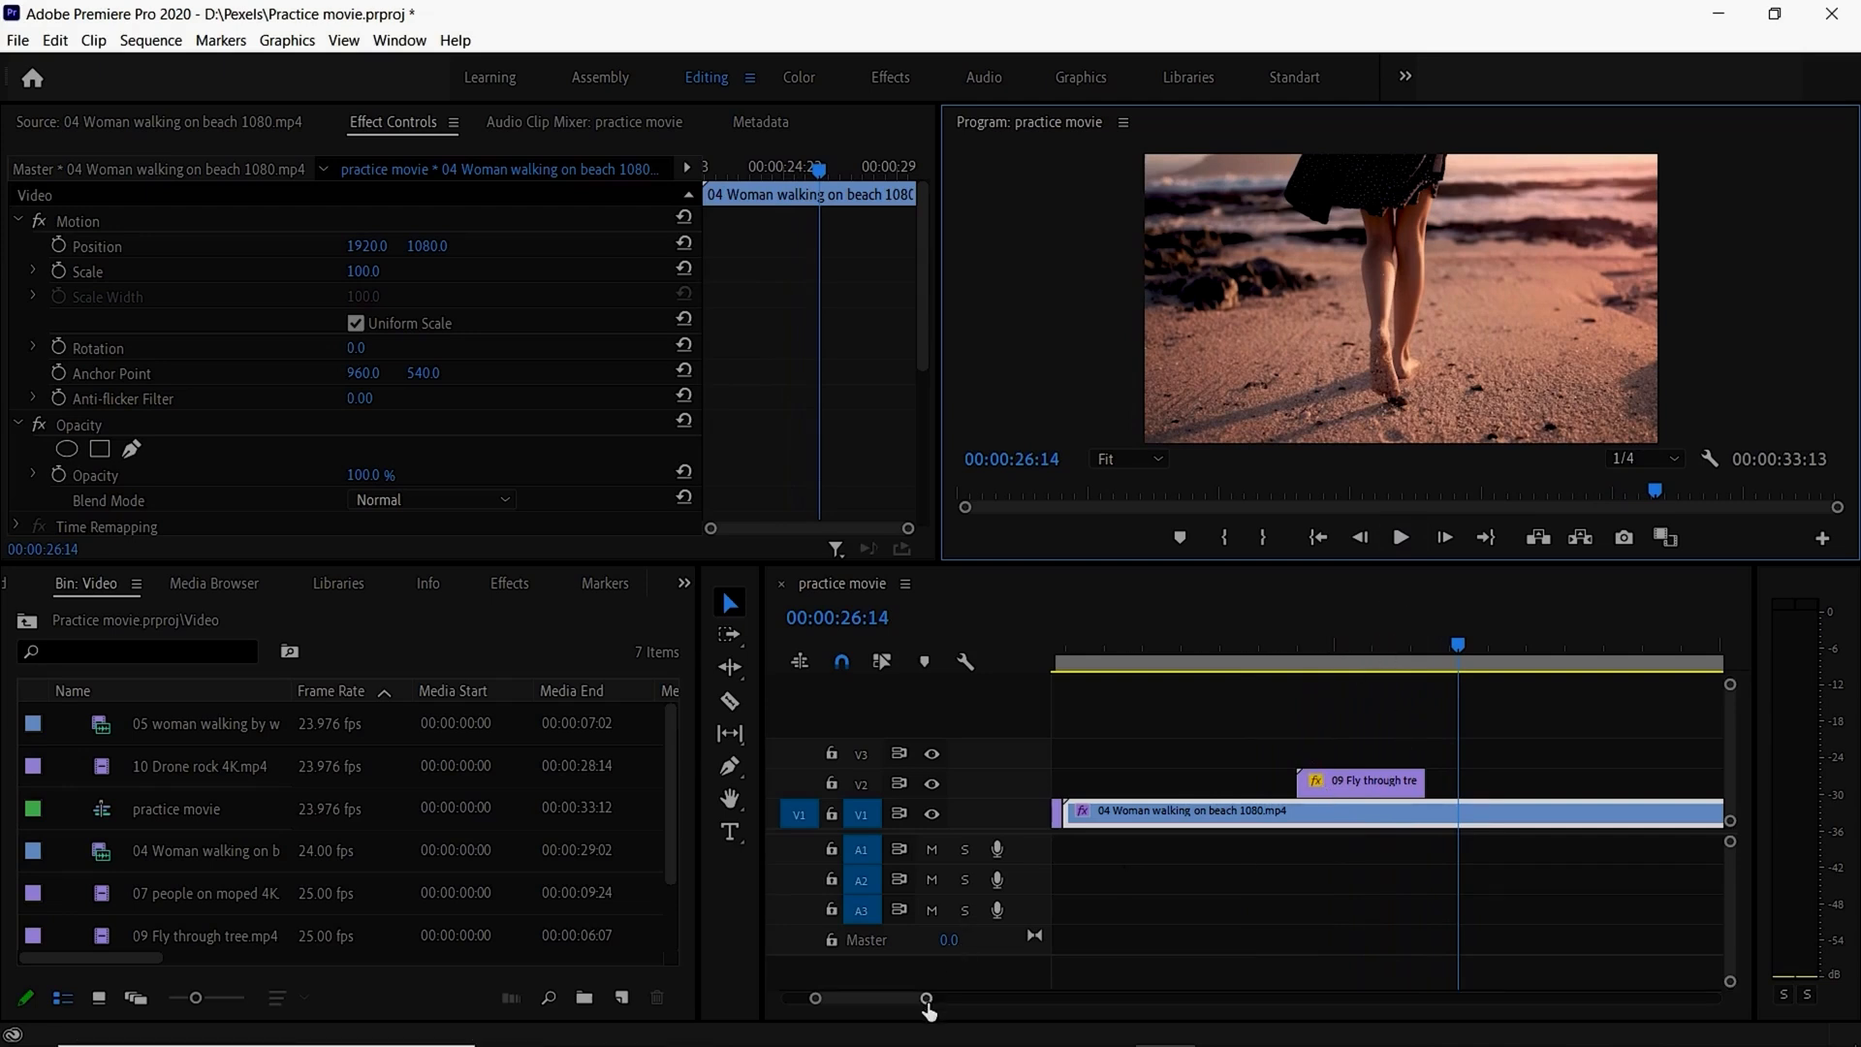
Step: Apply Scale to Frame Size to the 09 Fly through tree.mp4 clip on V2
left_click_drag(927, 999, 936, 998)
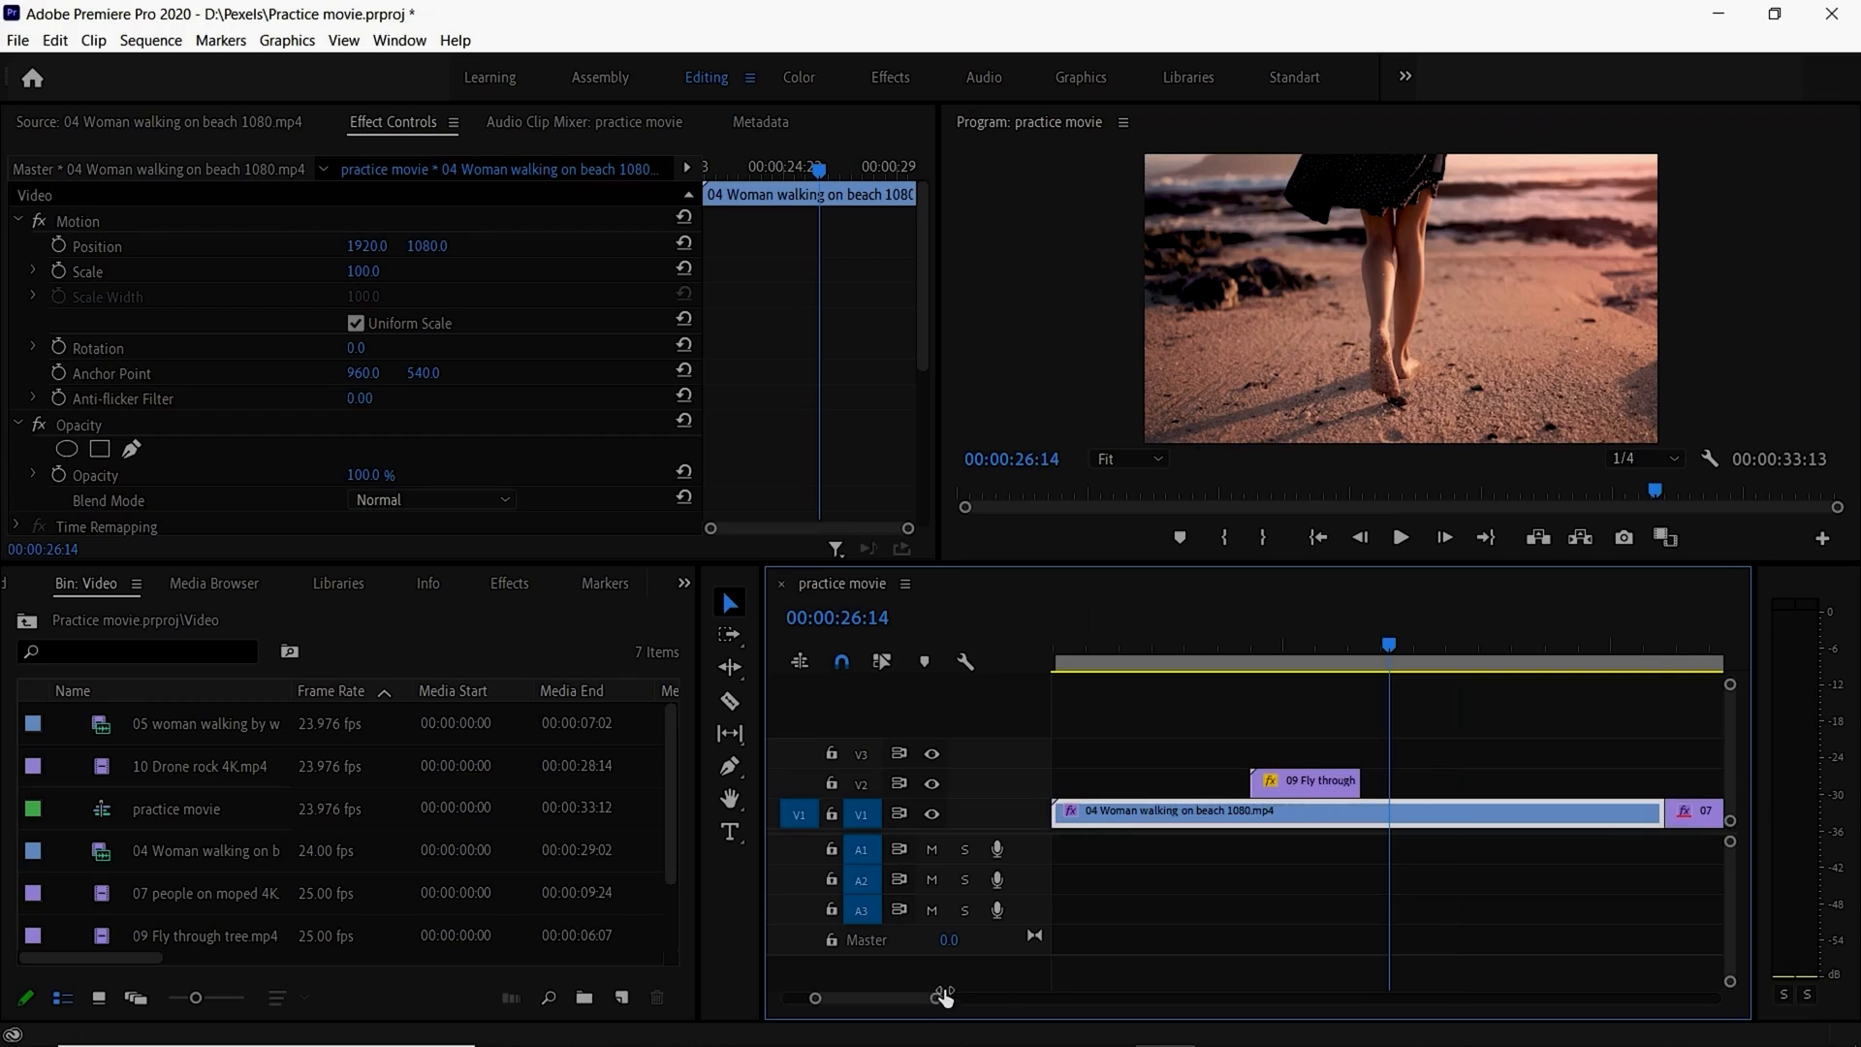
left_click(1299, 795)
right_click(1299, 795)
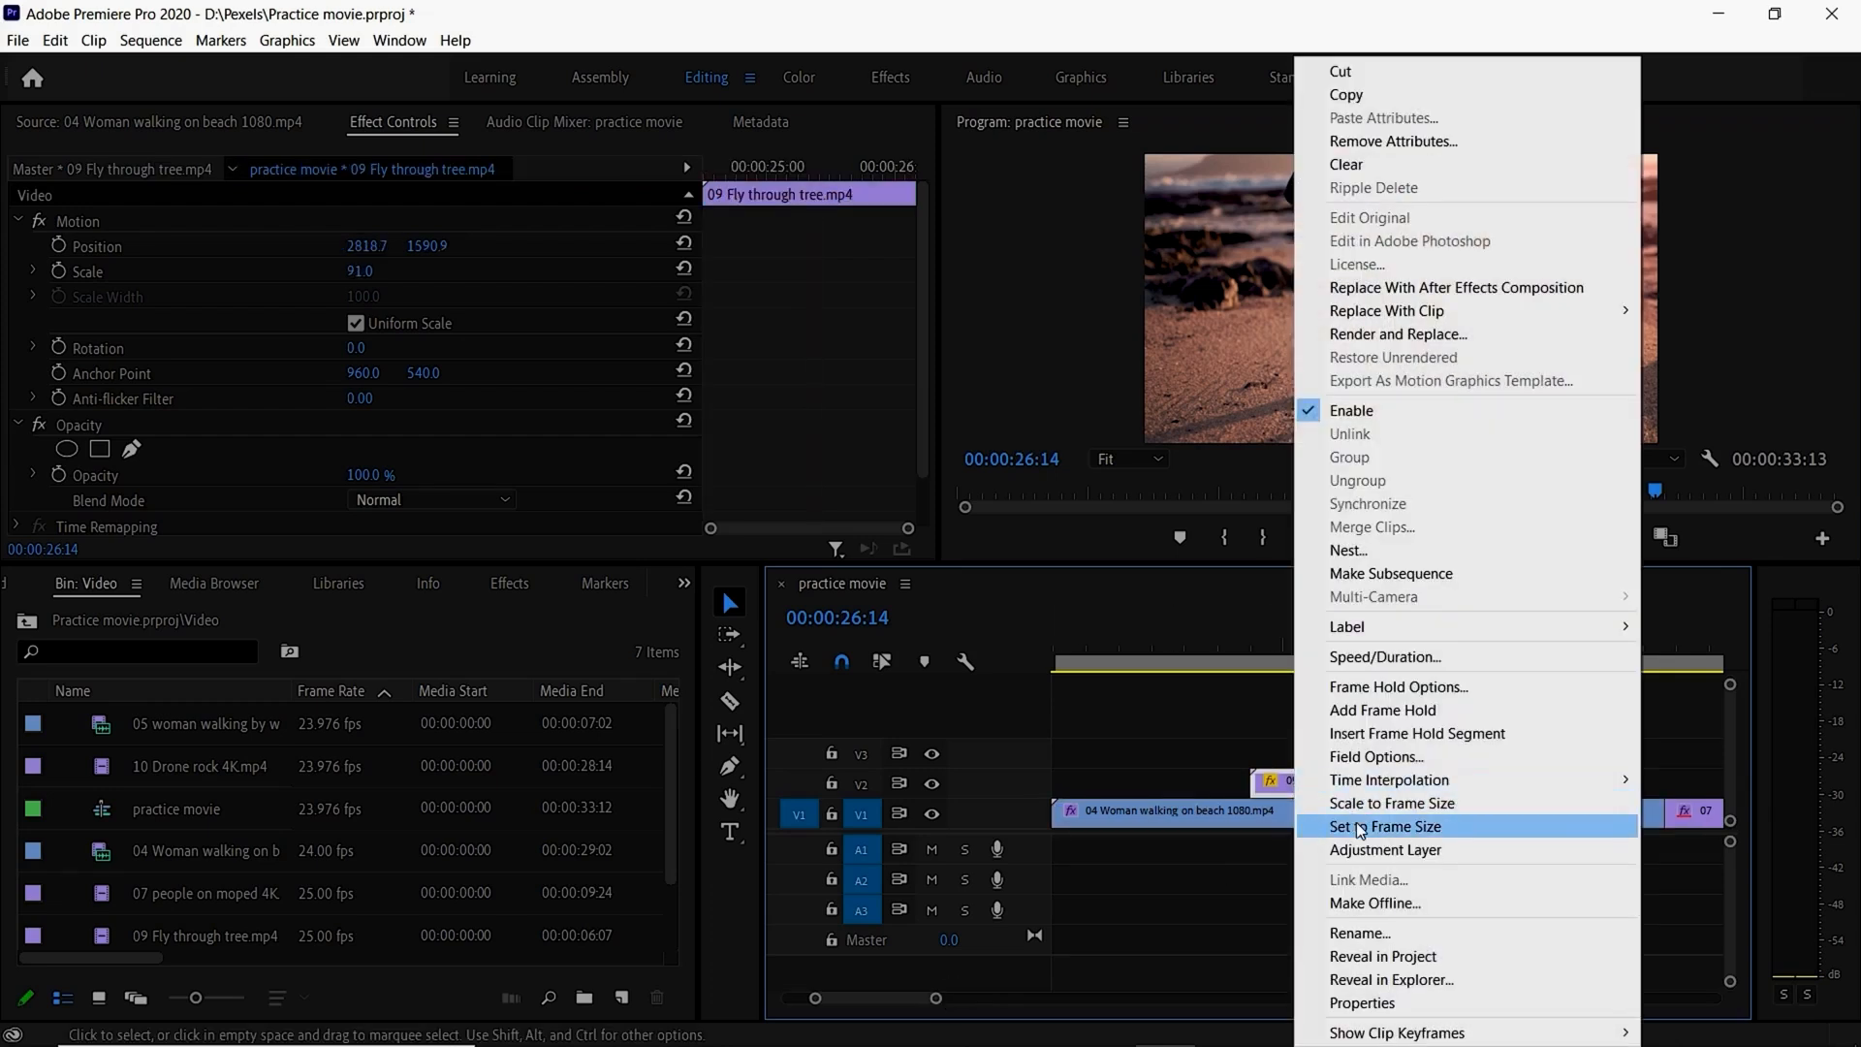
left_click(1367, 805)
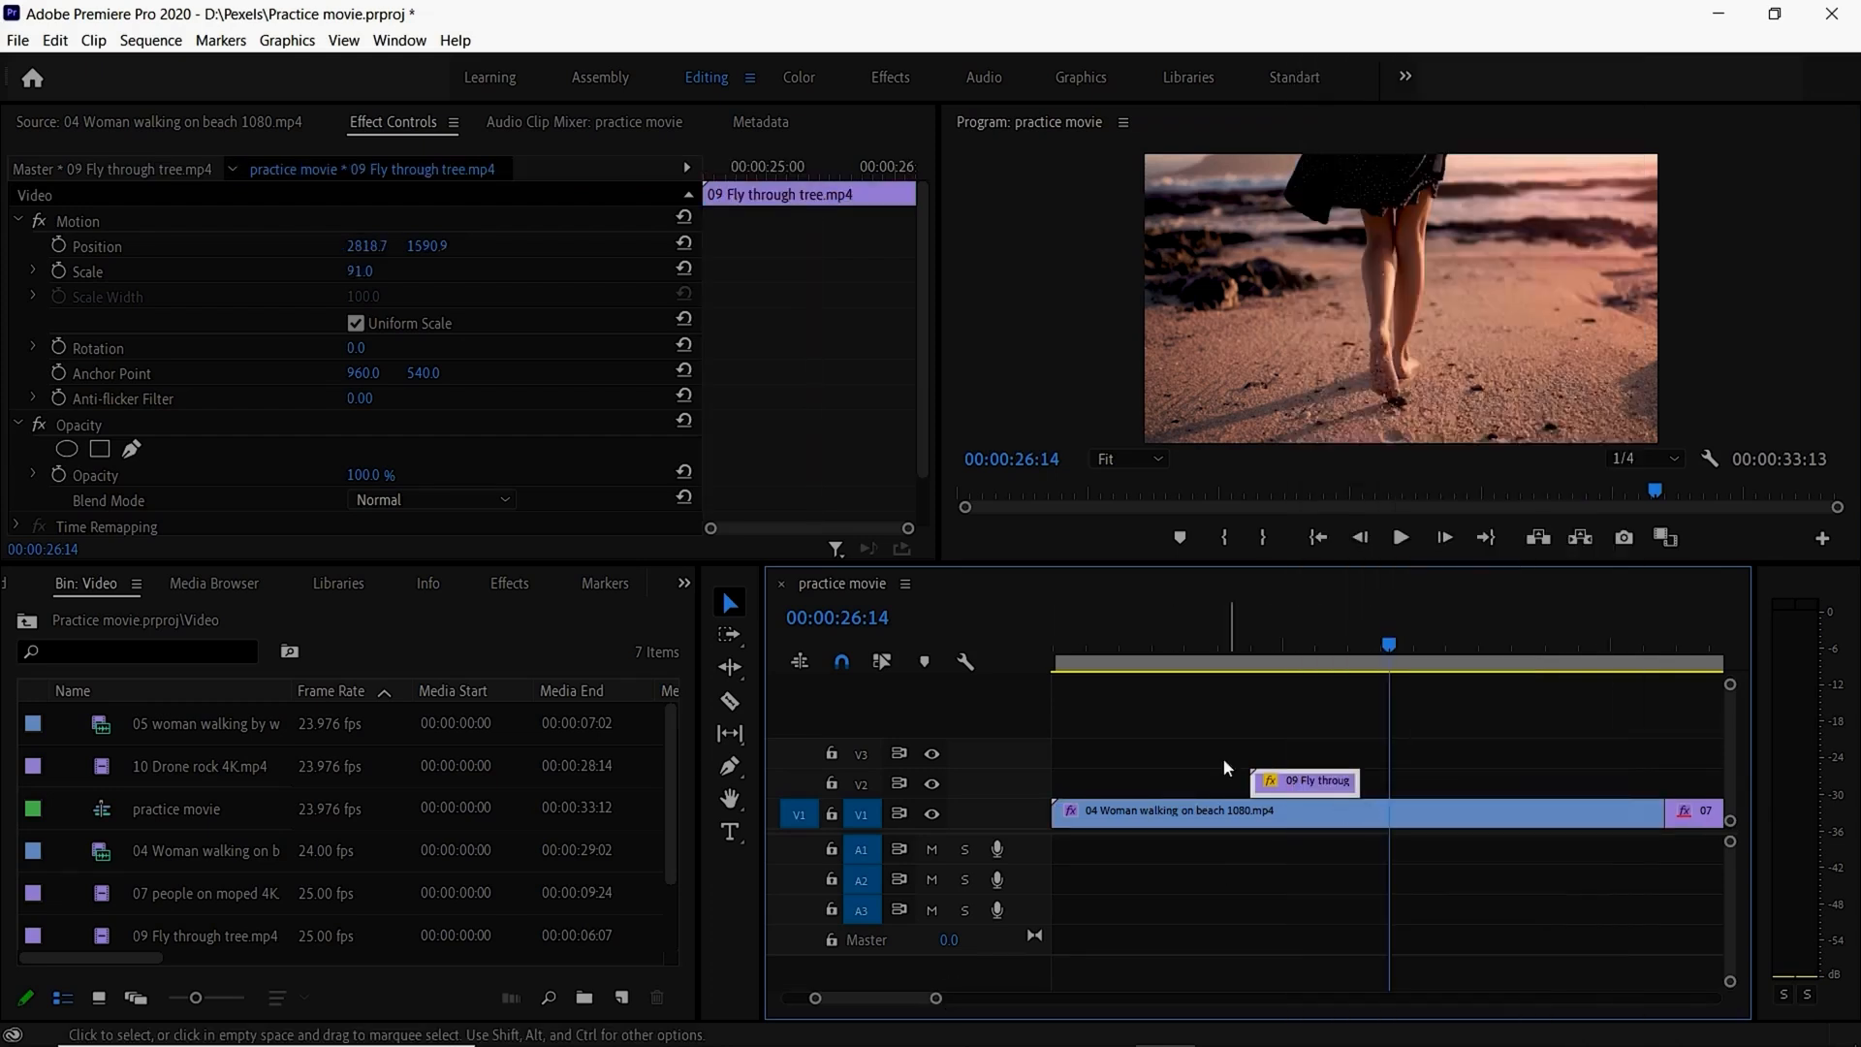
Step: With the playhead at the tree clip's start, reset its scale and position to their defaults
left_click(1253, 642)
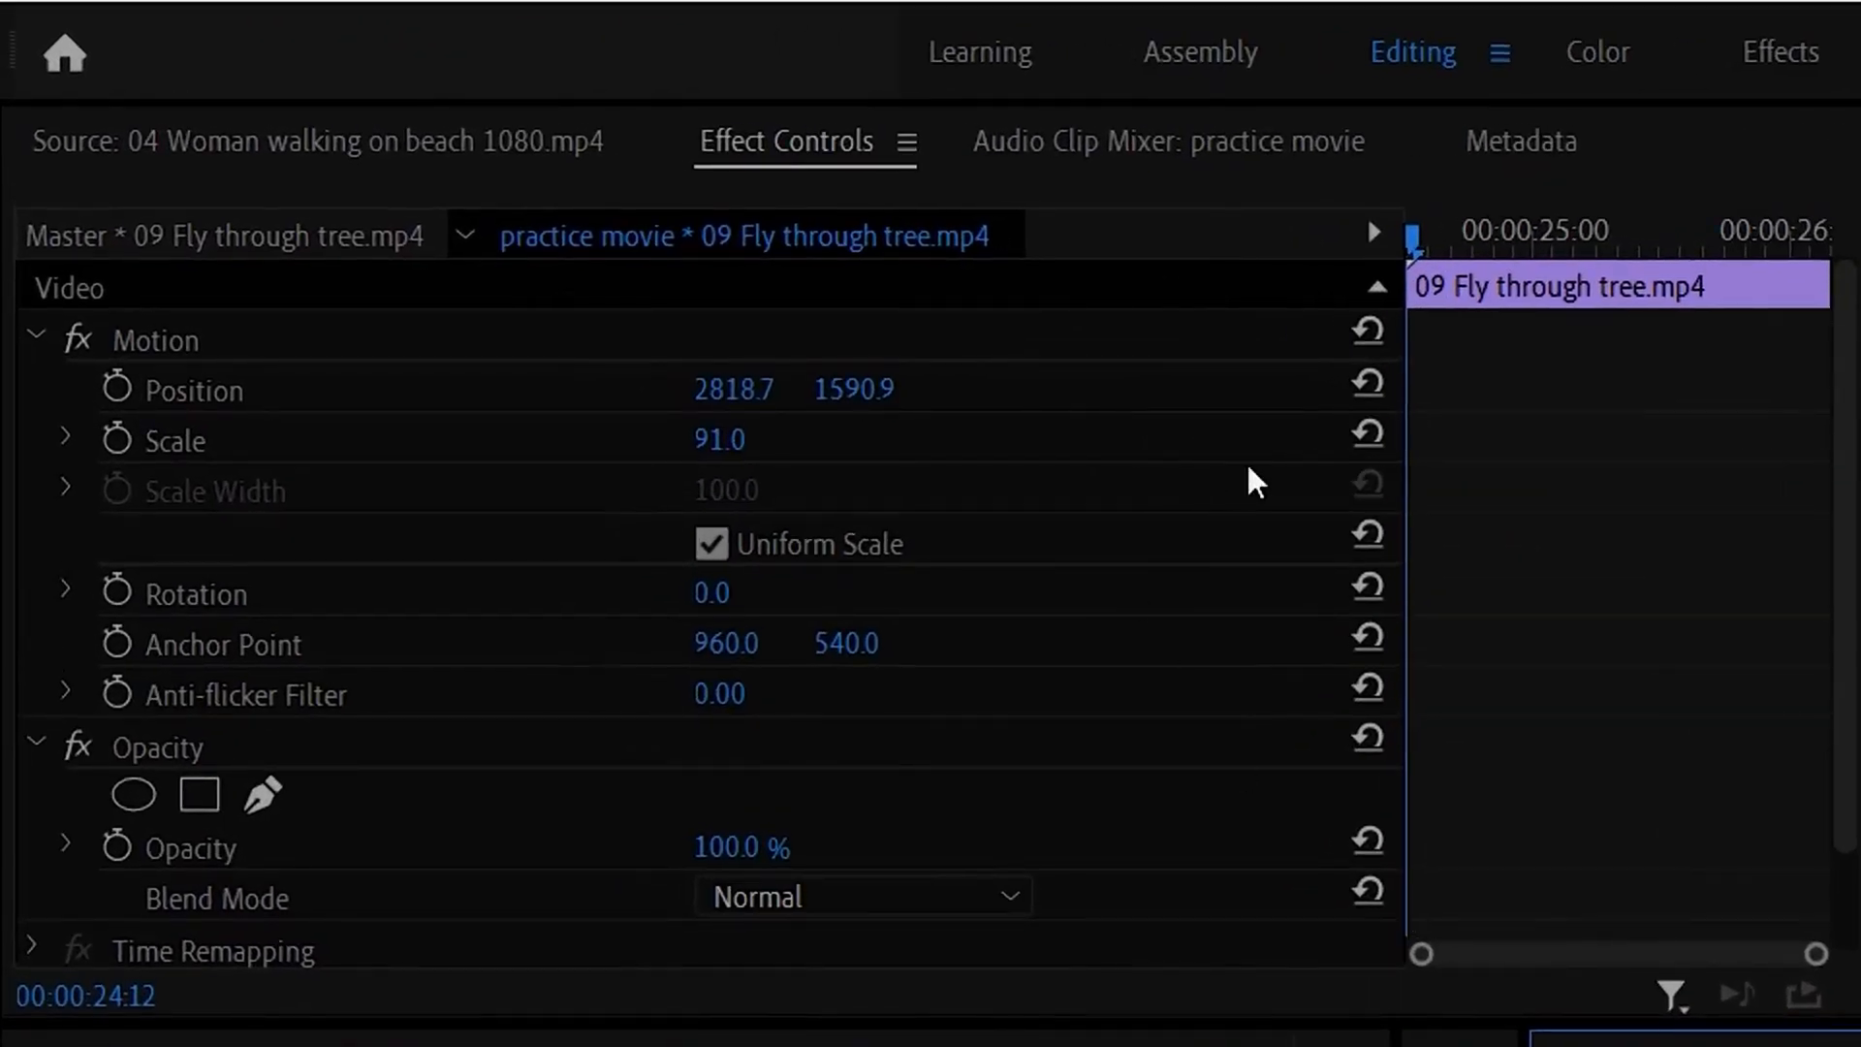
left_click(1367, 433)
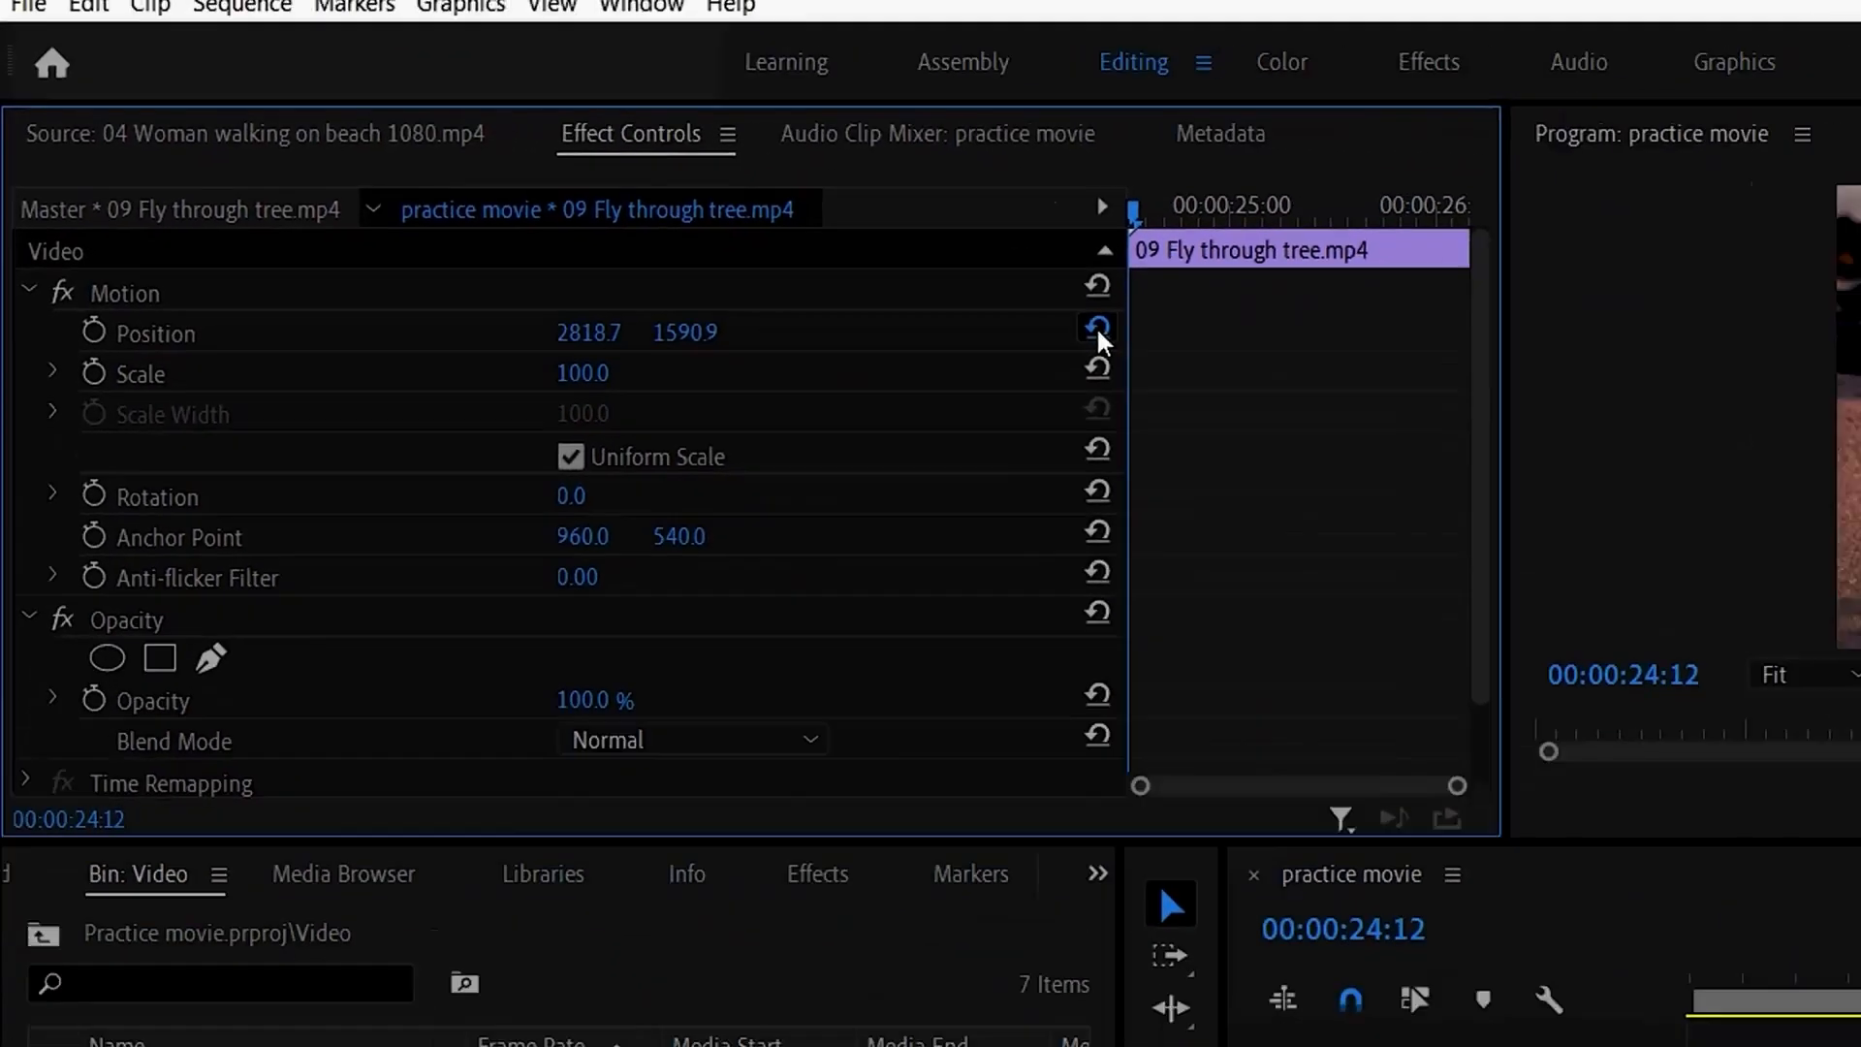
left_click(1098, 330)
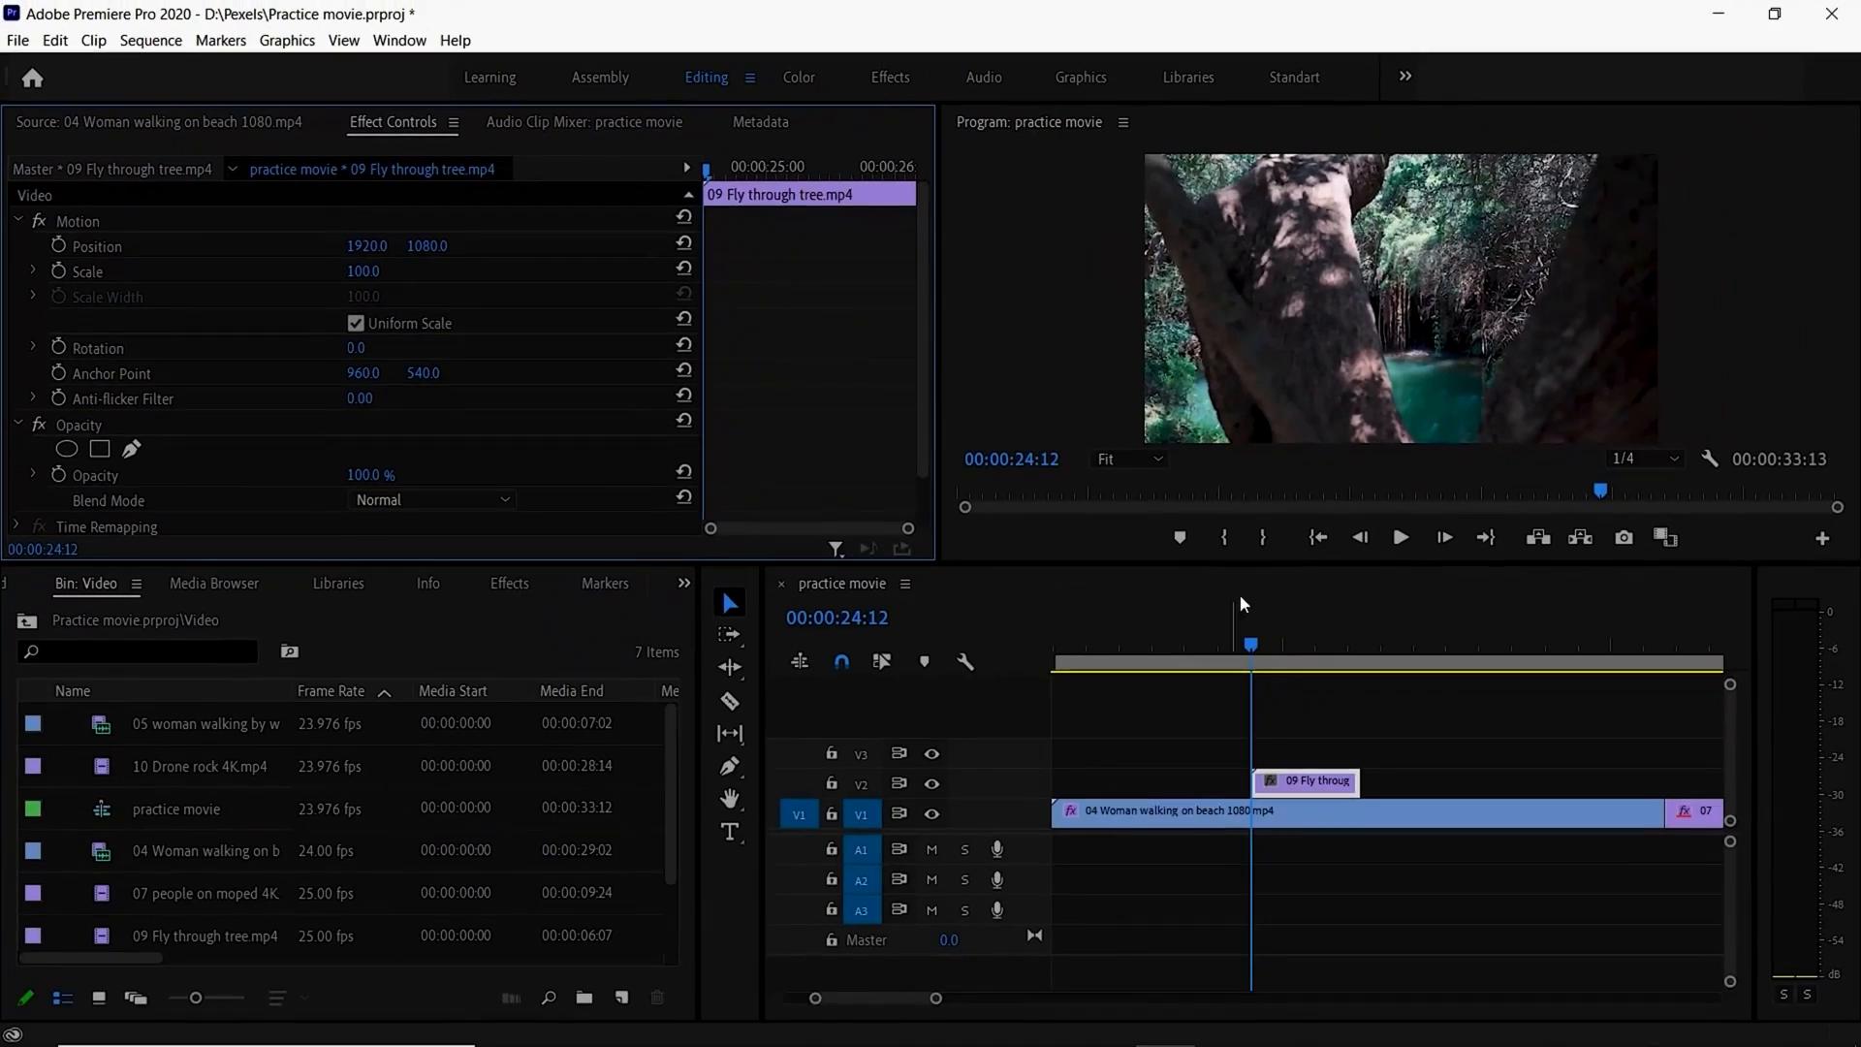
Step: Play the section with the full-frame tree overlay, starting from 00:00:23:19
left_click(1211, 659)
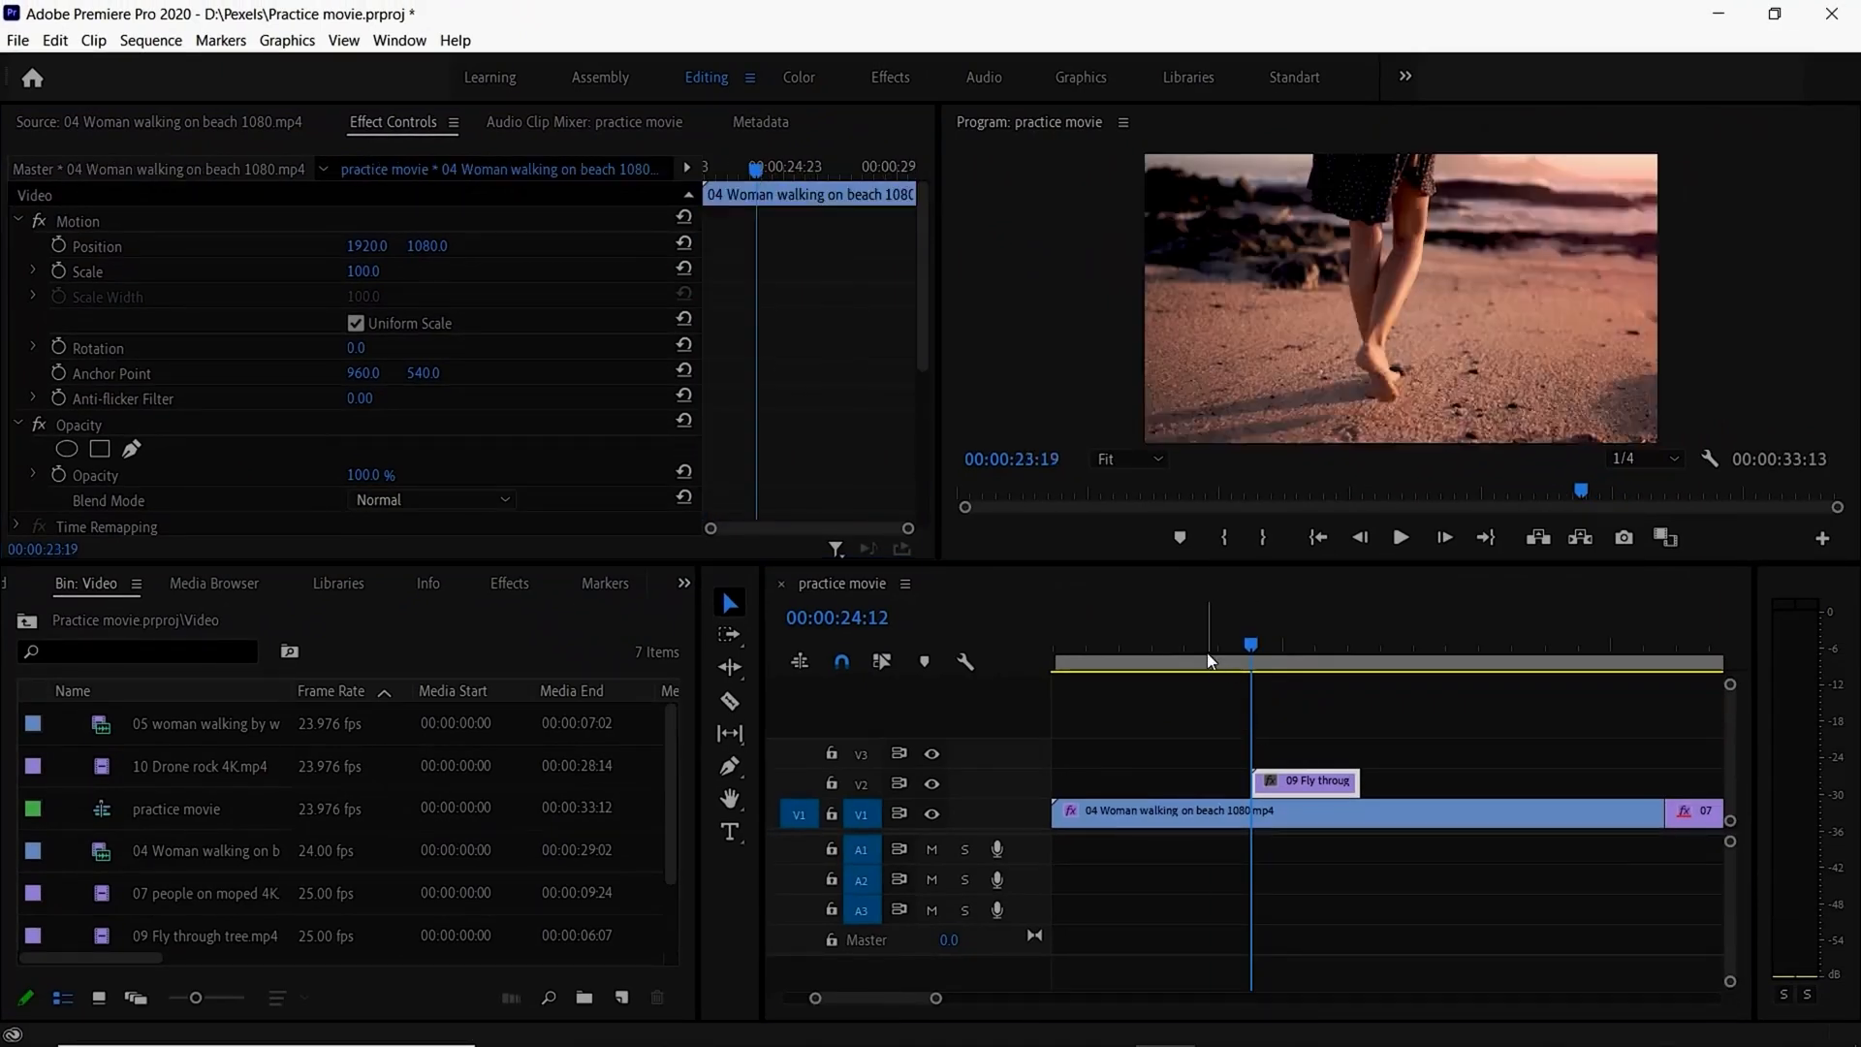
left_click(1401, 538)
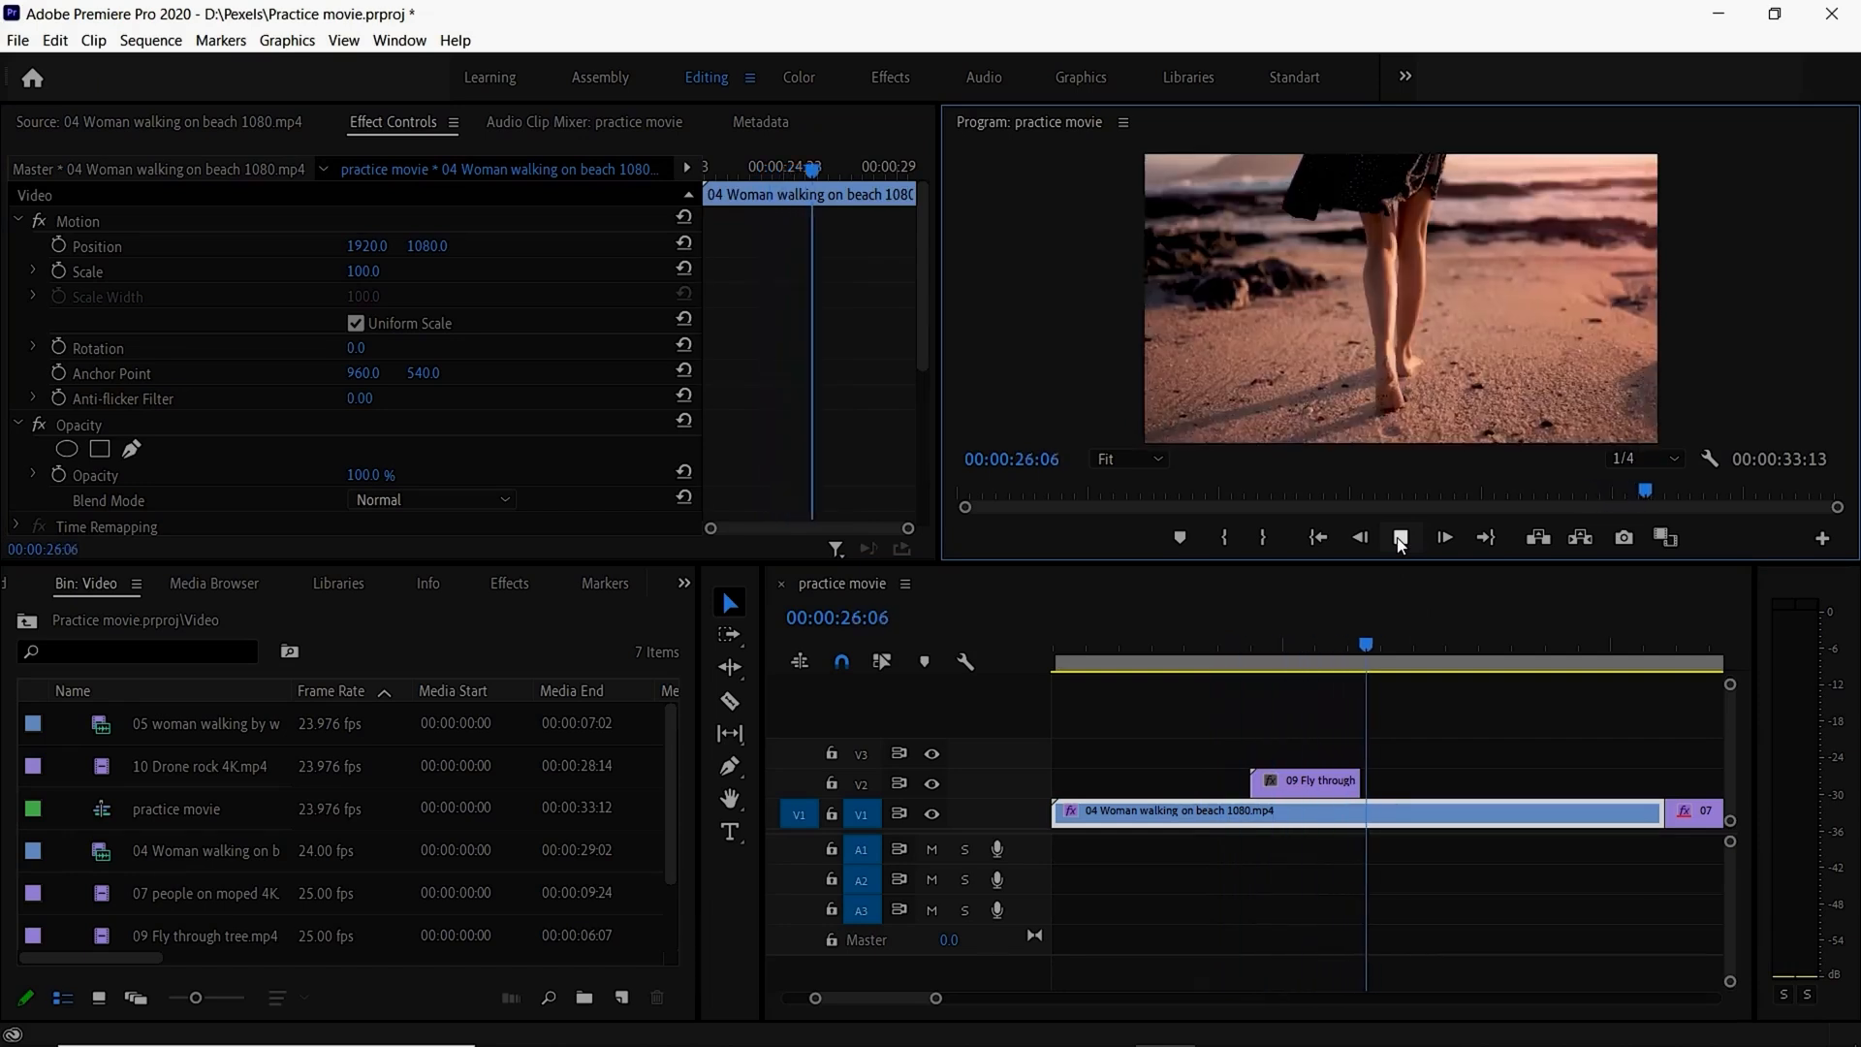
left_click(1401, 539)
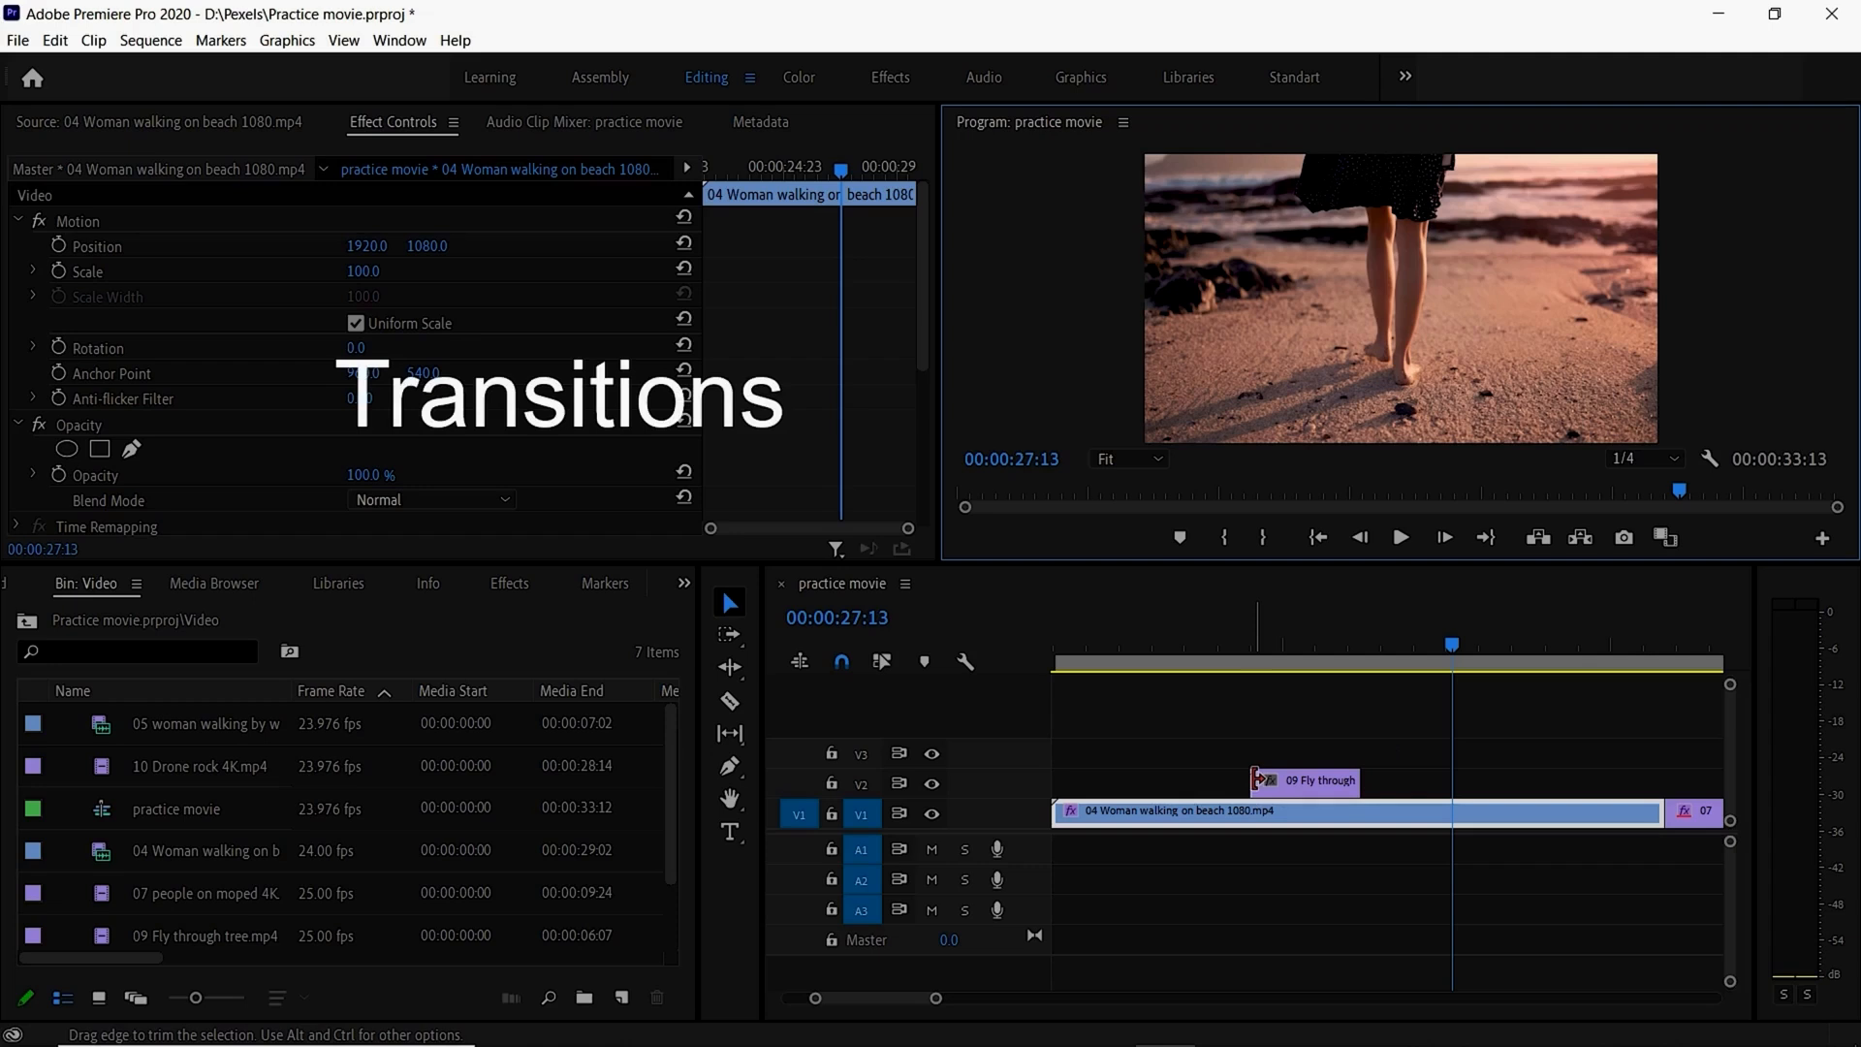
Step: Apply the default Cross Dissolve to the start of the 09 Fly through tree.mp4 clip and play it from 00:00:23:14
right_click(1258, 779)
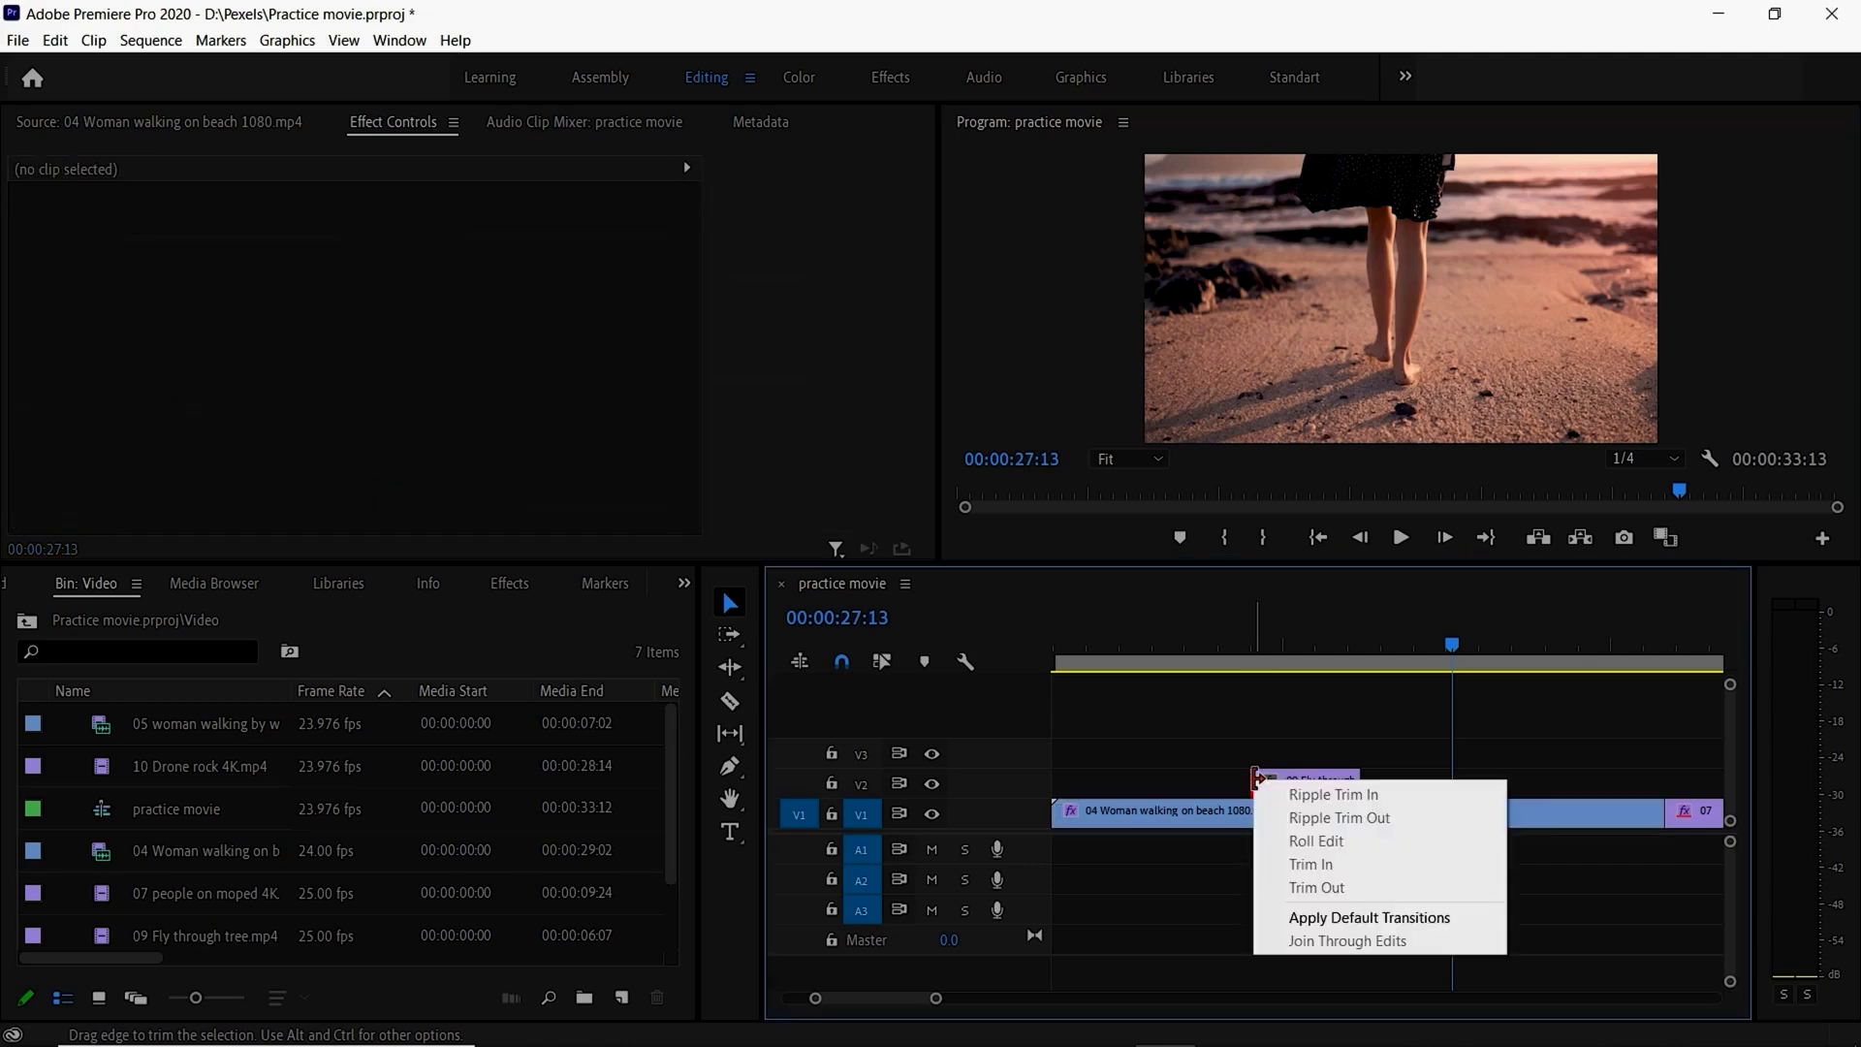
left_click(1337, 918)
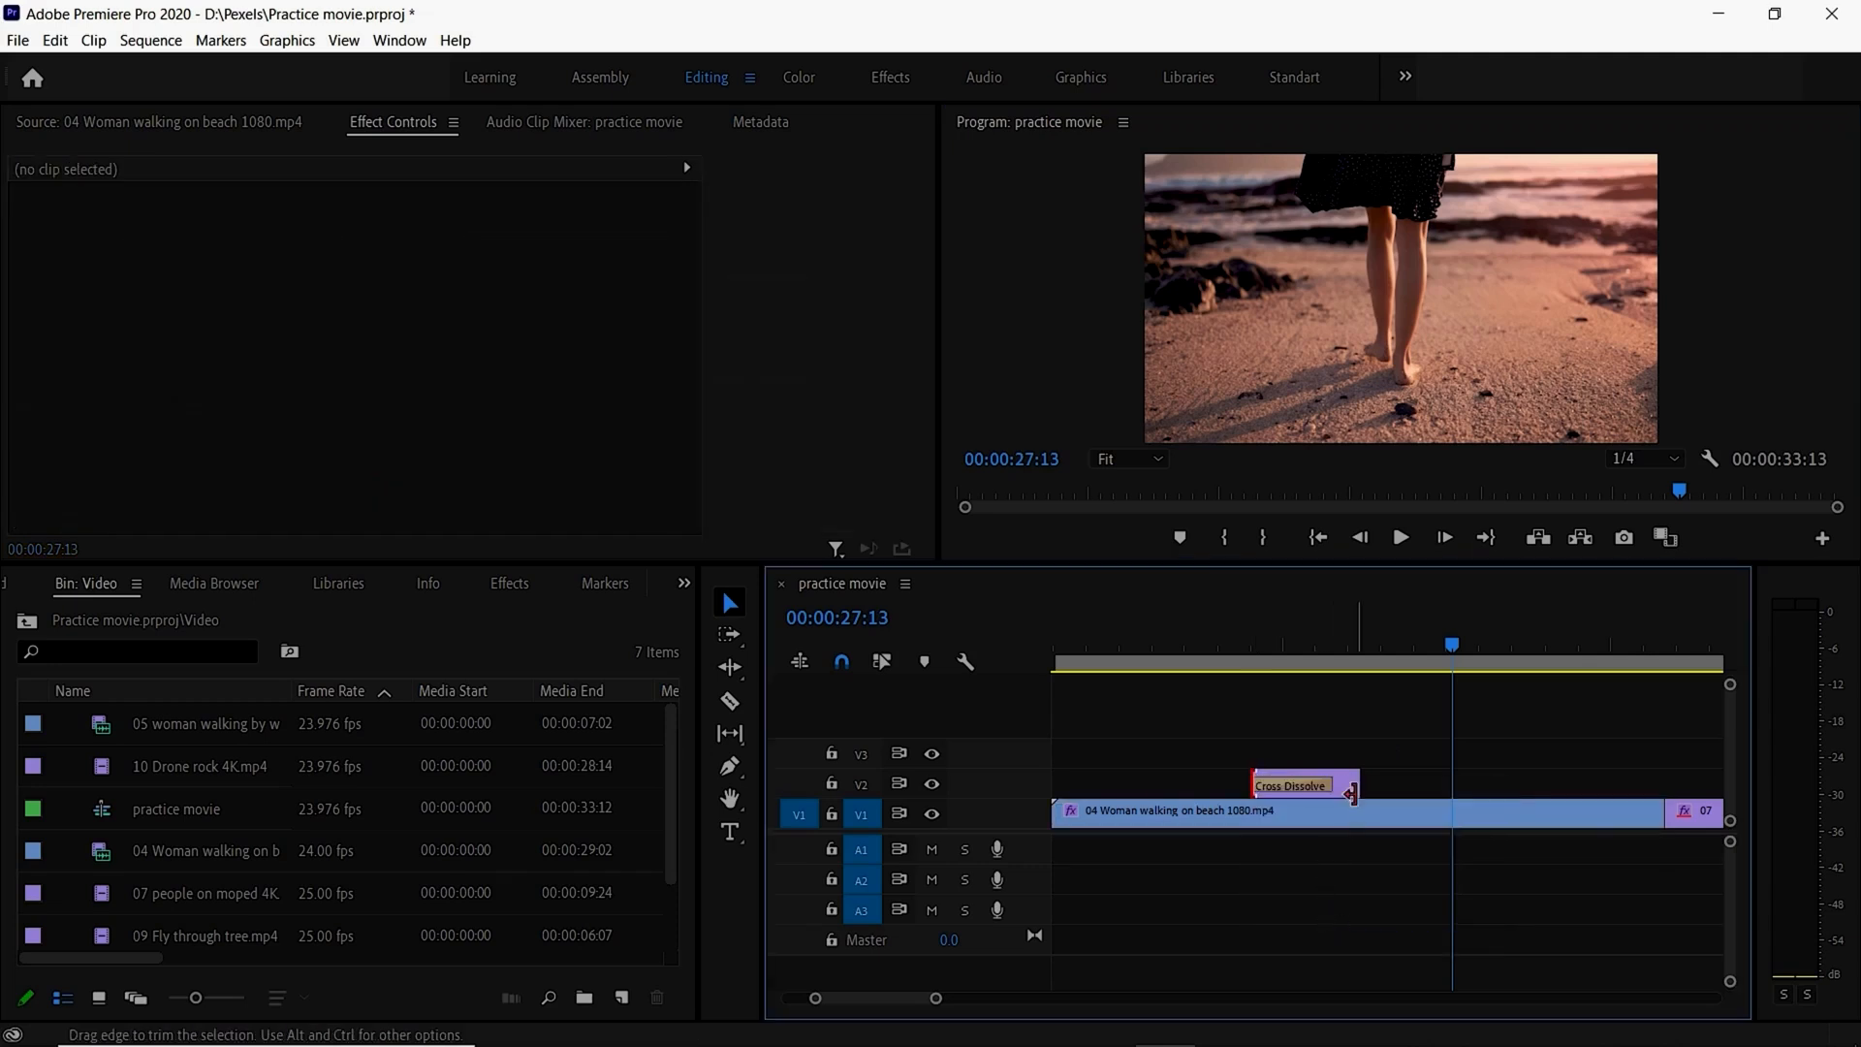
left_click(1193, 663)
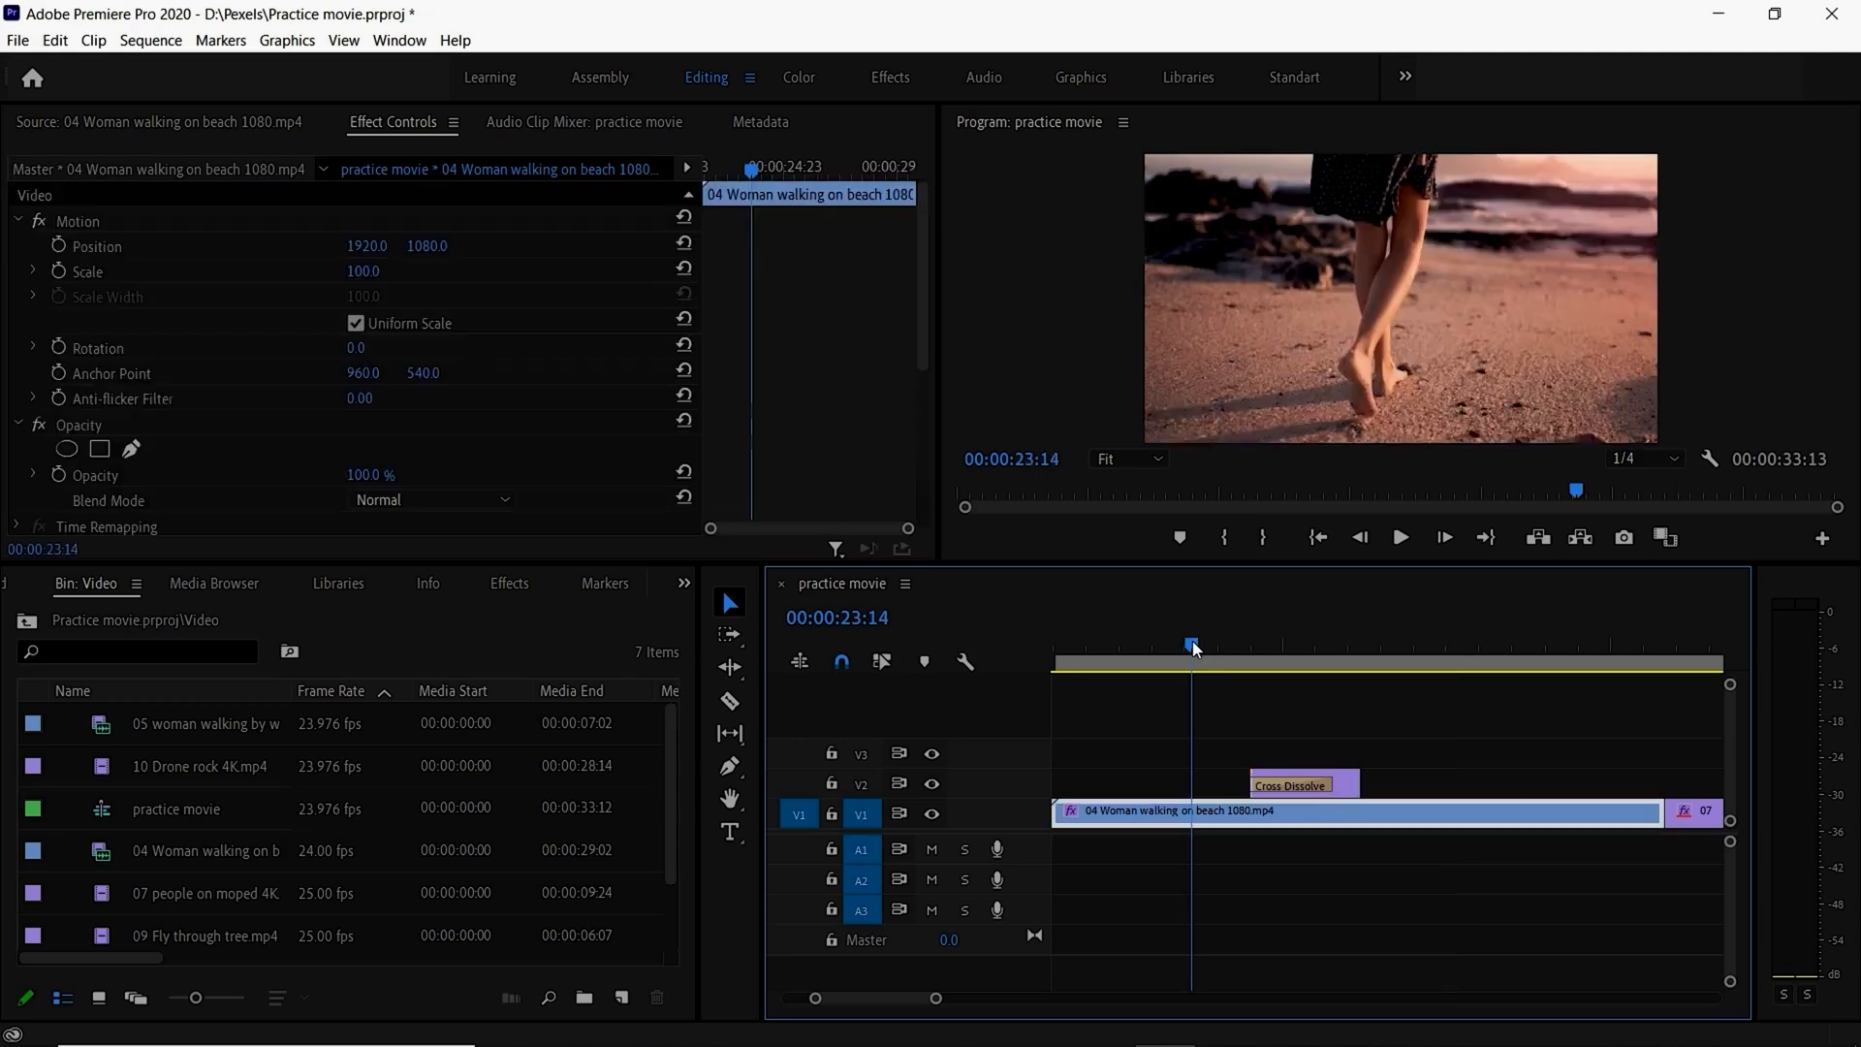
left_click(1401, 538)
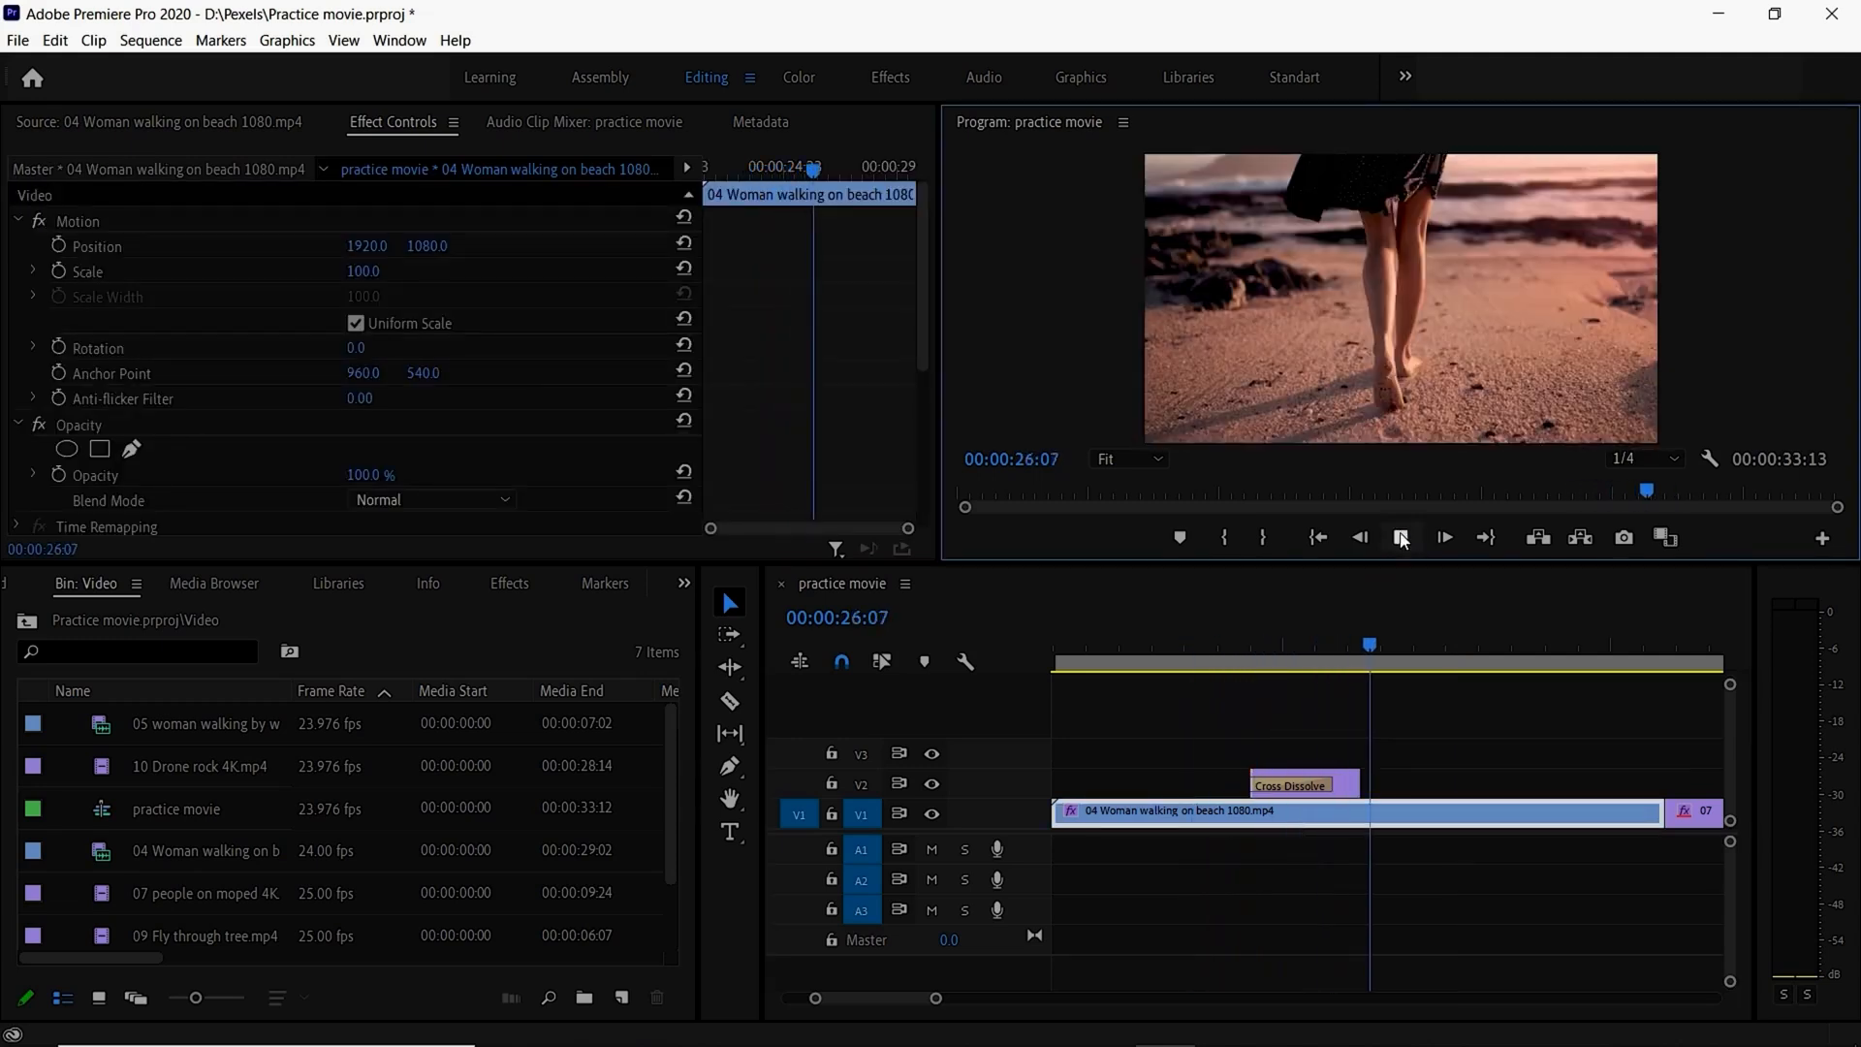
left_click(1402, 537)
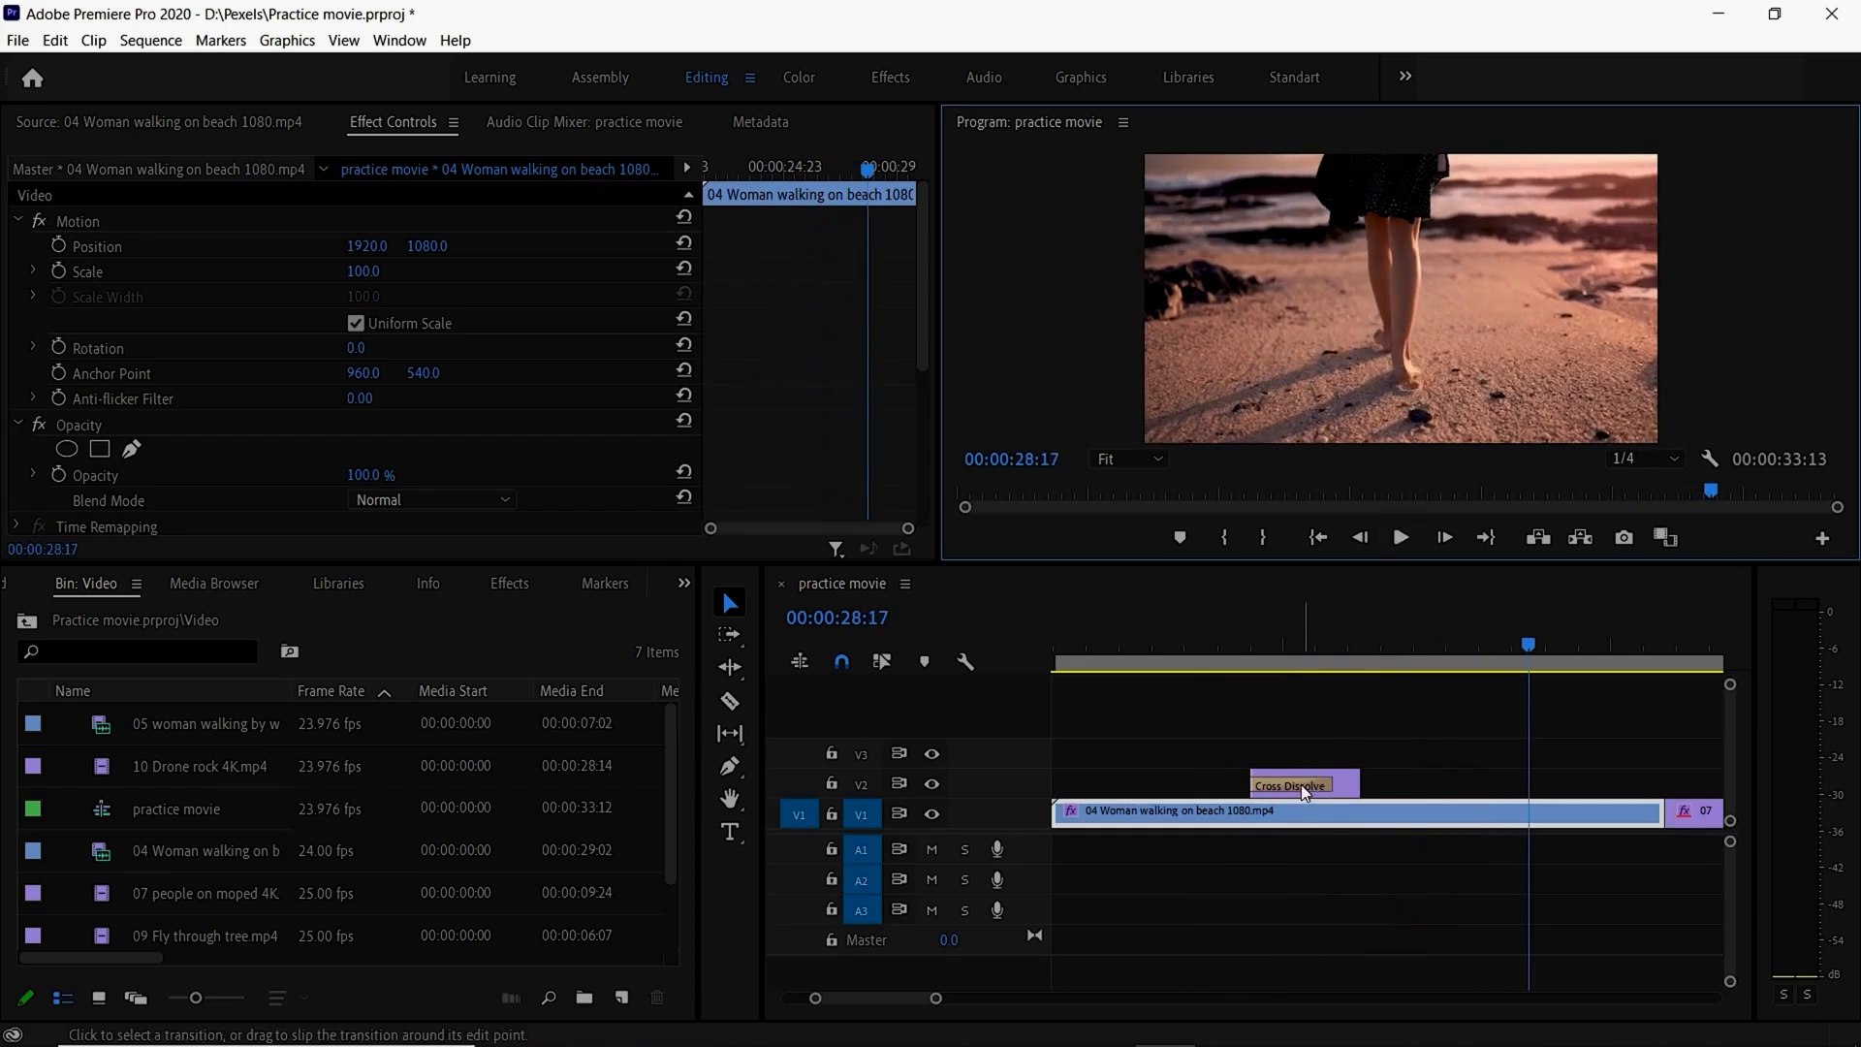
Step: Extend the V2 tree clip's end to about 00:00:27:13 and shorten its opening Cross Dissolve to 14 frames
mouse_move(1359, 783)
left_mouse_down()
mouse_move(1413, 782)
mouse_move(1360, 791)
left_mouse_up()
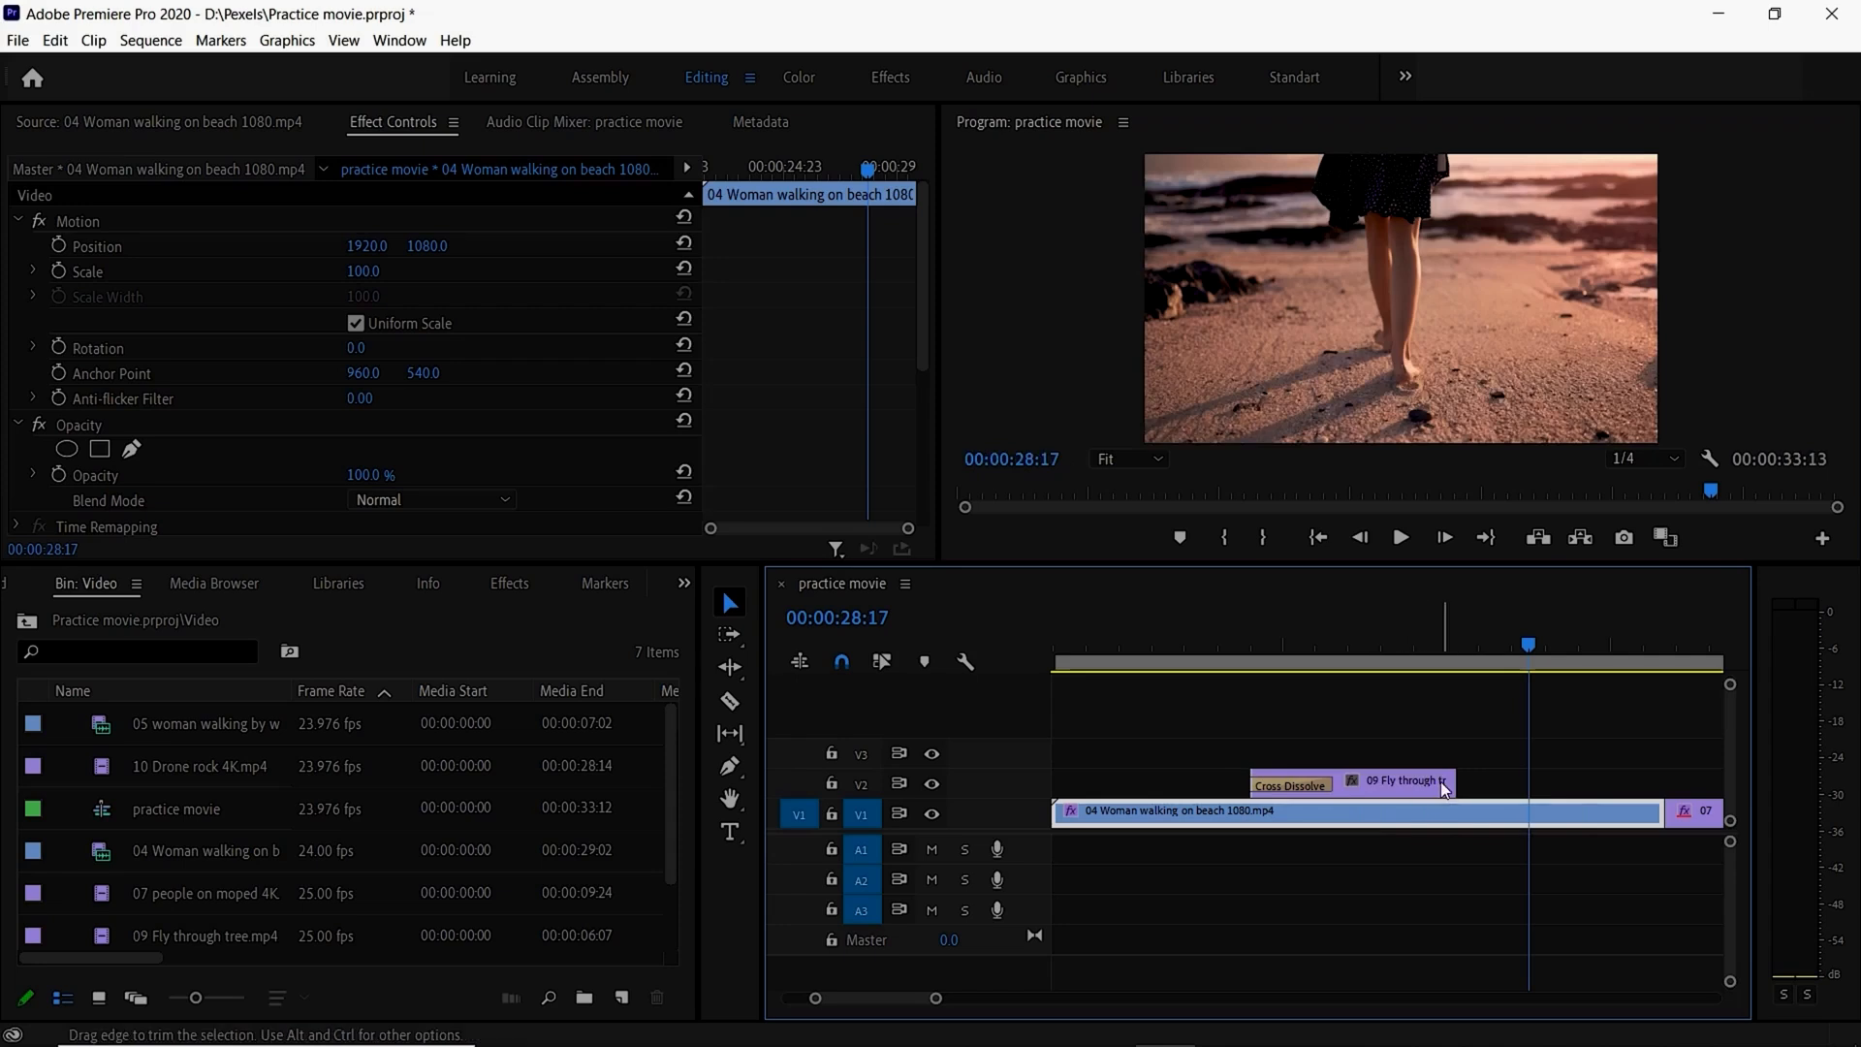
left_click(1308, 788)
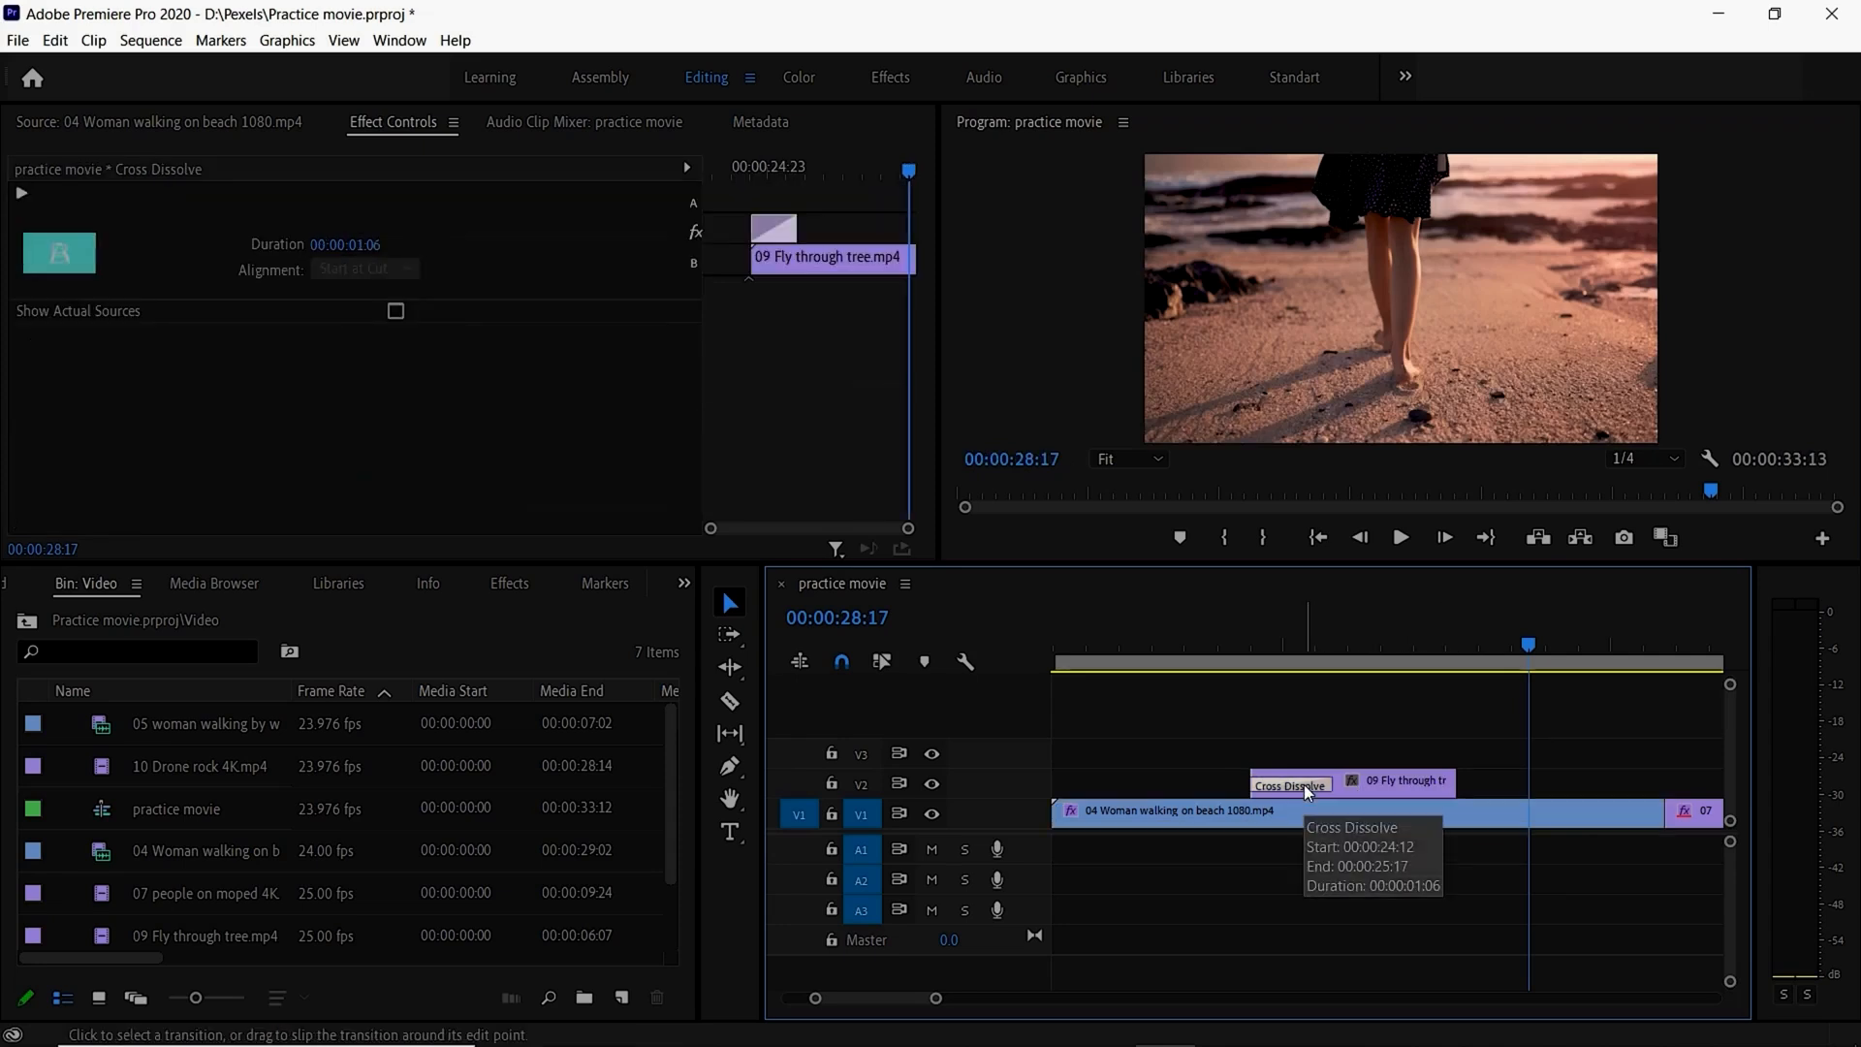
left_click_drag(1333, 785, 1286, 784)
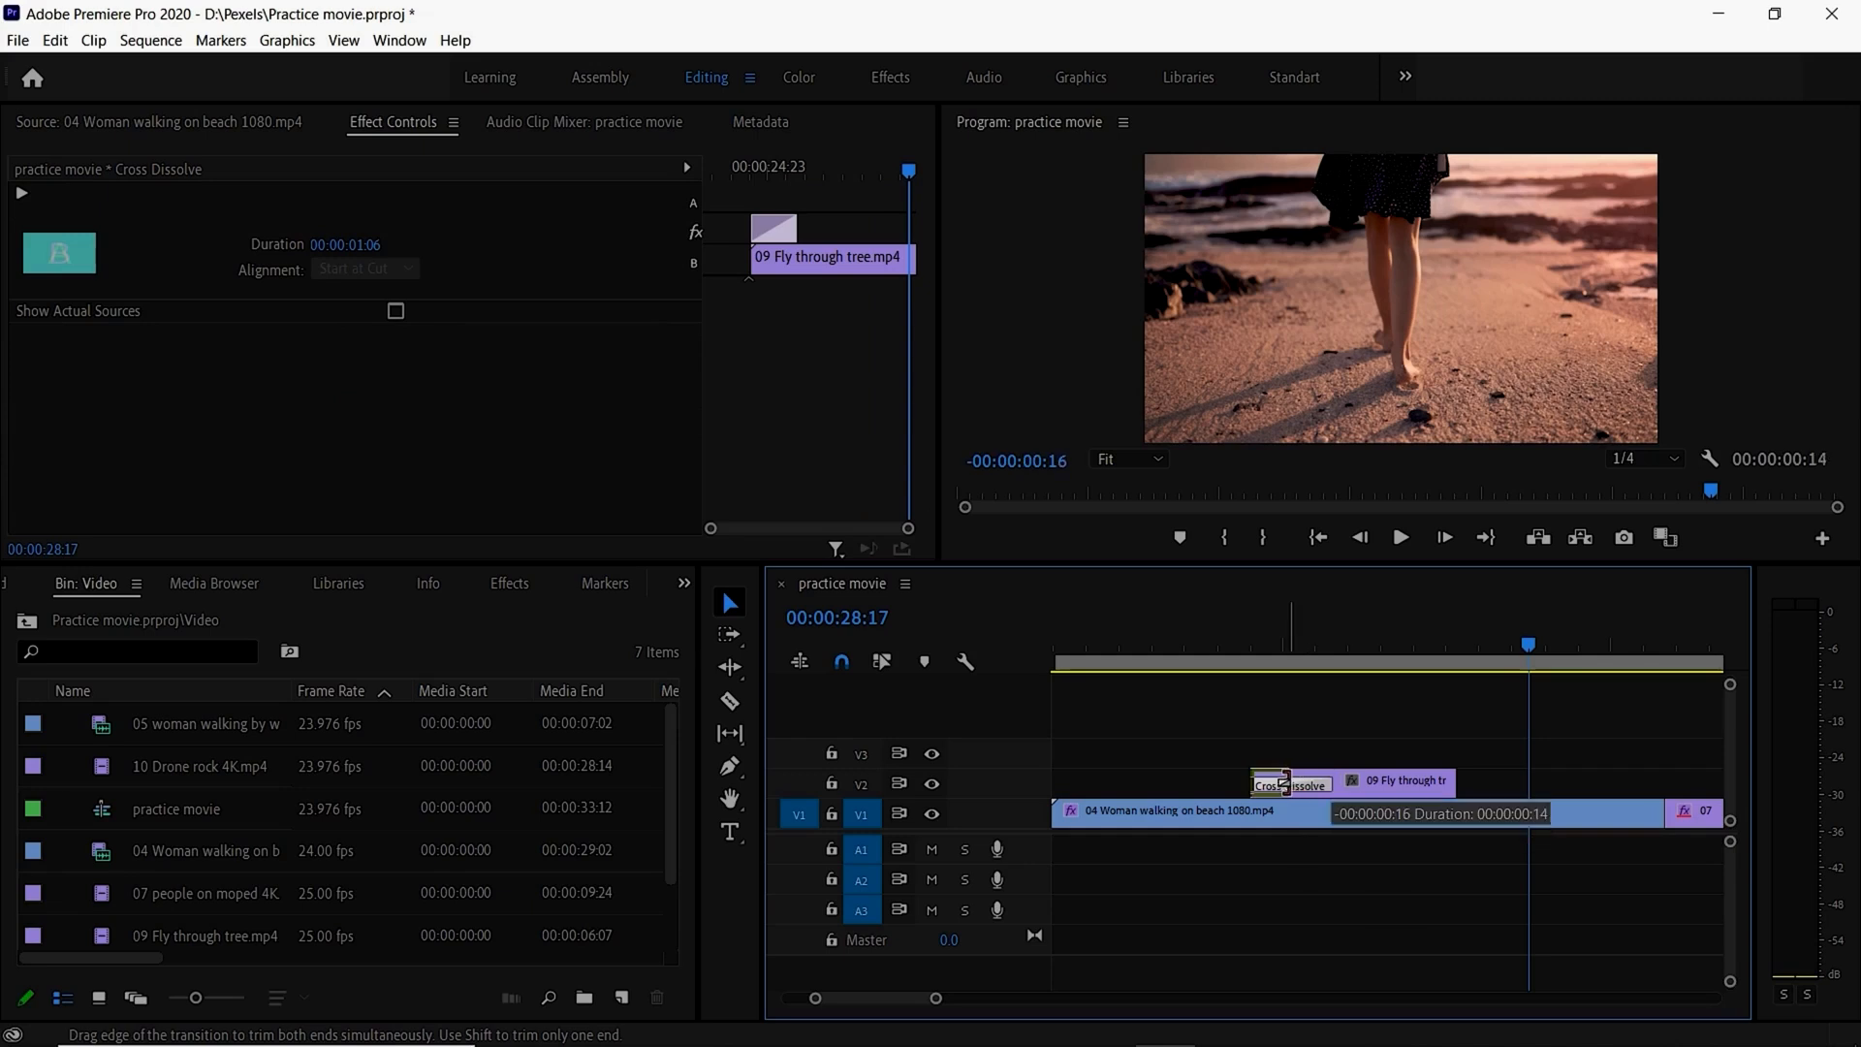
Step: Play the shortened opening dissolve of the tree clip, starting from 00:00:23:20
left_click(1211, 667)
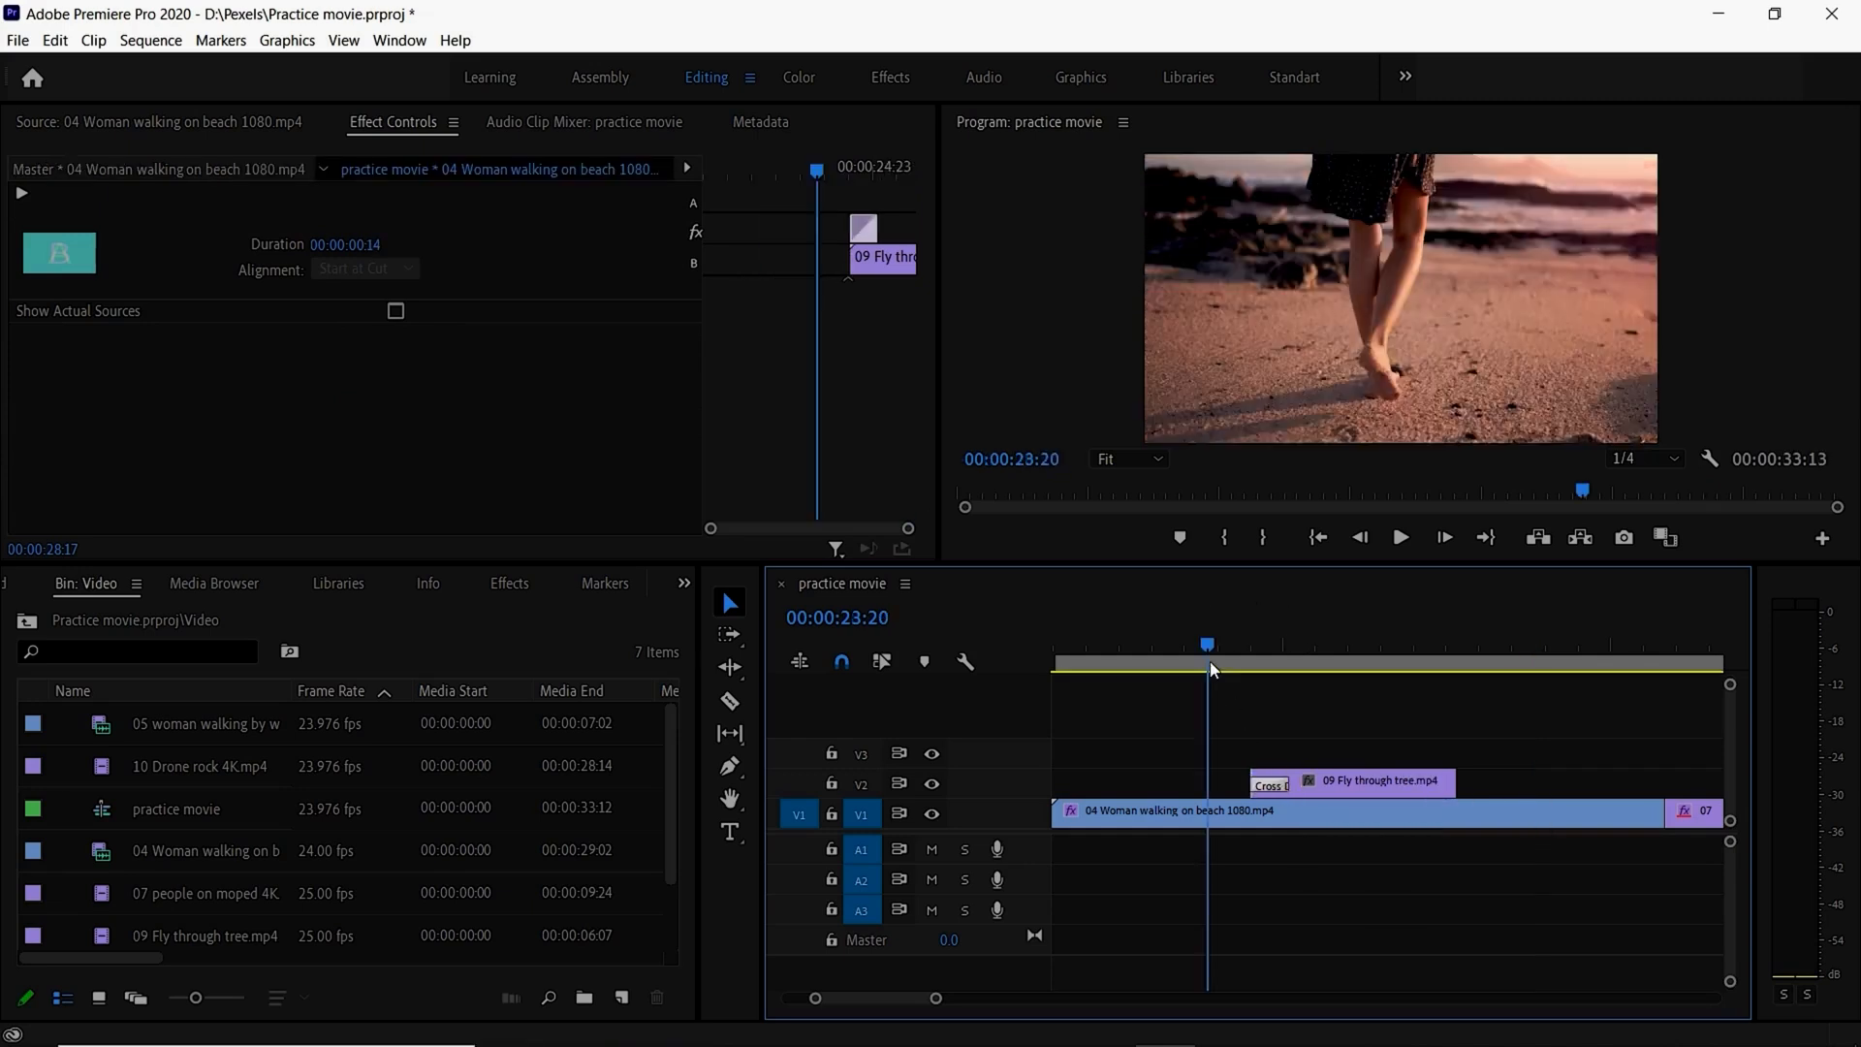
left_click(1402, 540)
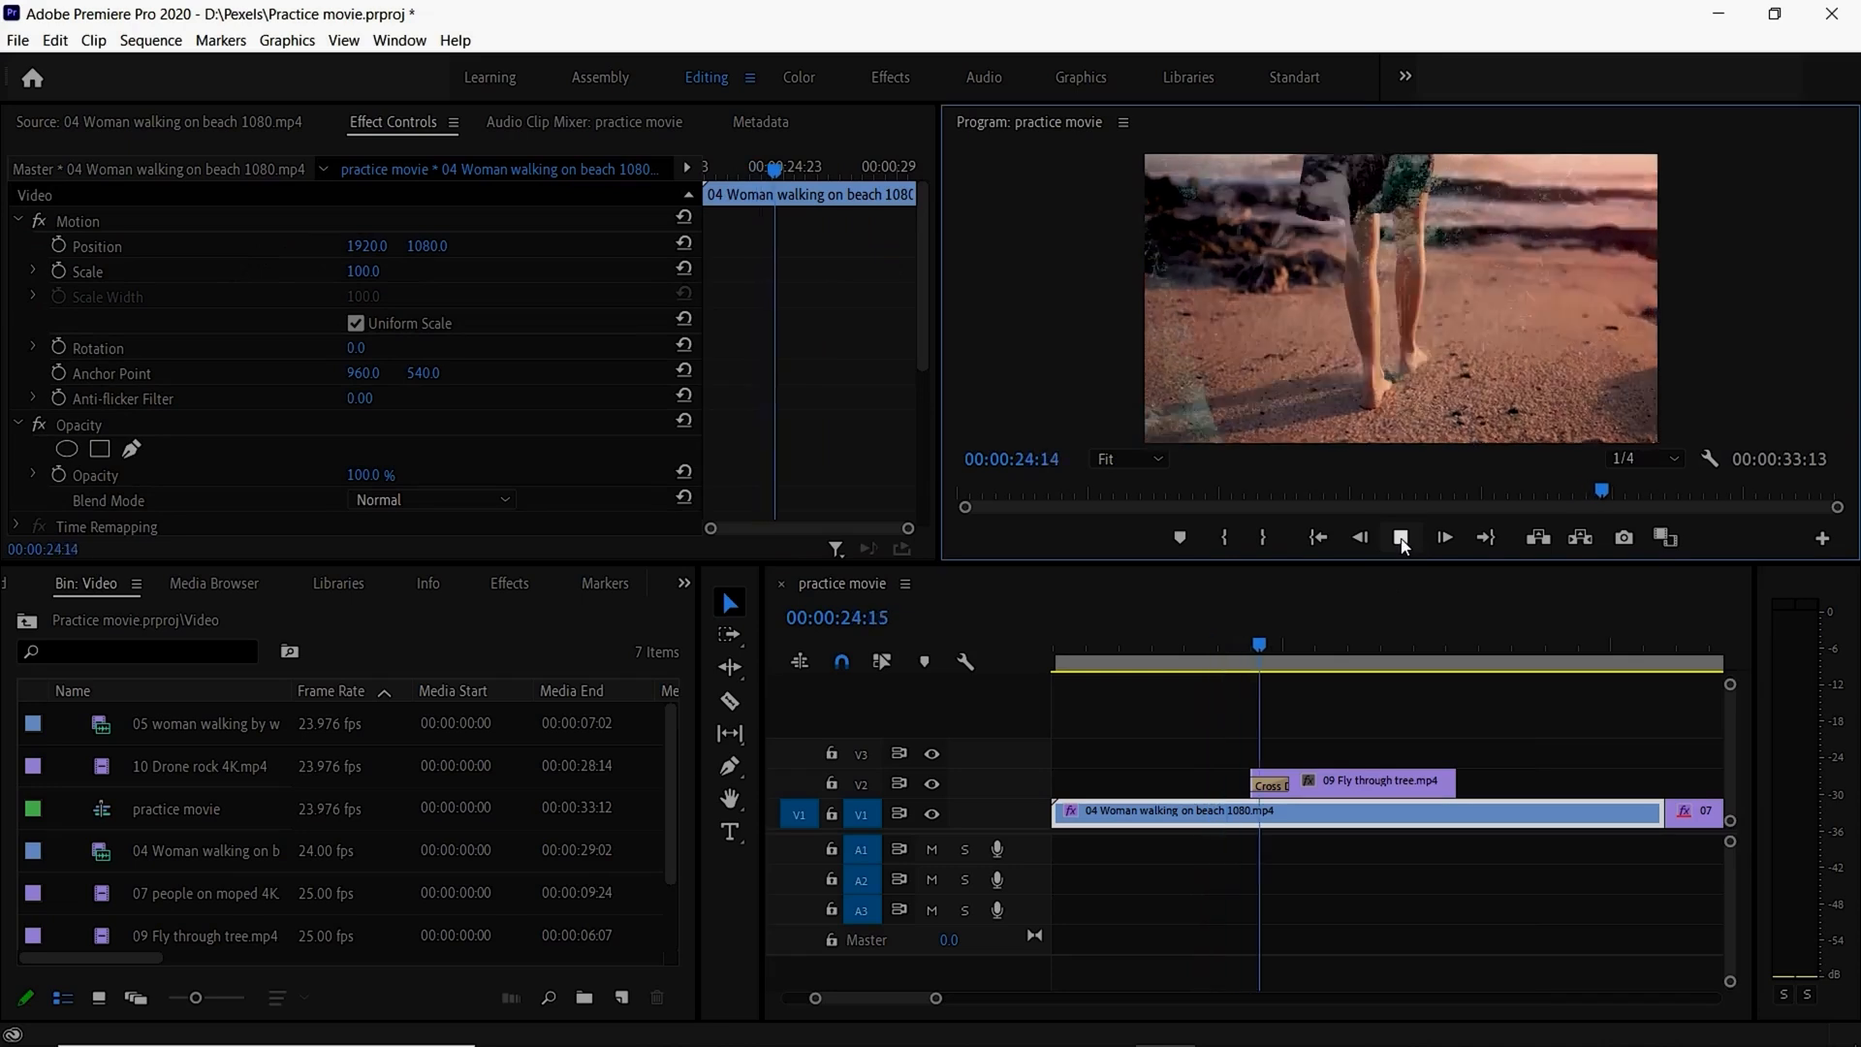
left_click(1402, 540)
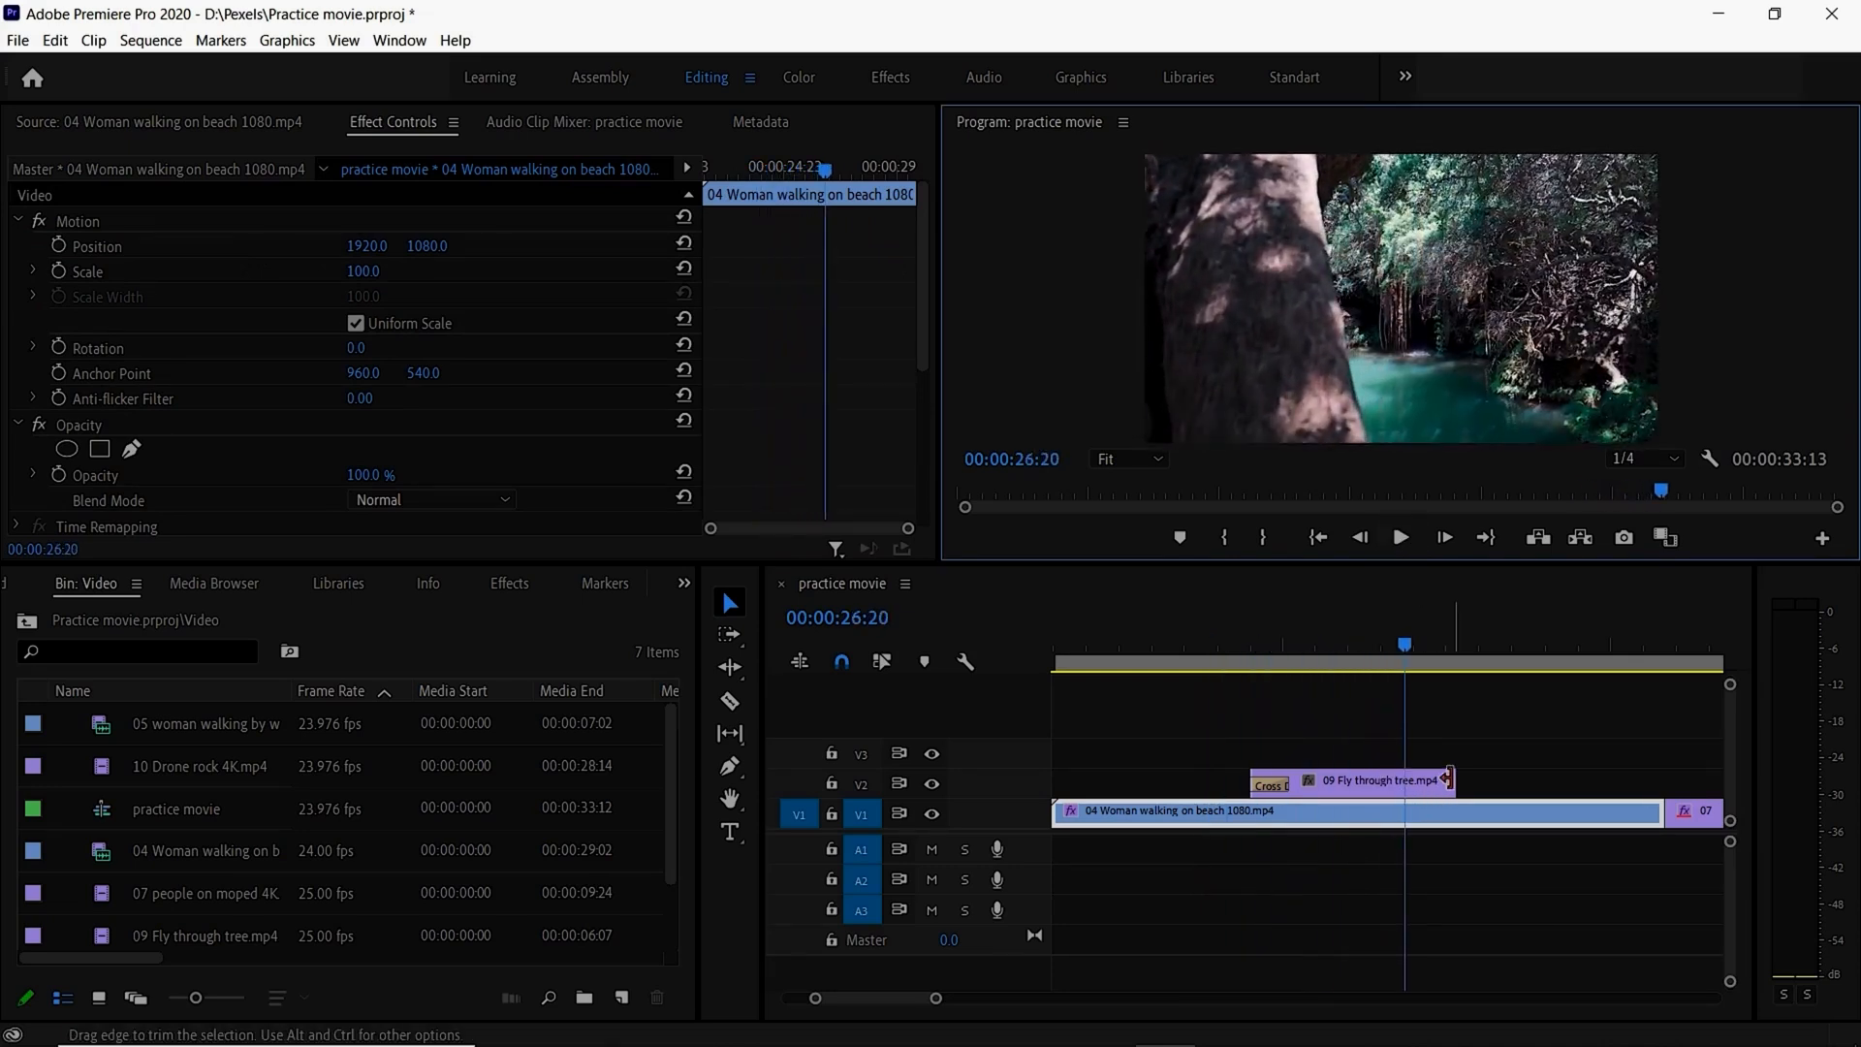
Step: Apply the default Cross Dissolve to the end of the V2 tree clip and shorten it to 18 frames
right_click(1447, 782)
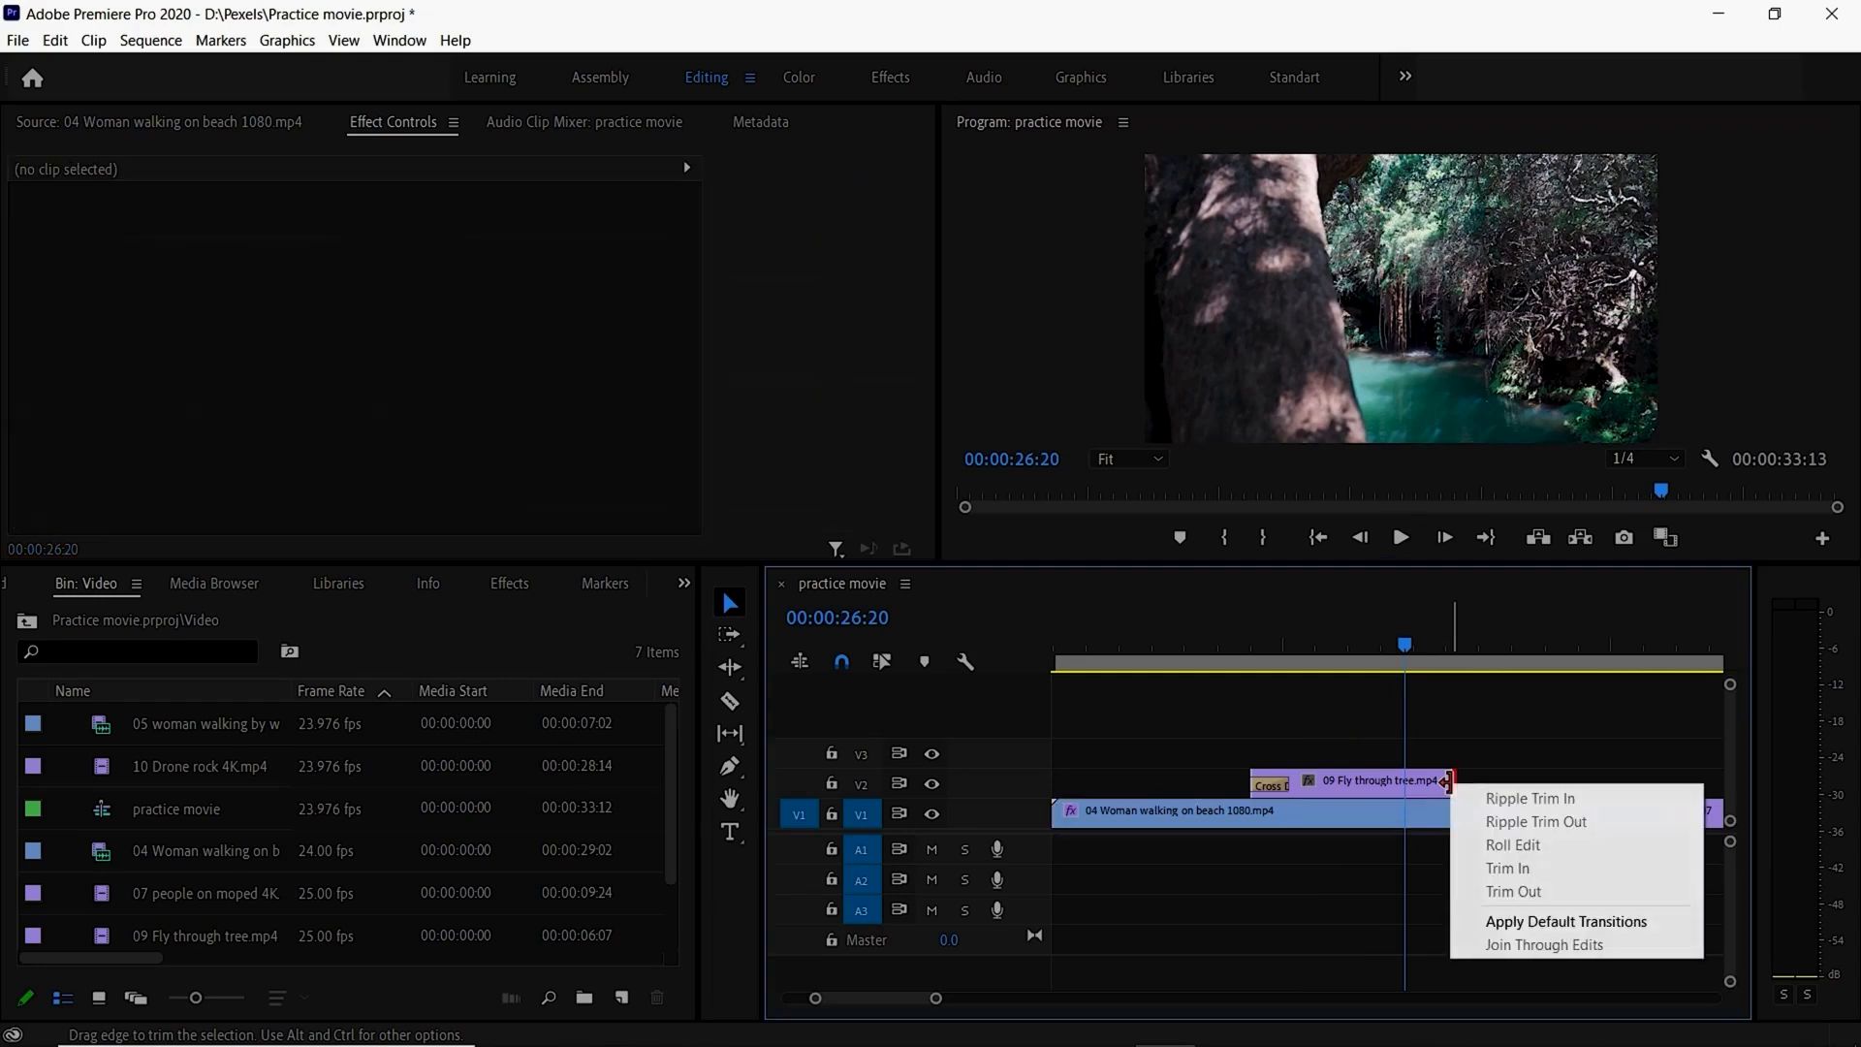
left_click(1499, 923)
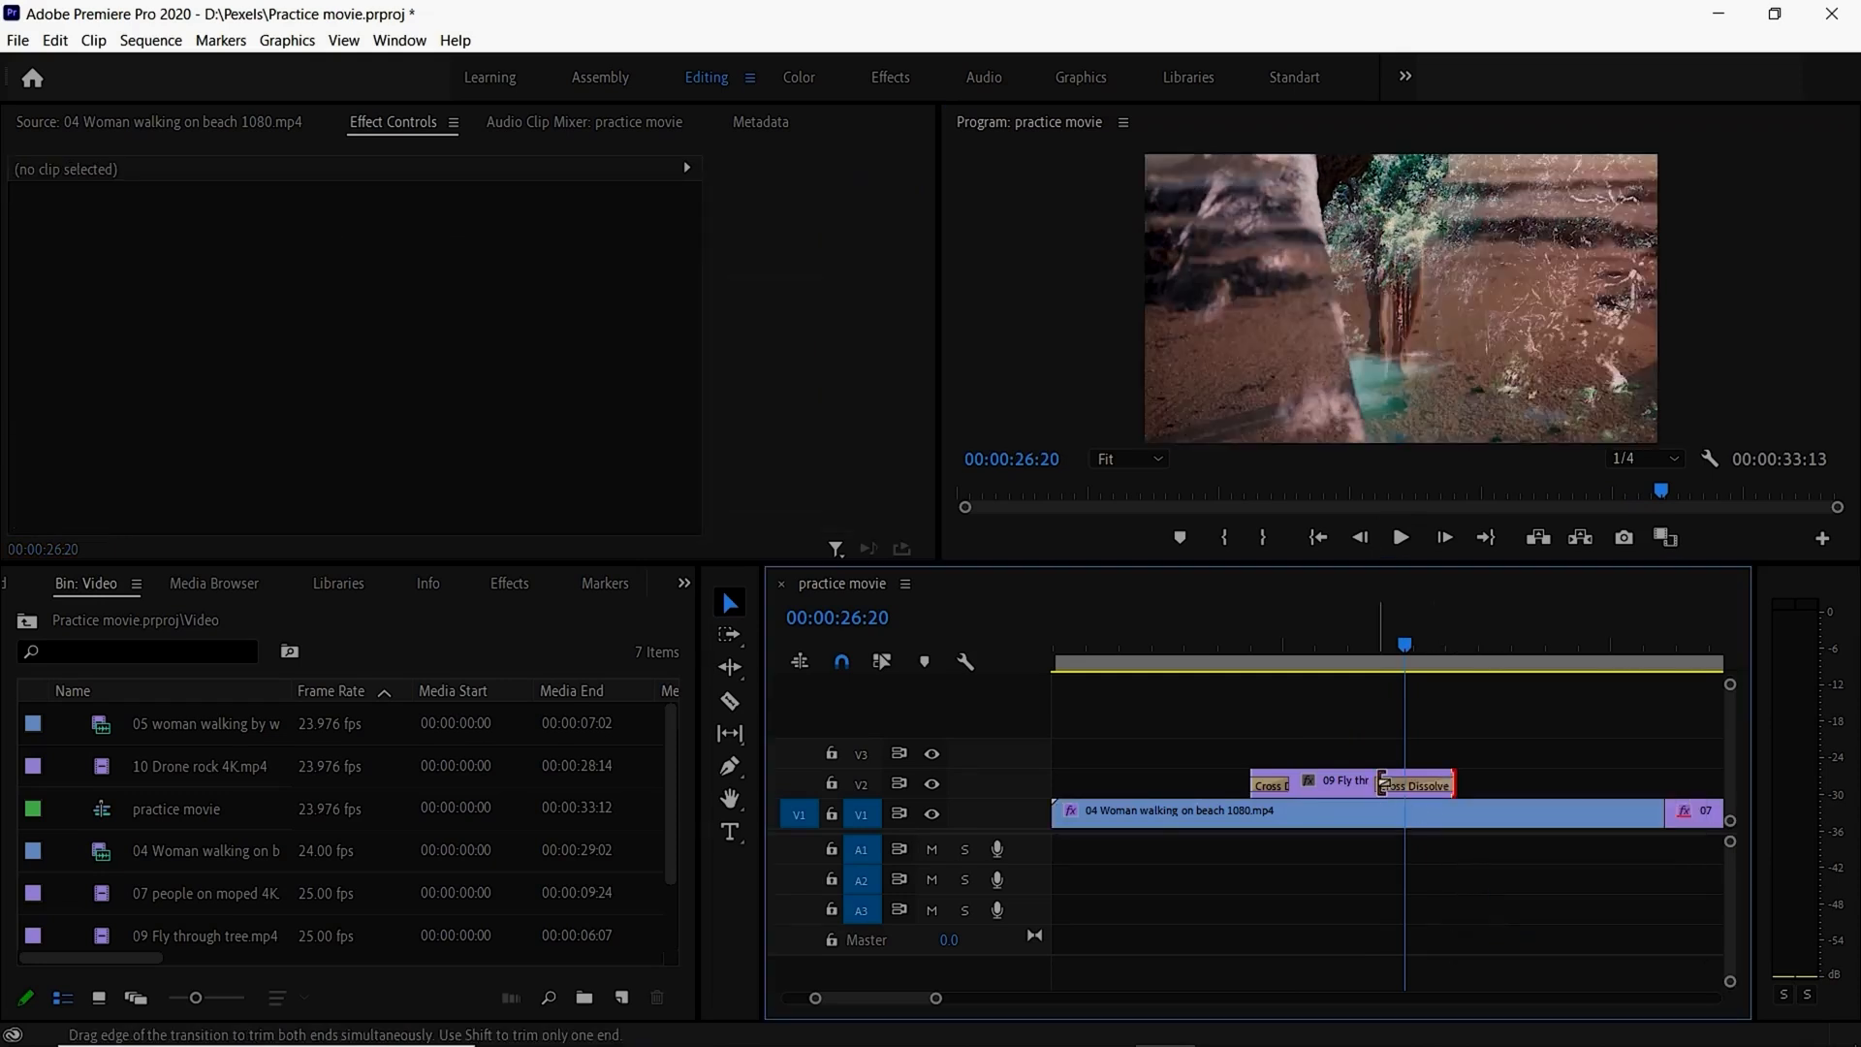
left_click(1383, 784)
left_click_drag(1383, 783, 1416, 783)
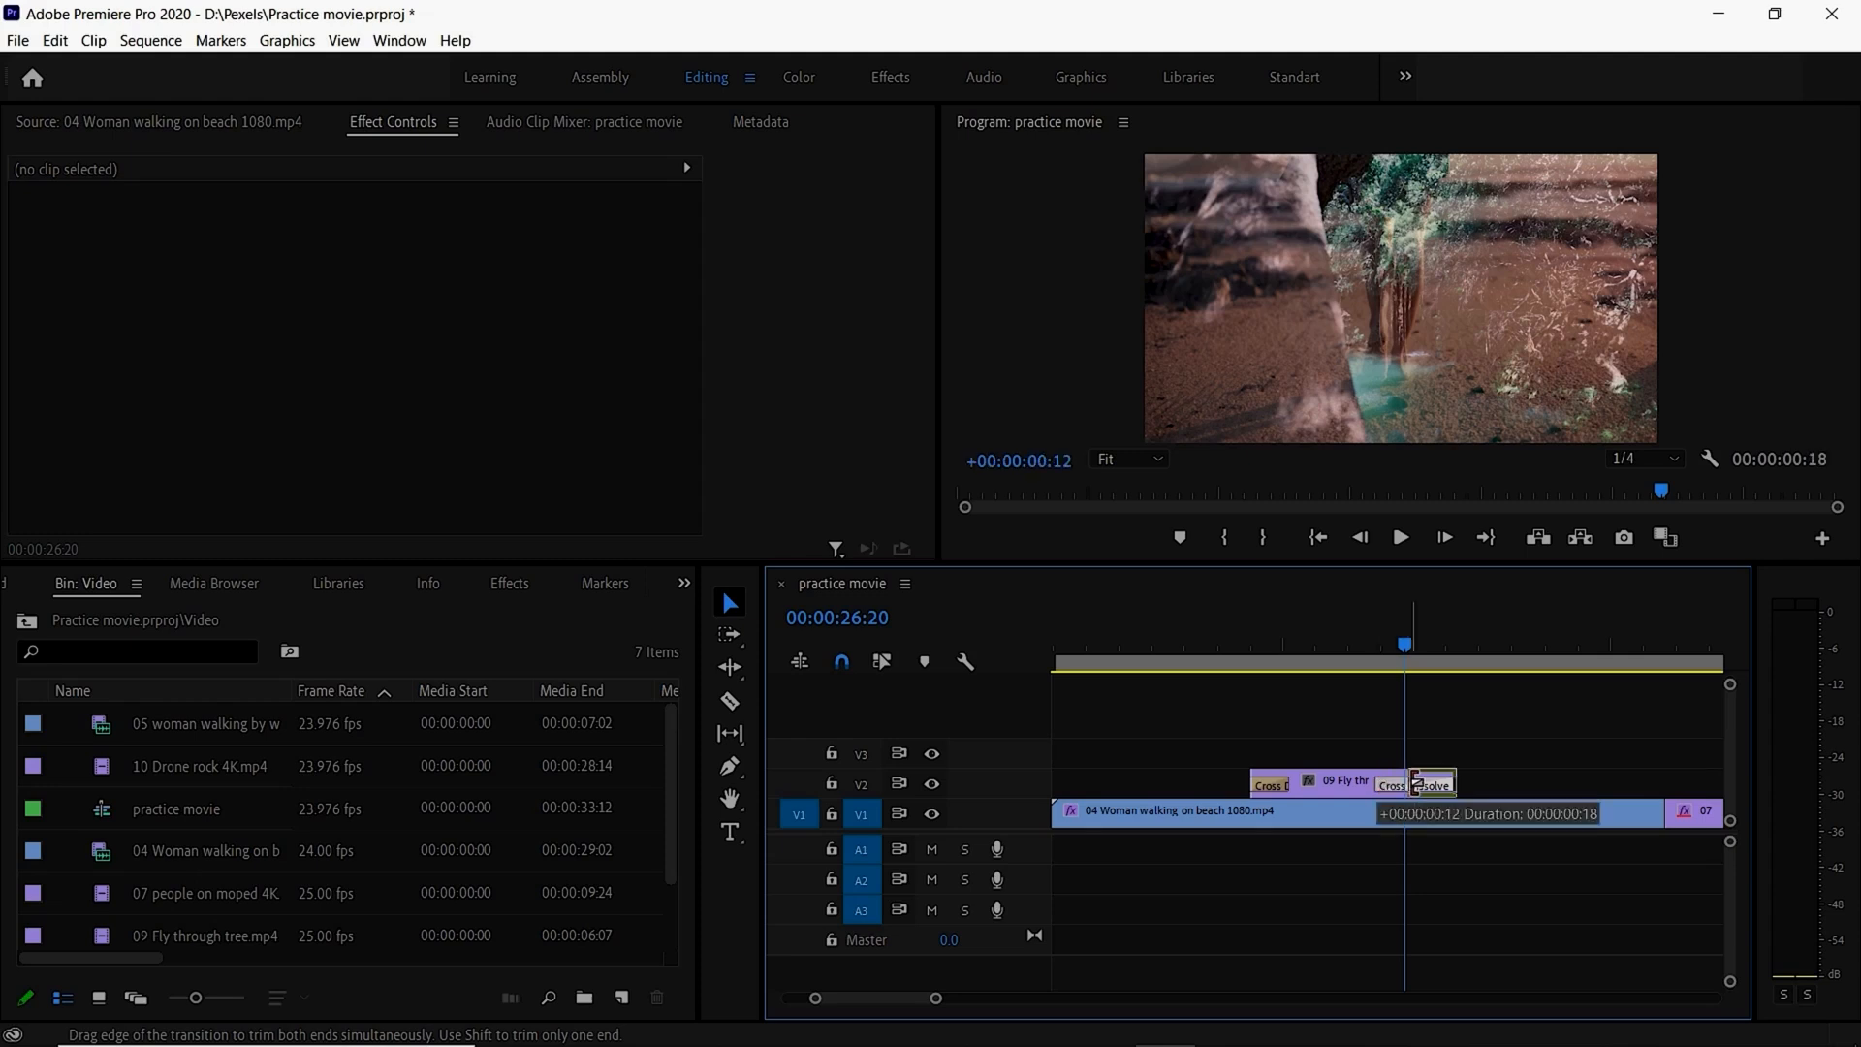
Step: Play the tree overlay with both dissolves twice, starting the second run from 00:00:23:10
left_click(1195, 645)
left_click(1402, 549)
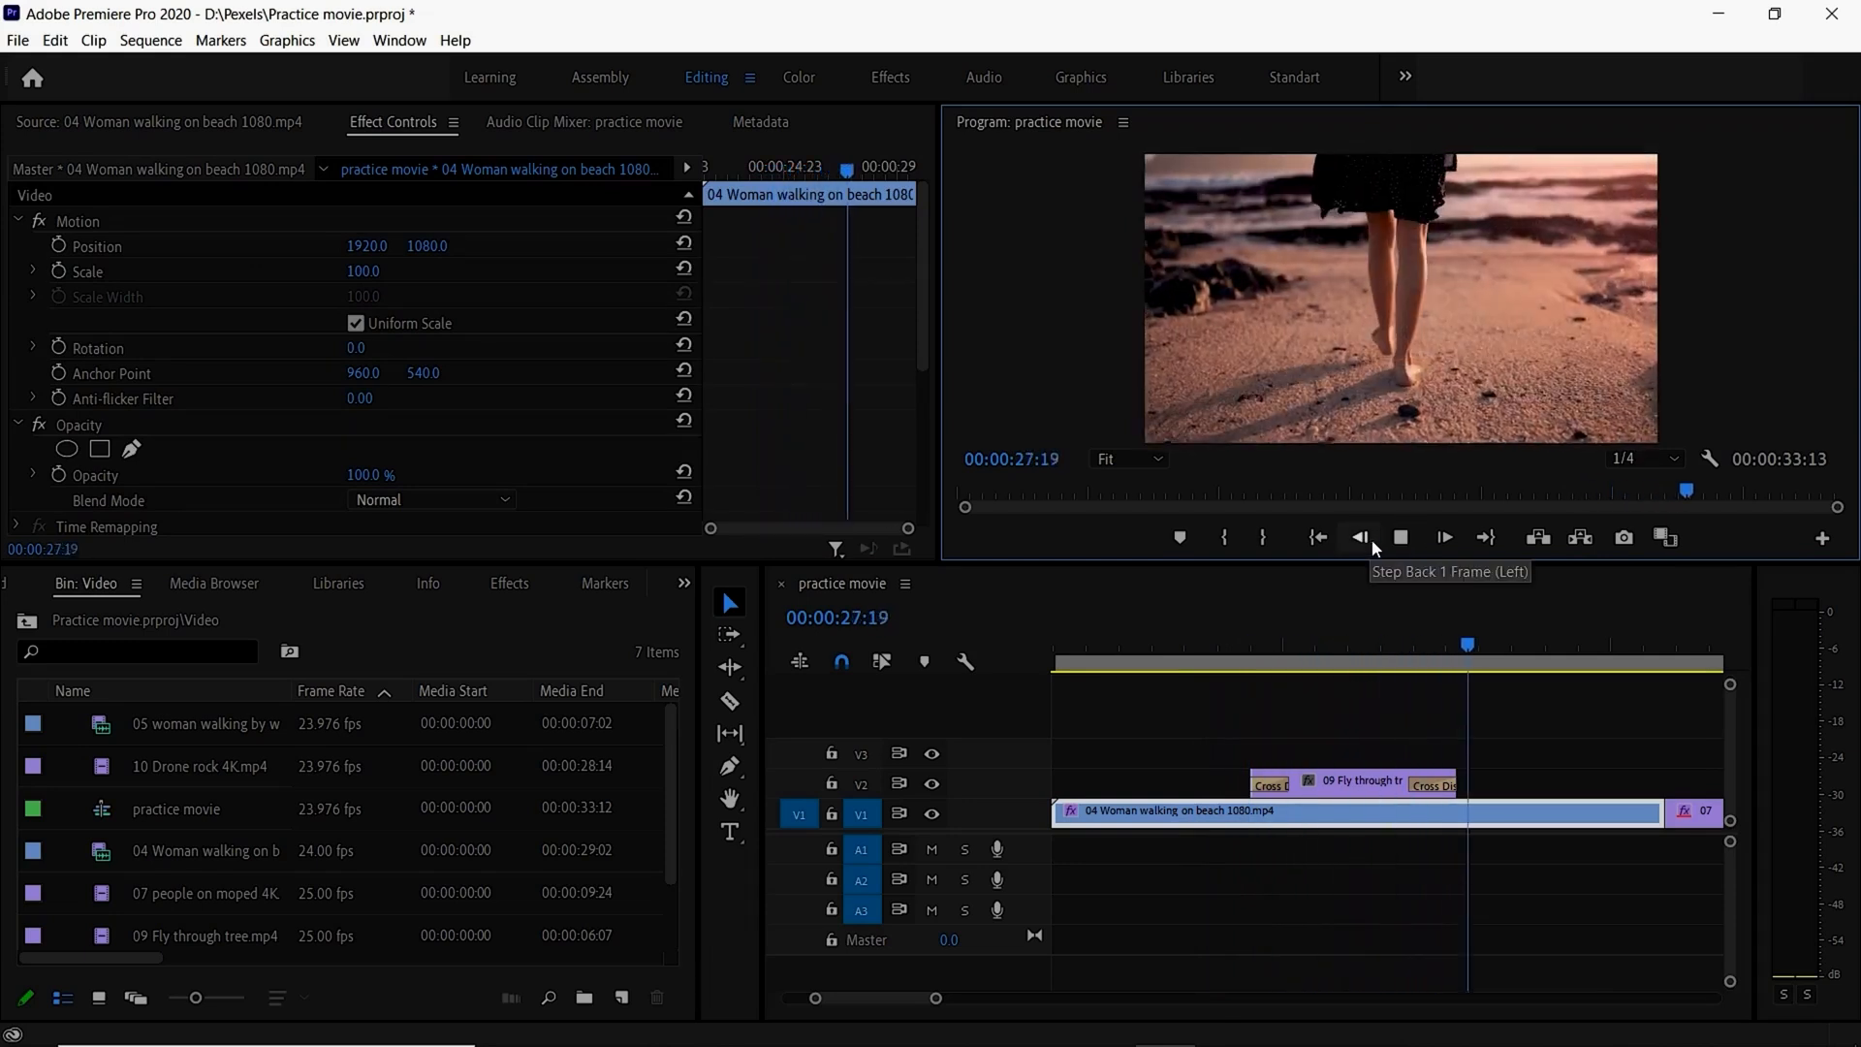
left_click(1362, 539)
left_click(1343, 793)
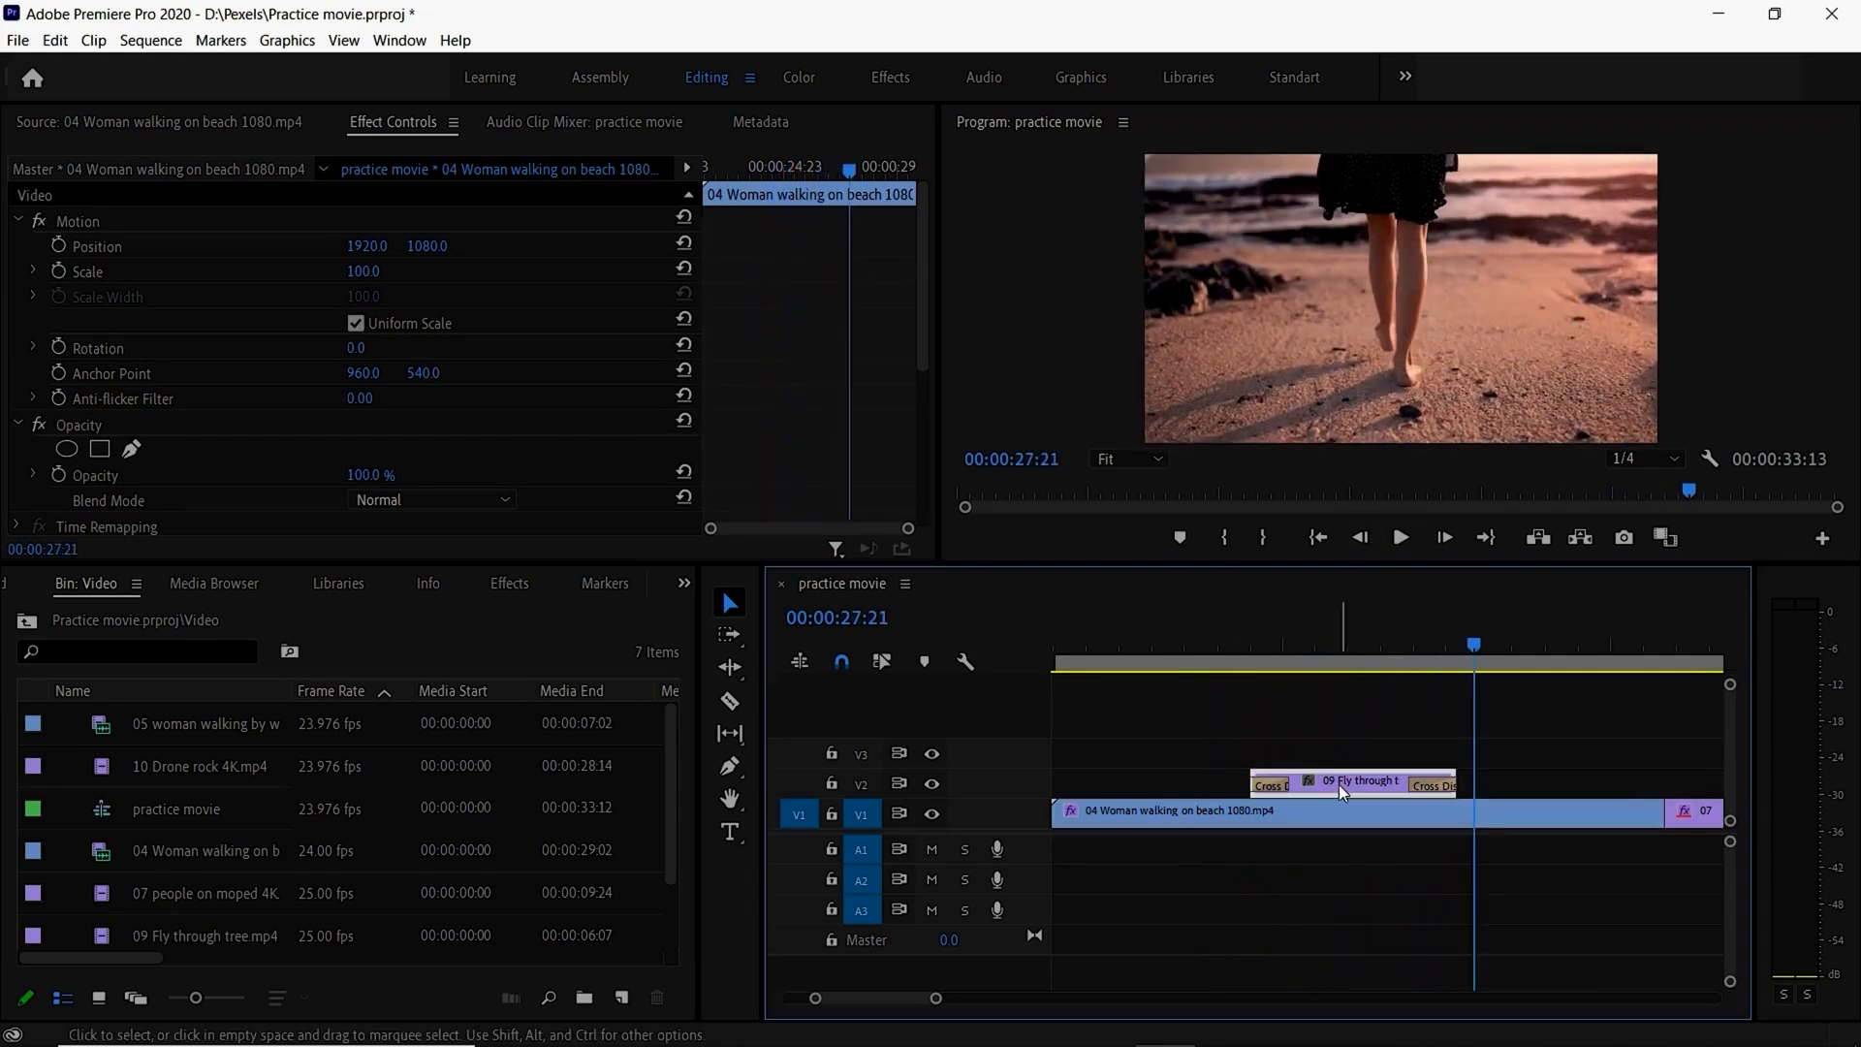
left_click(1180, 644)
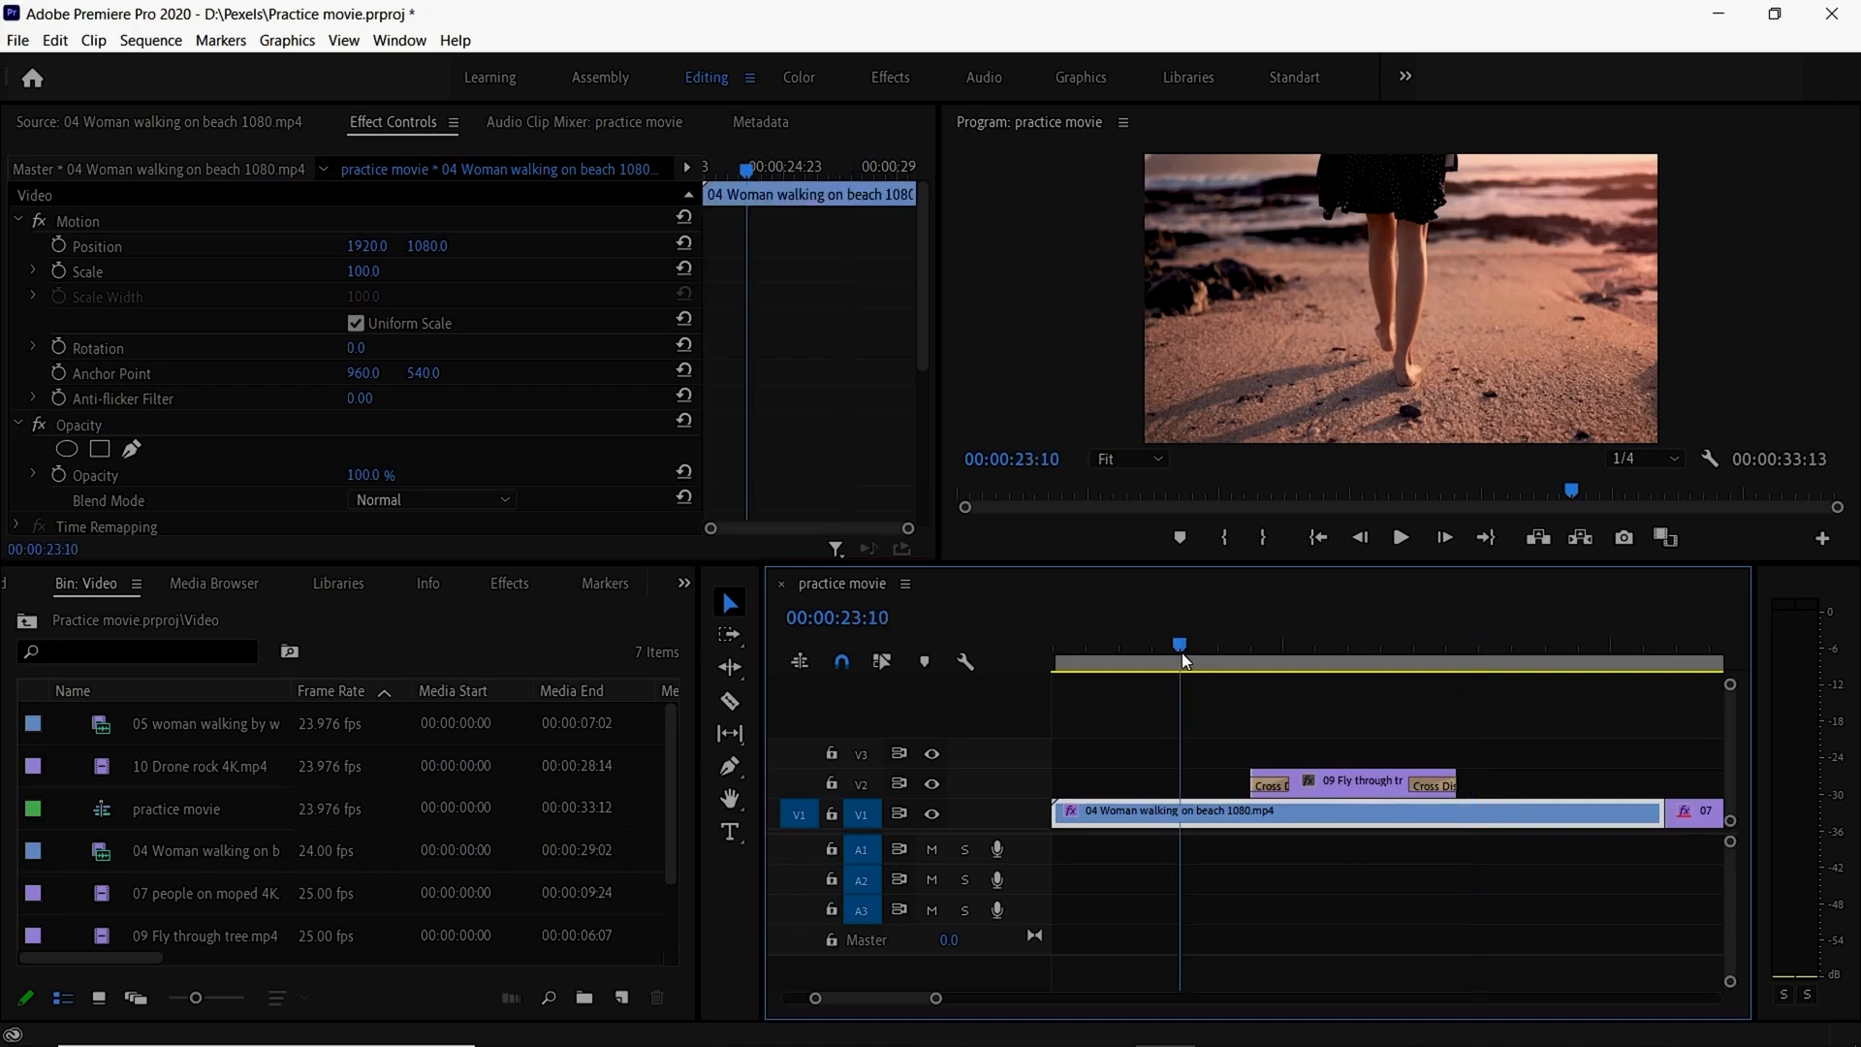
left_click(1402, 541)
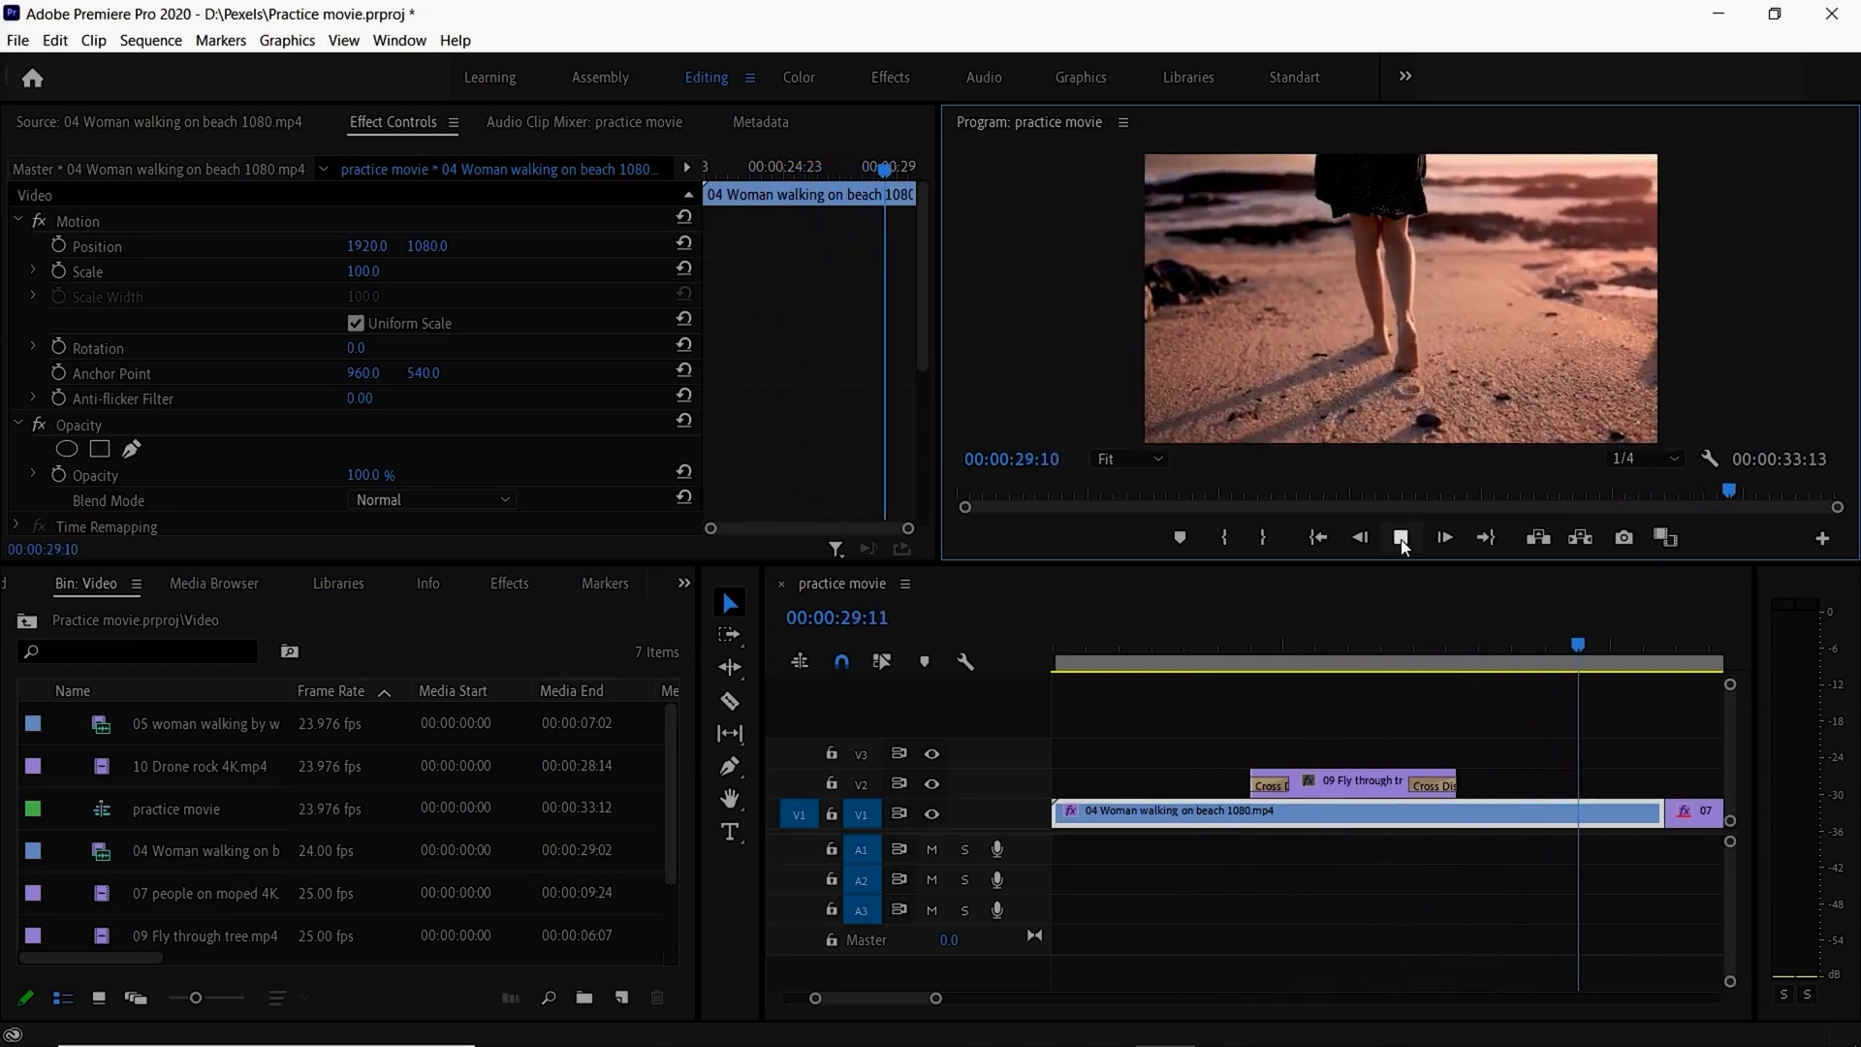
left_click(1403, 545)
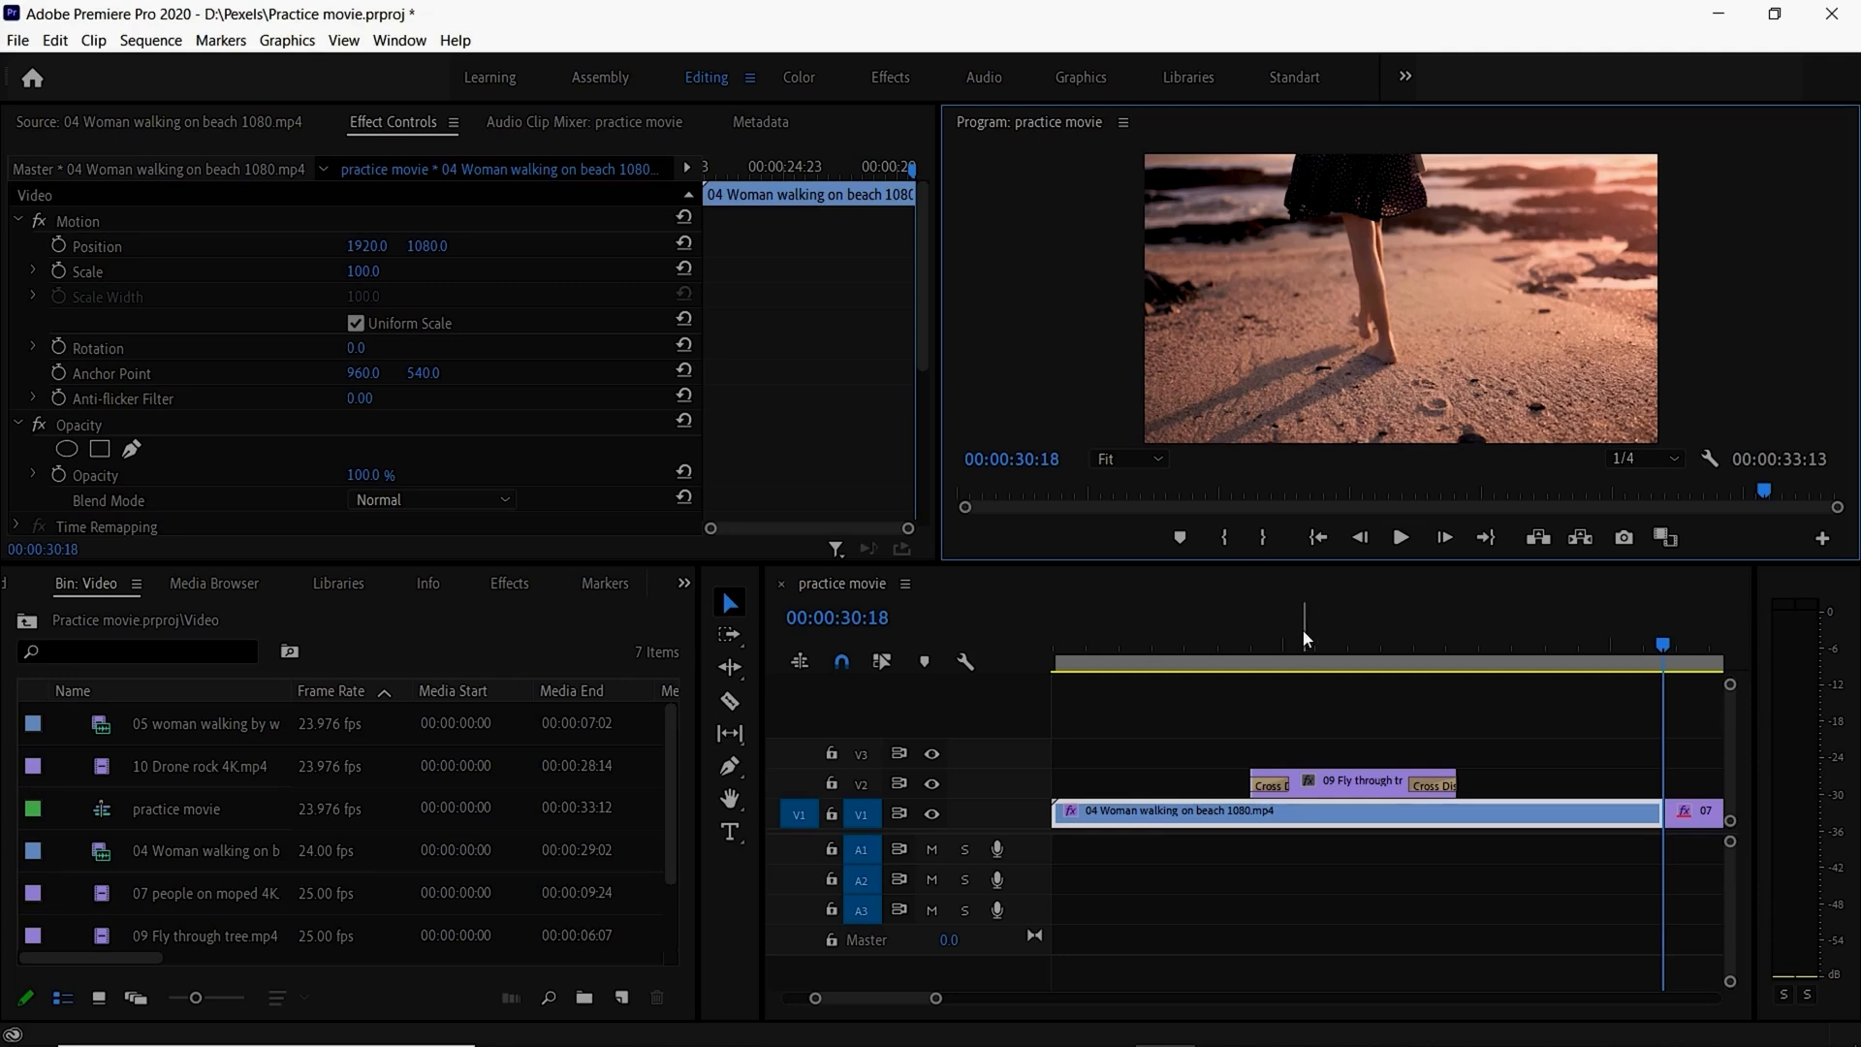
Step: Play the sequence from 00:00:20:04 across the cut from the drone rock clip to the beach clip and the tree overlay
left_click(1280, 722)
key("minus")
key("minus")
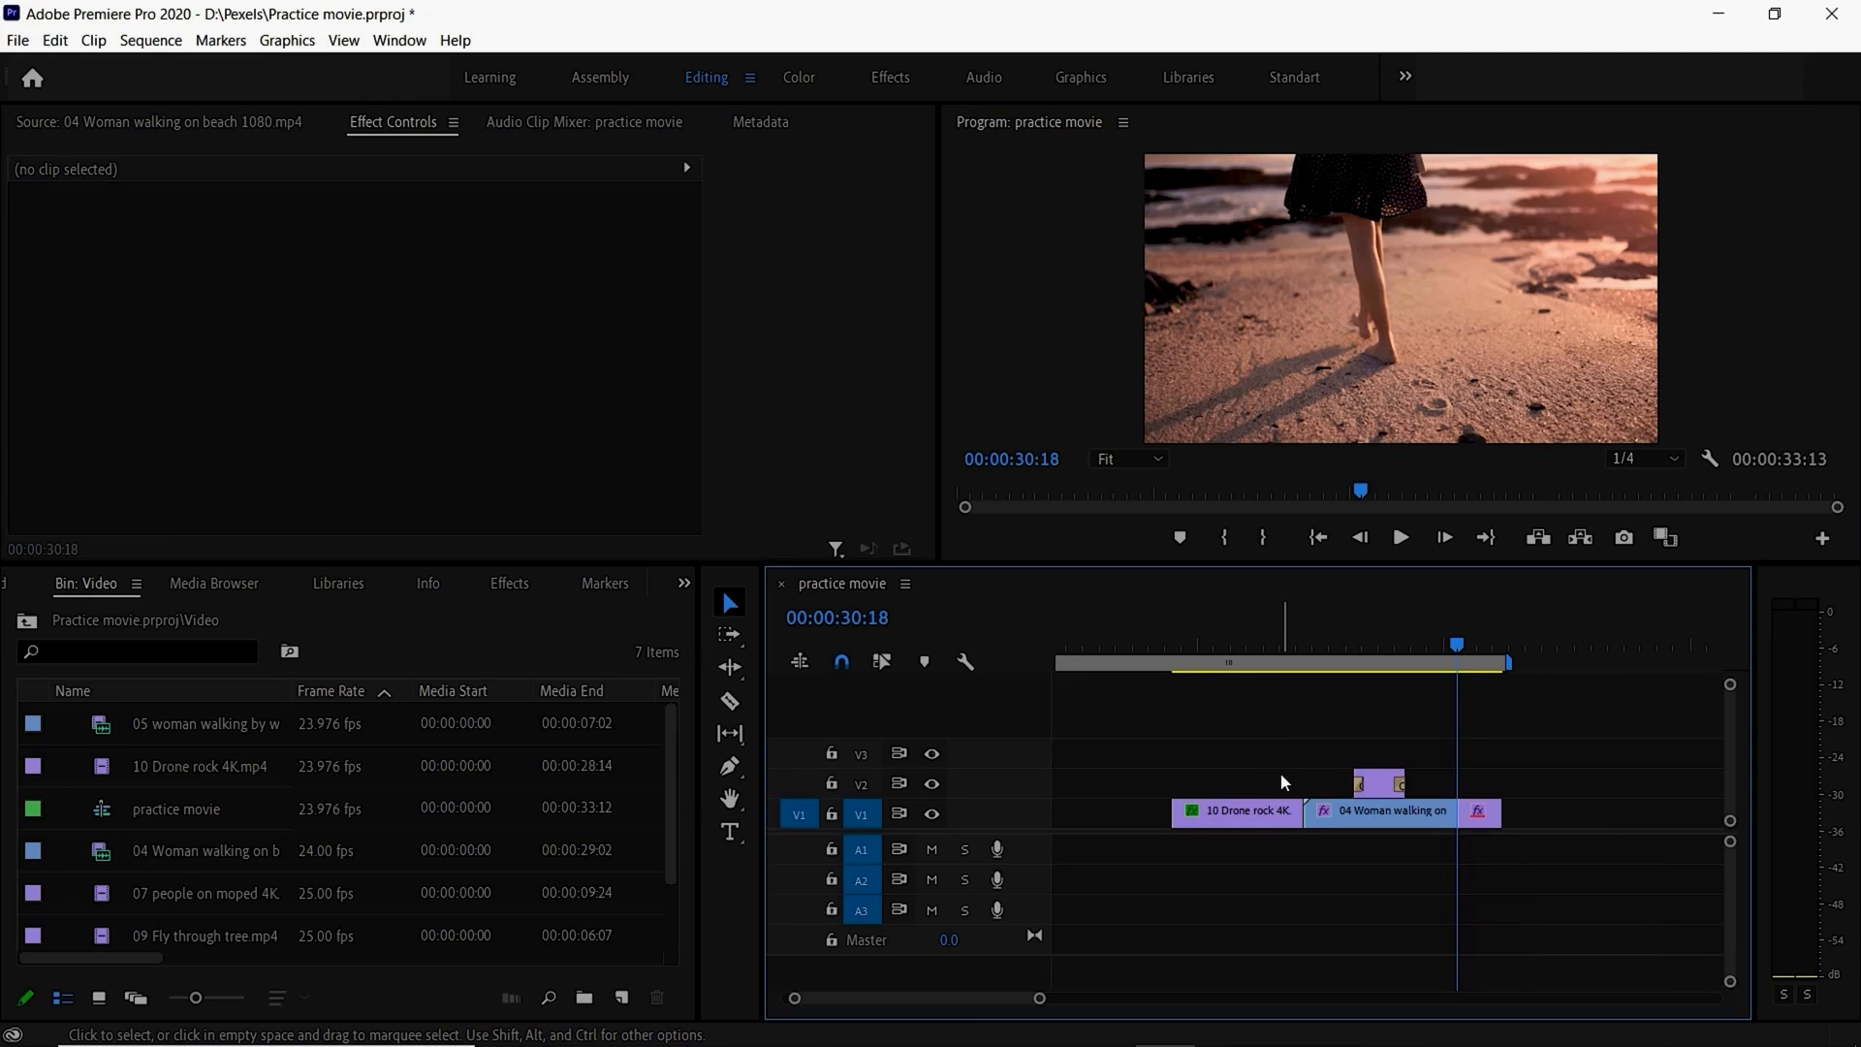
key("shift+1")
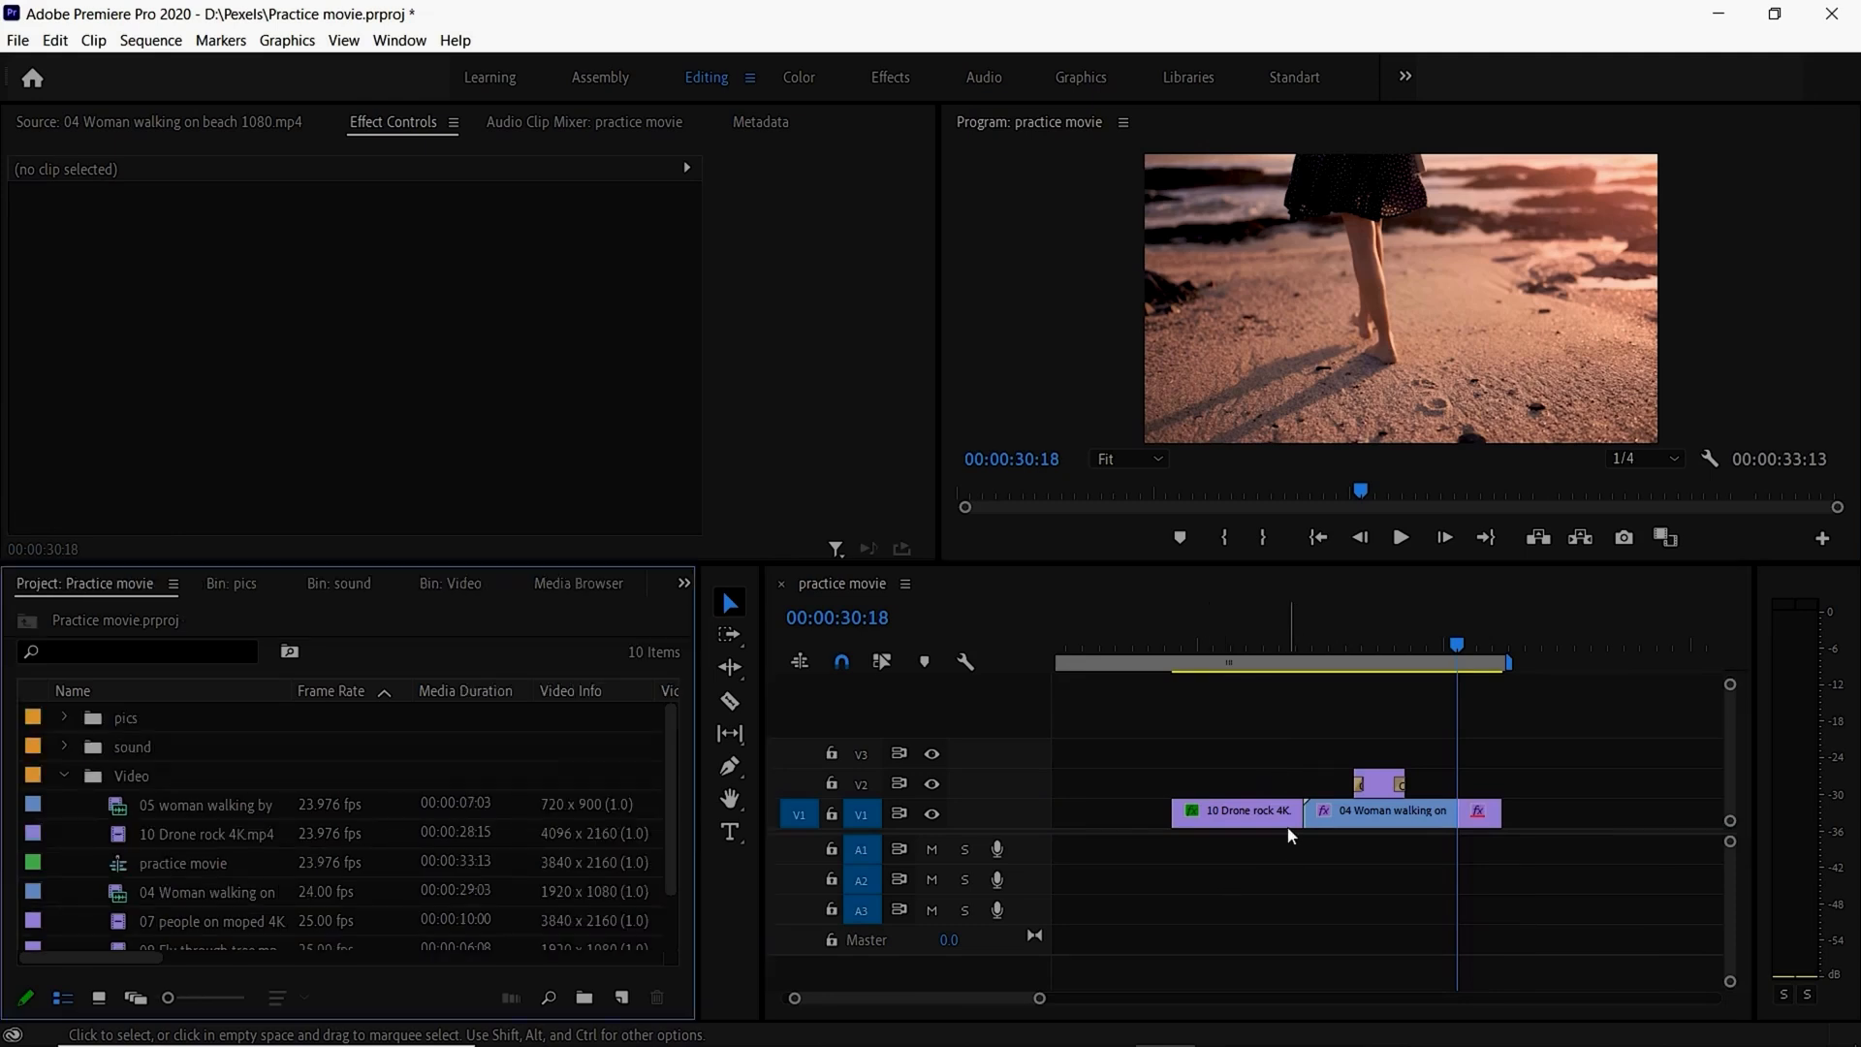
left_click(1283, 645)
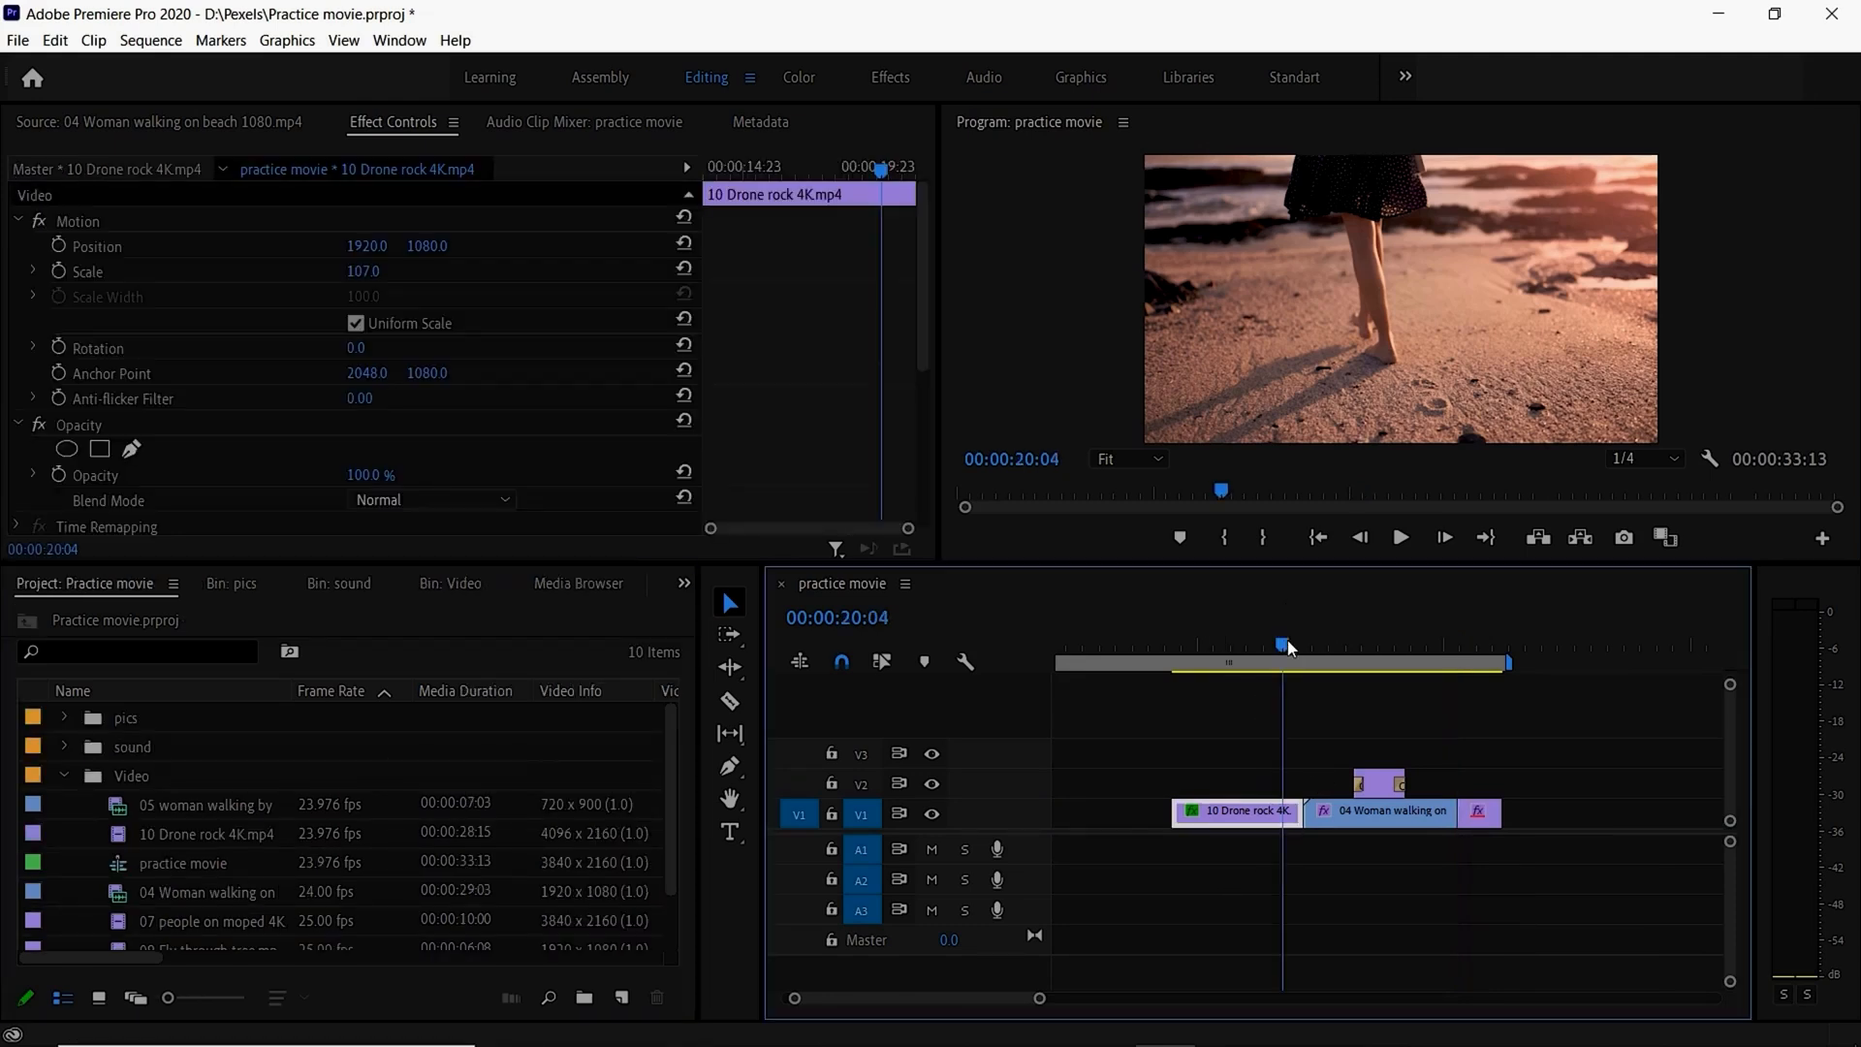
left_click(1401, 538)
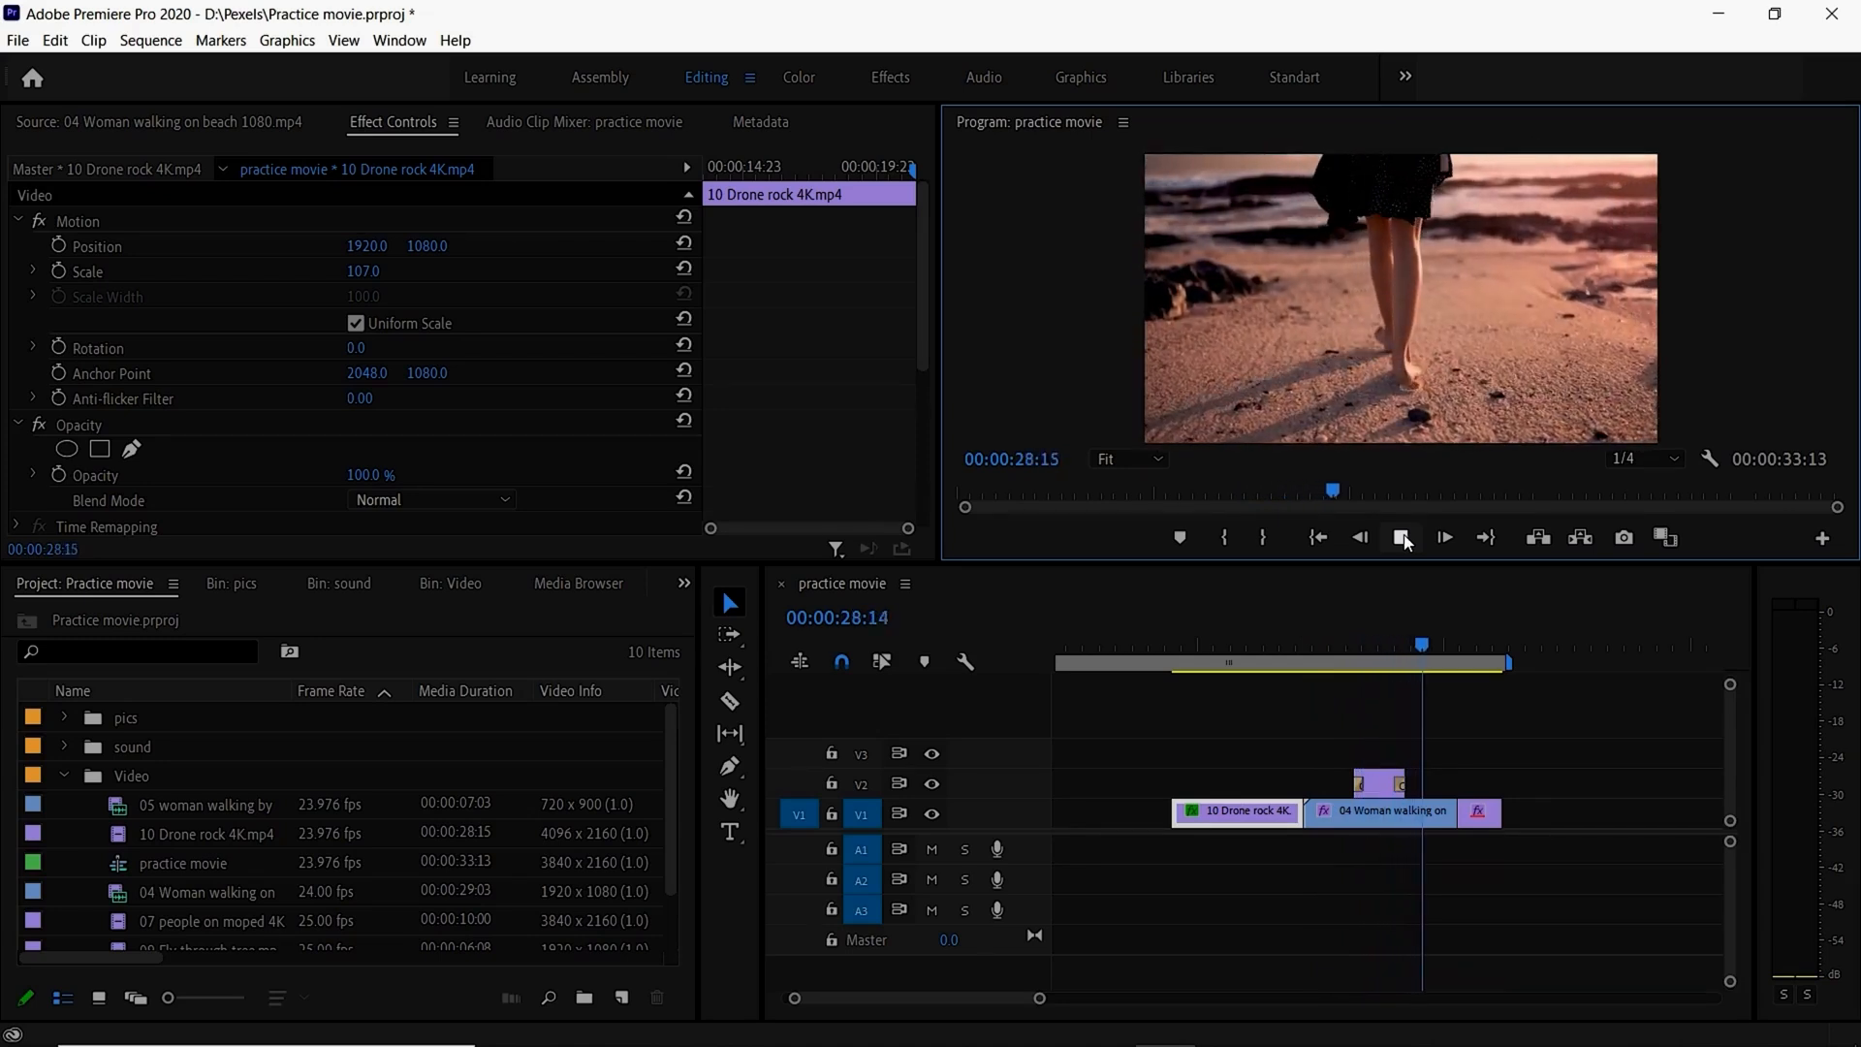
key("space")
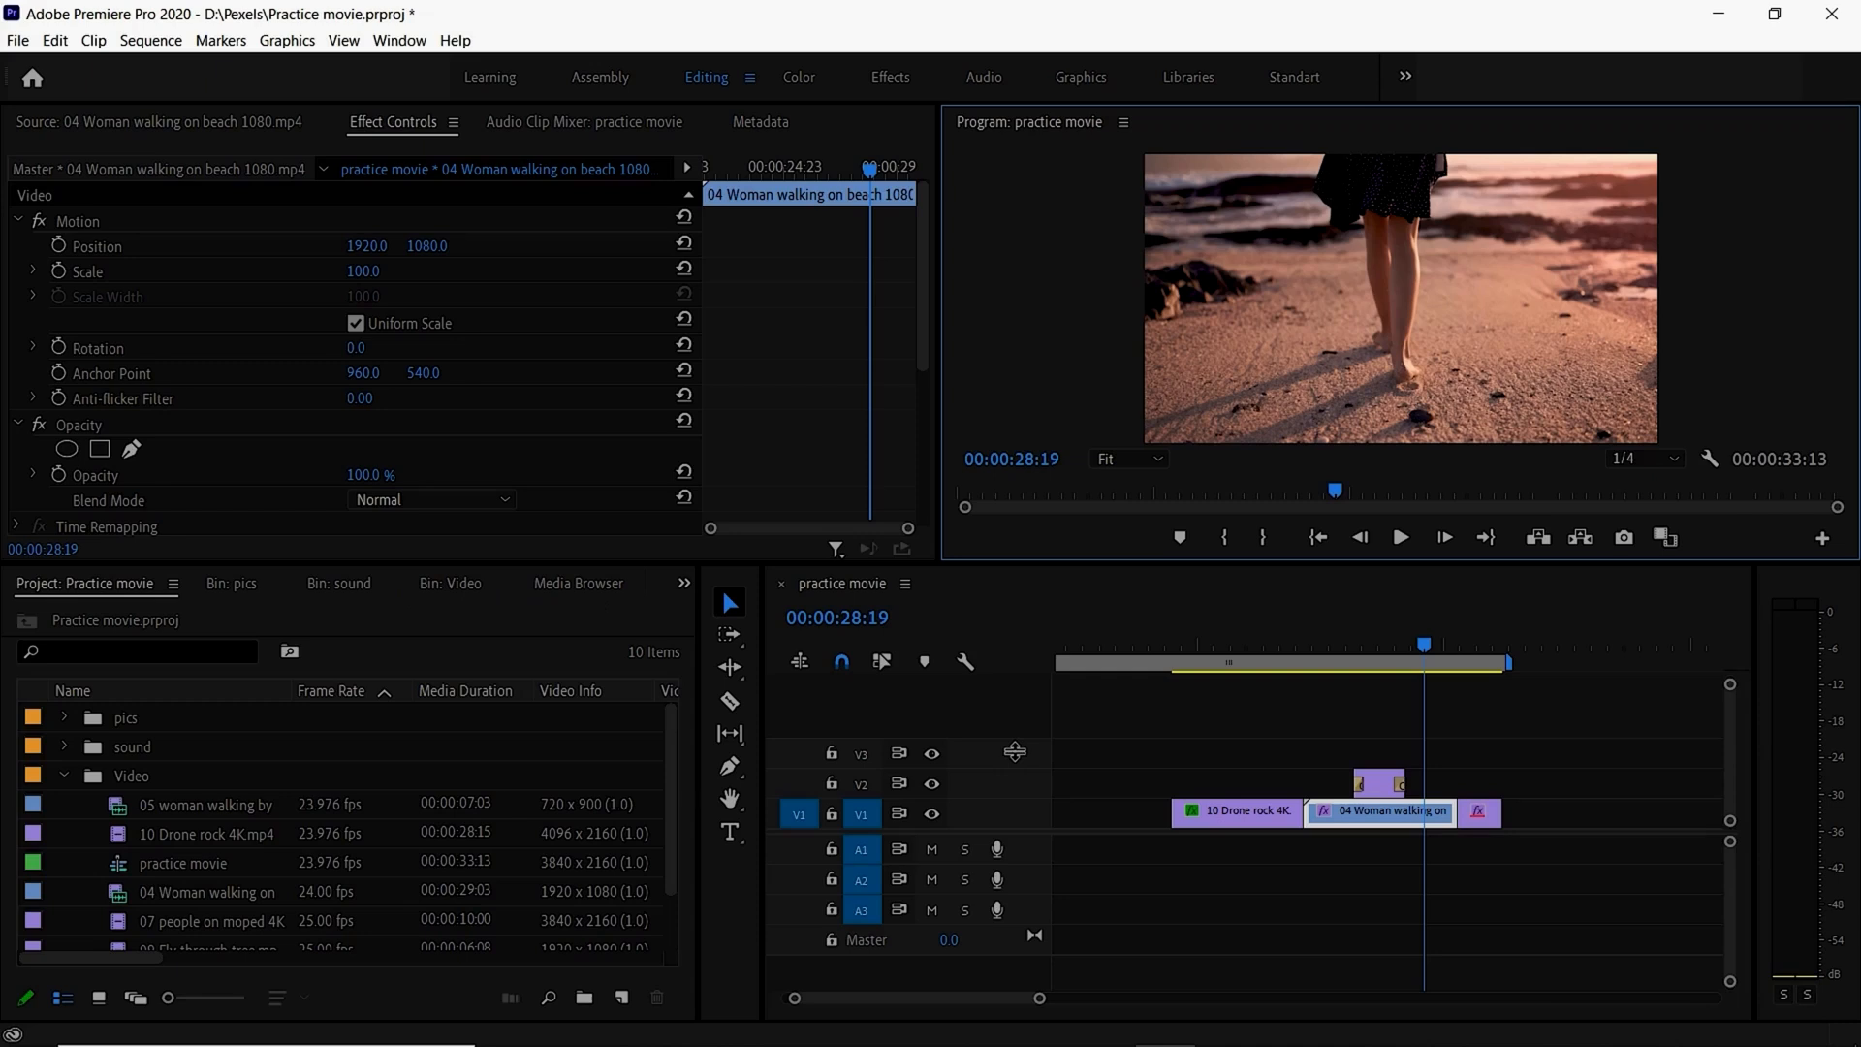
Step: Browse the available effects and expand the Dissolve group of the video transitions
left_click(685, 585)
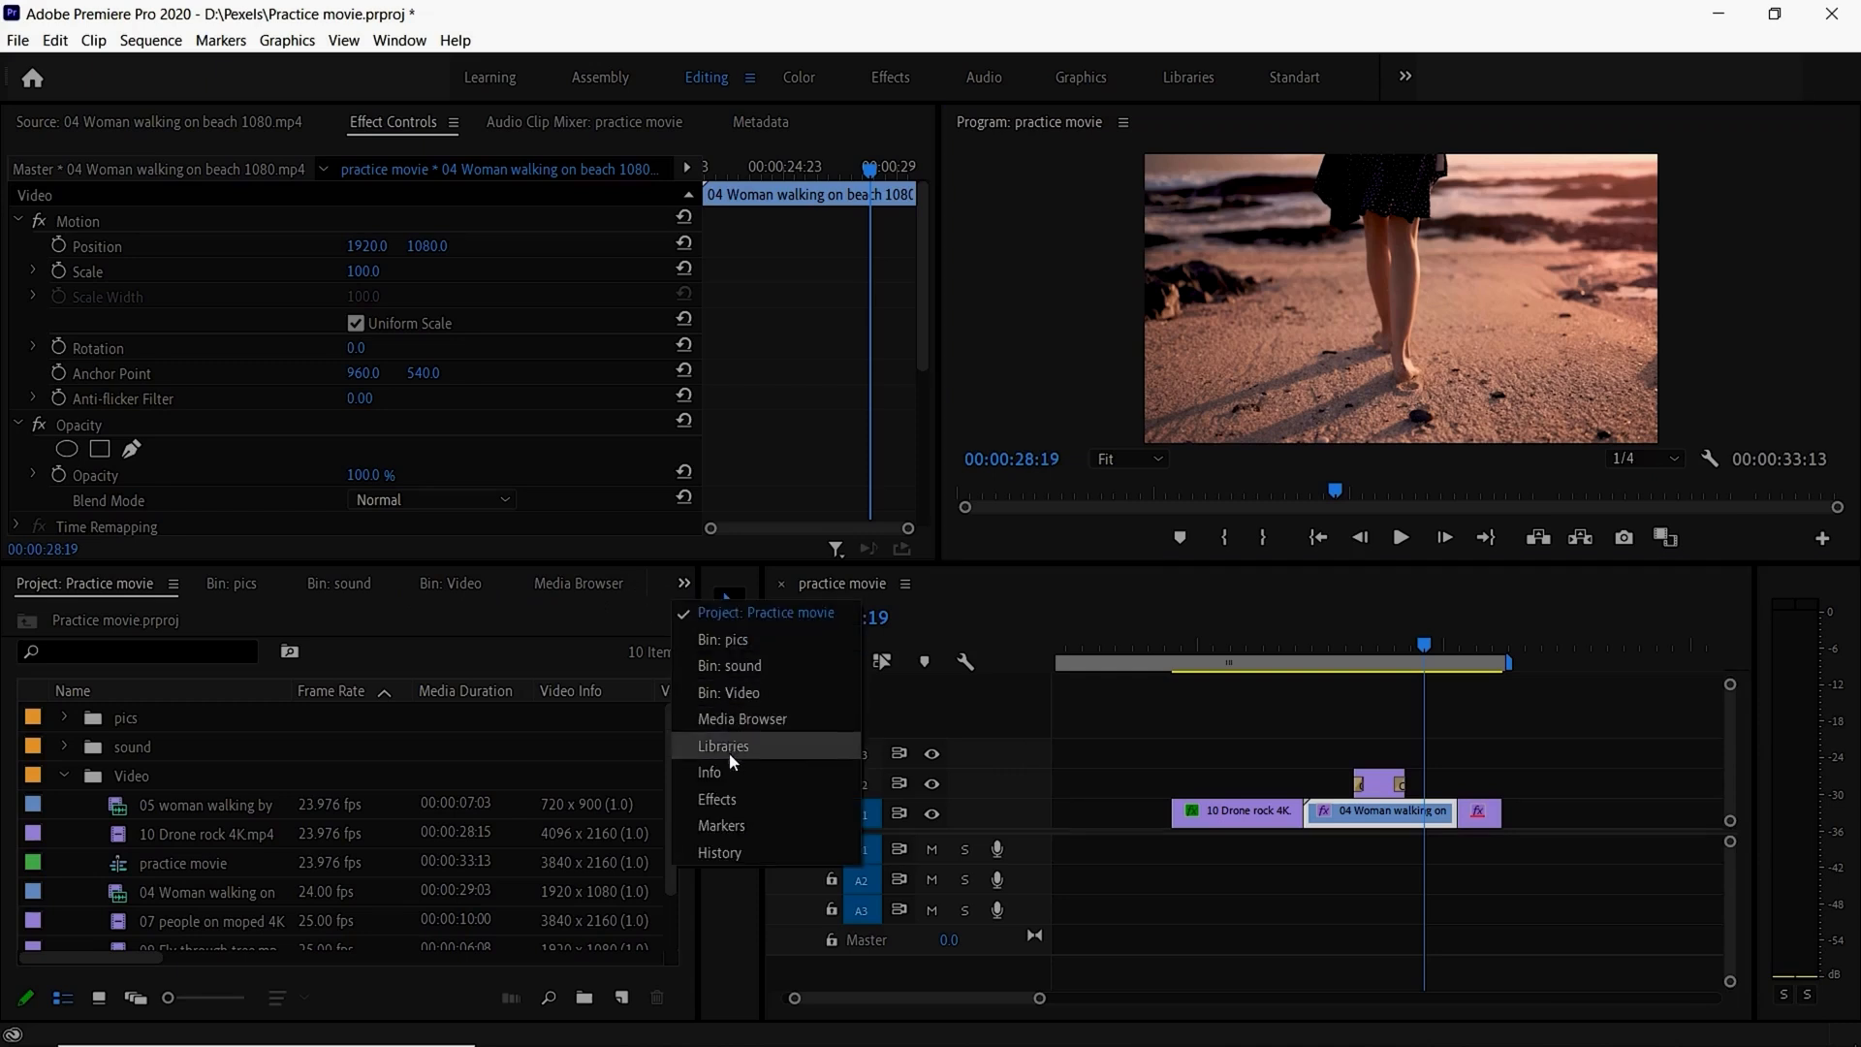
left_click(734, 803)
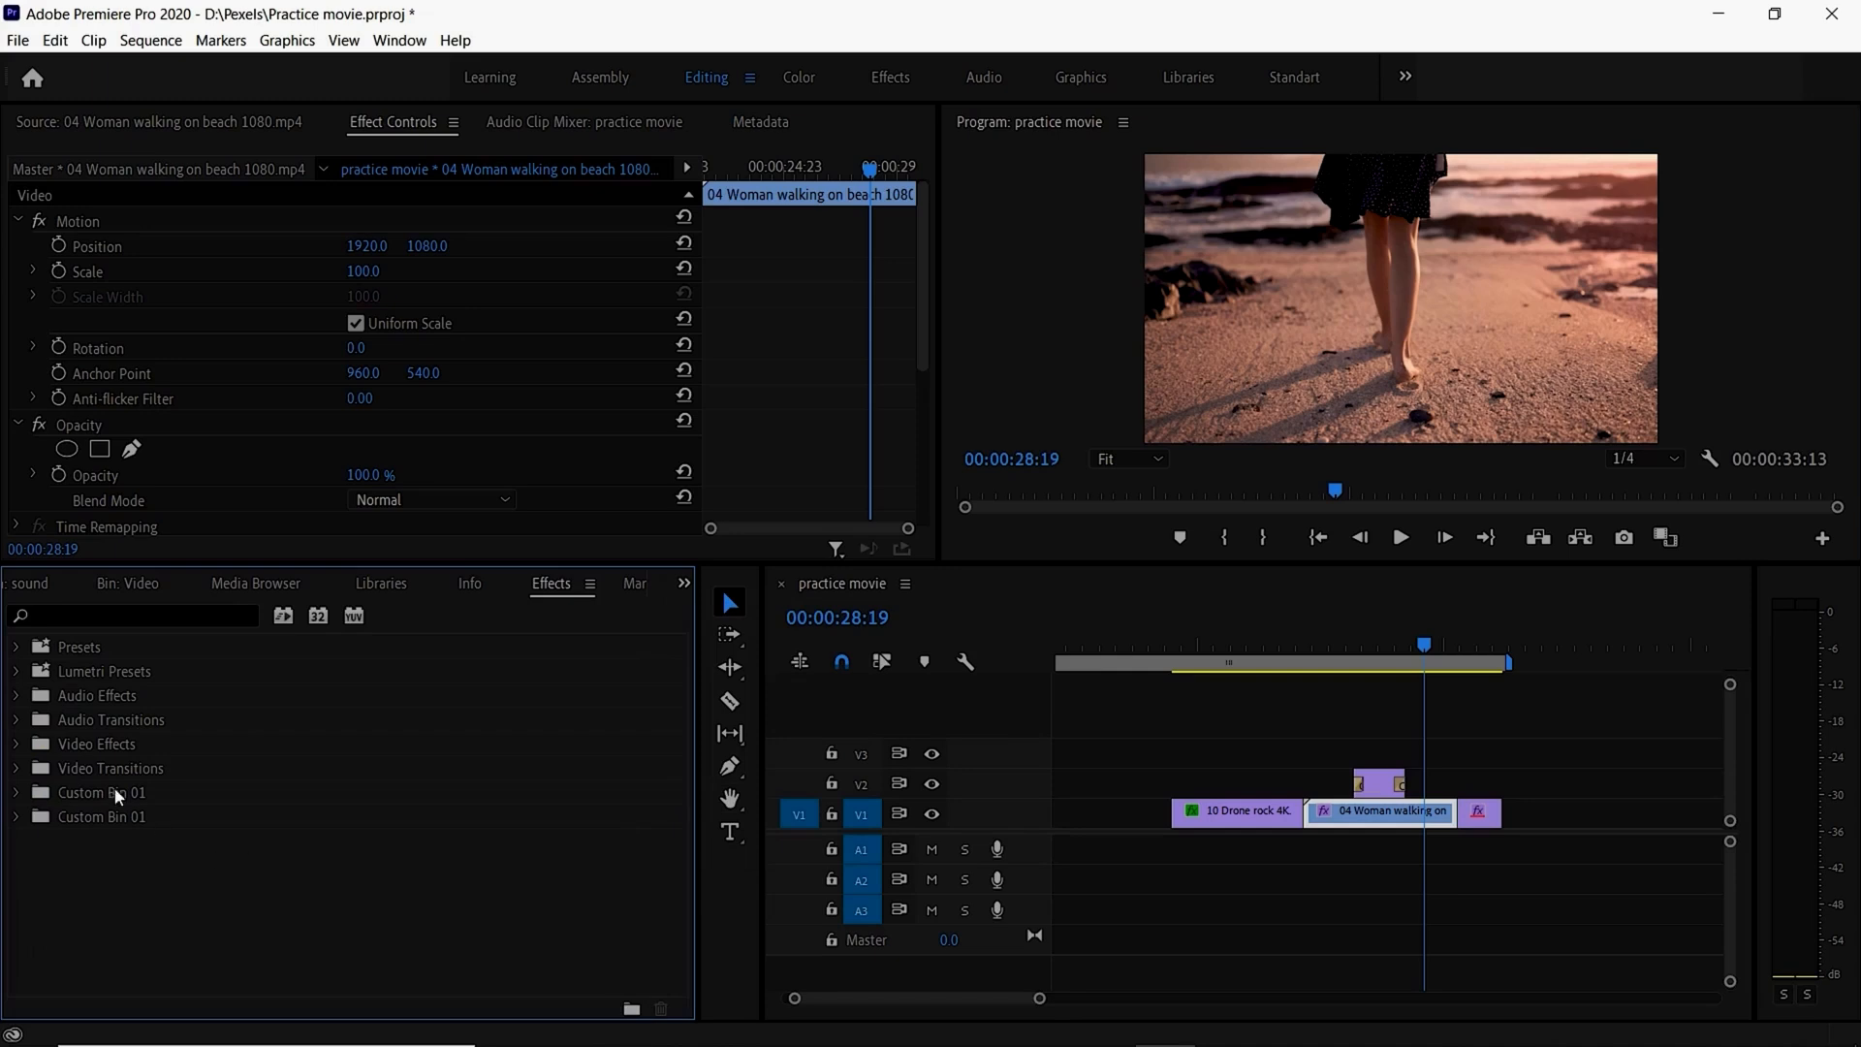
left_click(16, 648)
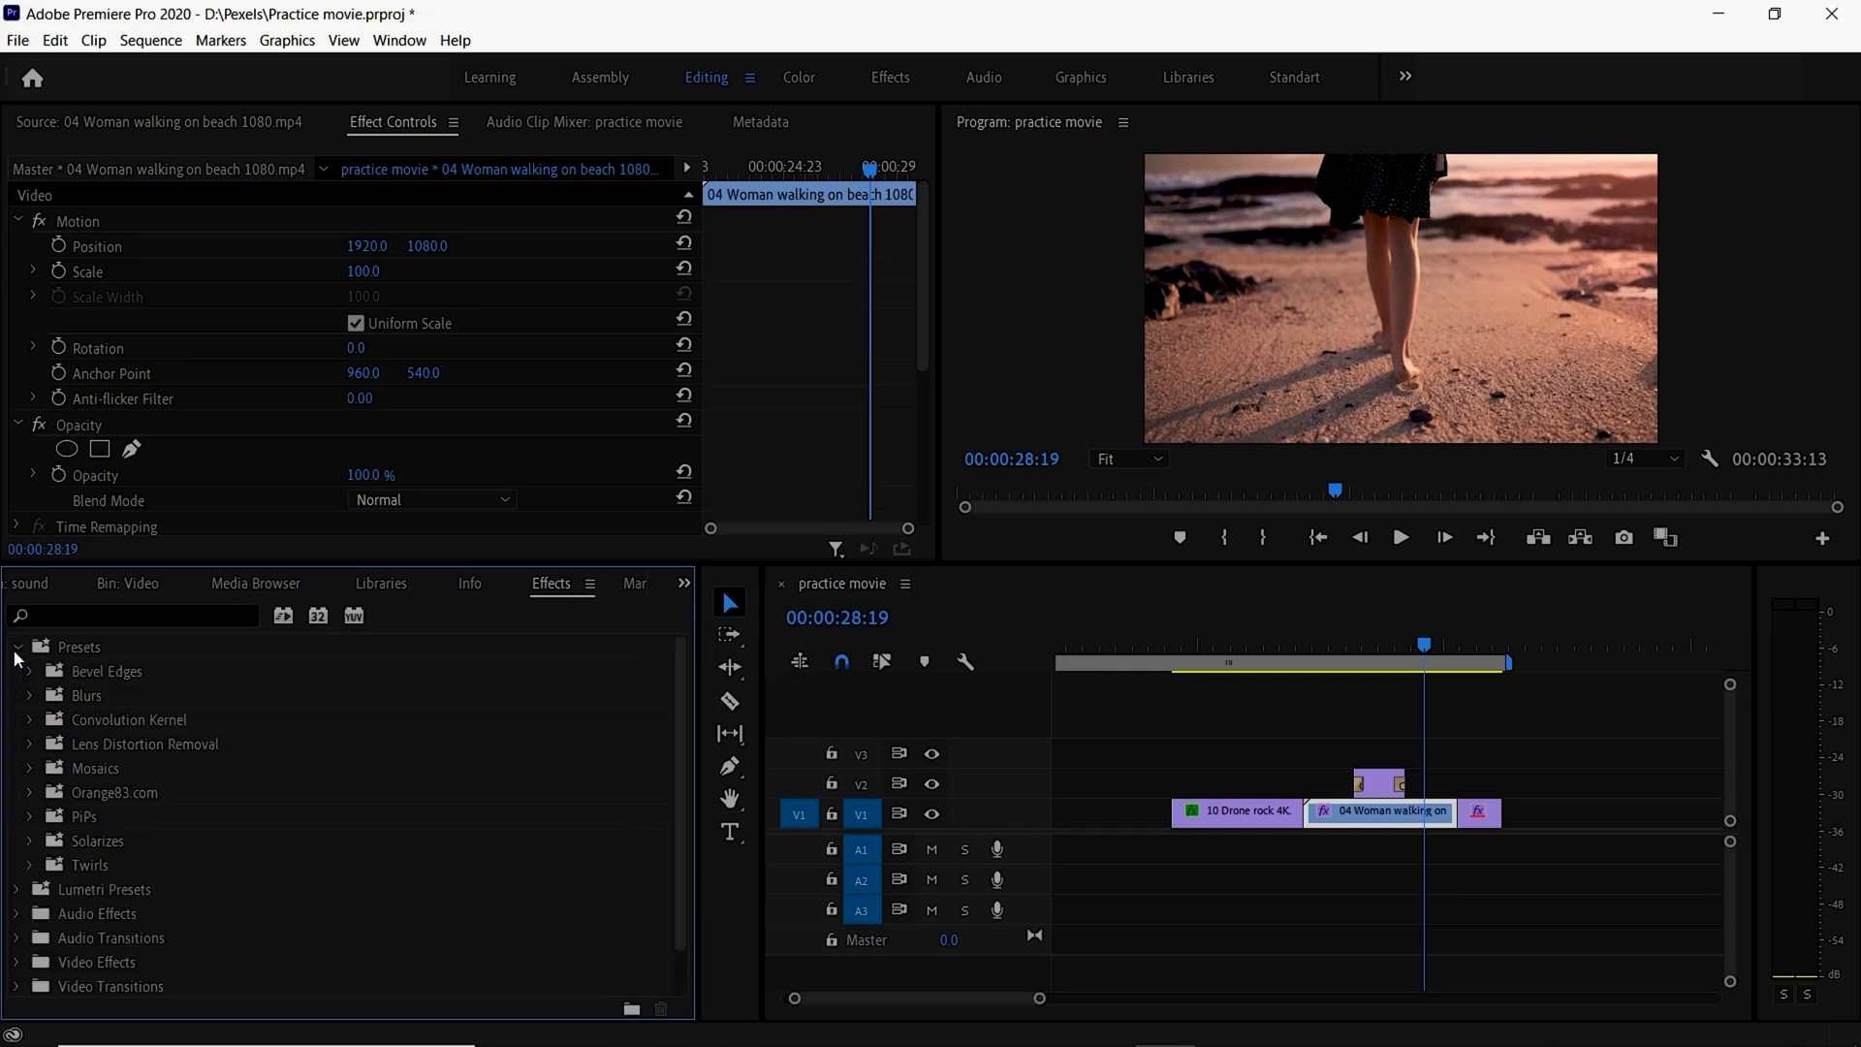
left_click(16, 648)
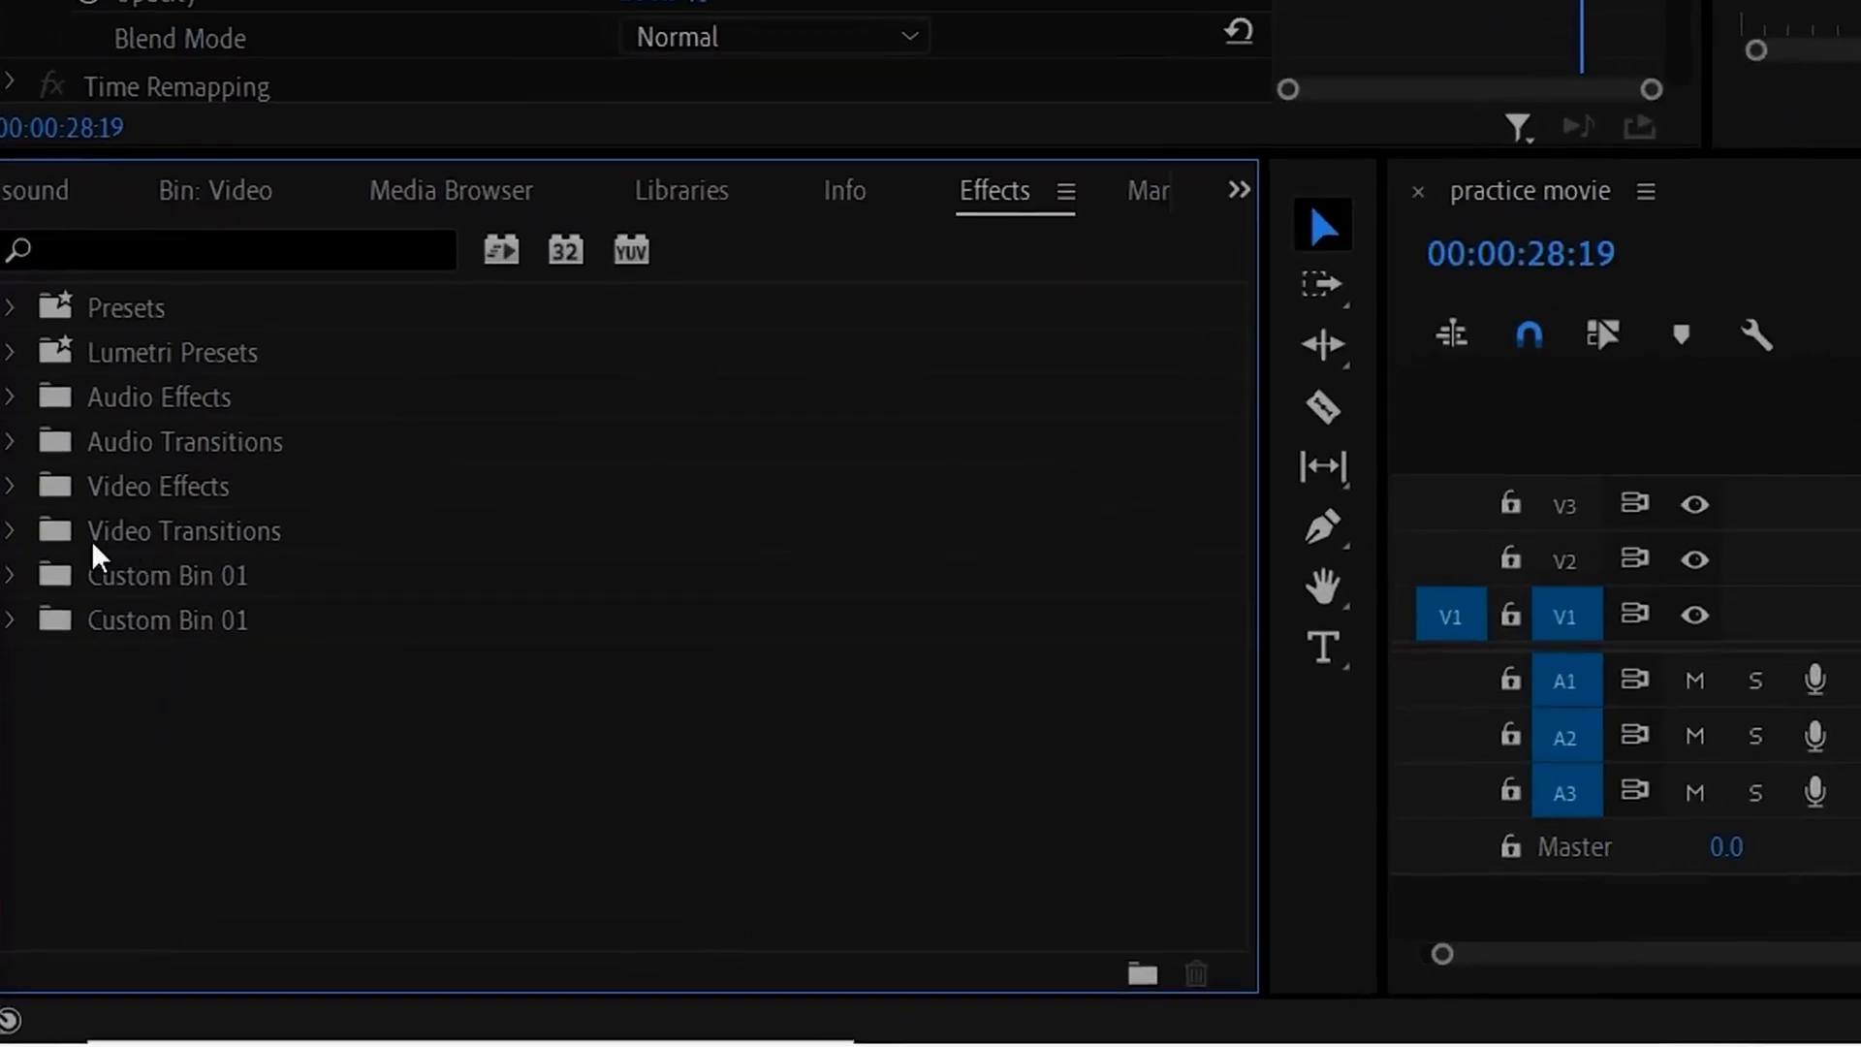
left_click(11, 532)
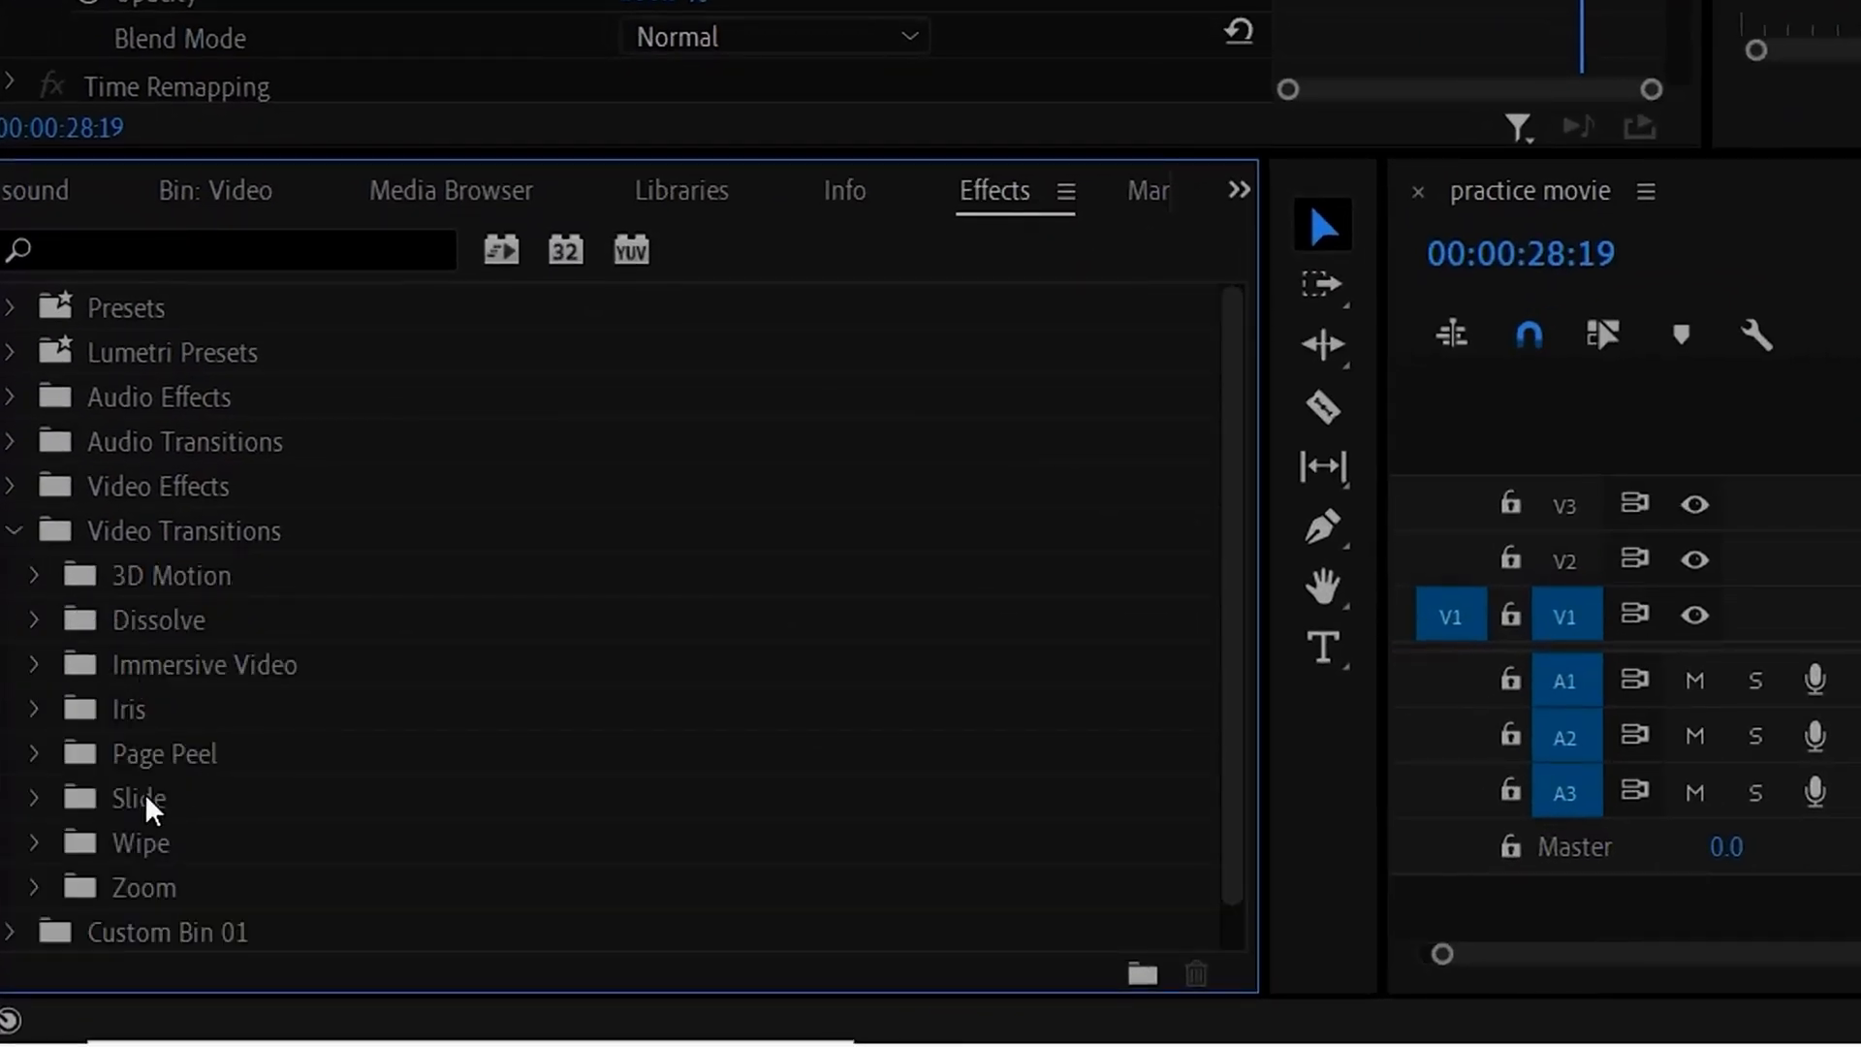
left_click(37, 669)
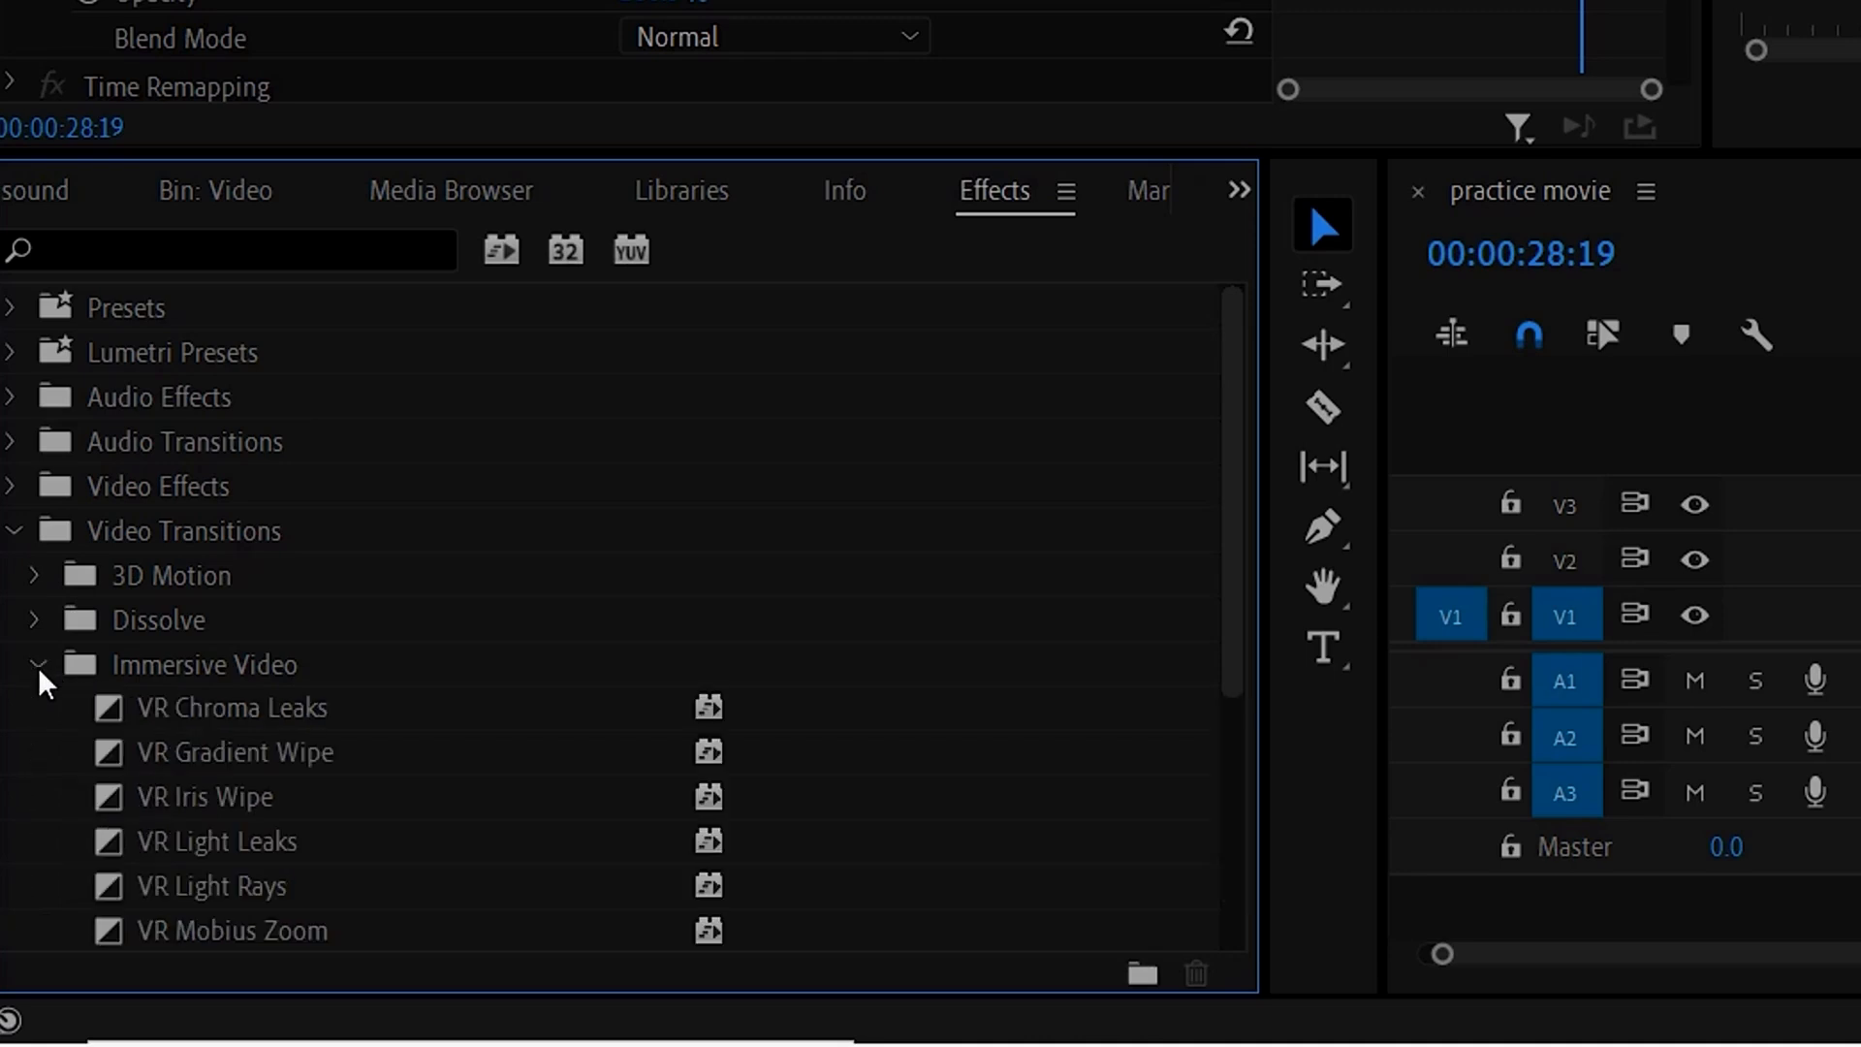
left_click(40, 669)
left_click(37, 625)
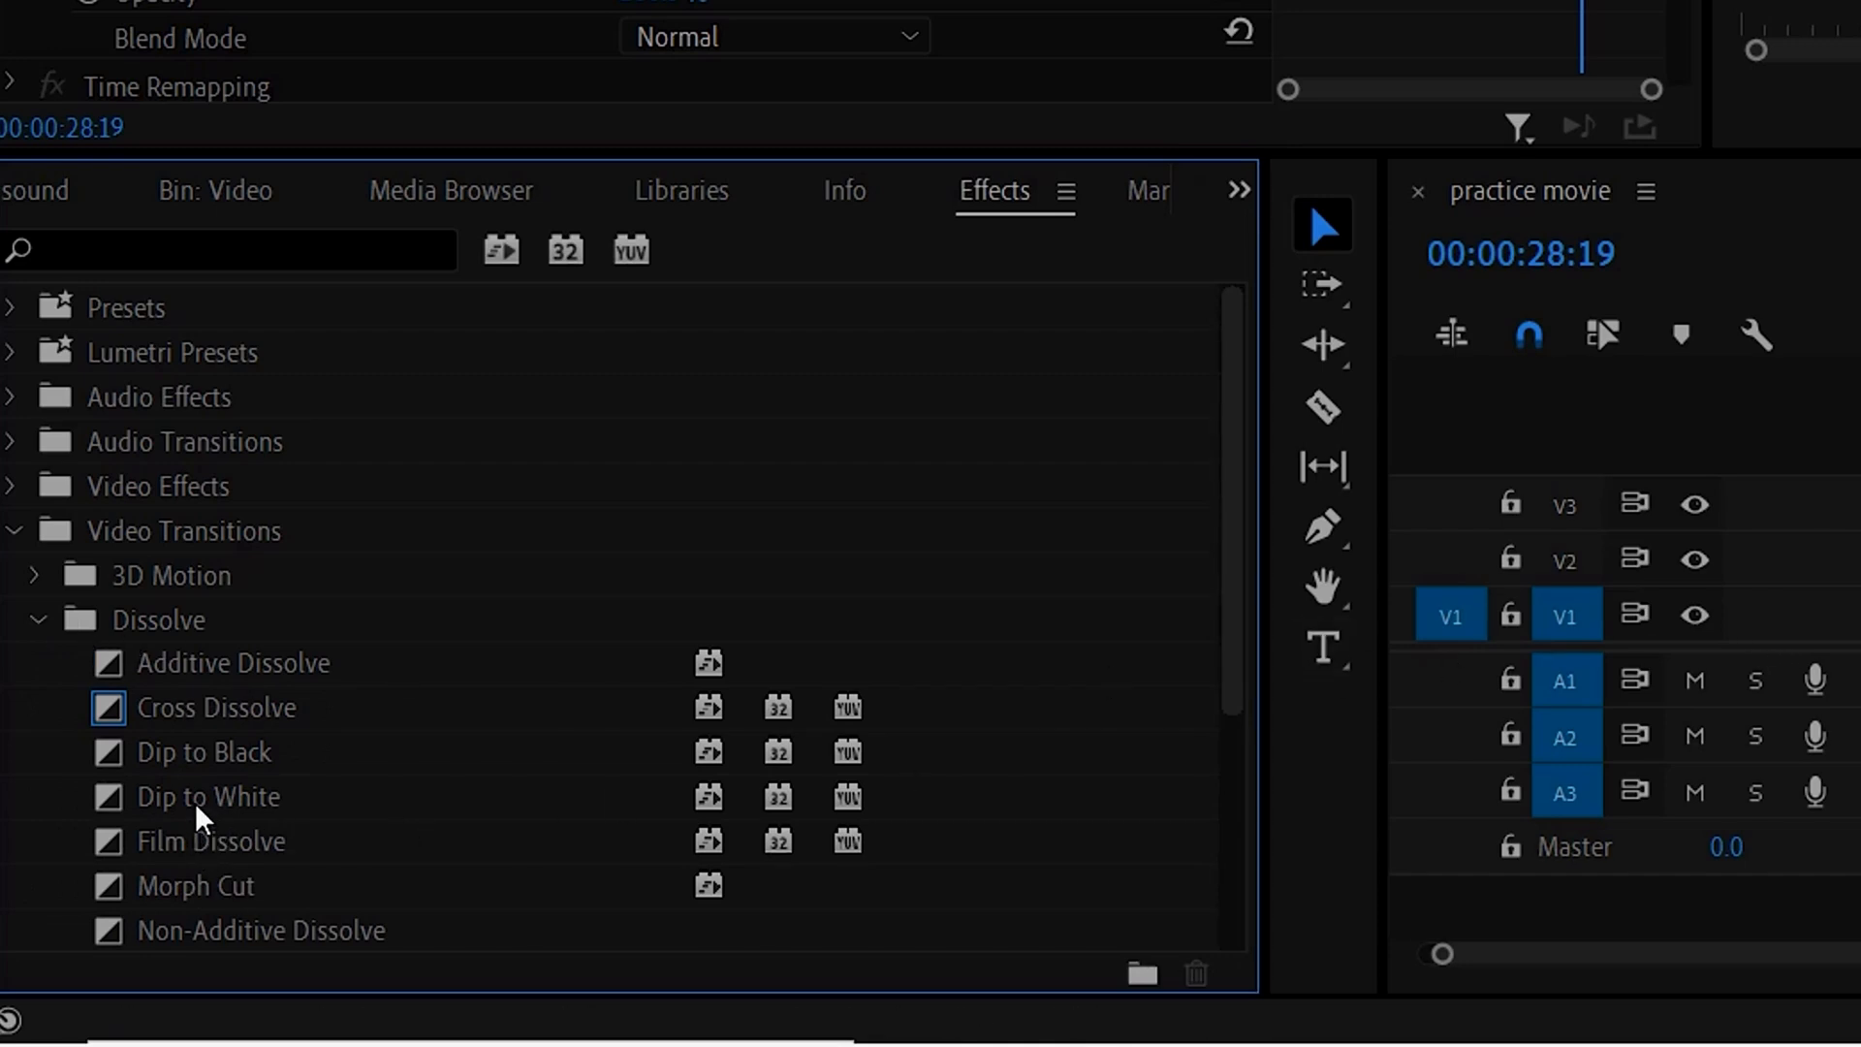
Step: Apply Dip to Black at the V1 cut between the drone rock and beach clips and shift it earlier to overlap both clips
left_click(199, 759)
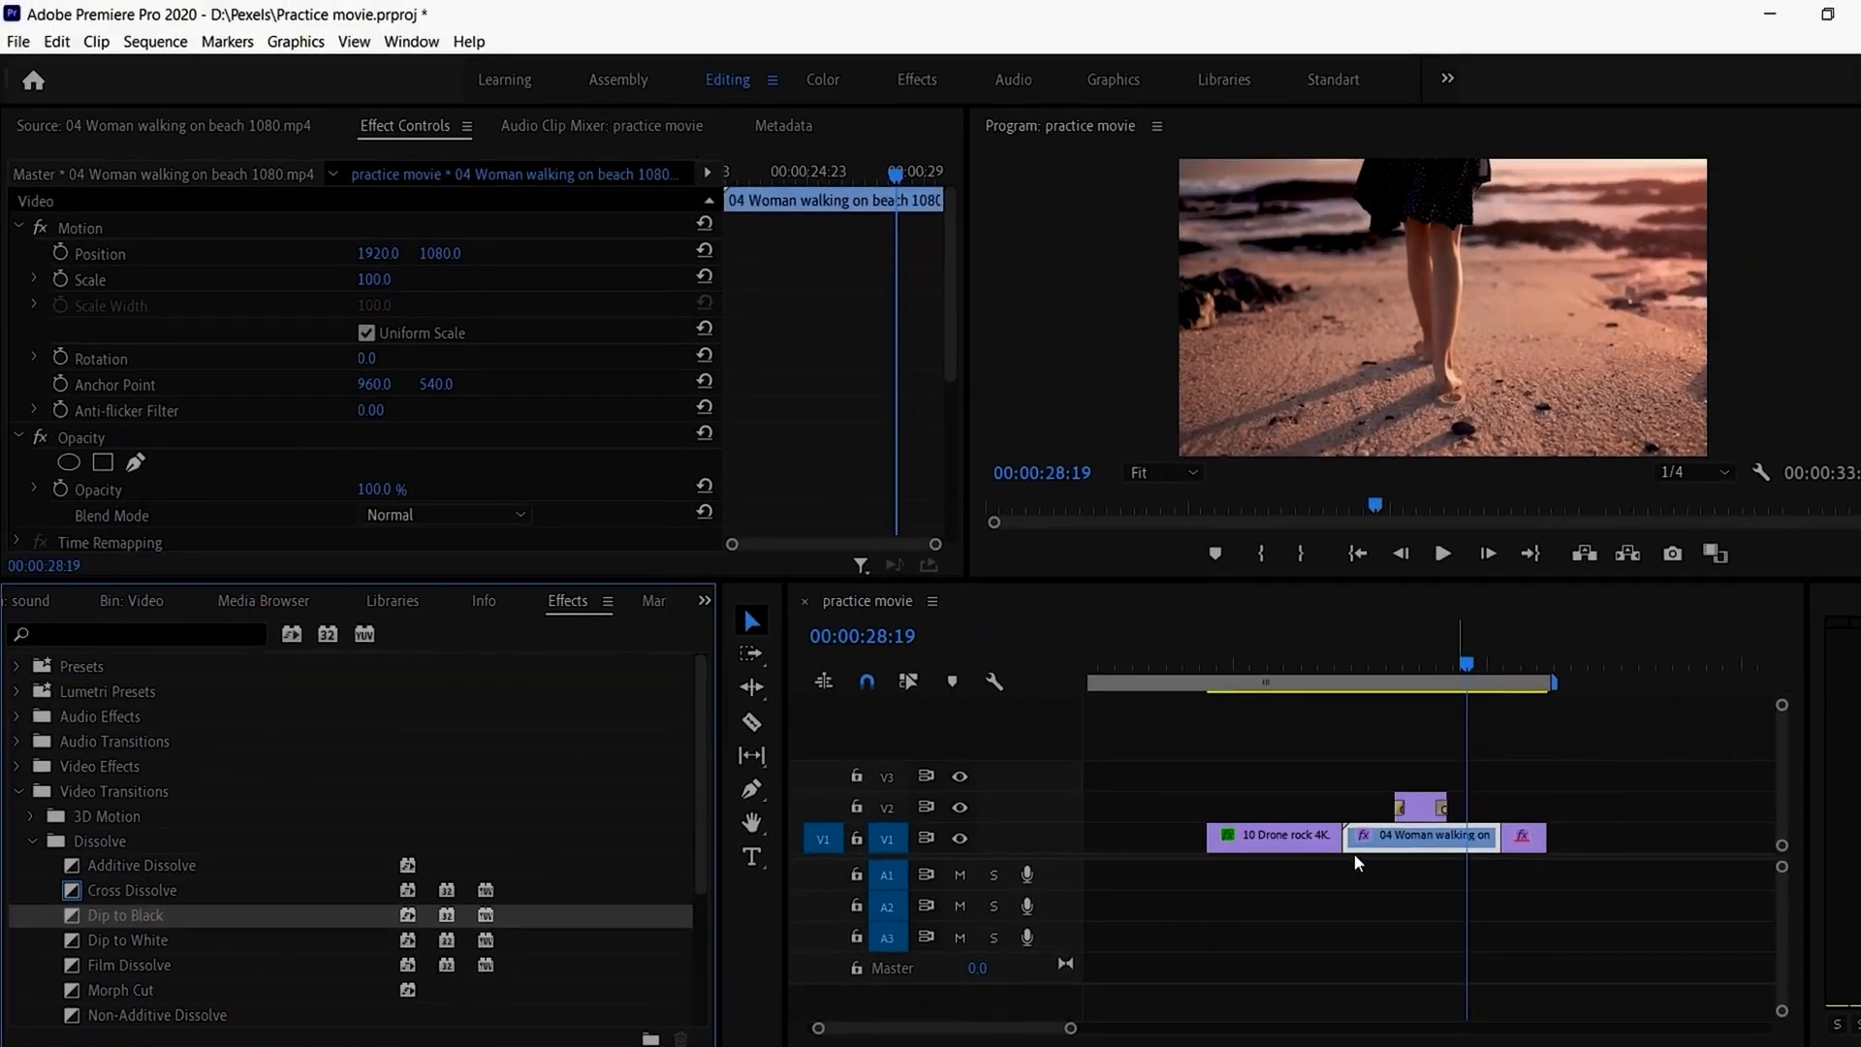
key("equal")
key("equal")
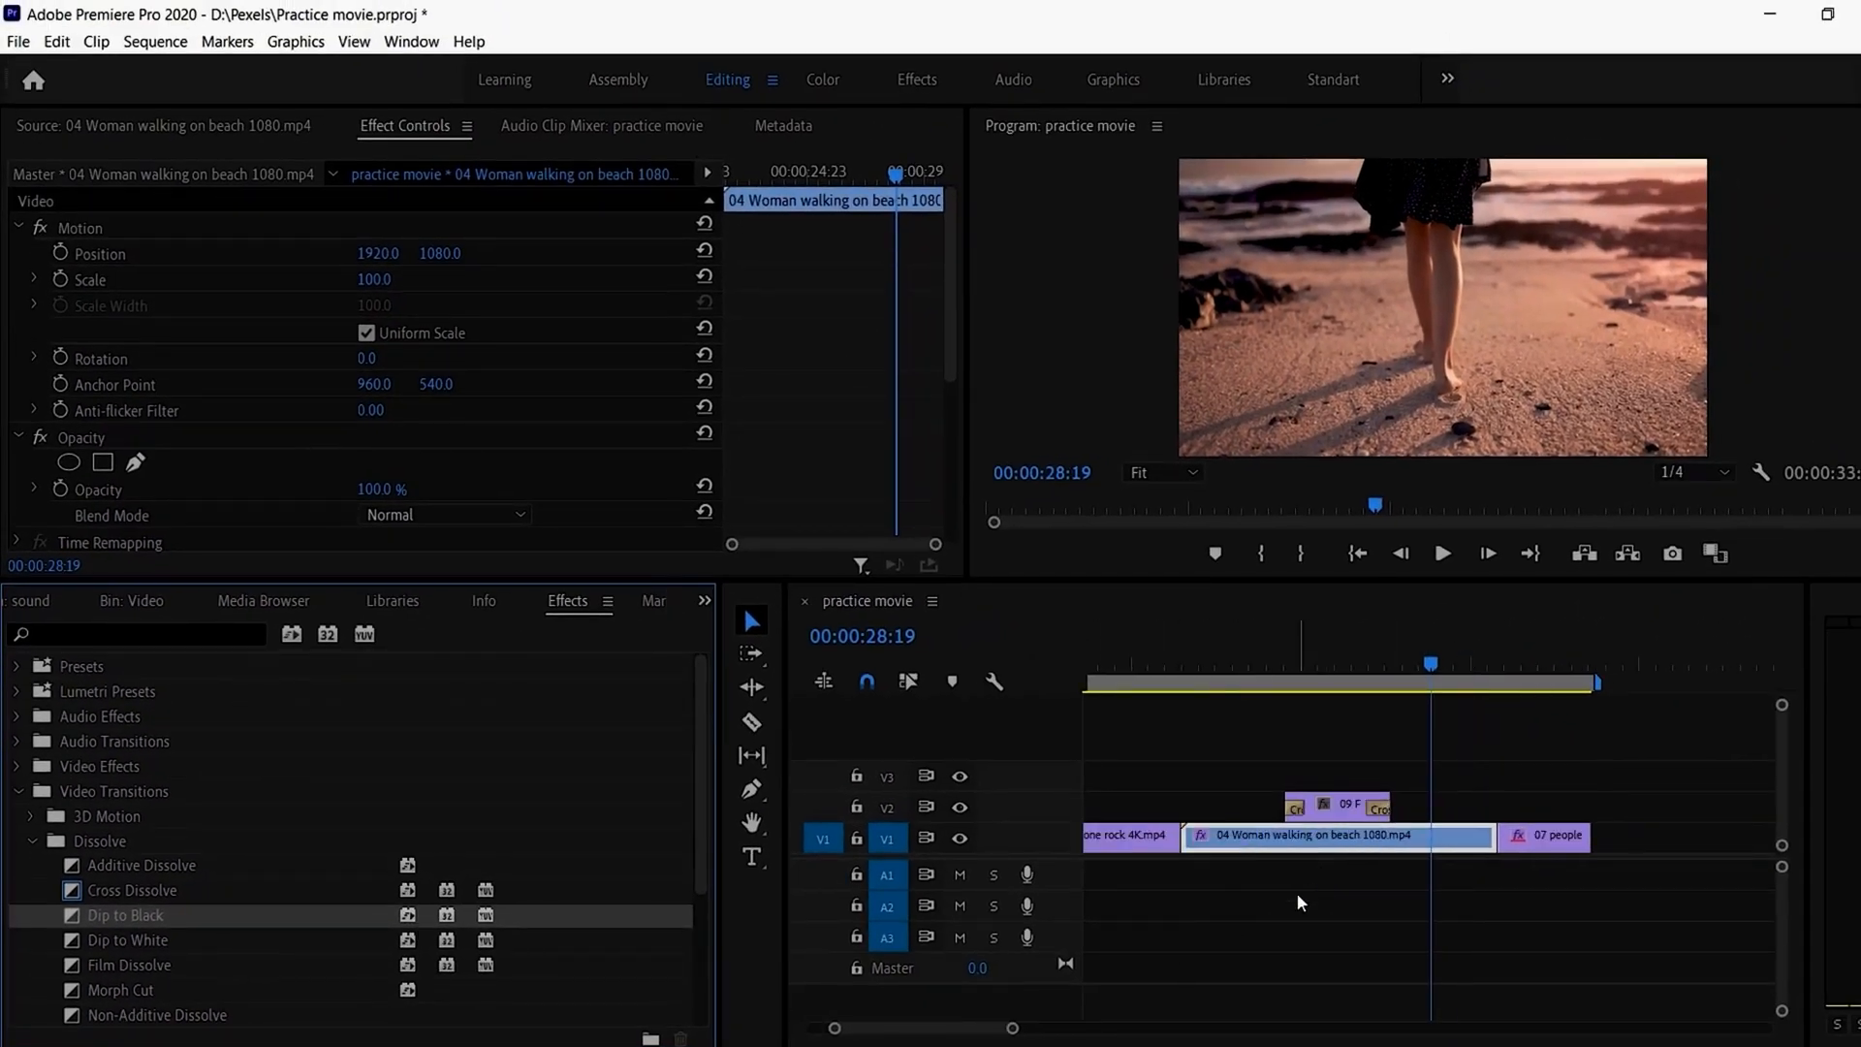
key("equal")
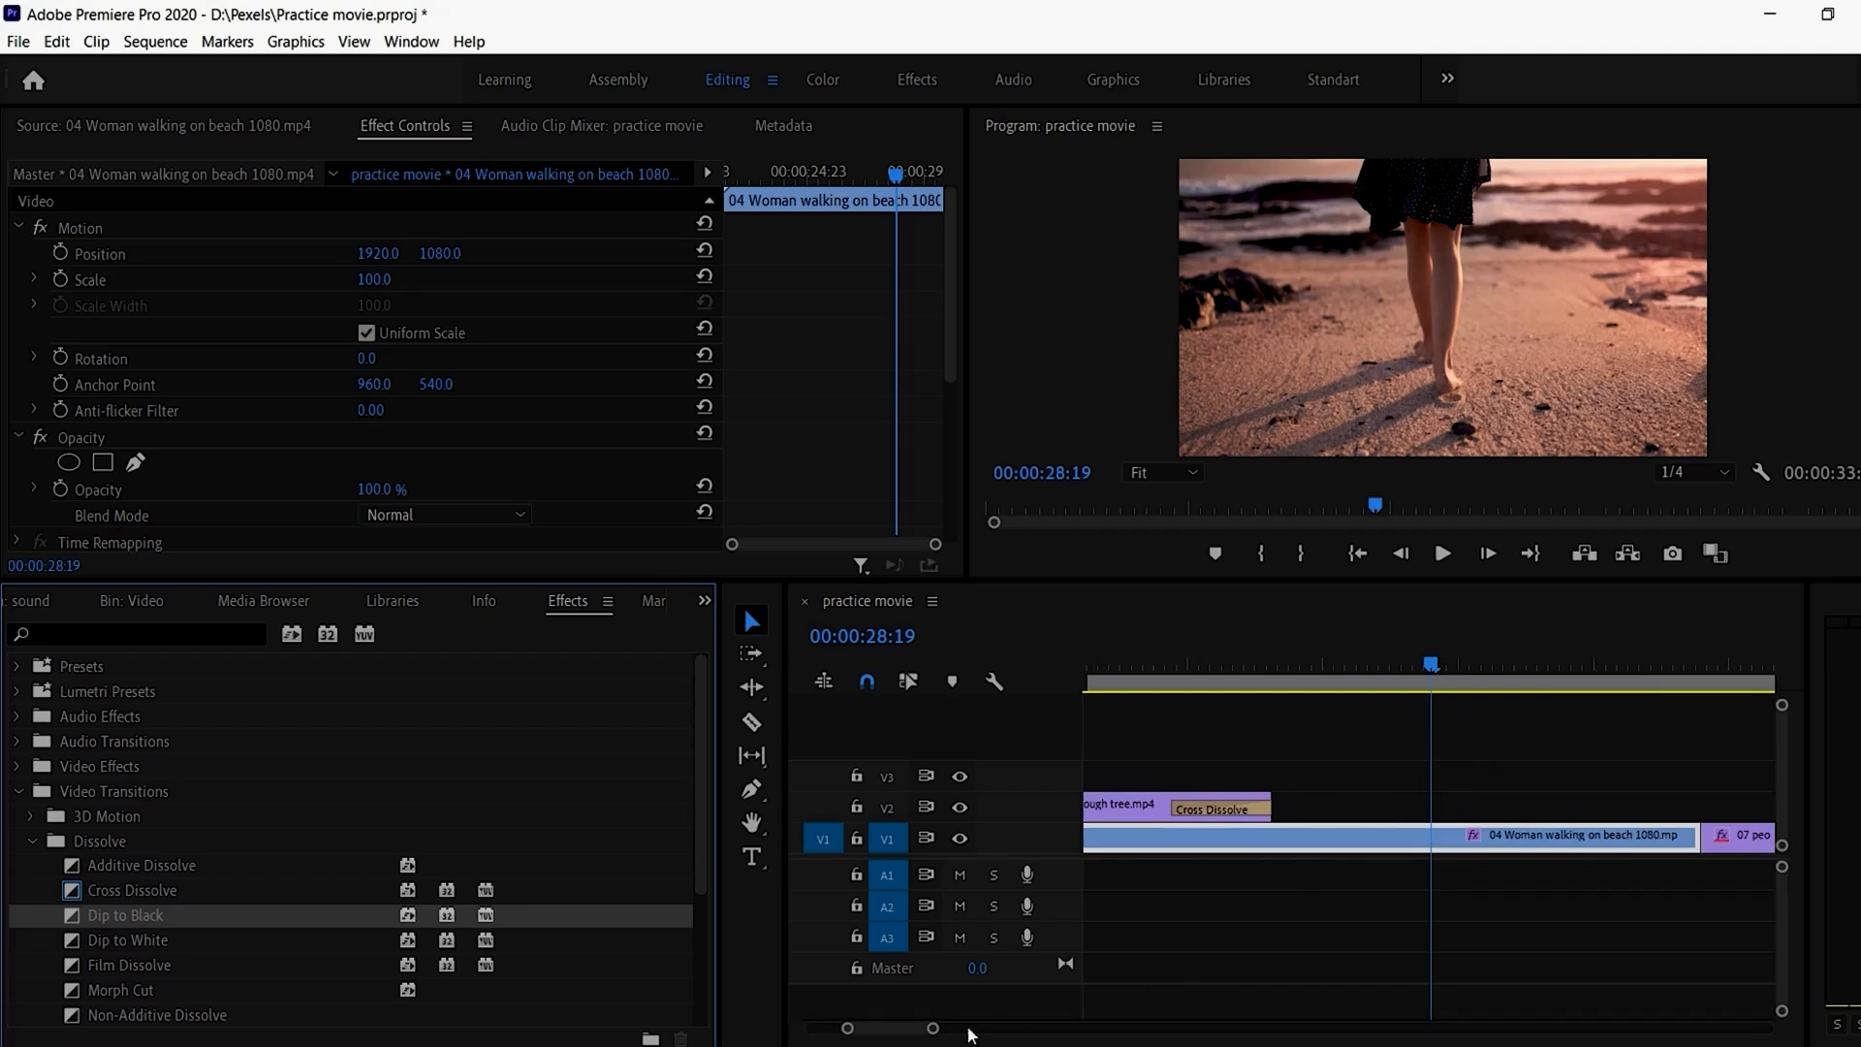
scroll(926, 1035, "down", 2)
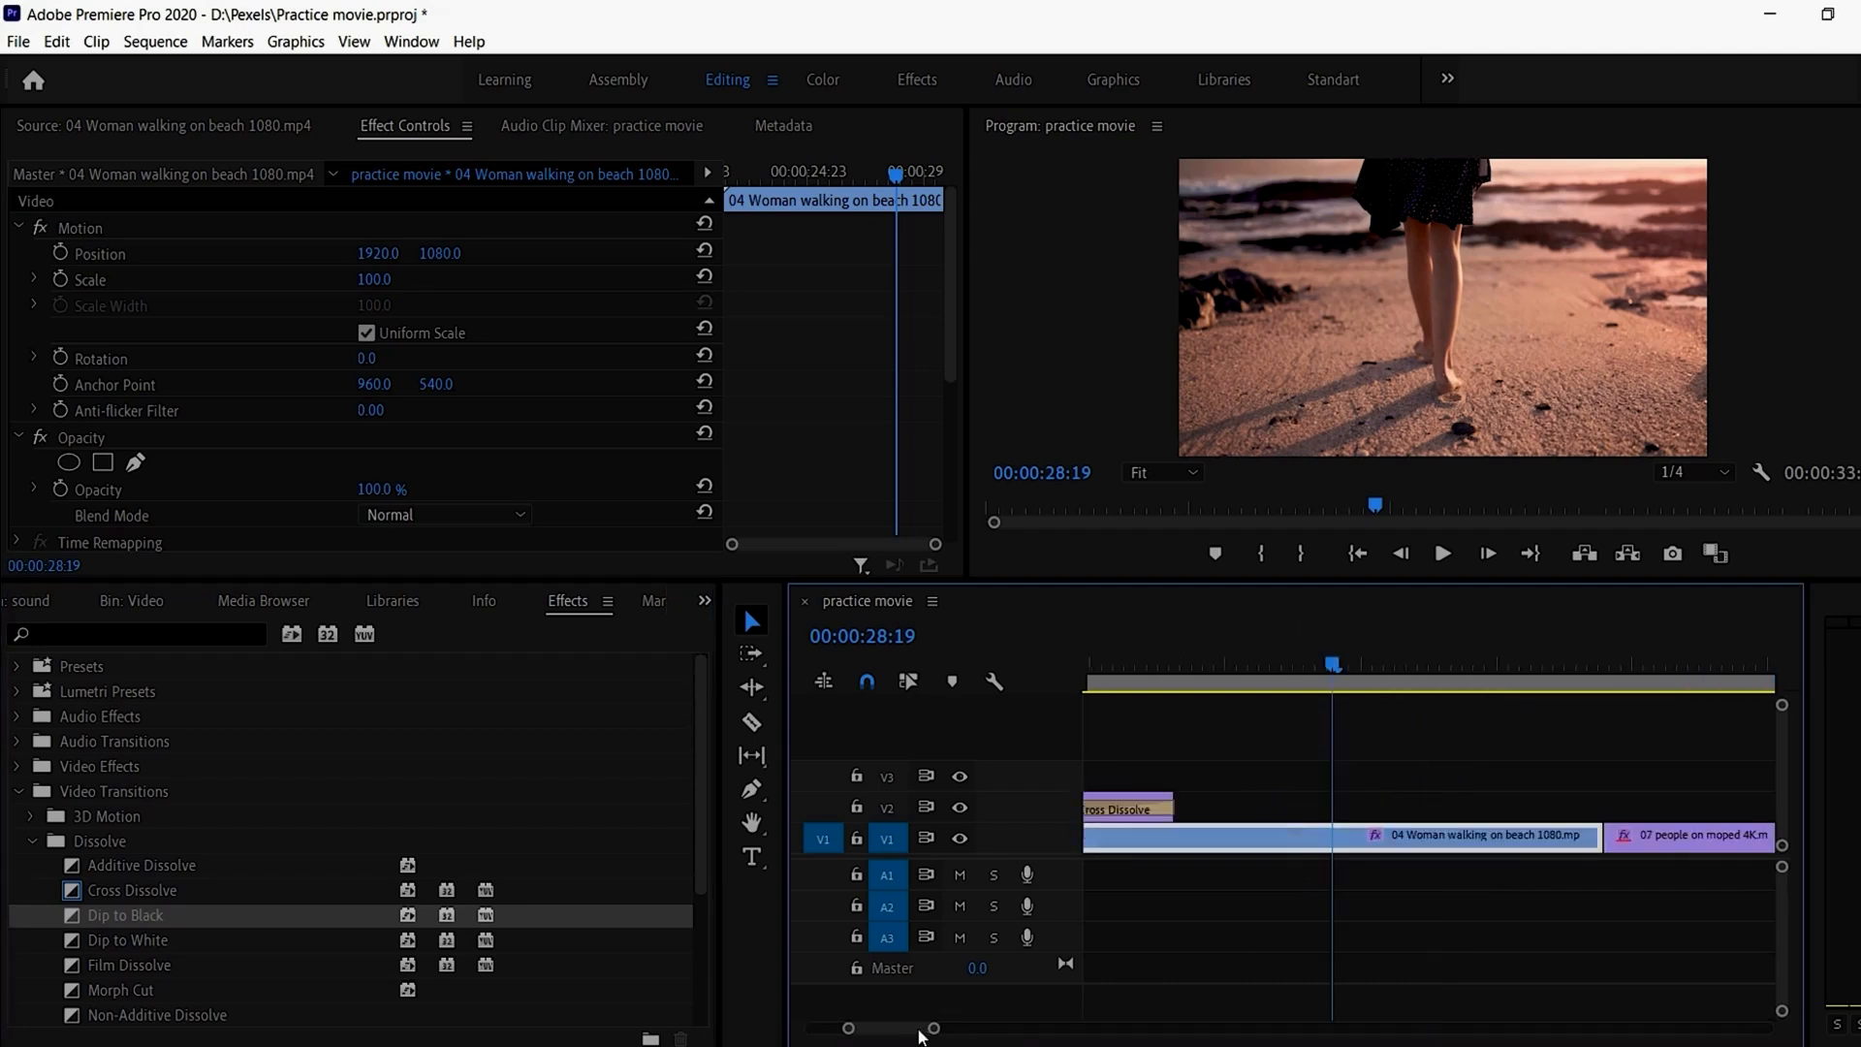
scroll(921, 1036, "up", 4)
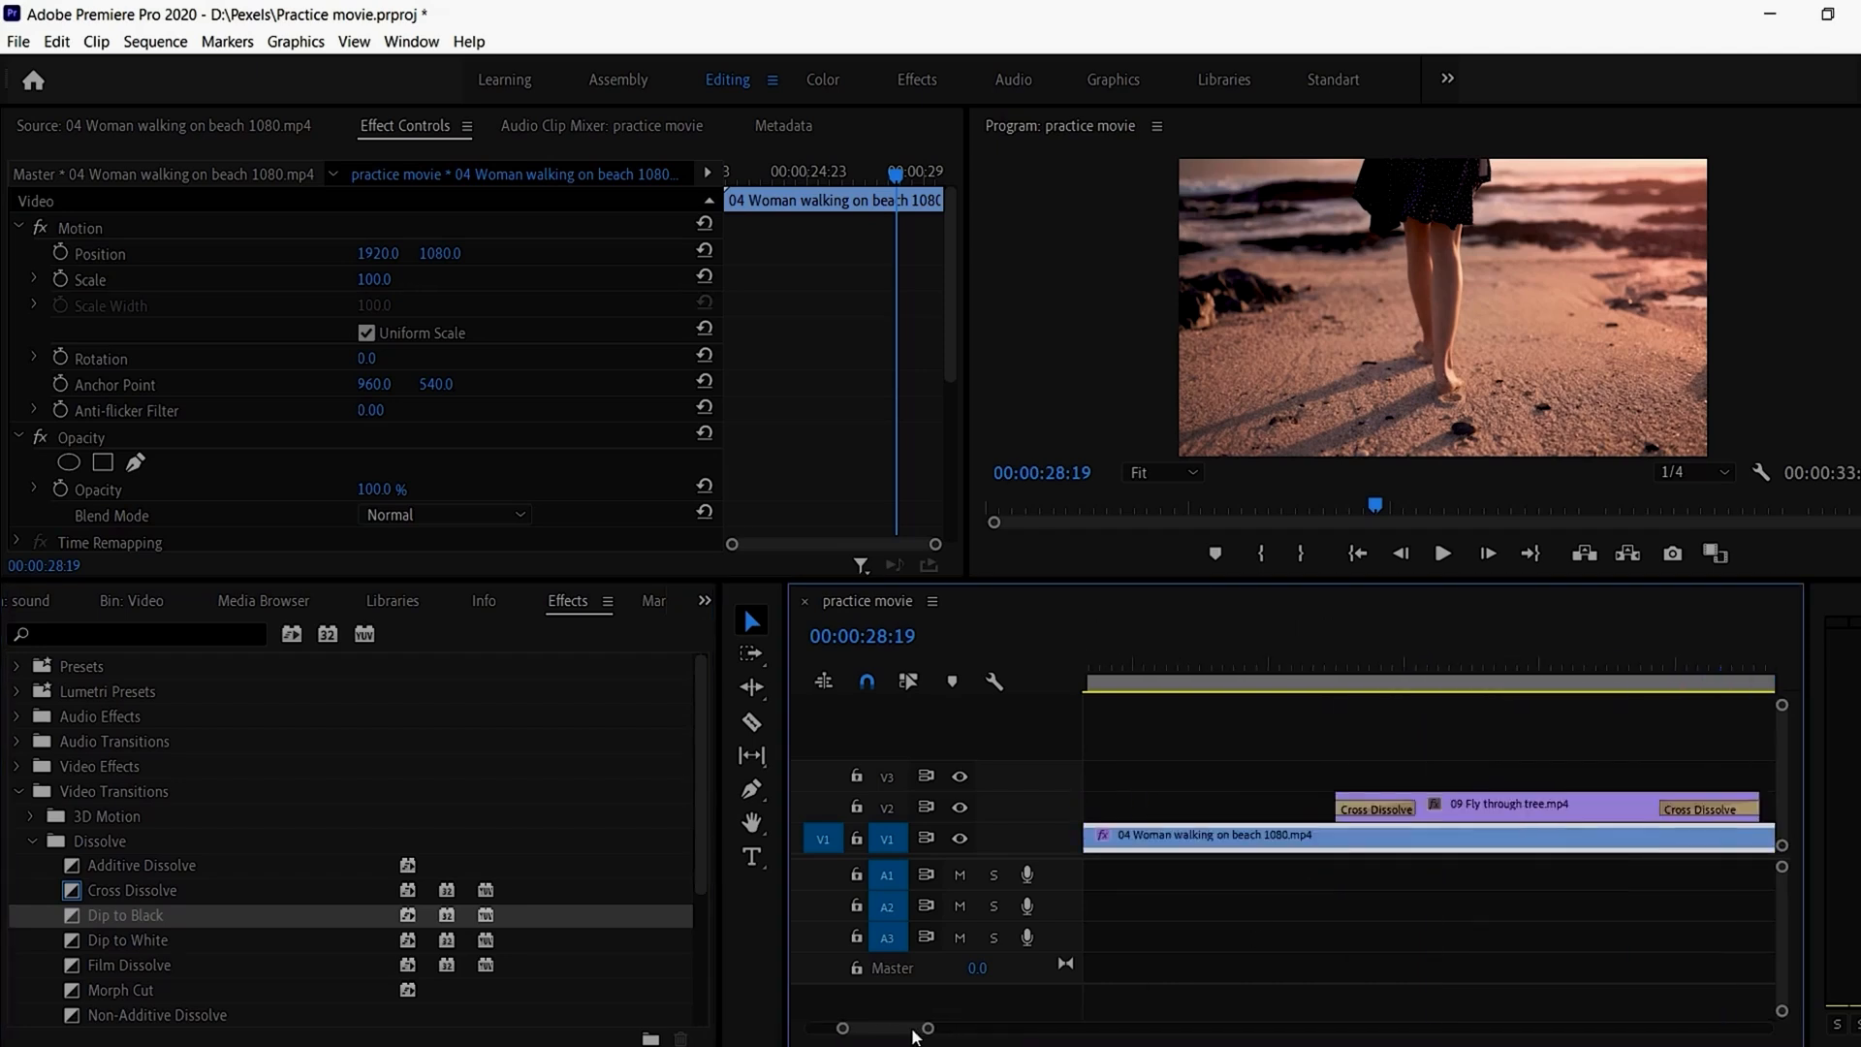
scroll(912, 1035, "up", 2)
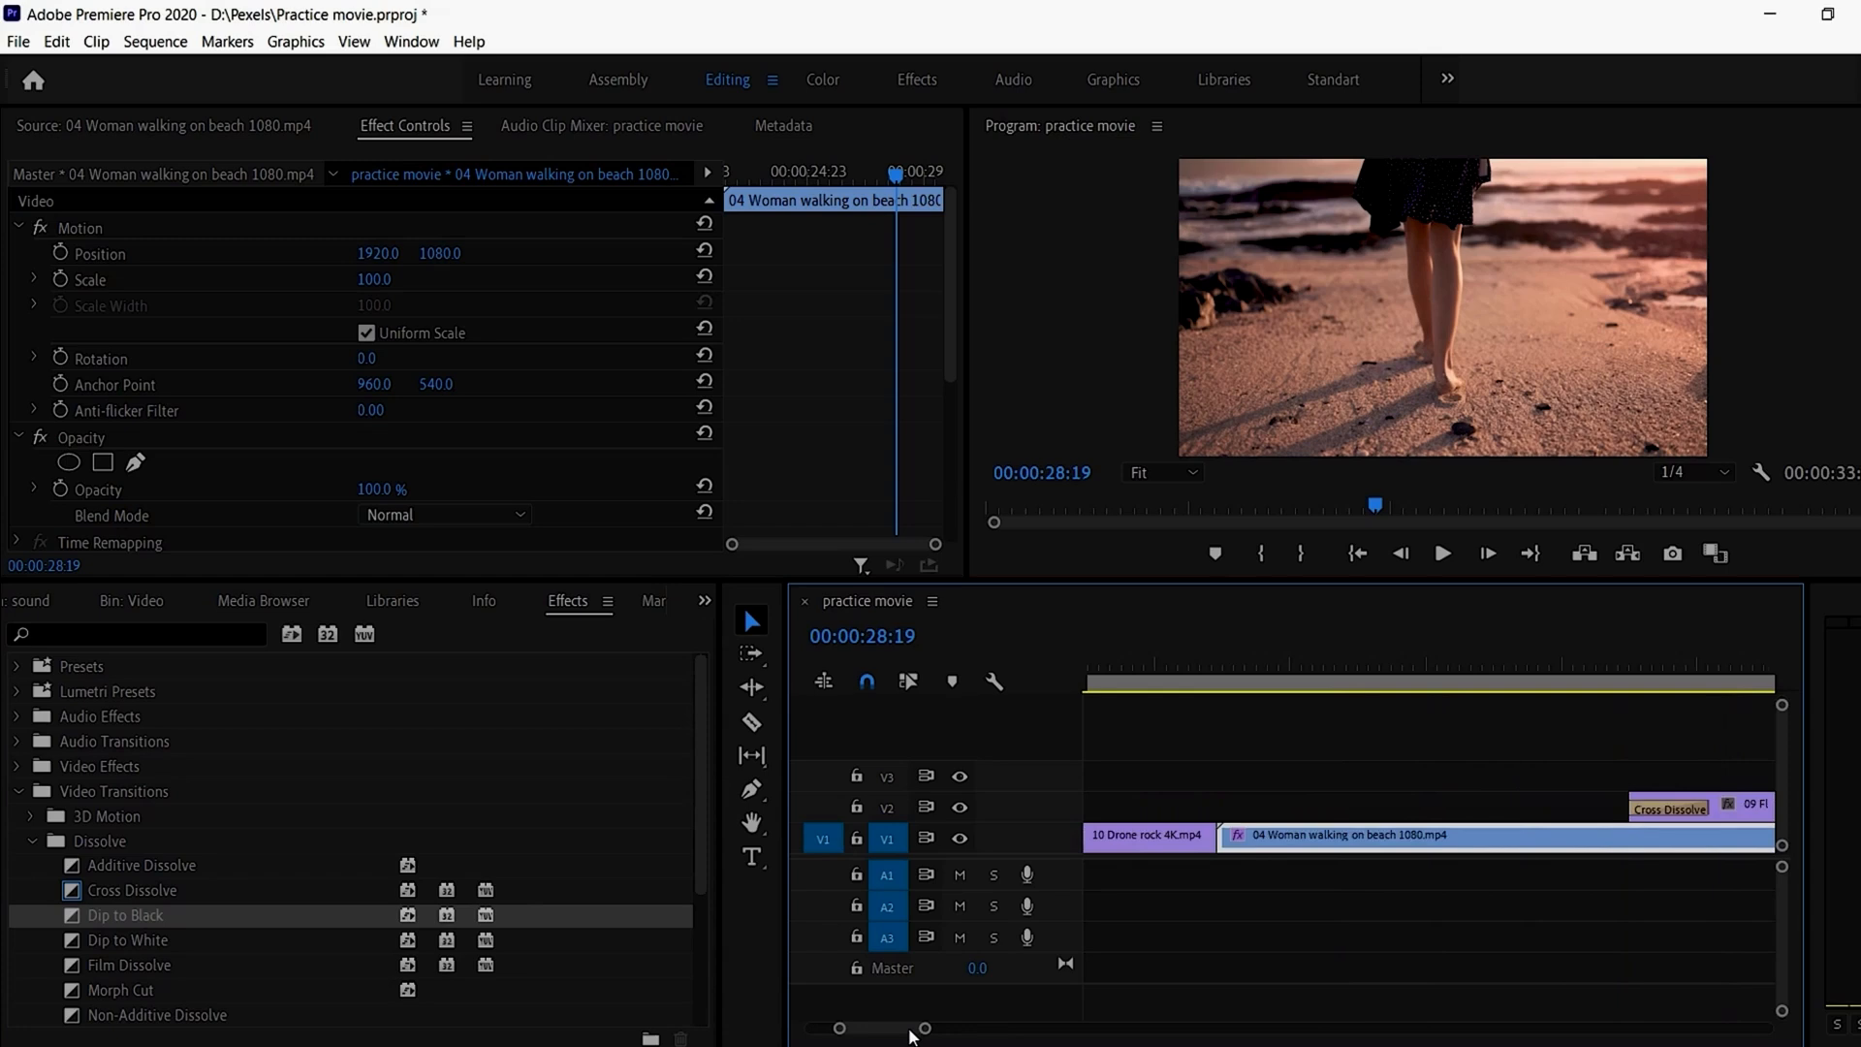
scroll(910, 1035, "up", 4)
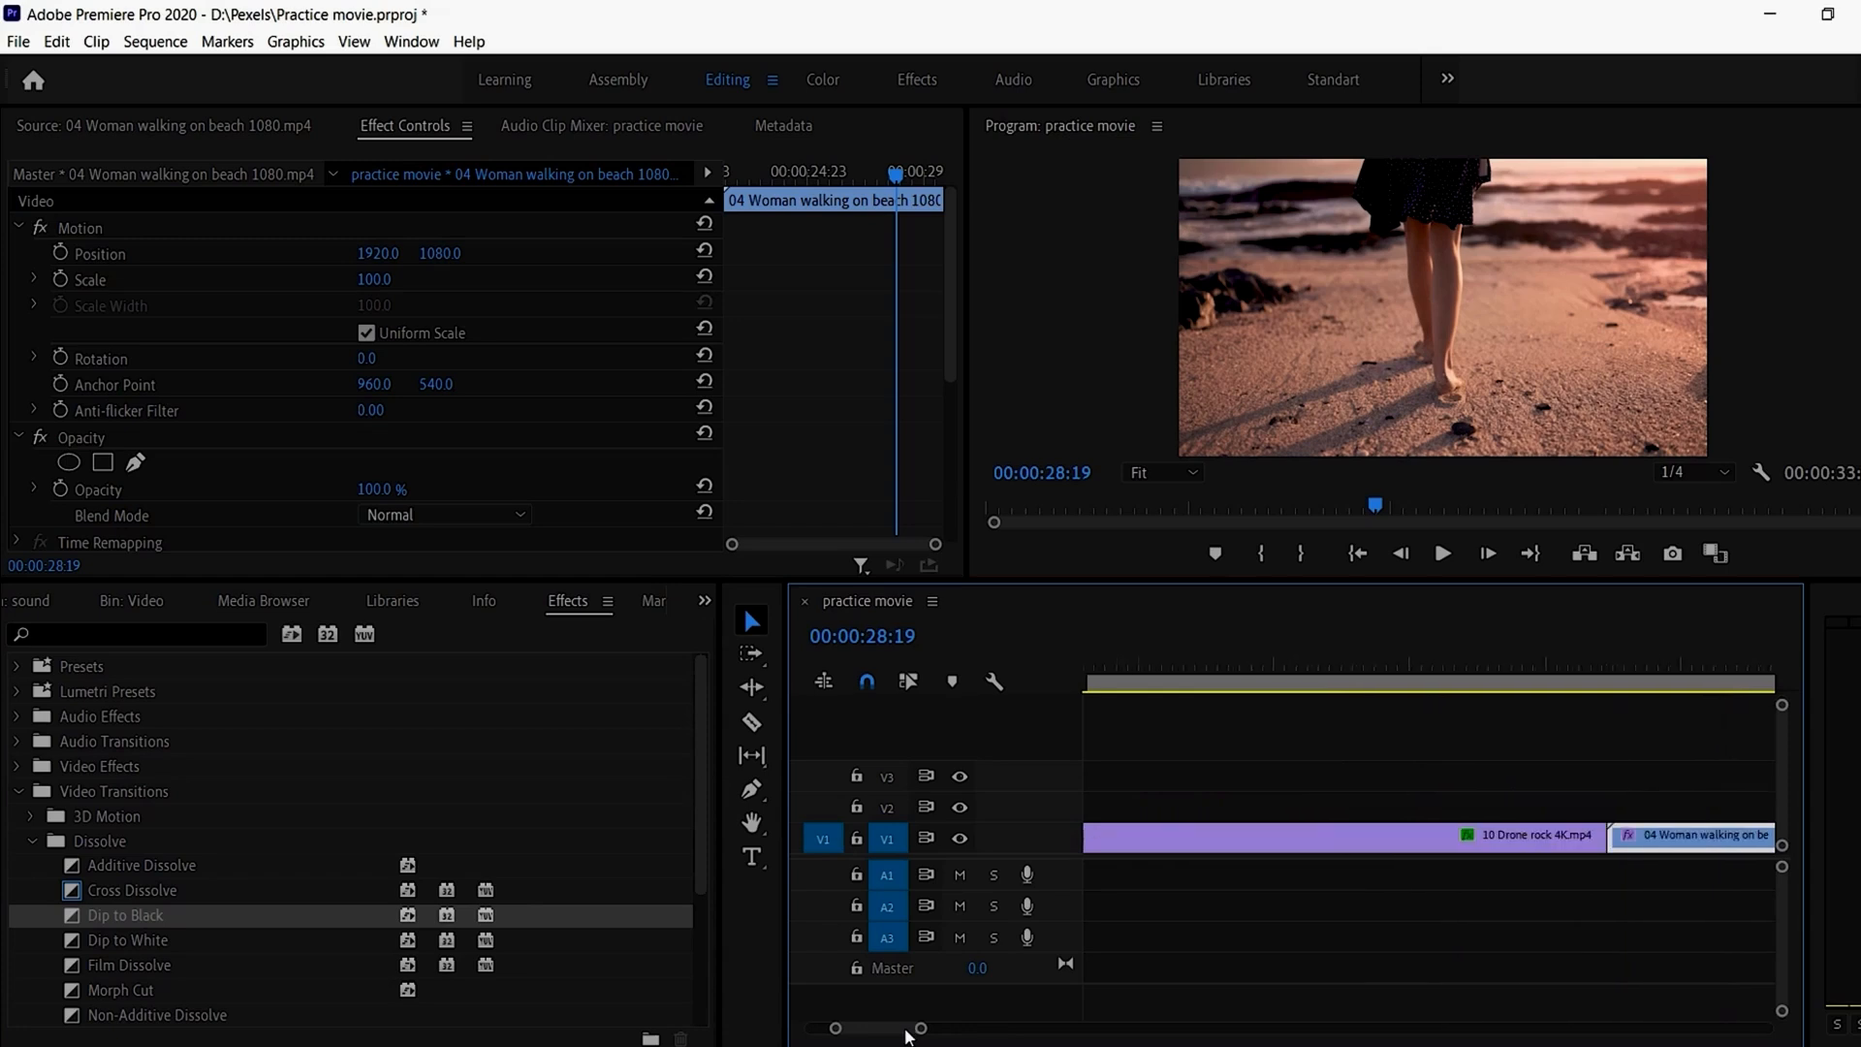
left_click_drag(907, 1035, 912, 1035)
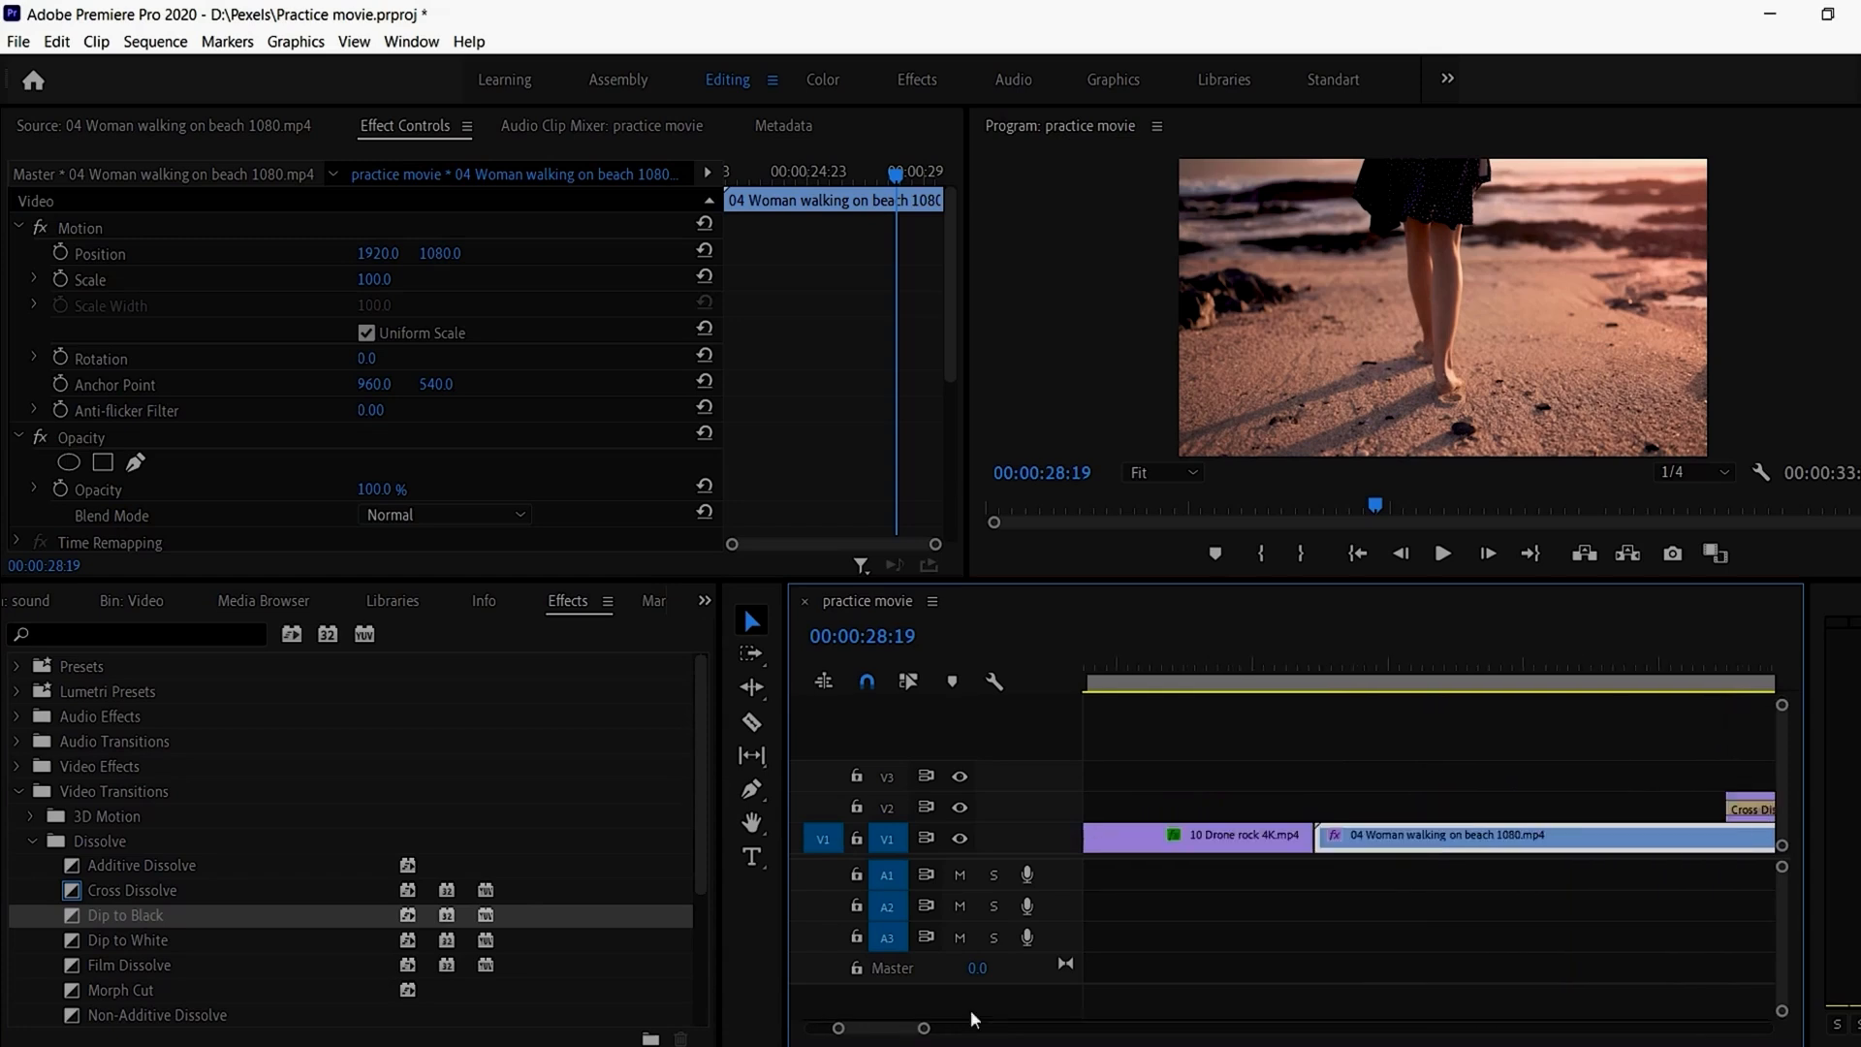
left_click(1310, 666)
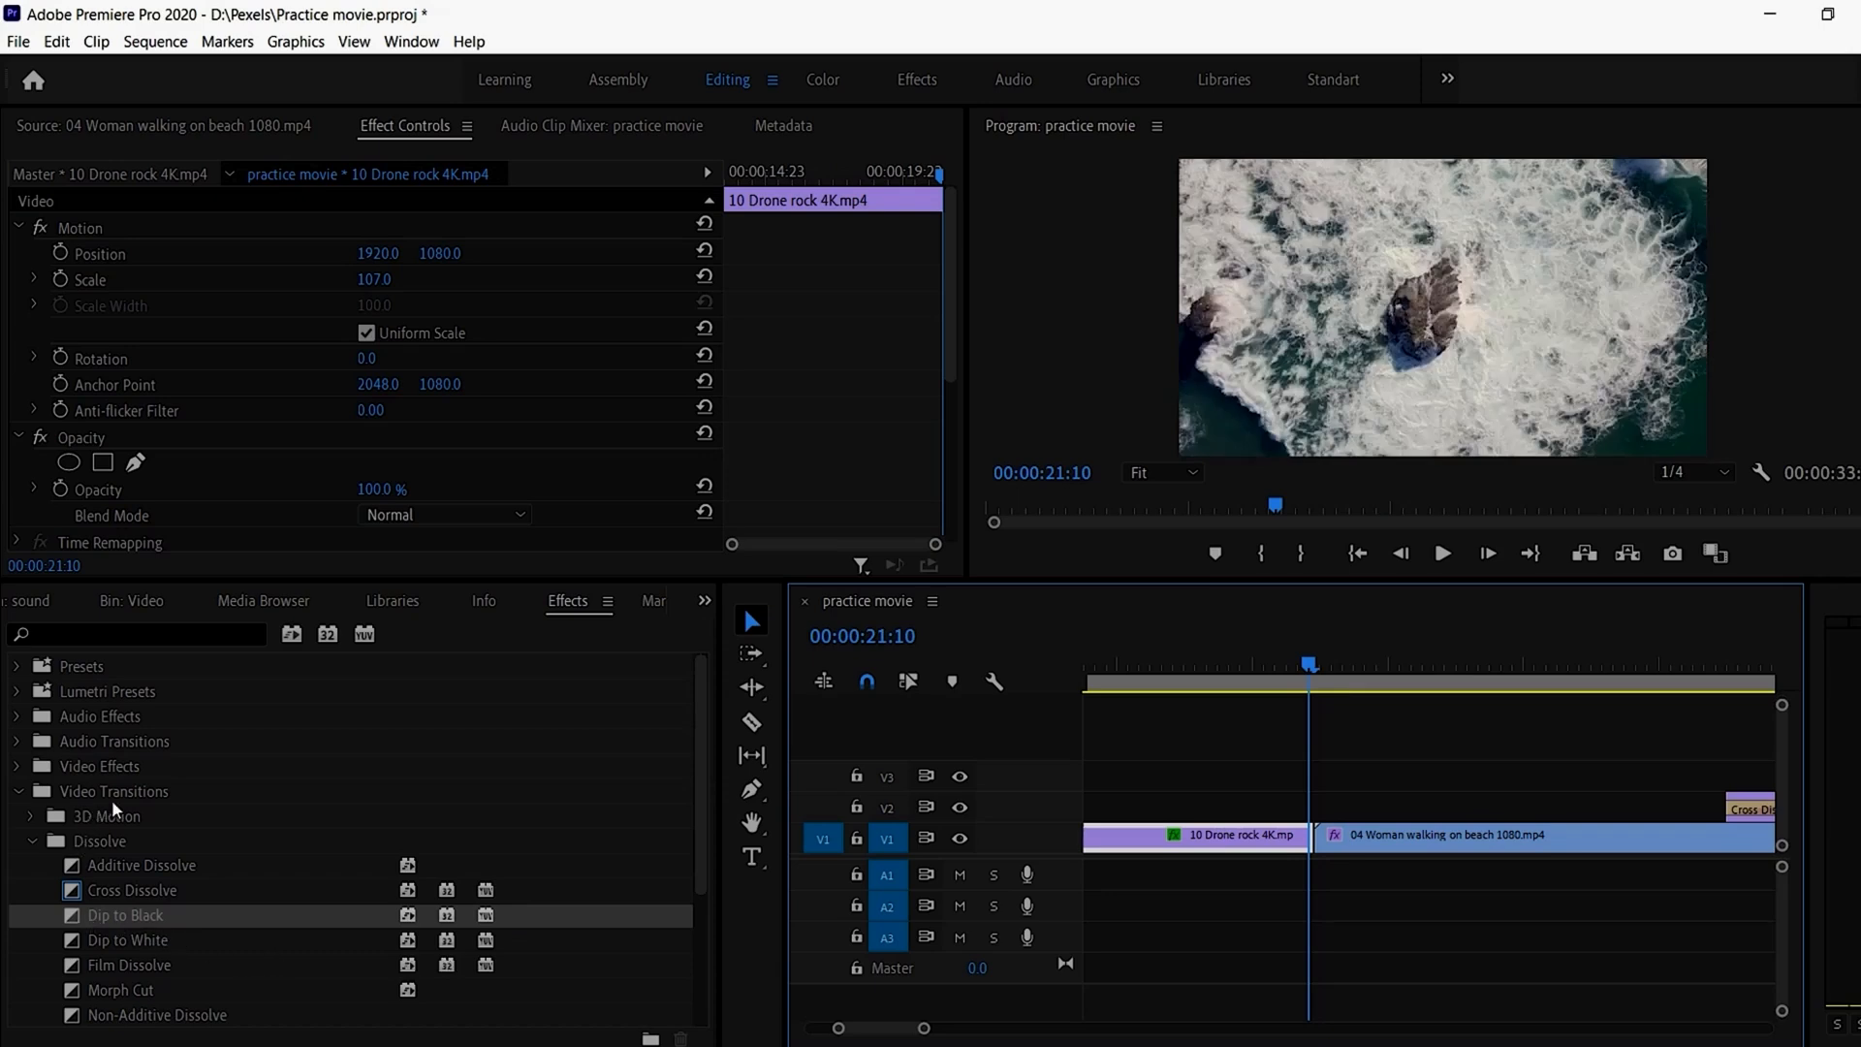
left_click_drag(904, 905, 1307, 849)
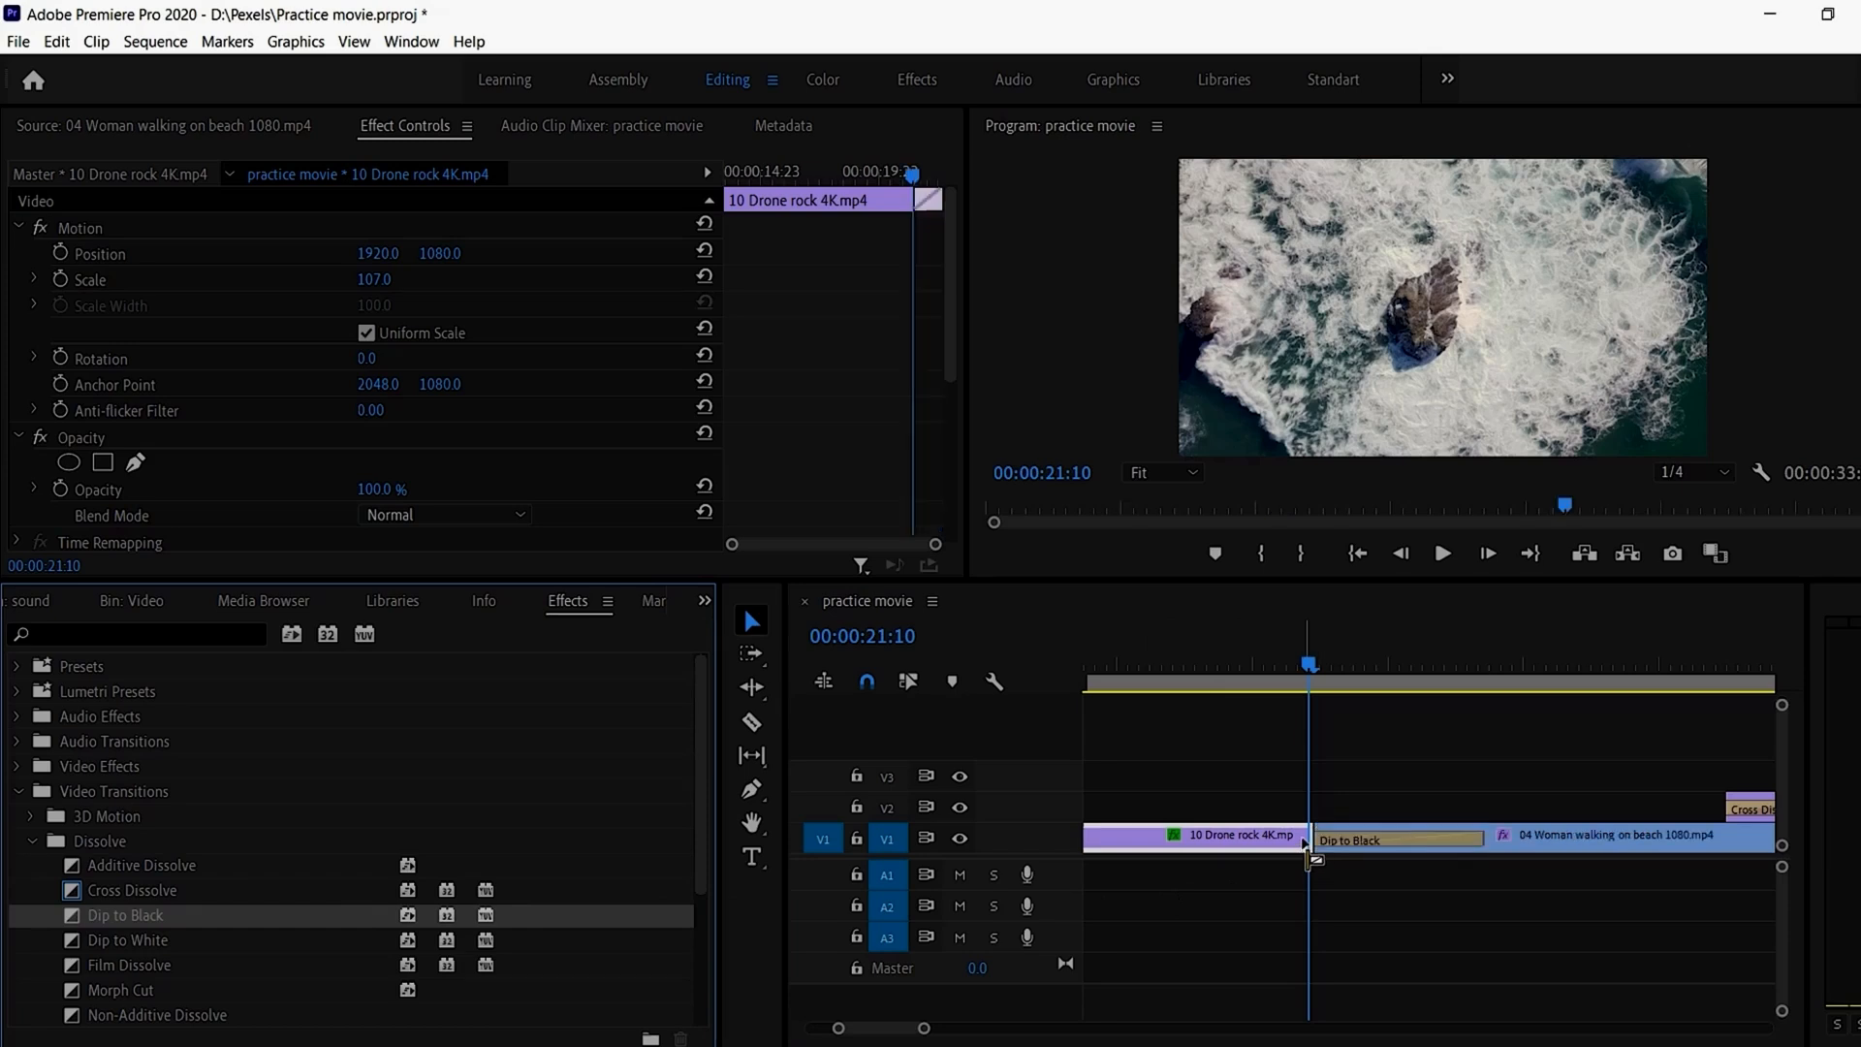
left_click(1361, 850)
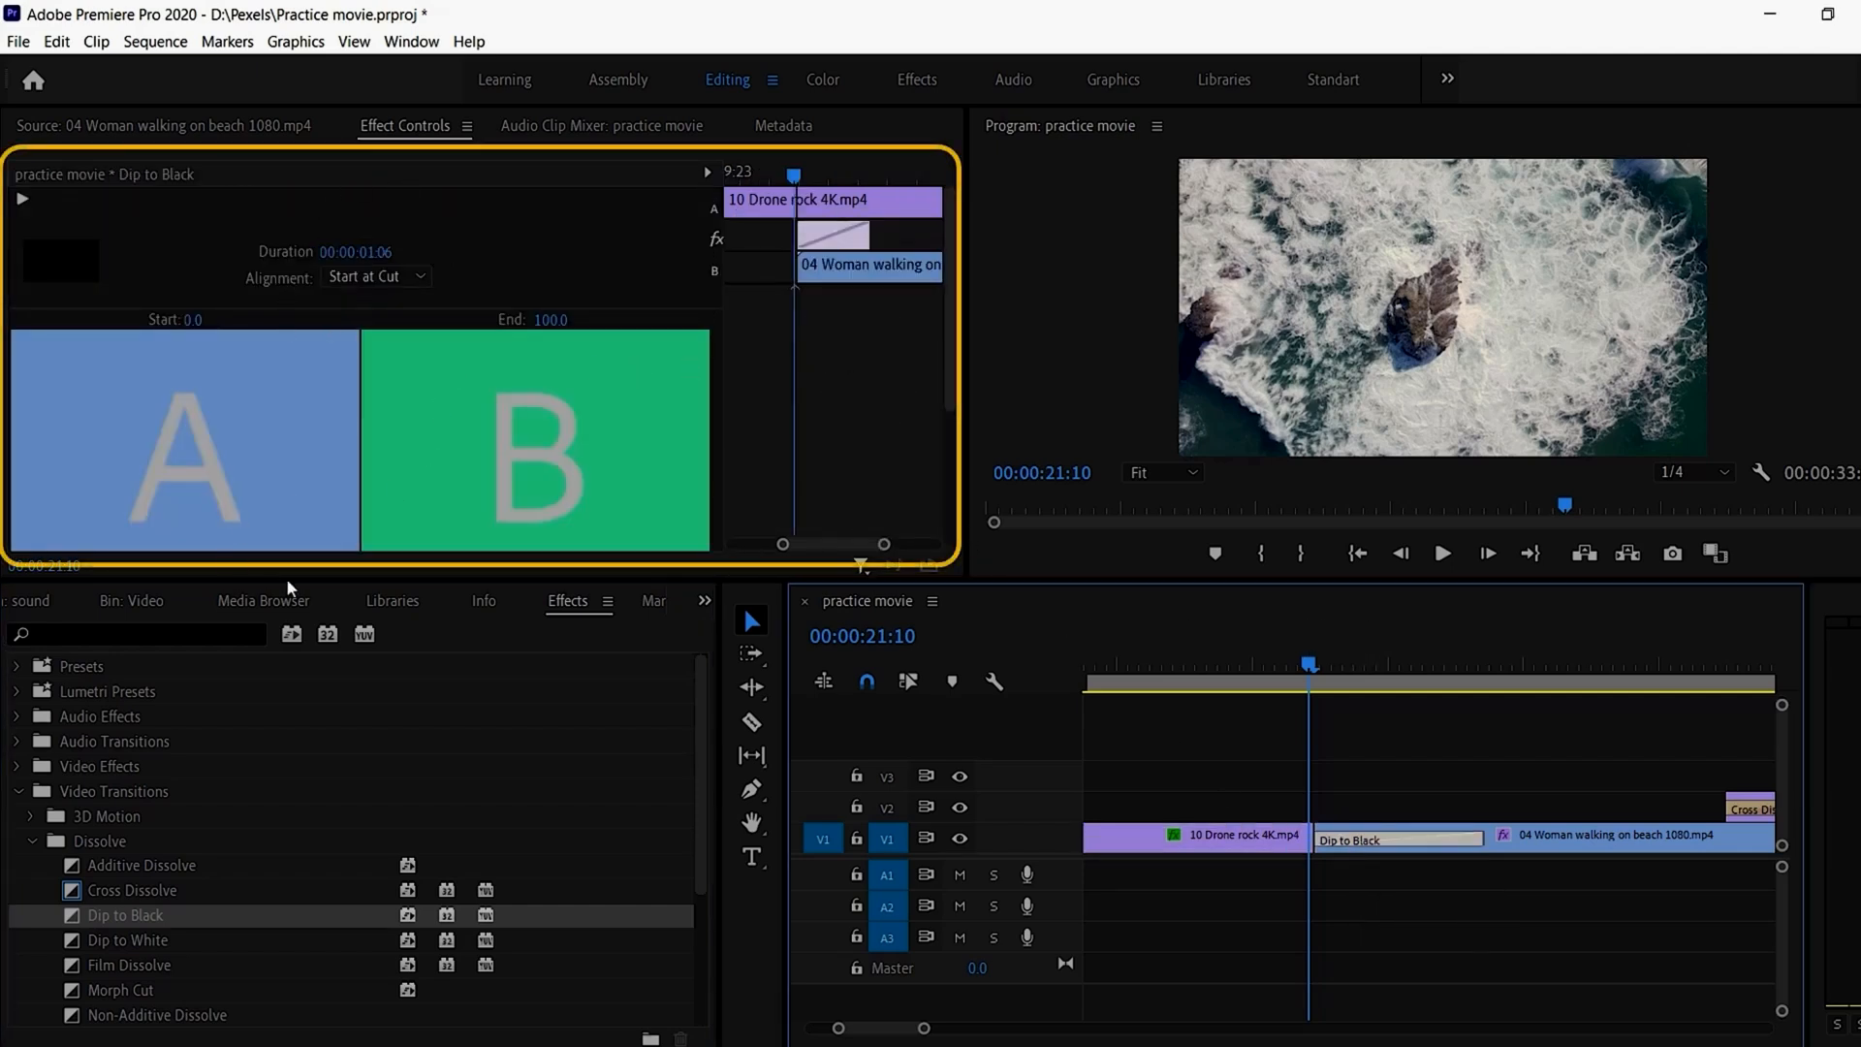
mouse_move(822, 233)
left_mouse_down()
mouse_move(791, 231)
mouse_move(807, 231)
left_mouse_up()
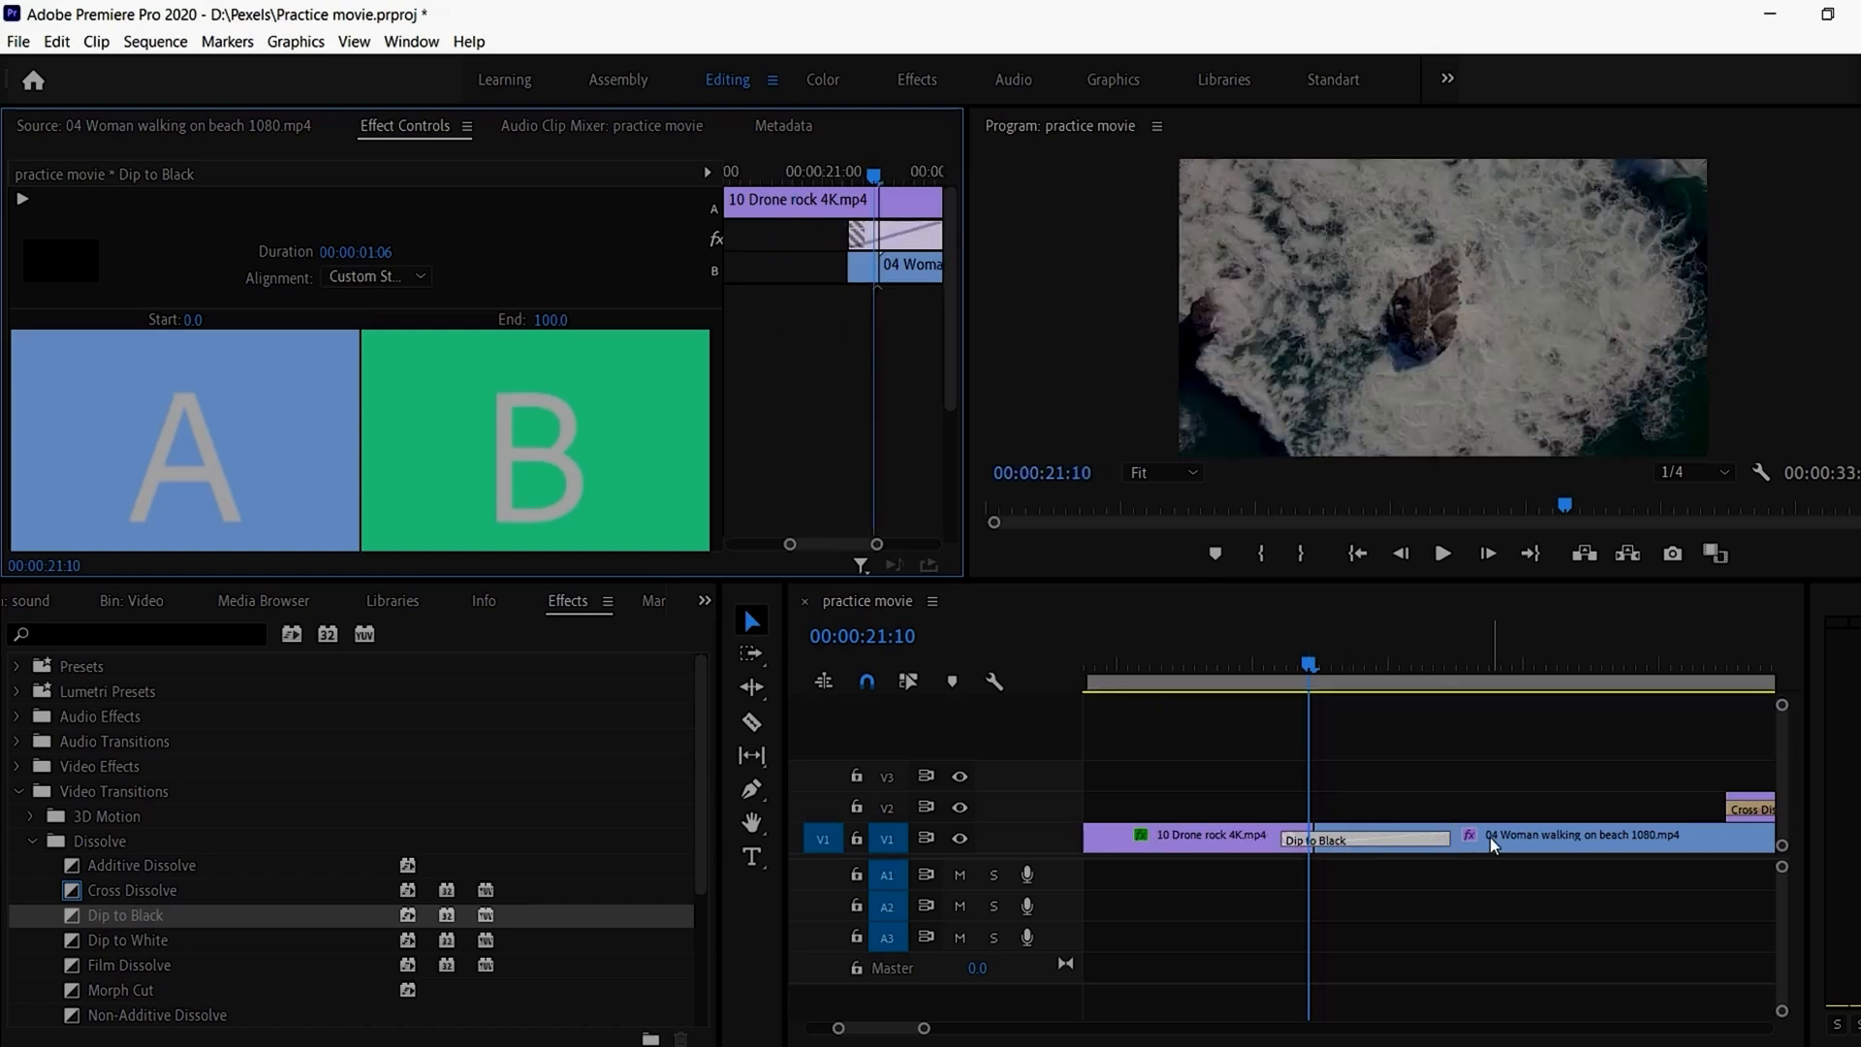
Step: Play the sequence across the Dip to Black transition twice, starting the second run from 00:00:20:20
left_click(1200, 663)
left_click(1442, 556)
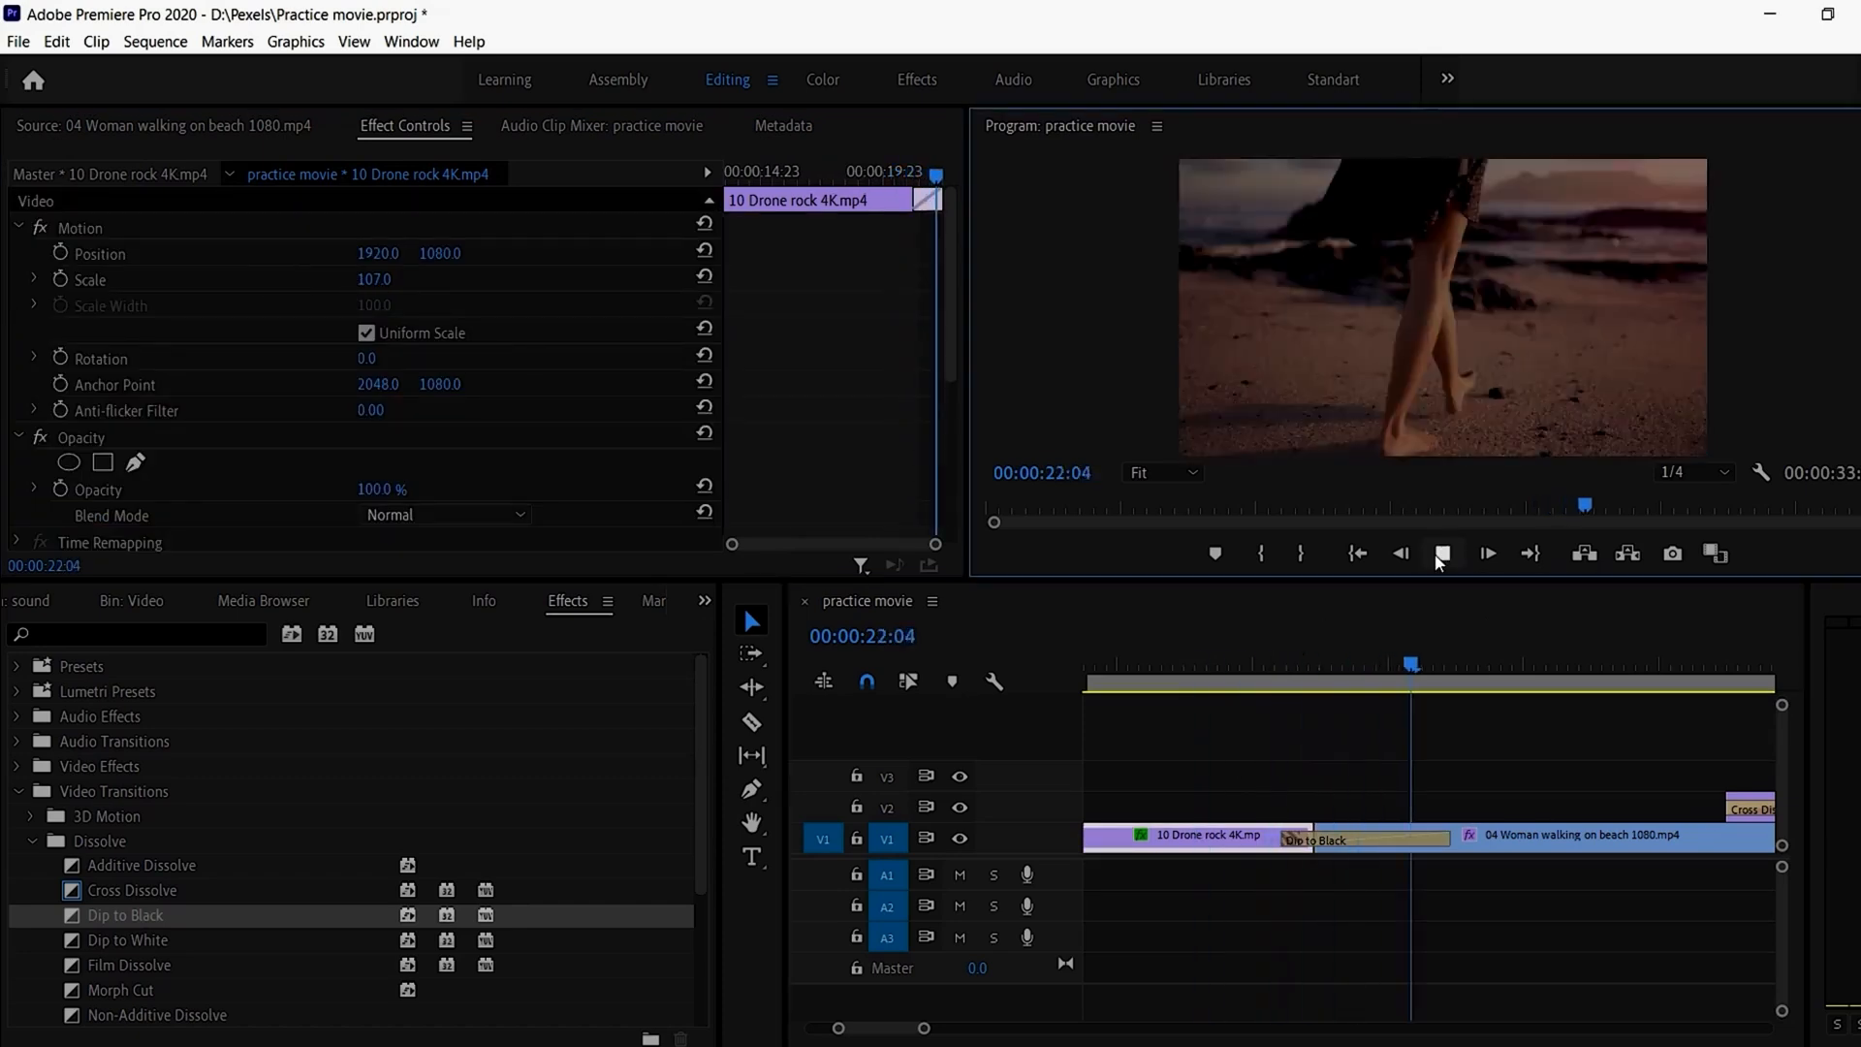
left_click(1348, 717)
left_click(1233, 671)
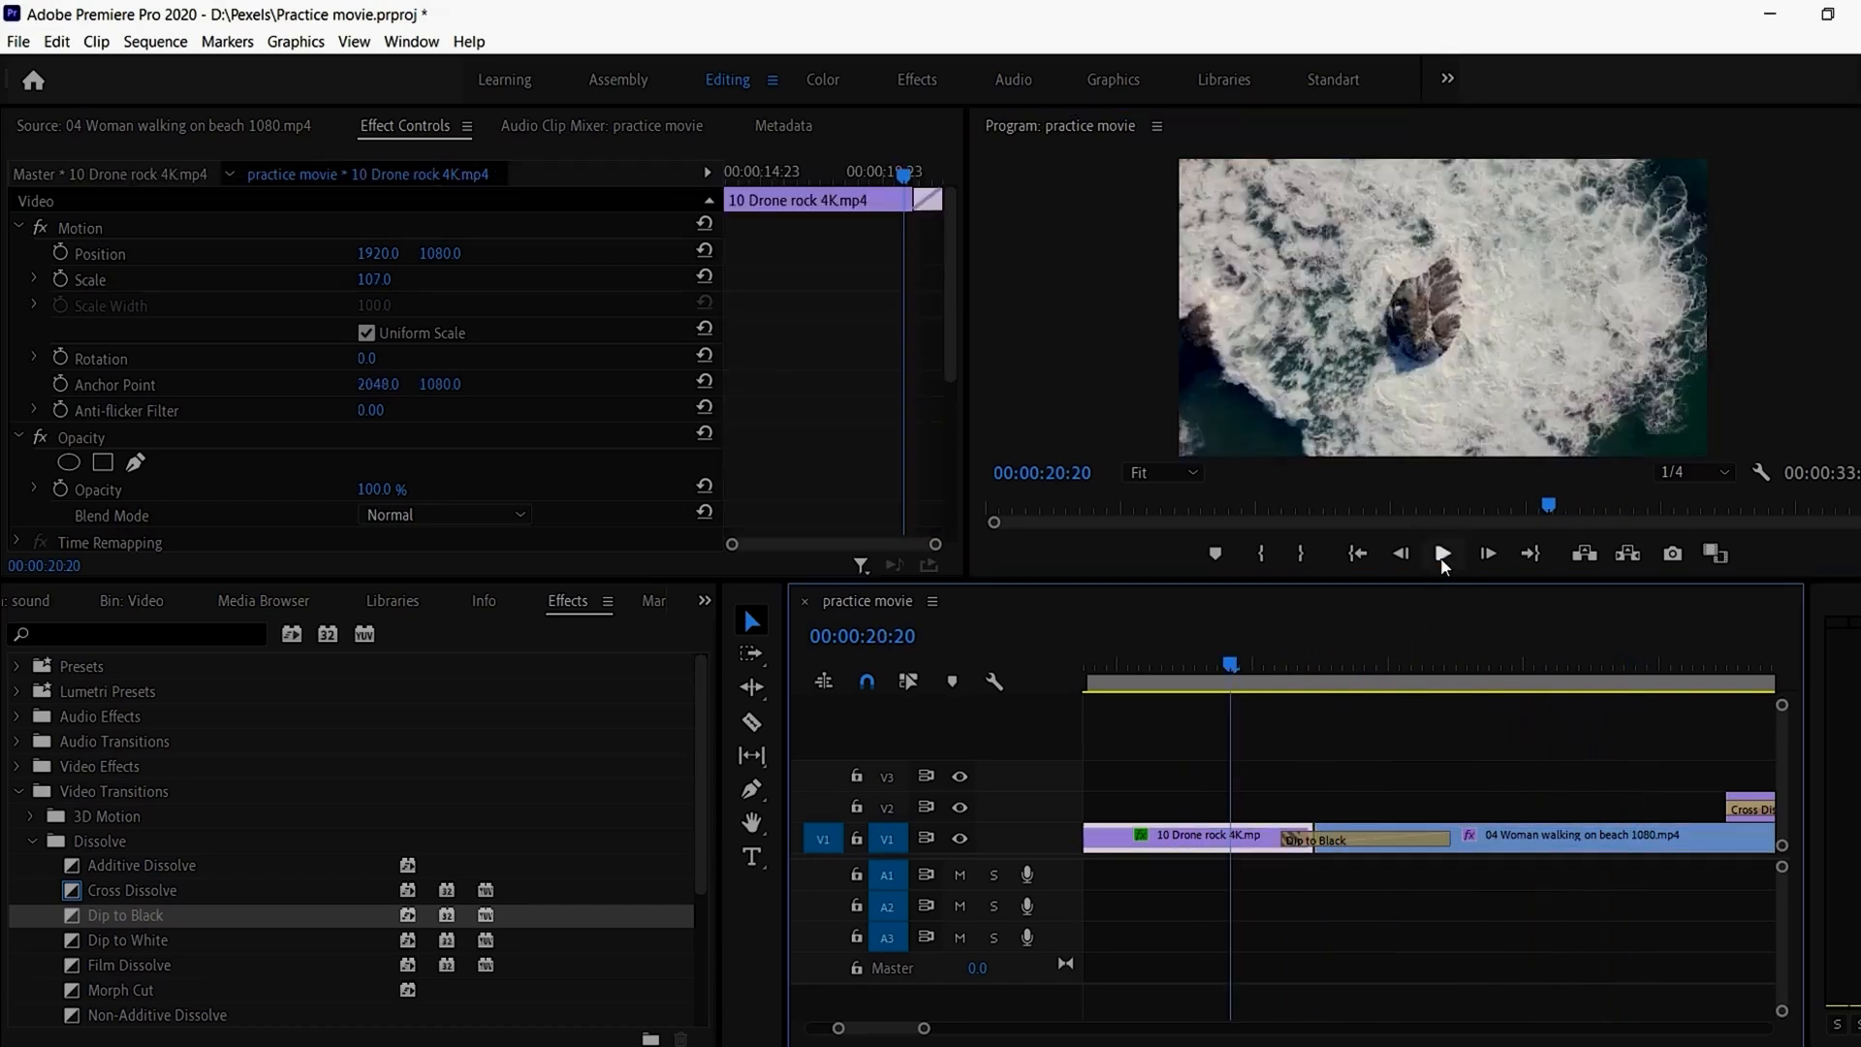
left_click(1442, 557)
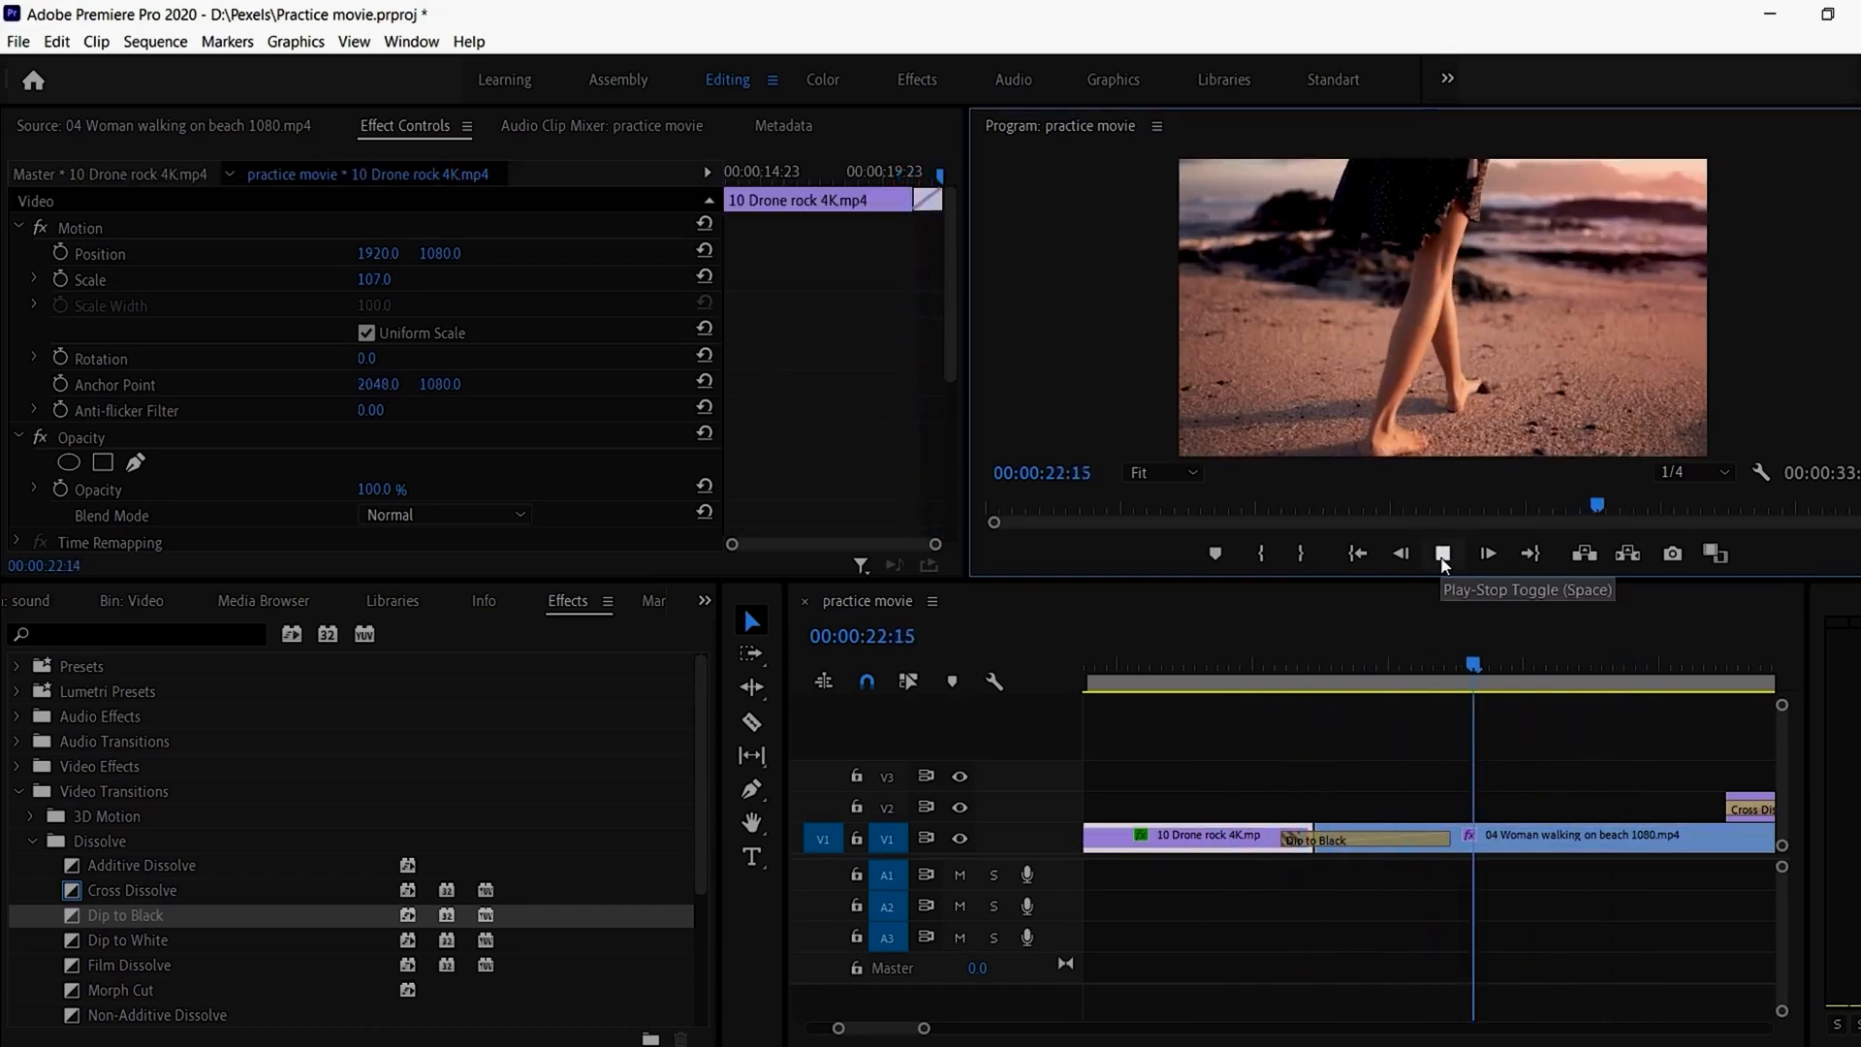
left_click(1443, 557)
Step: Replace the Dip to Black with a Film Dissolve at the same cut and shift it earlier so it overlaps both clips
left_click(1350, 843)
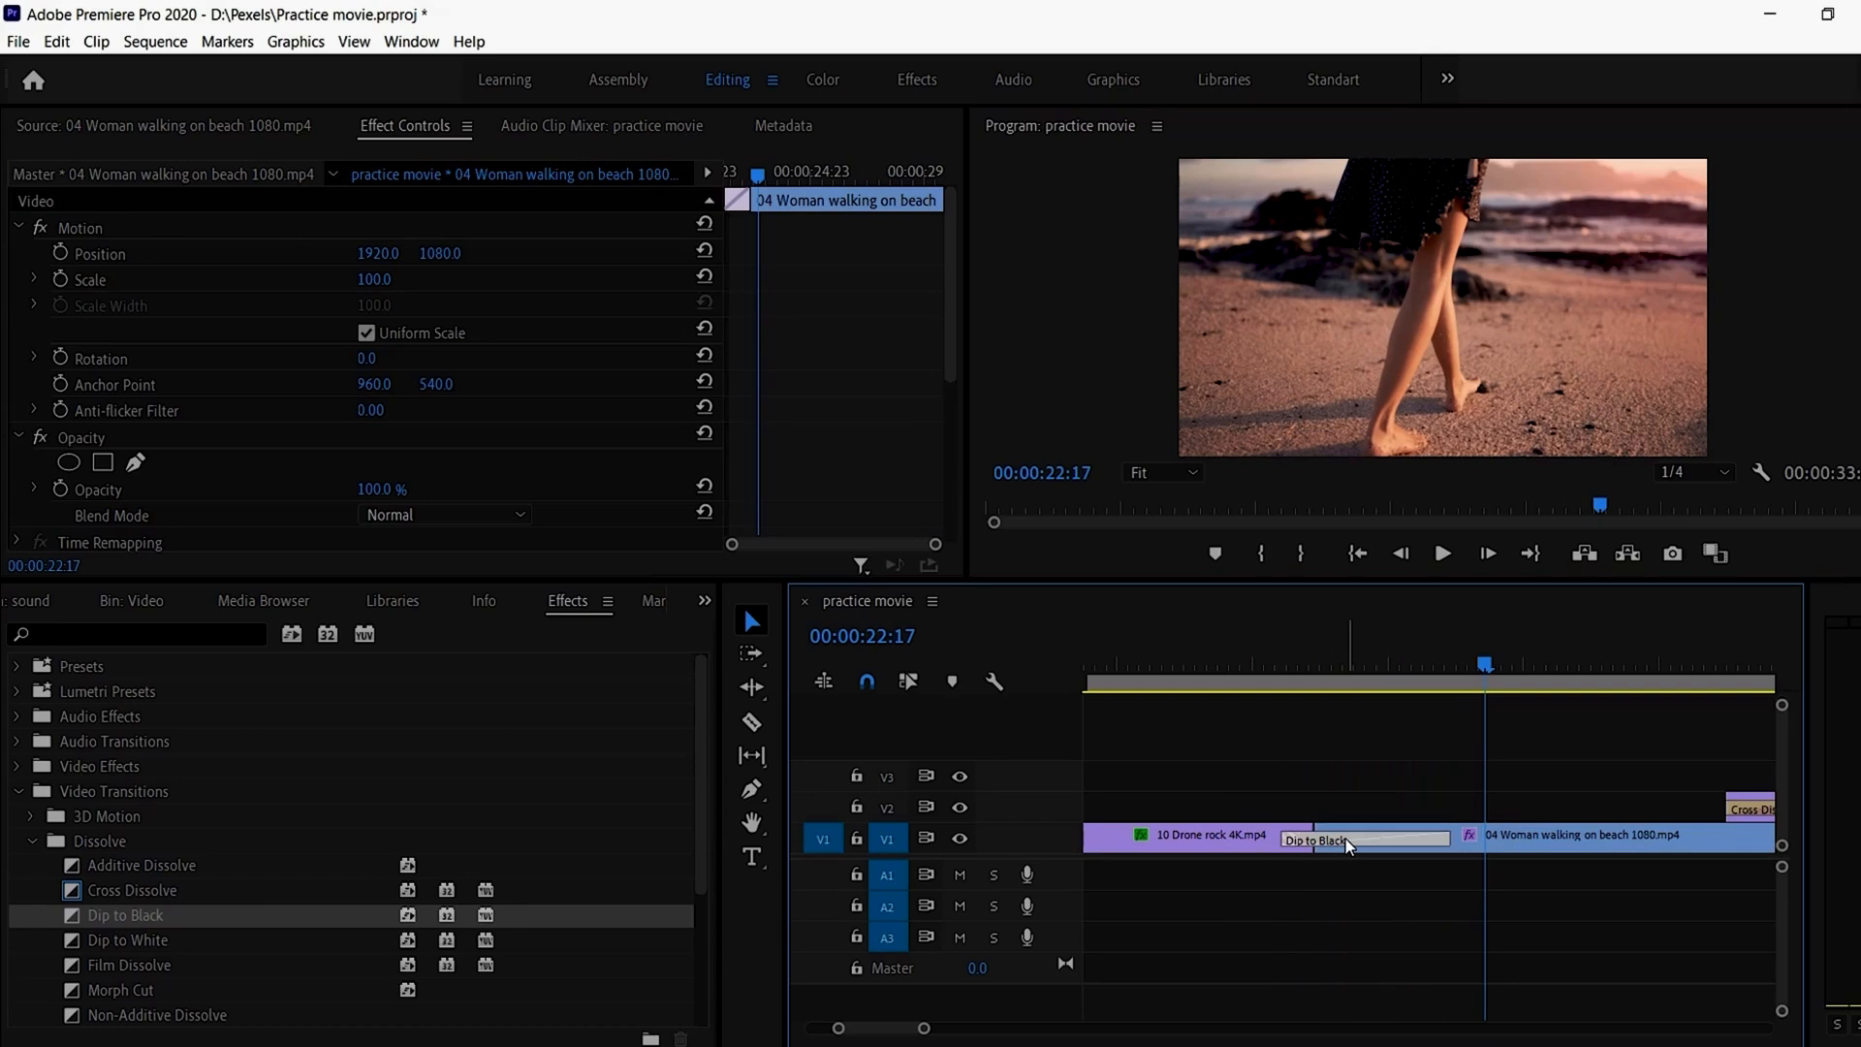
key("Delete")
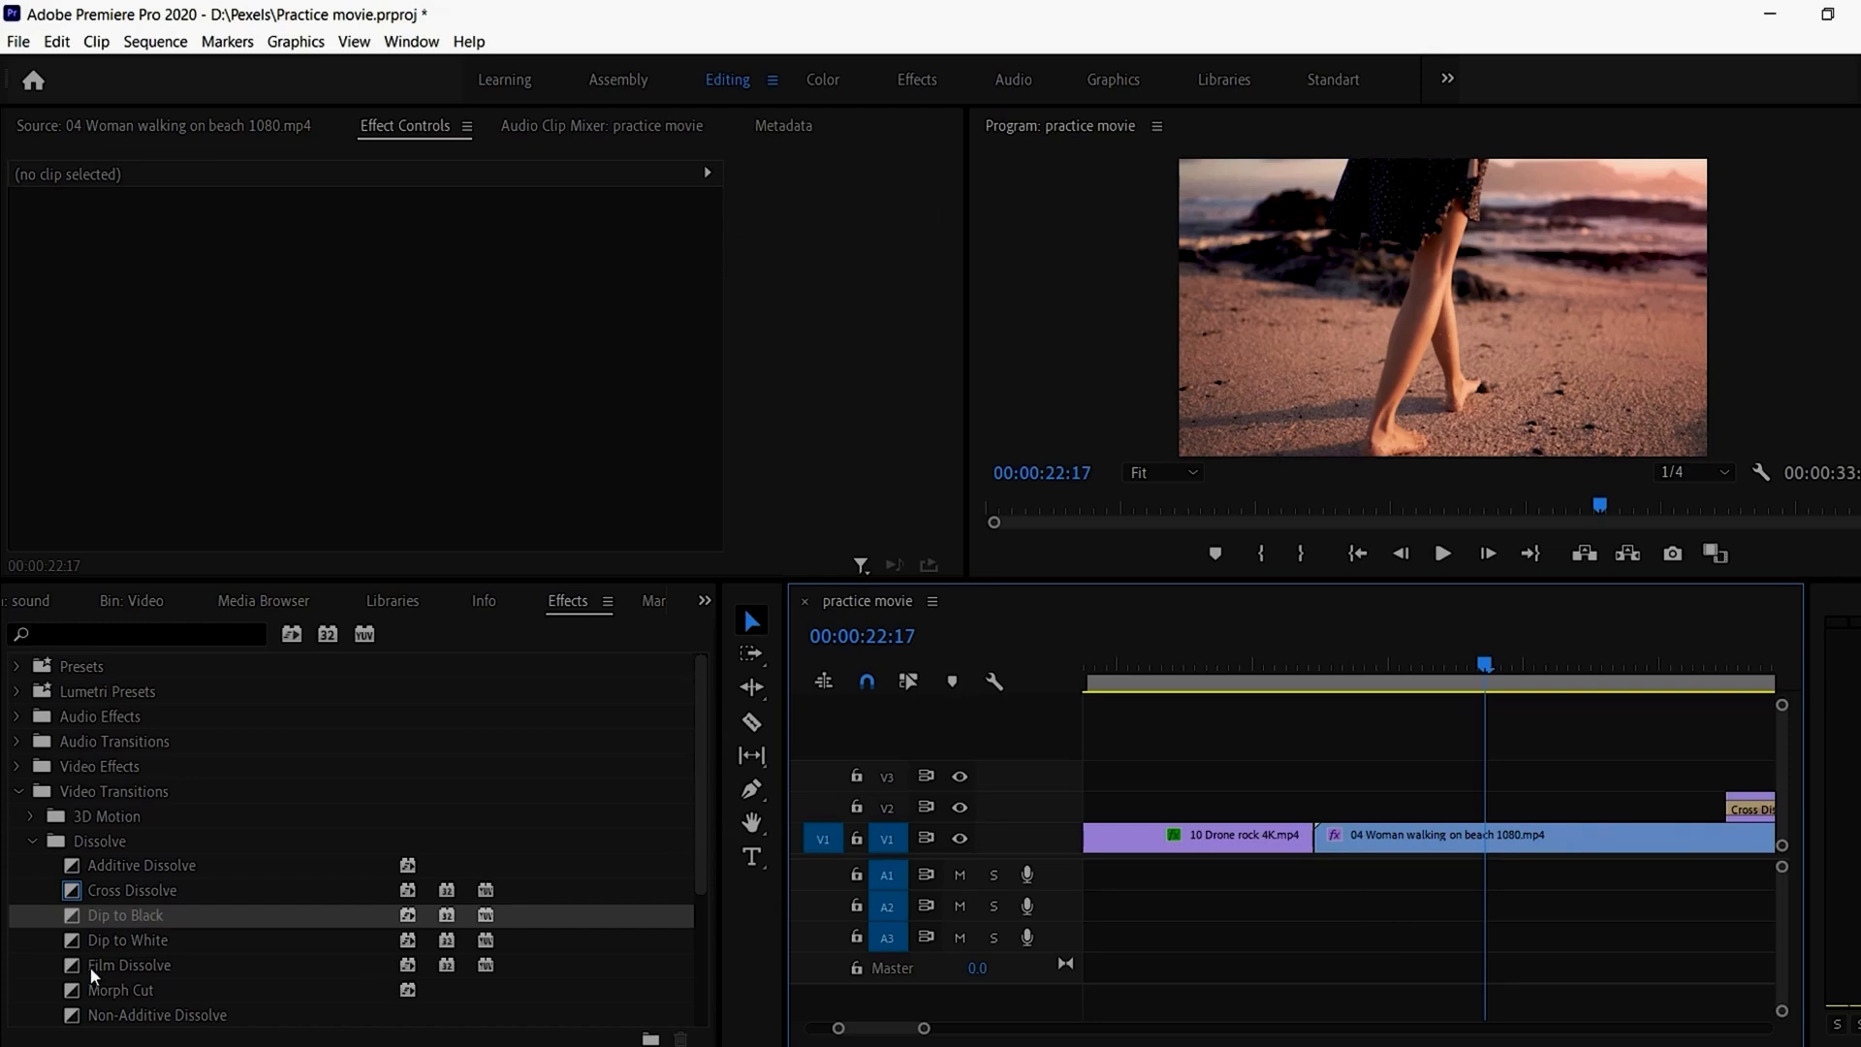
left_click_drag(79, 972, 1318, 832)
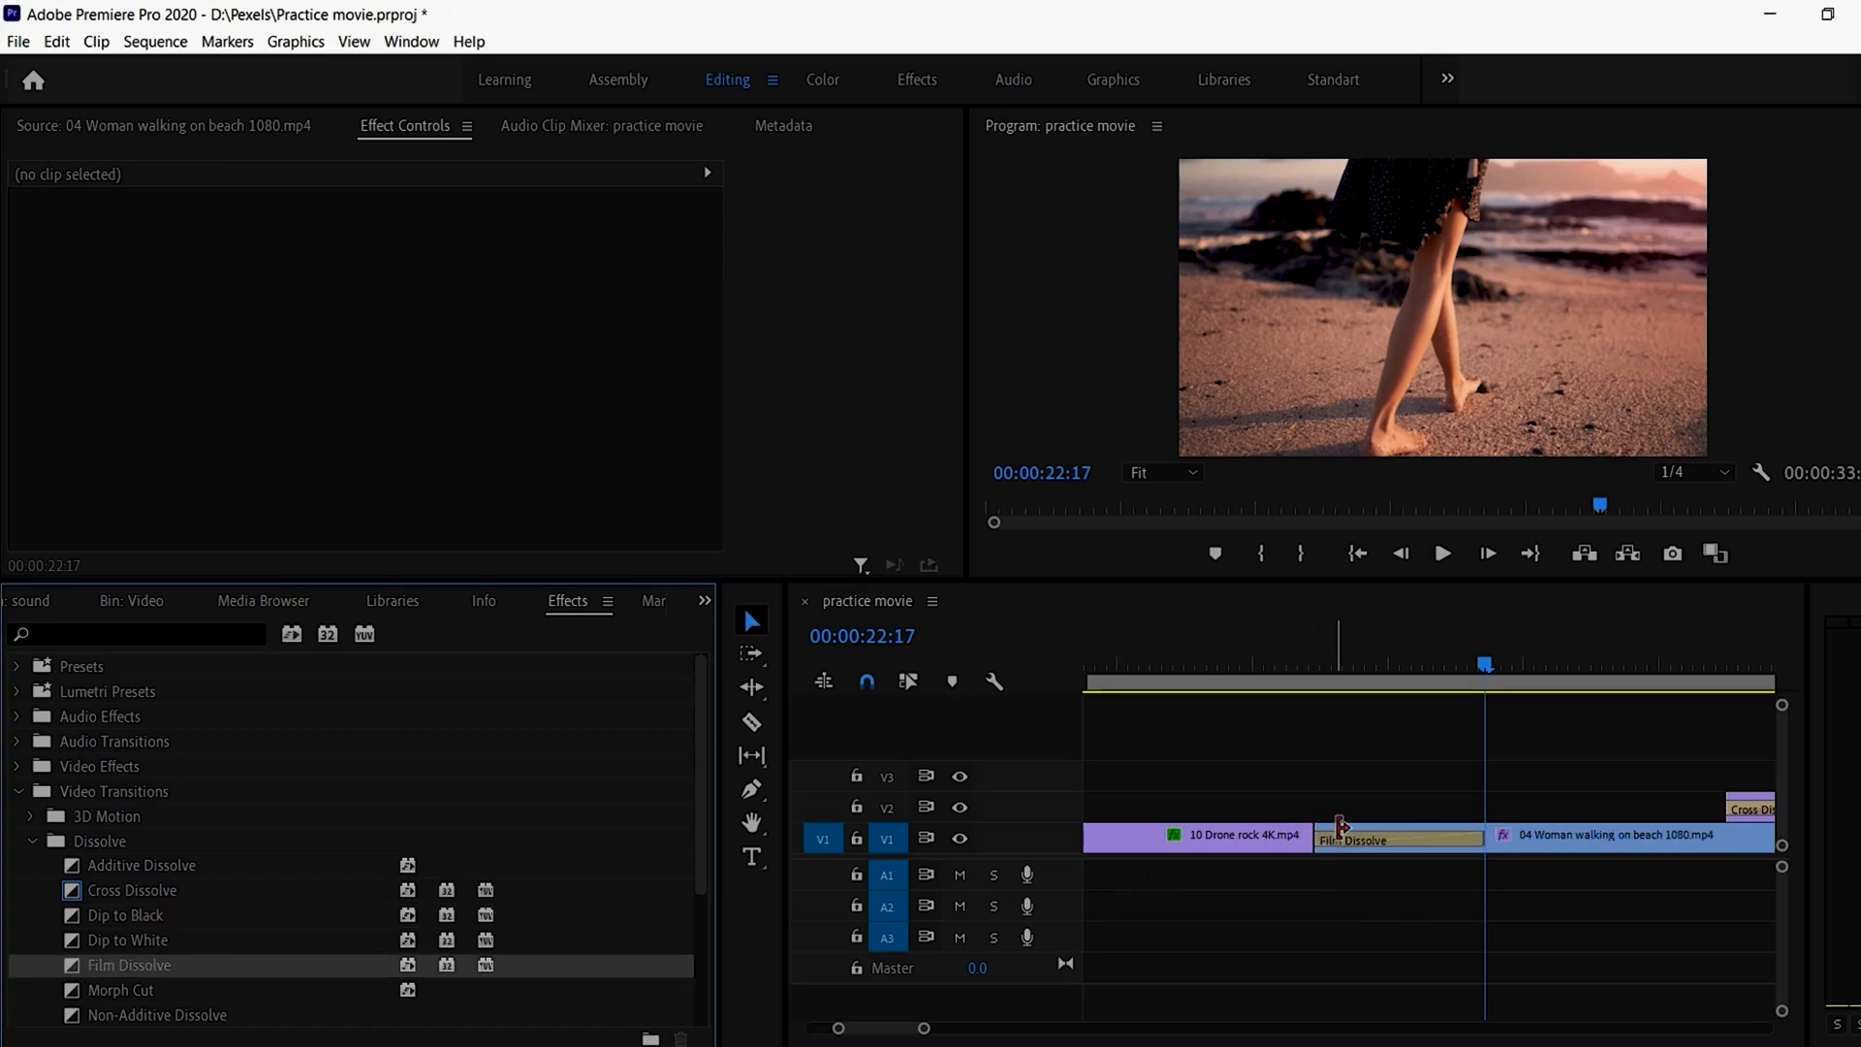
left_click(1348, 844)
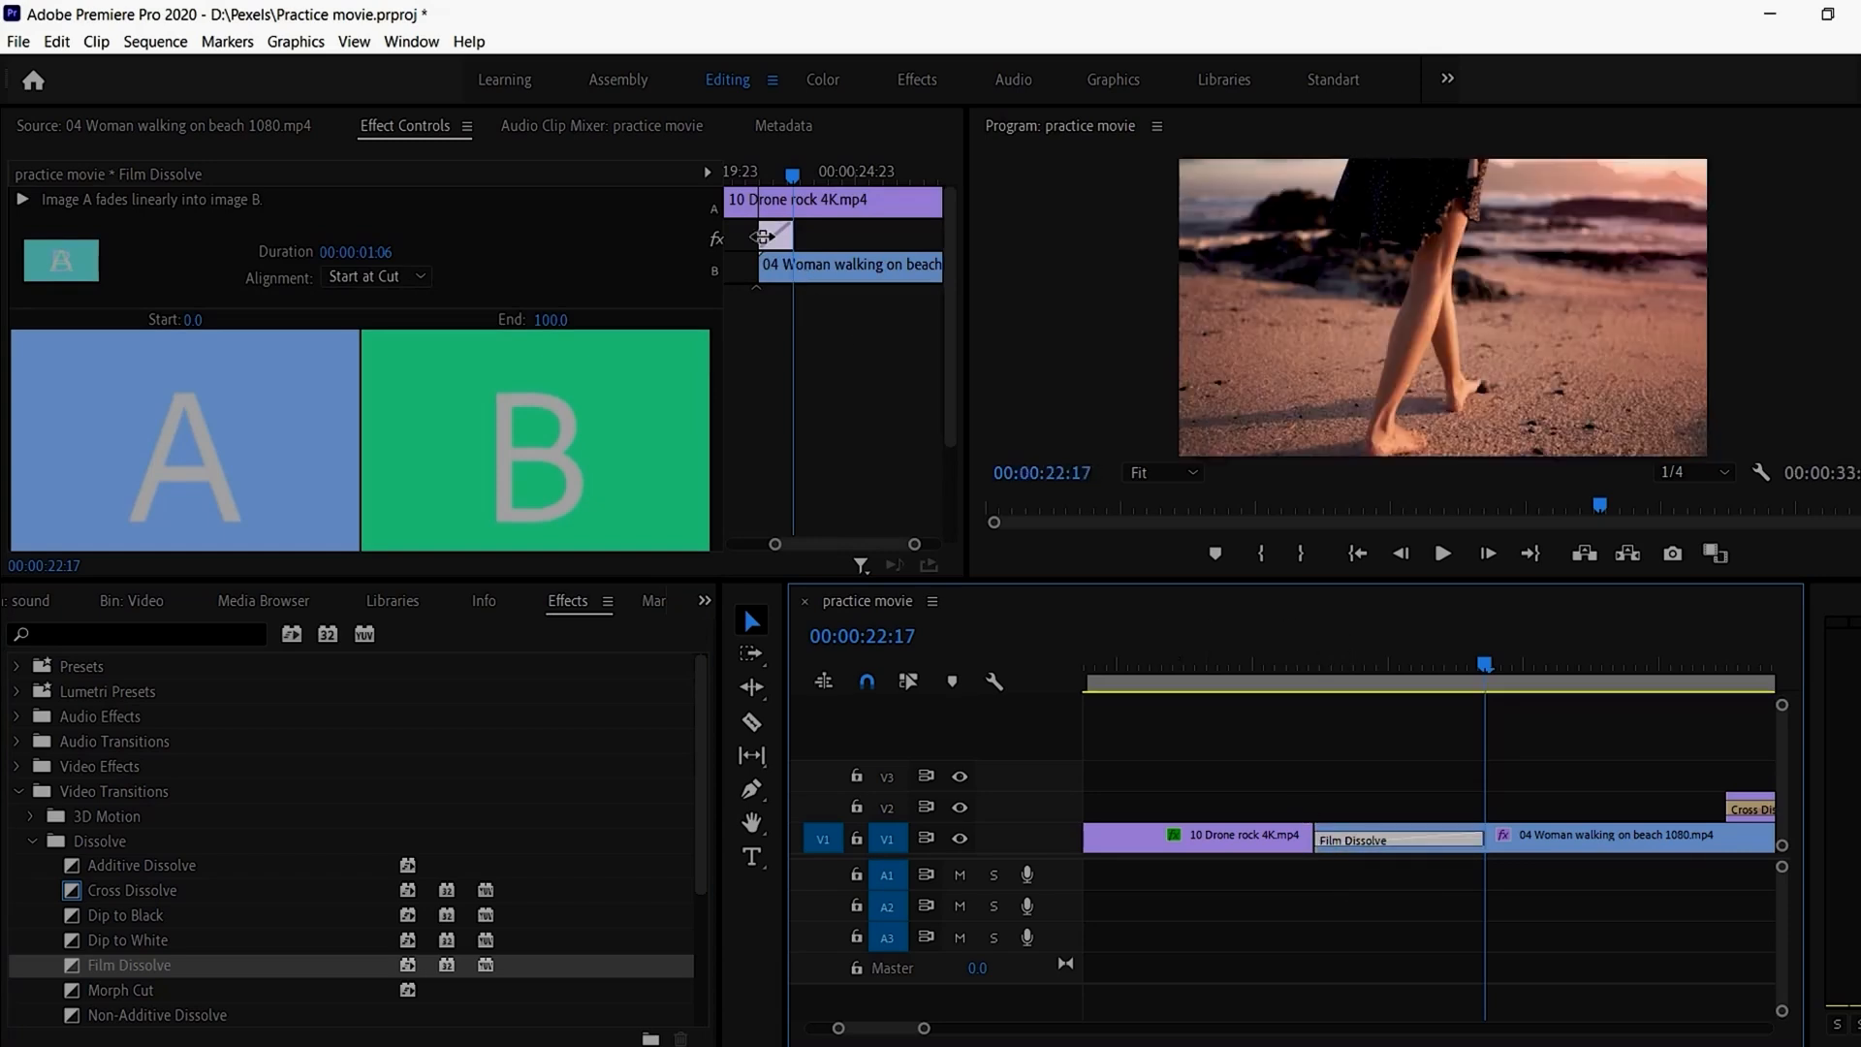
mouse_move(763, 236)
left_mouse_down()
mouse_move(734, 236)
mouse_move(773, 260)
left_mouse_up()
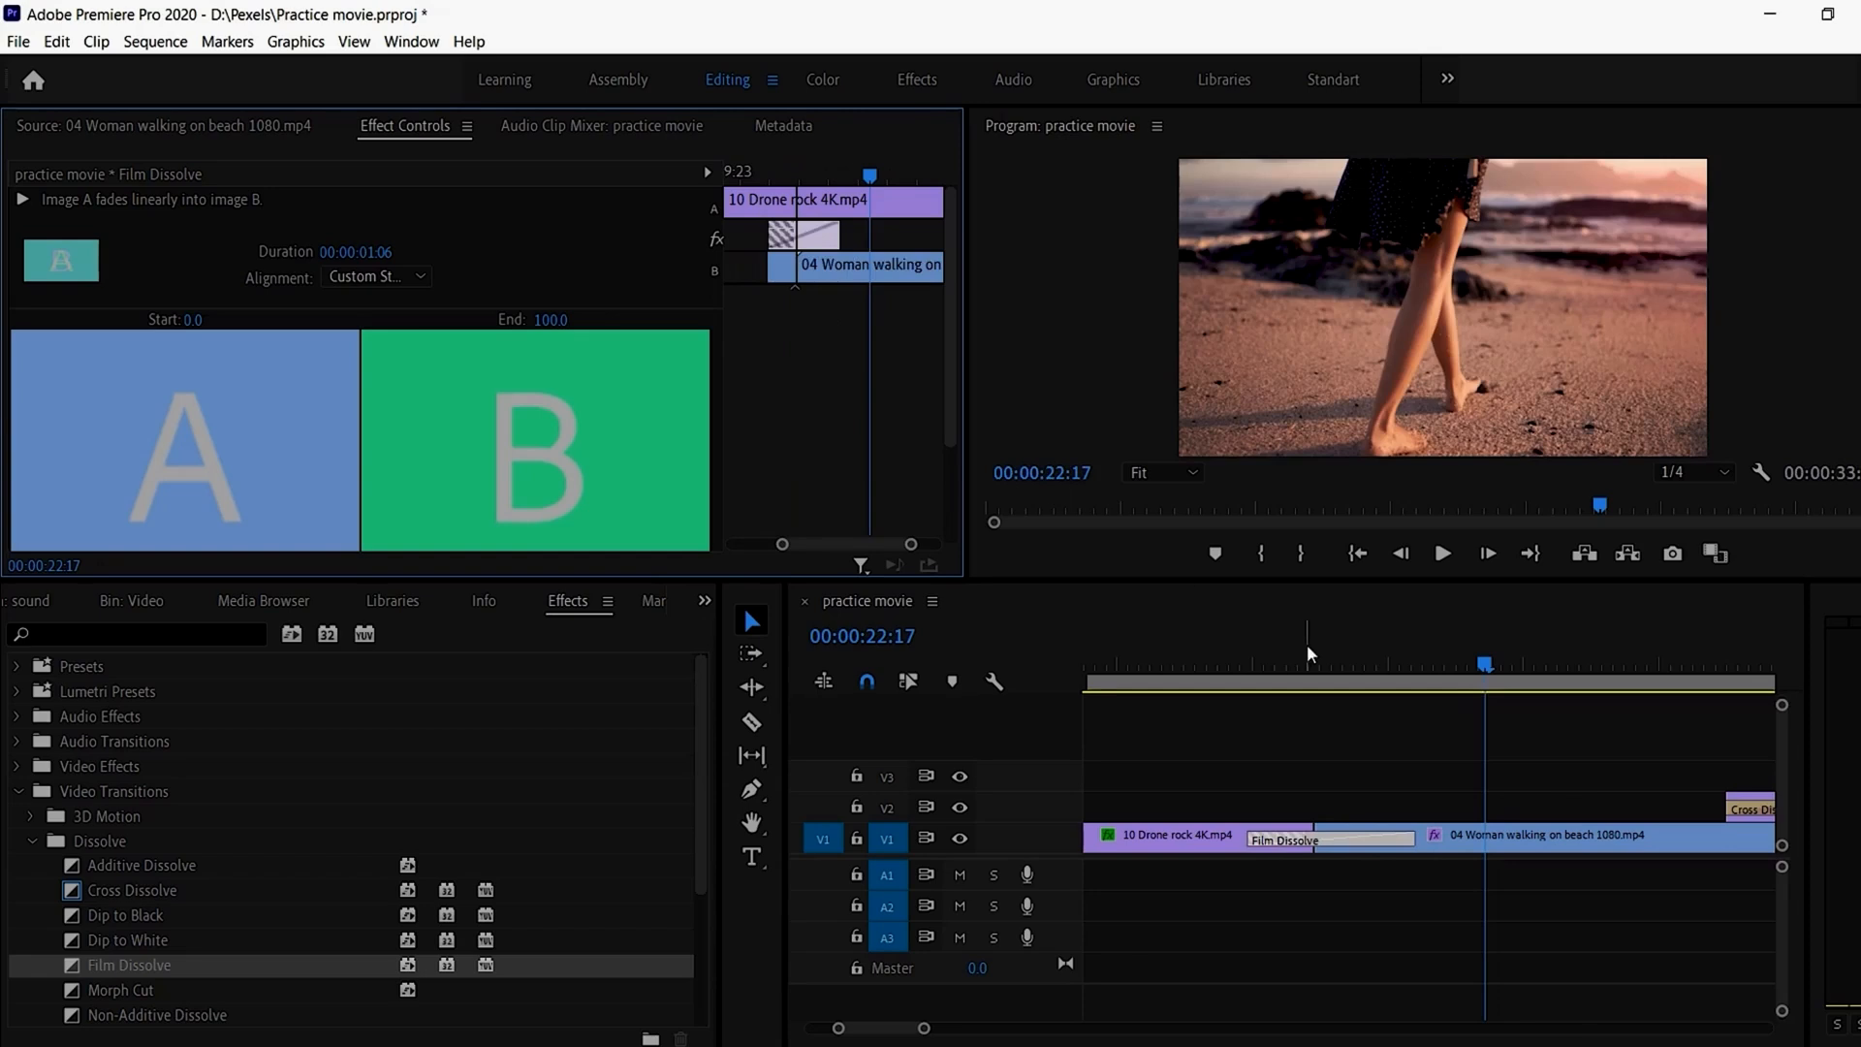
Step: Play the sequence across the Film Dissolve twice, from 00:00:20:19 and from 00:00:20:15
left_click(1227, 659)
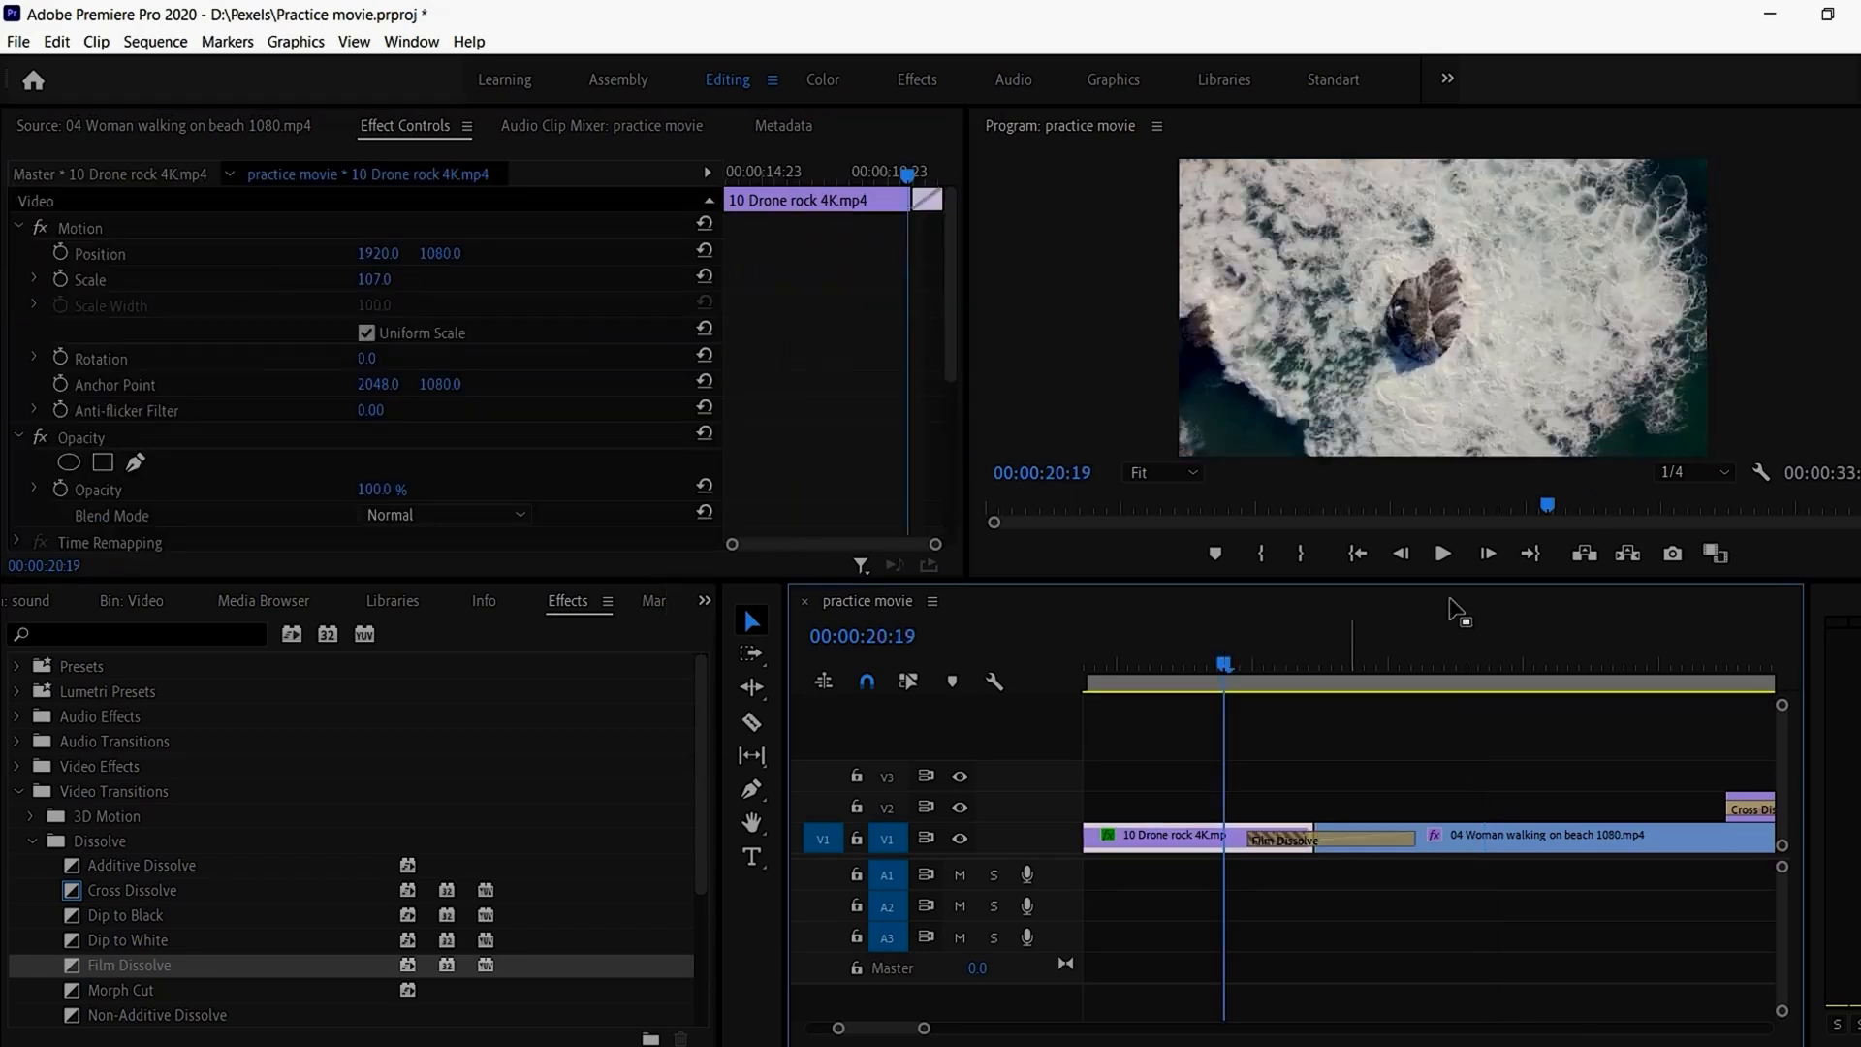
left_click(1443, 554)
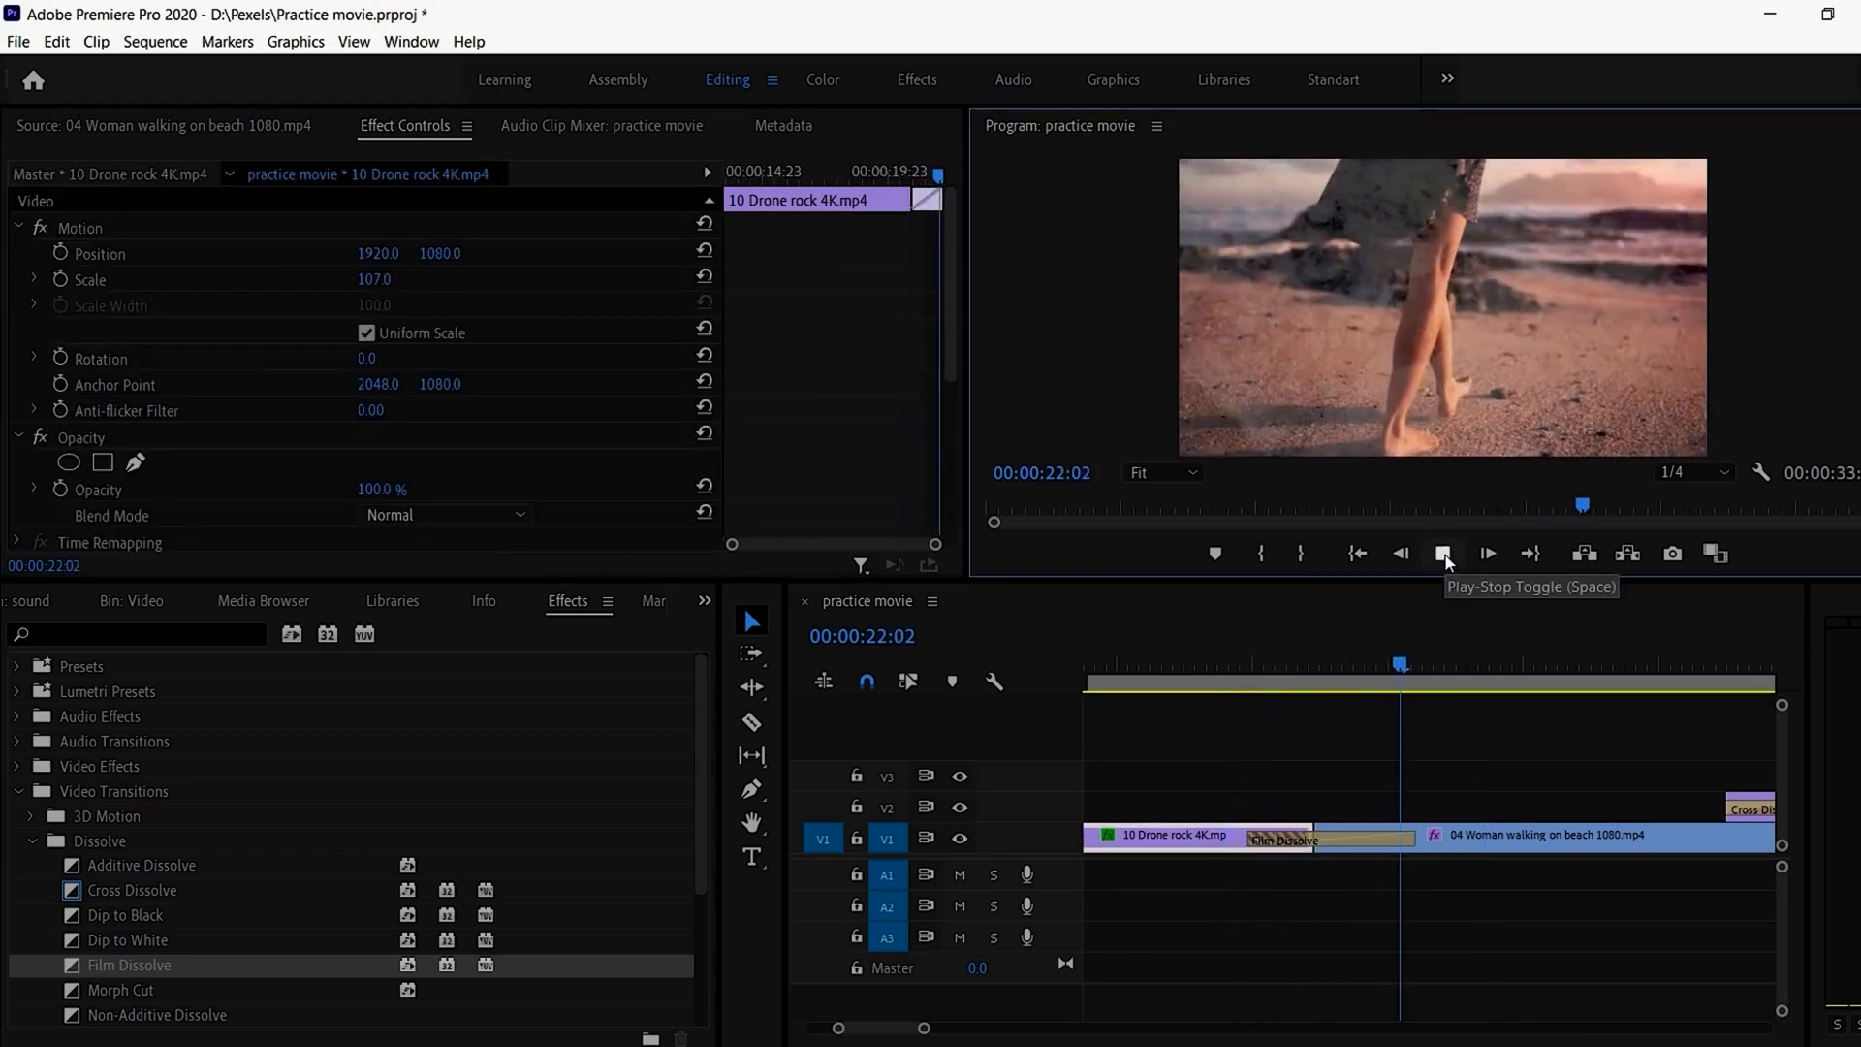
left_click(1337, 846)
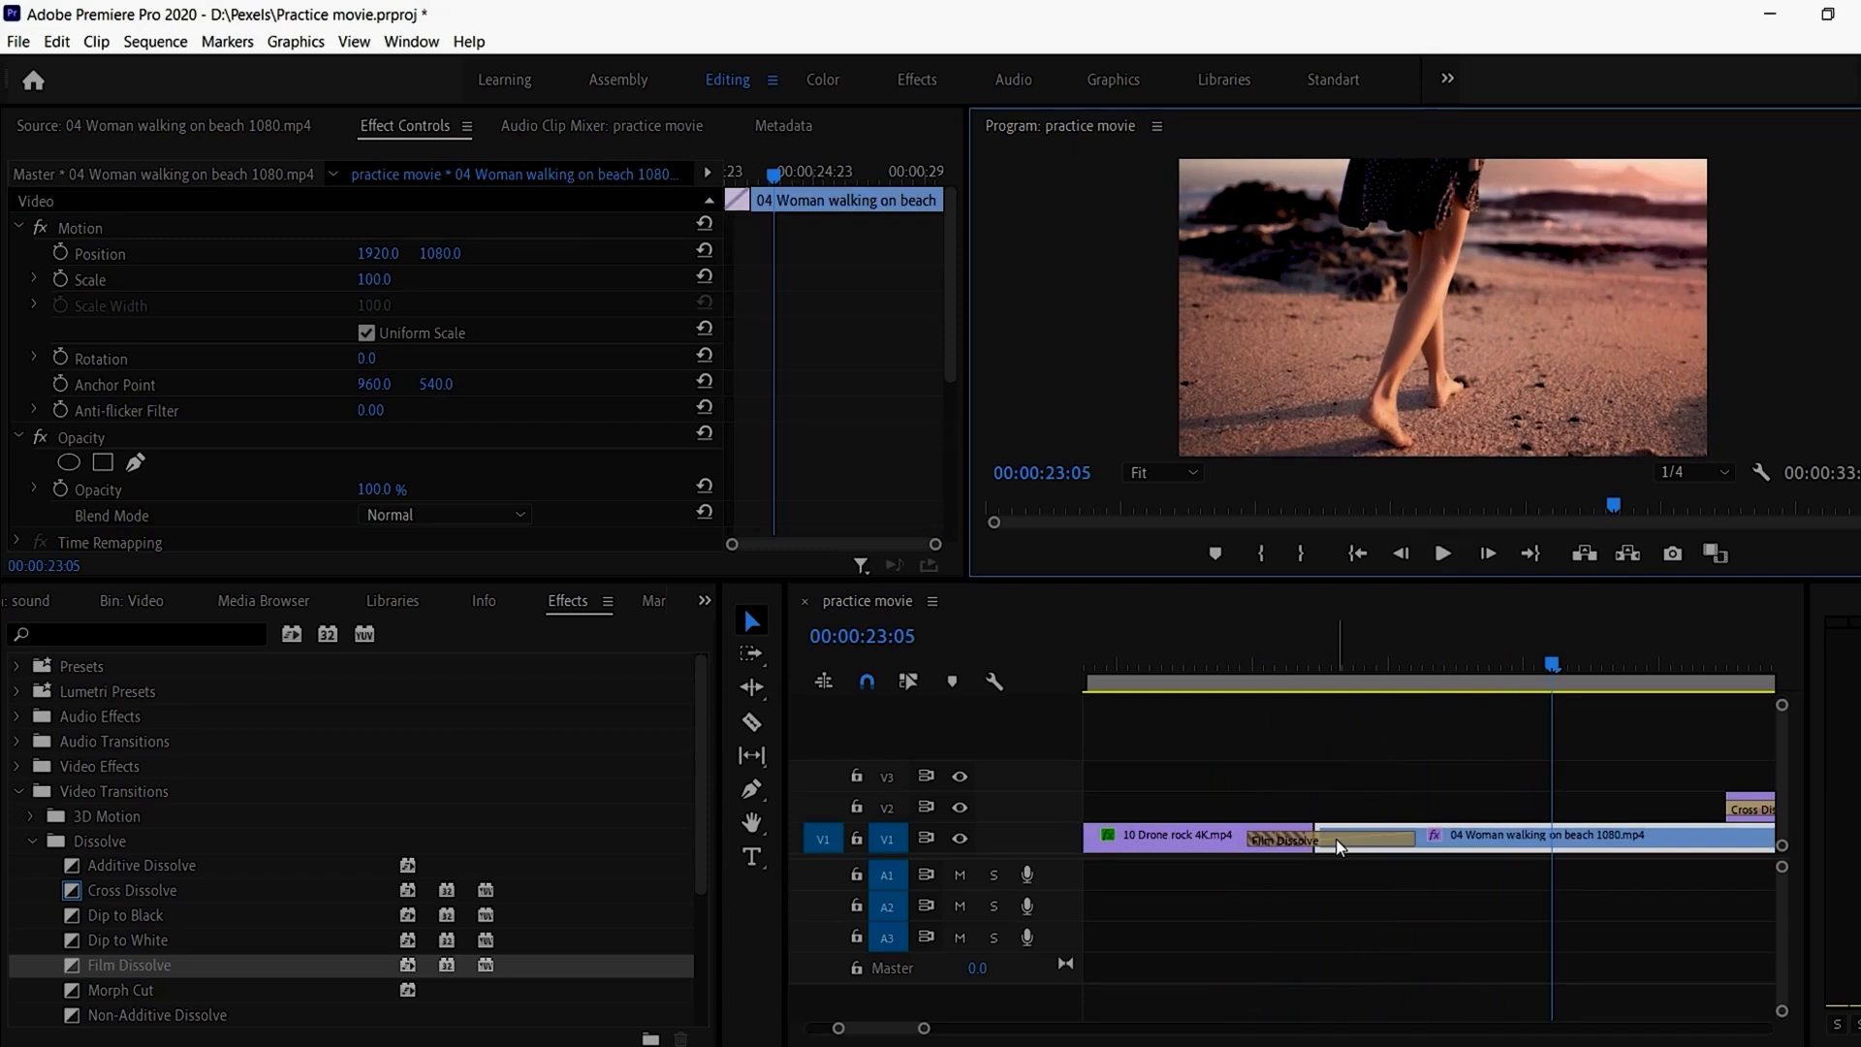
left_click(1202, 664)
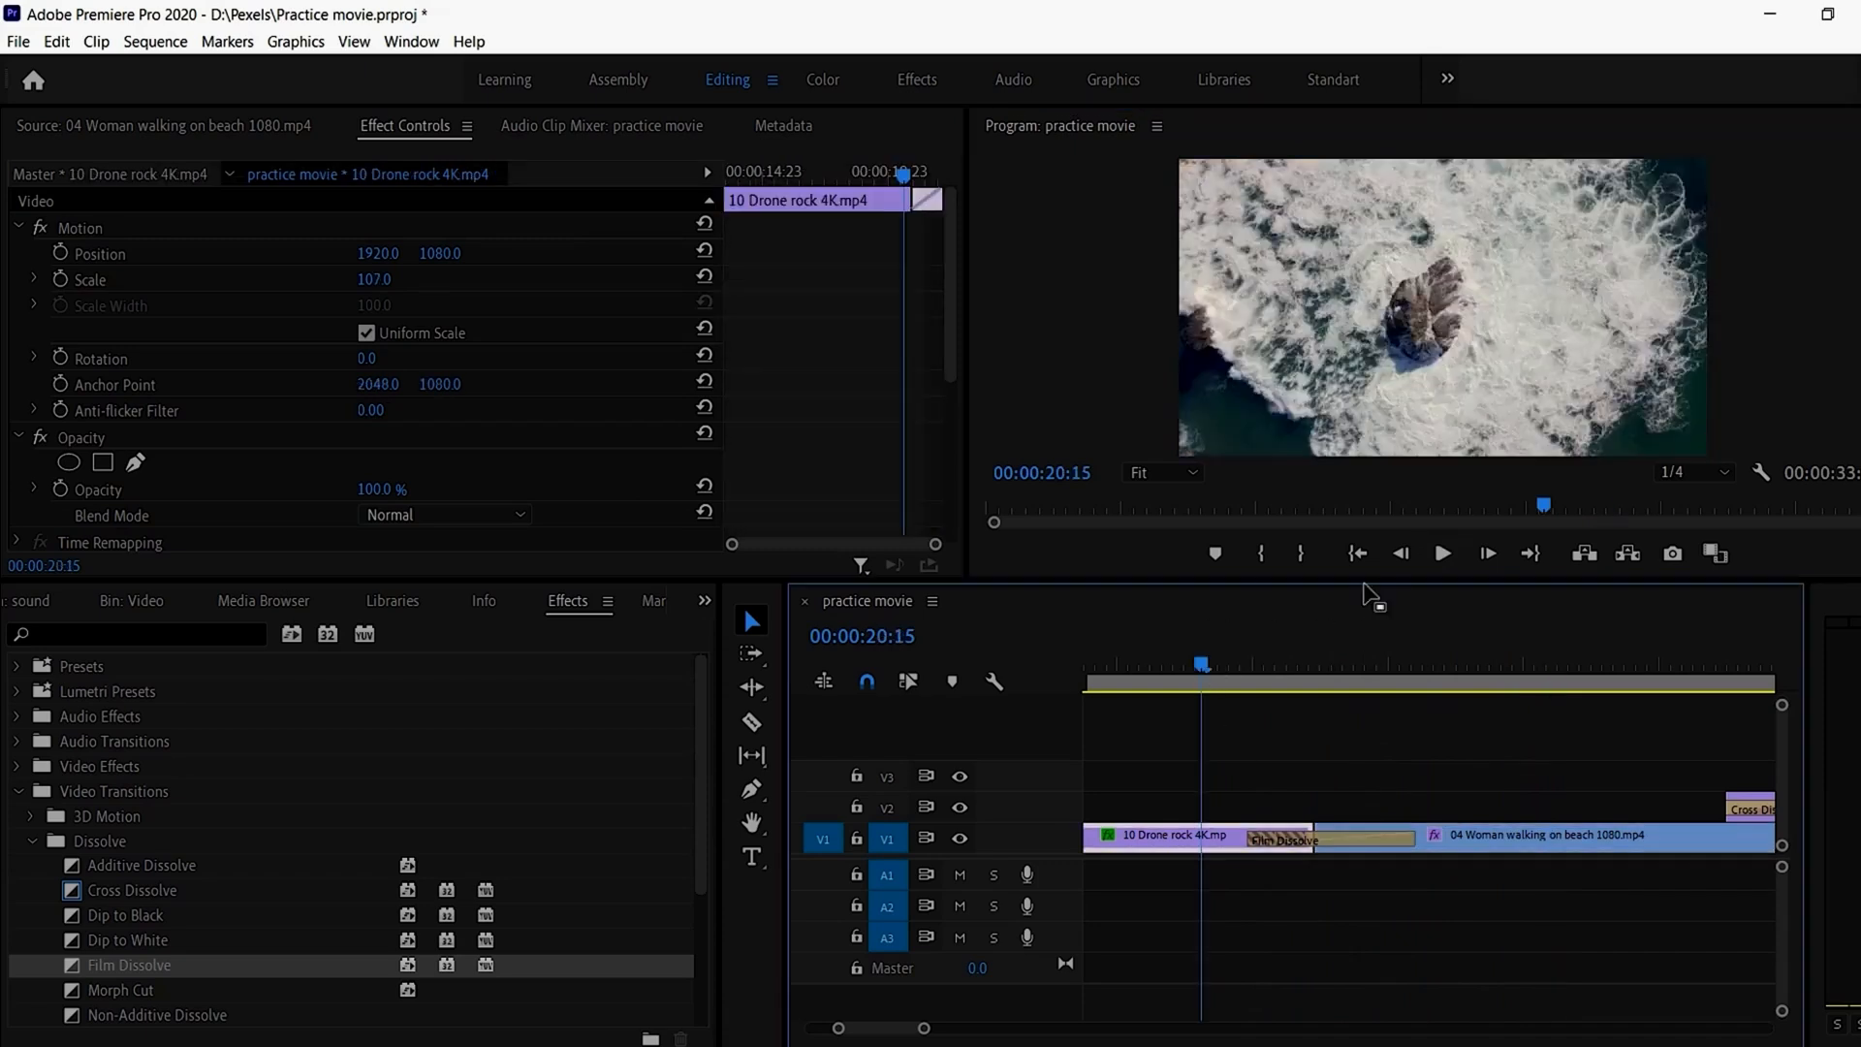
left_click(1441, 561)
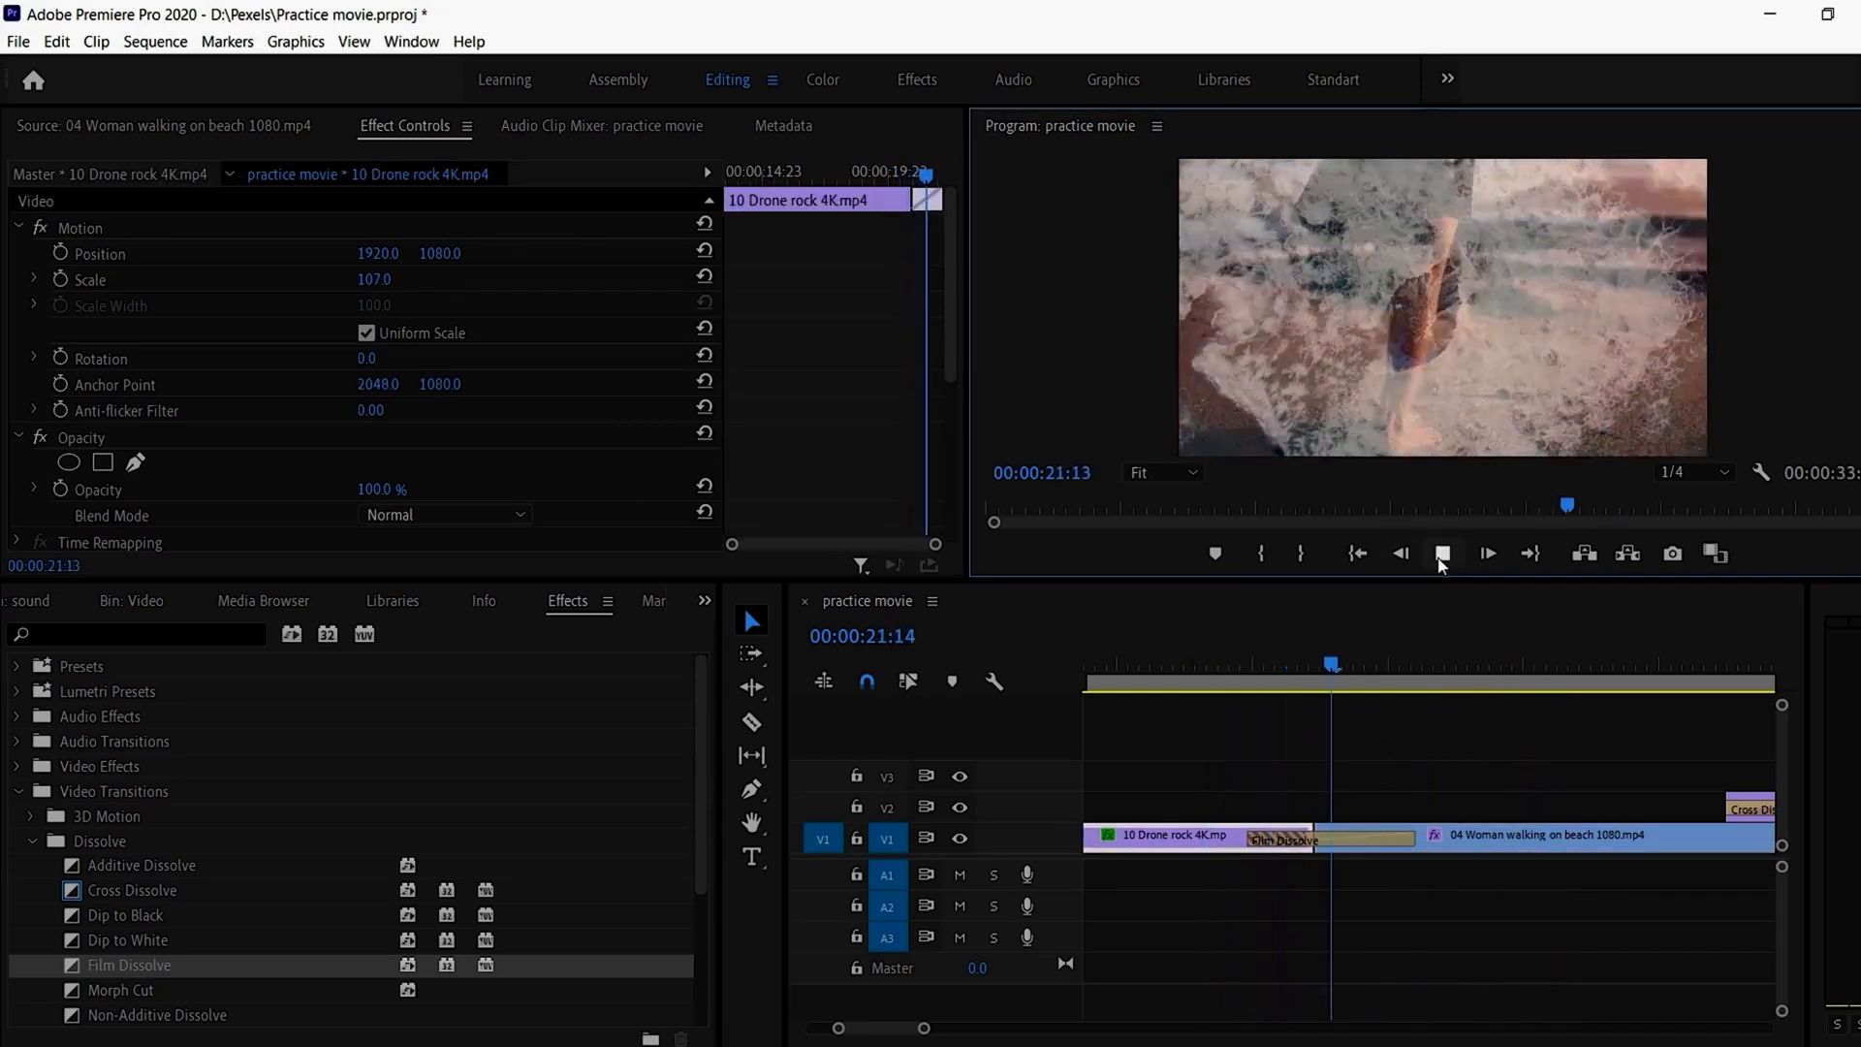
left_click(1443, 555)
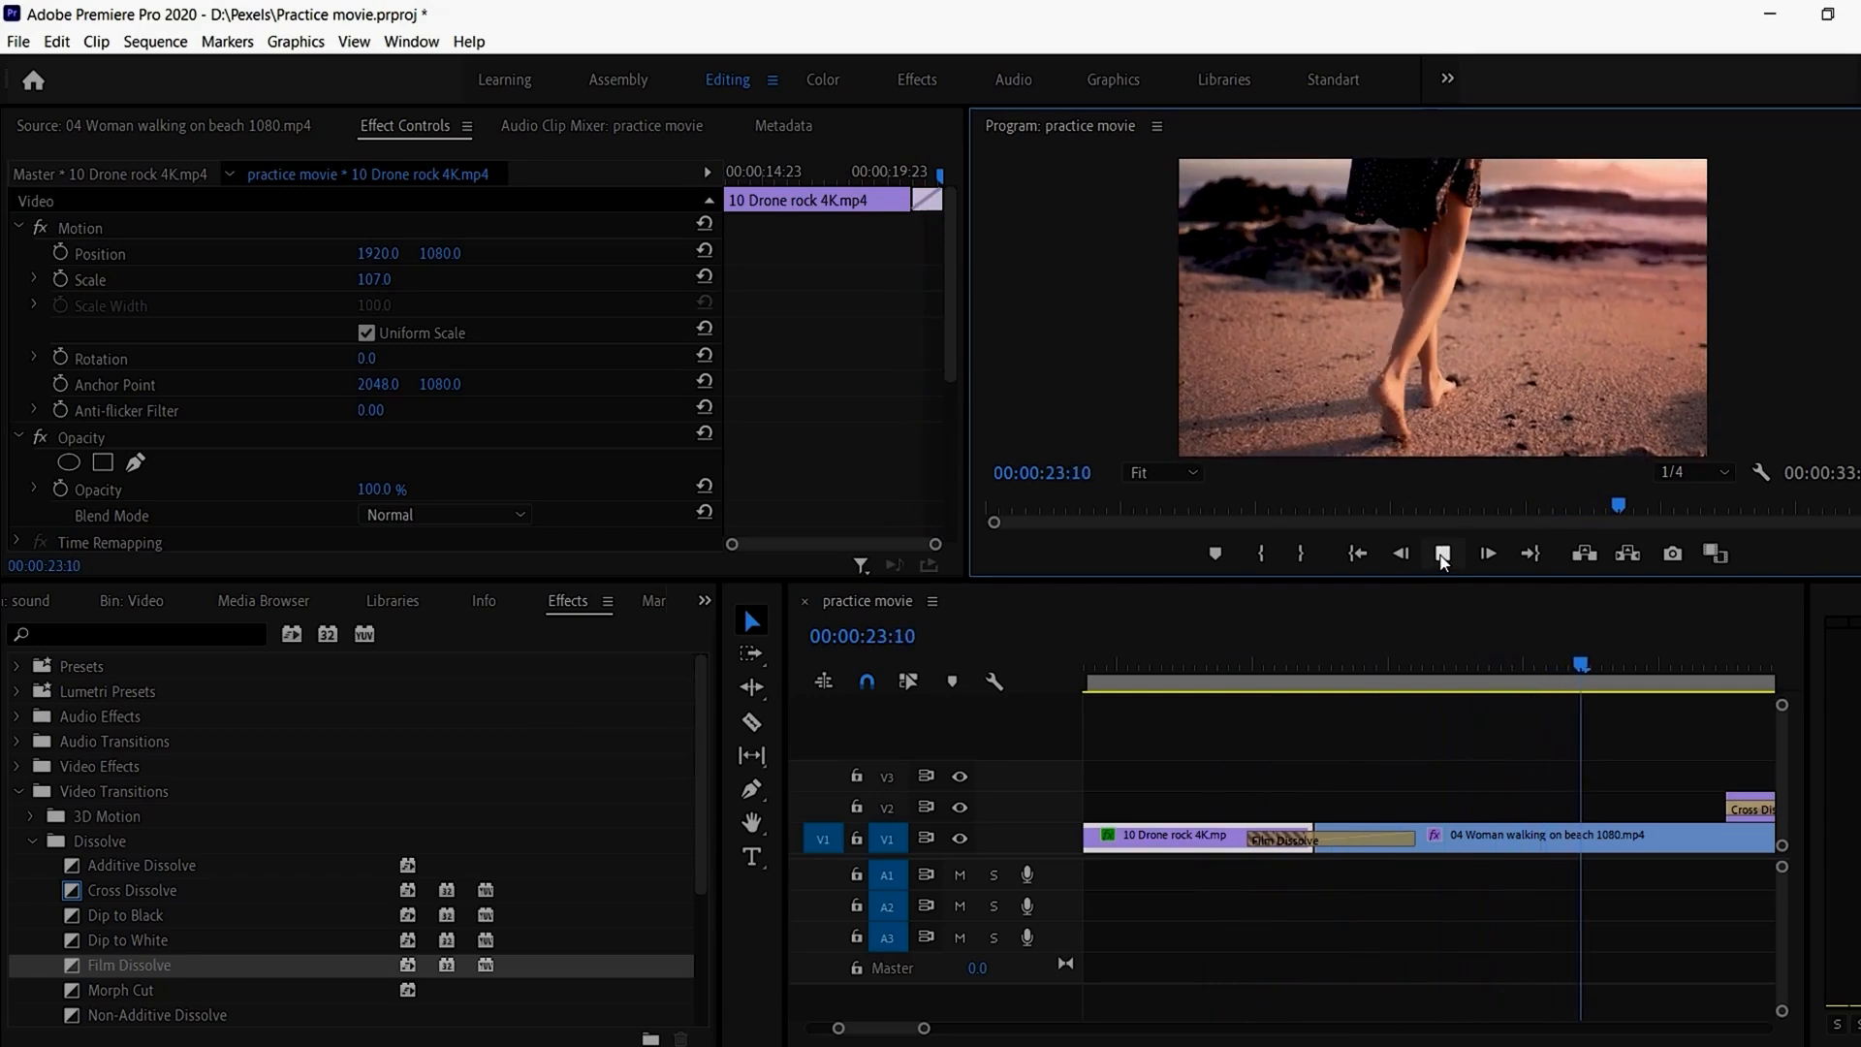
Step: Delete the Film Dissolve and apply Cross Zoom from the Zoom video transitions to the start of the beach clip
left_click(33, 842)
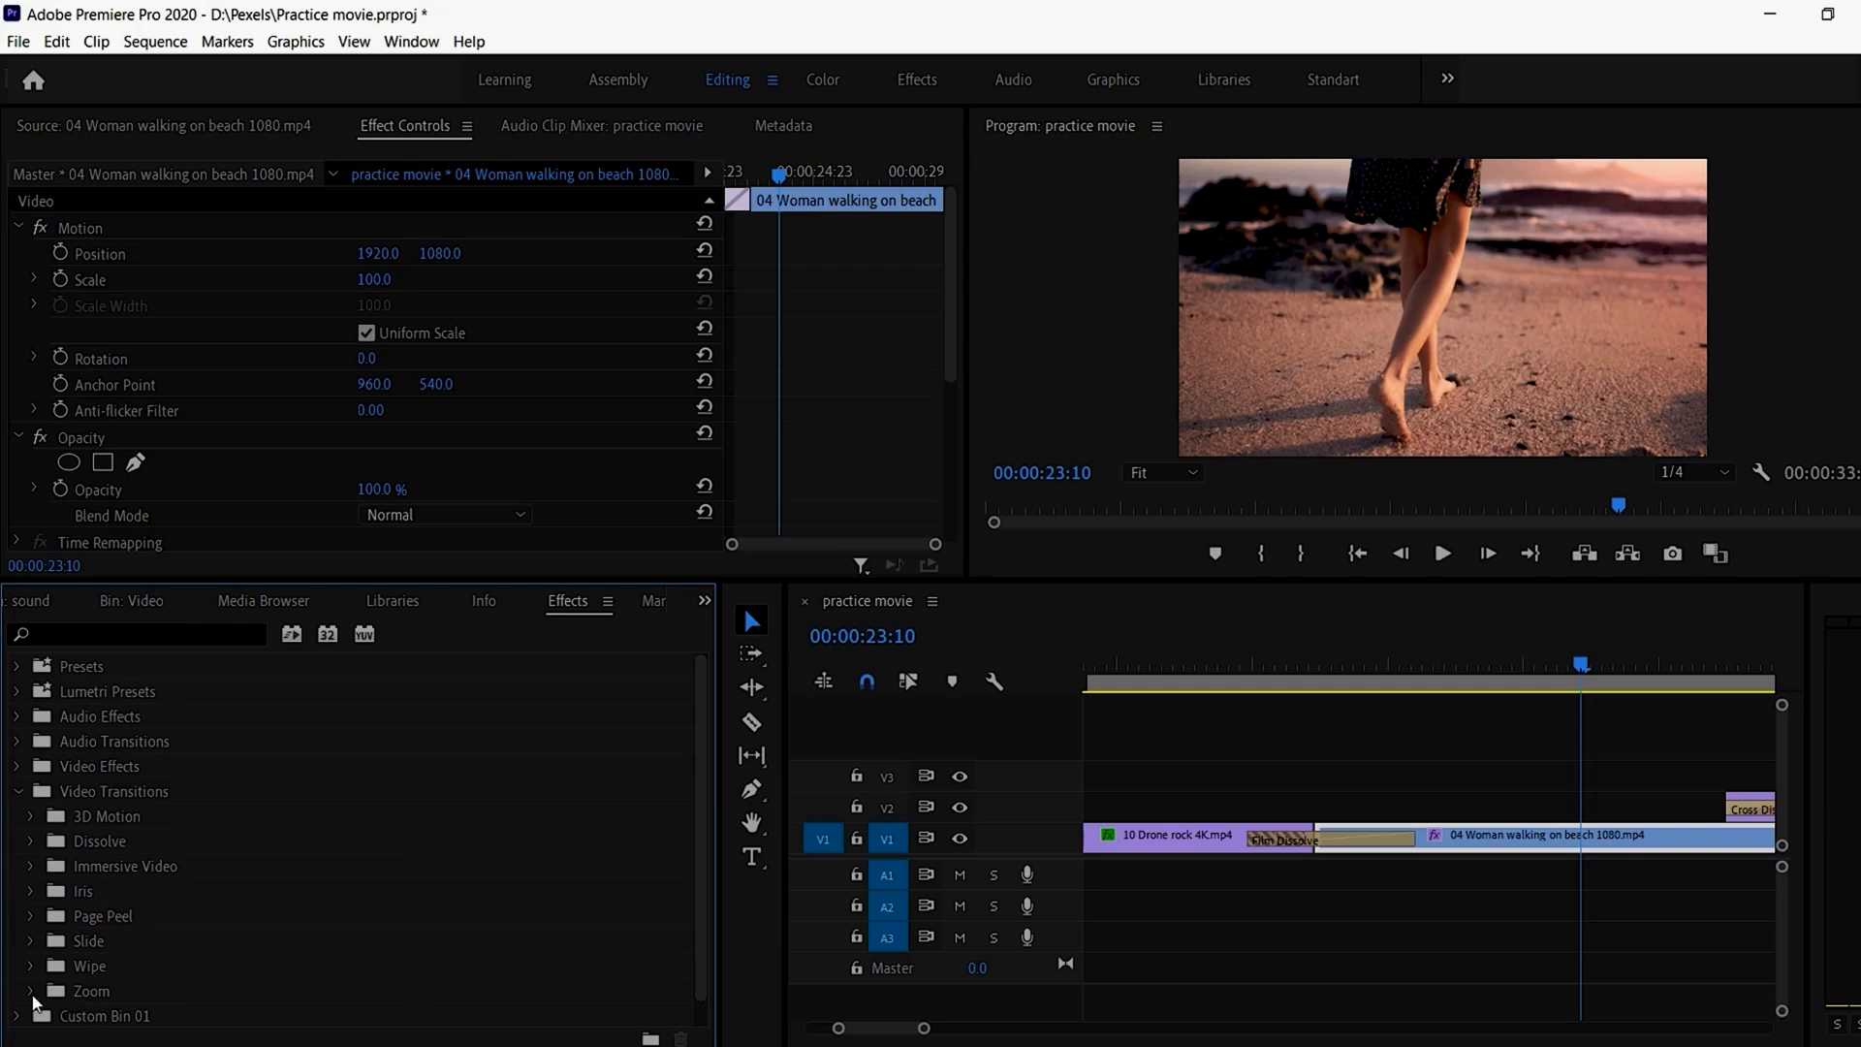
left_click(1302, 840)
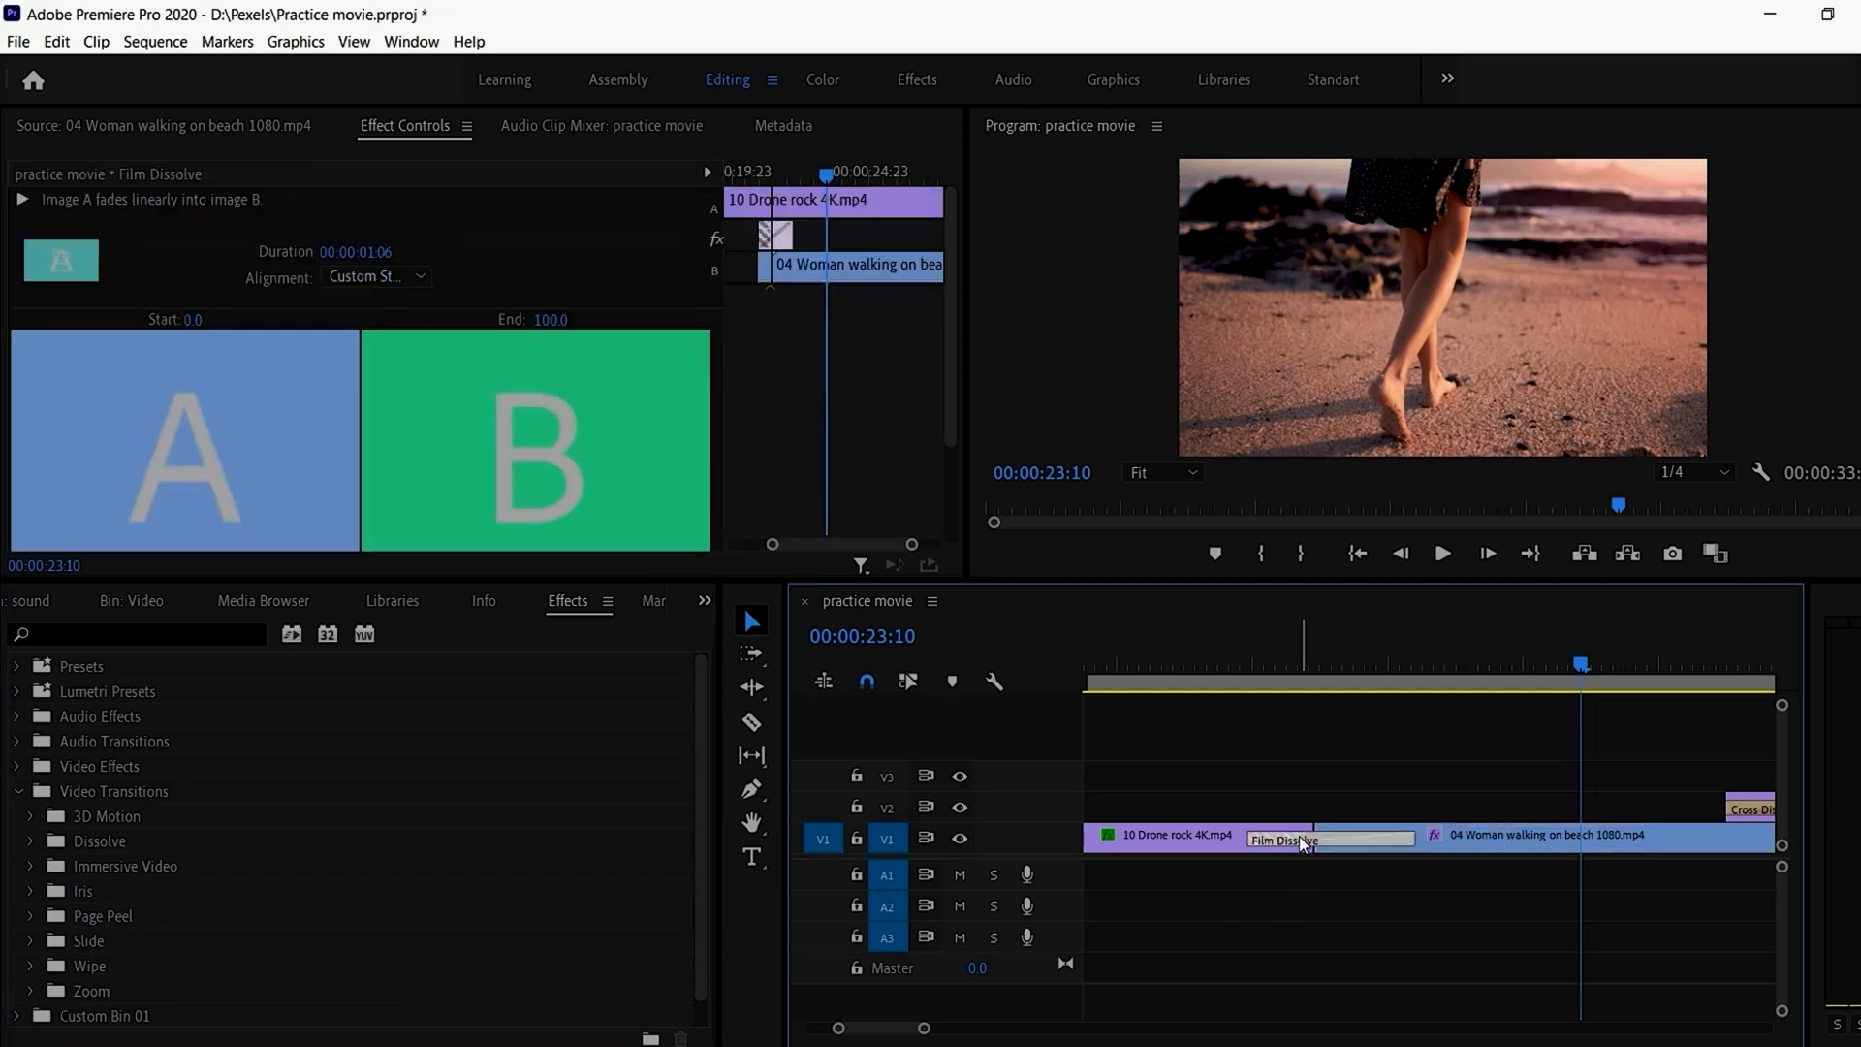
key("Delete")
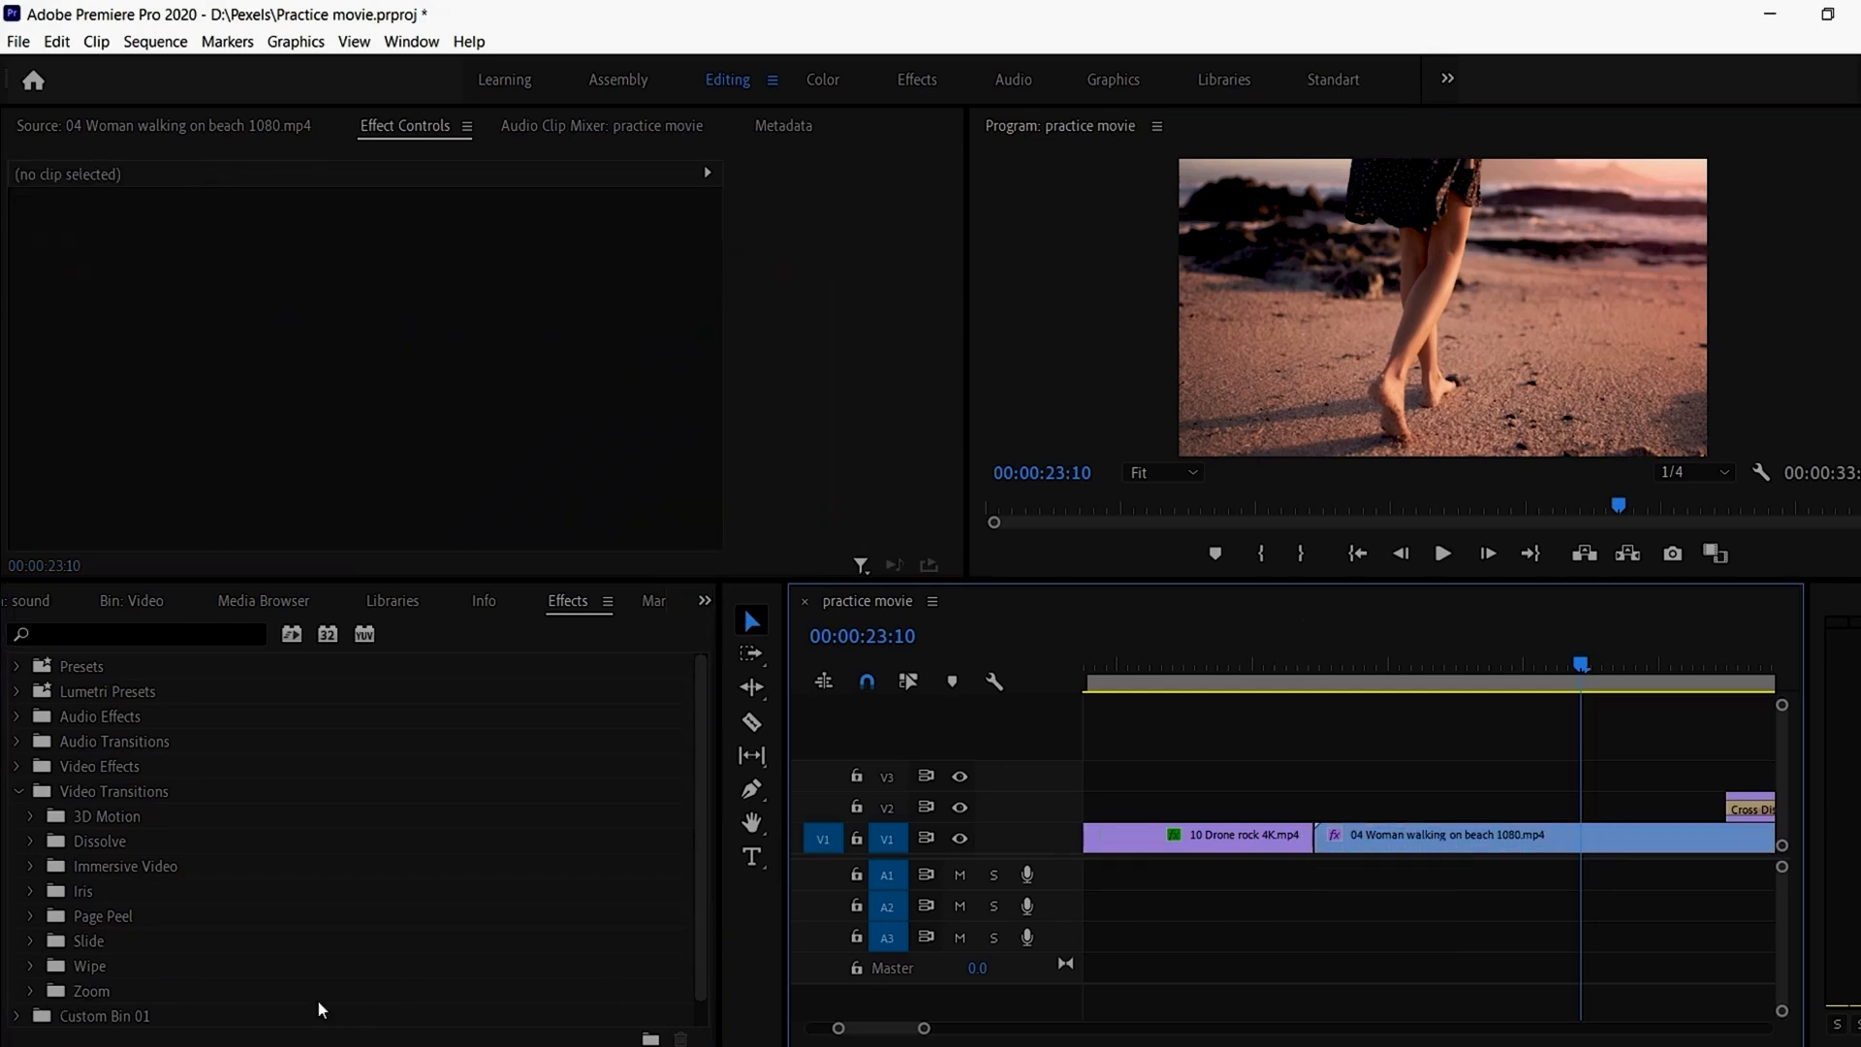
left_click(29, 993)
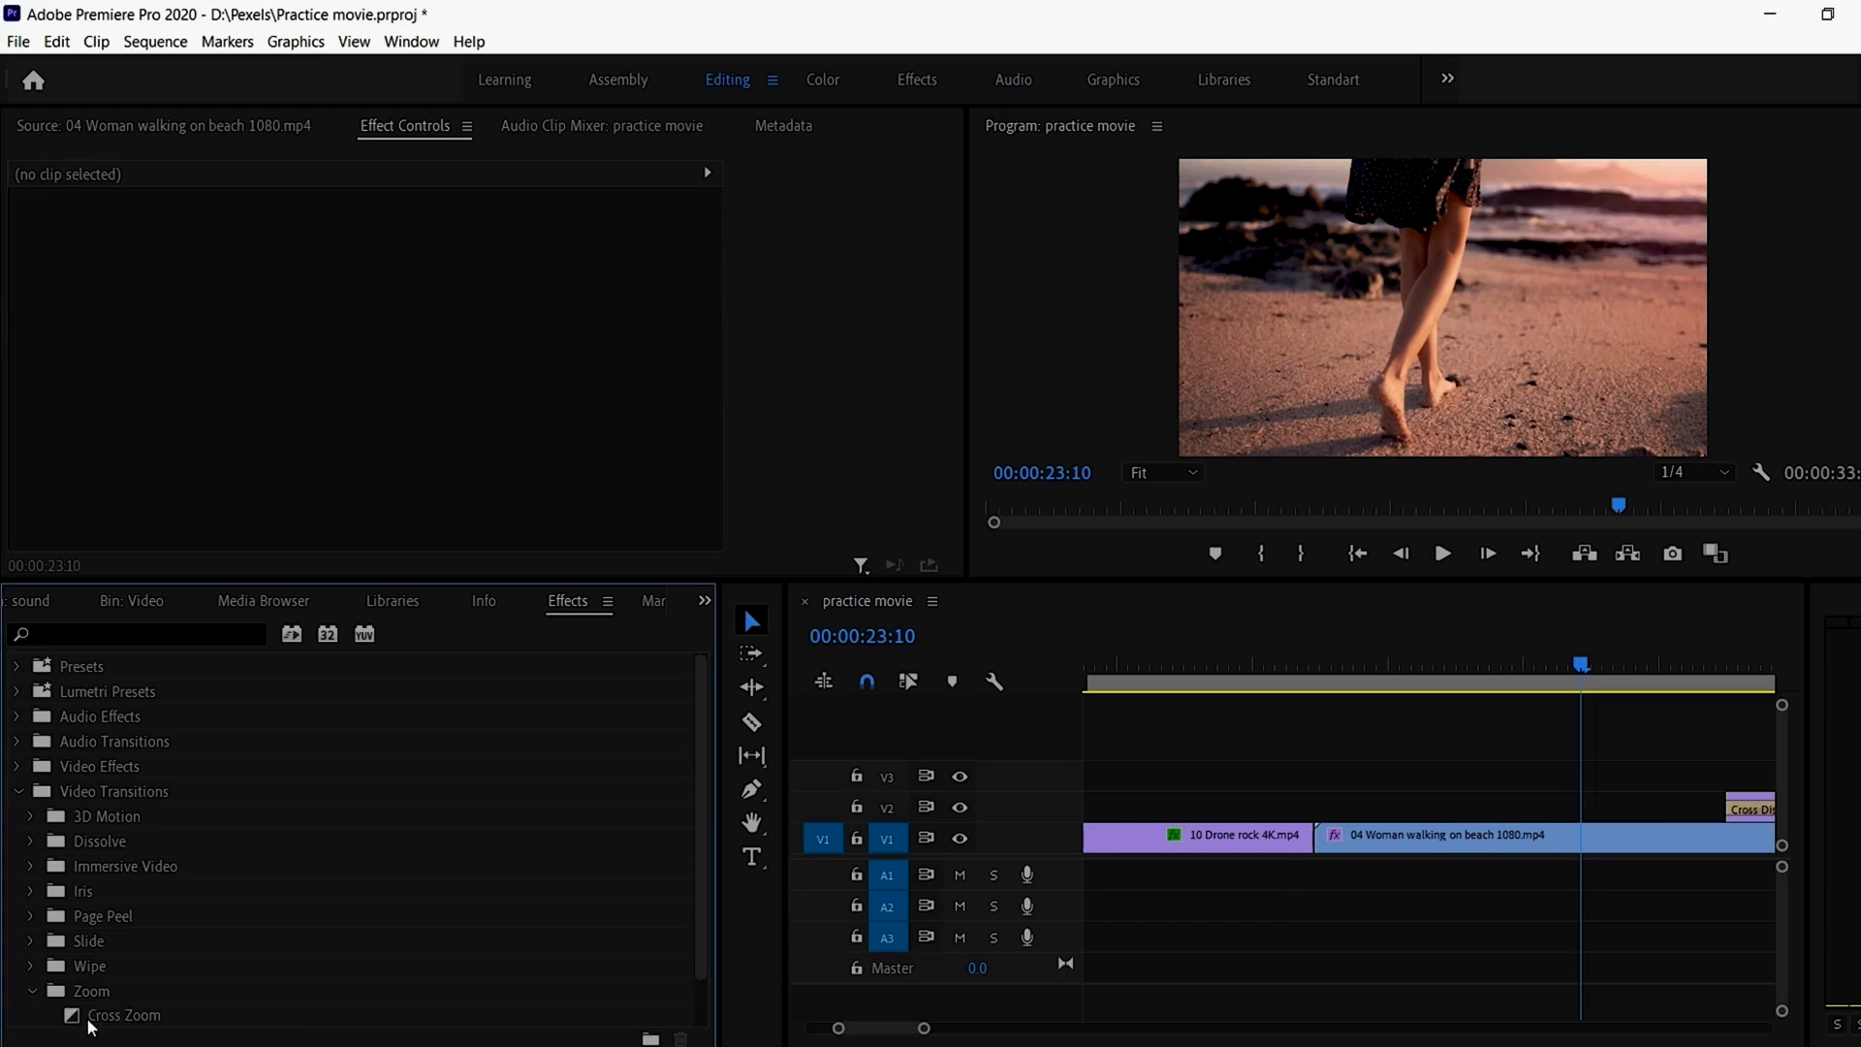
left_click_drag(88, 1028, 1313, 835)
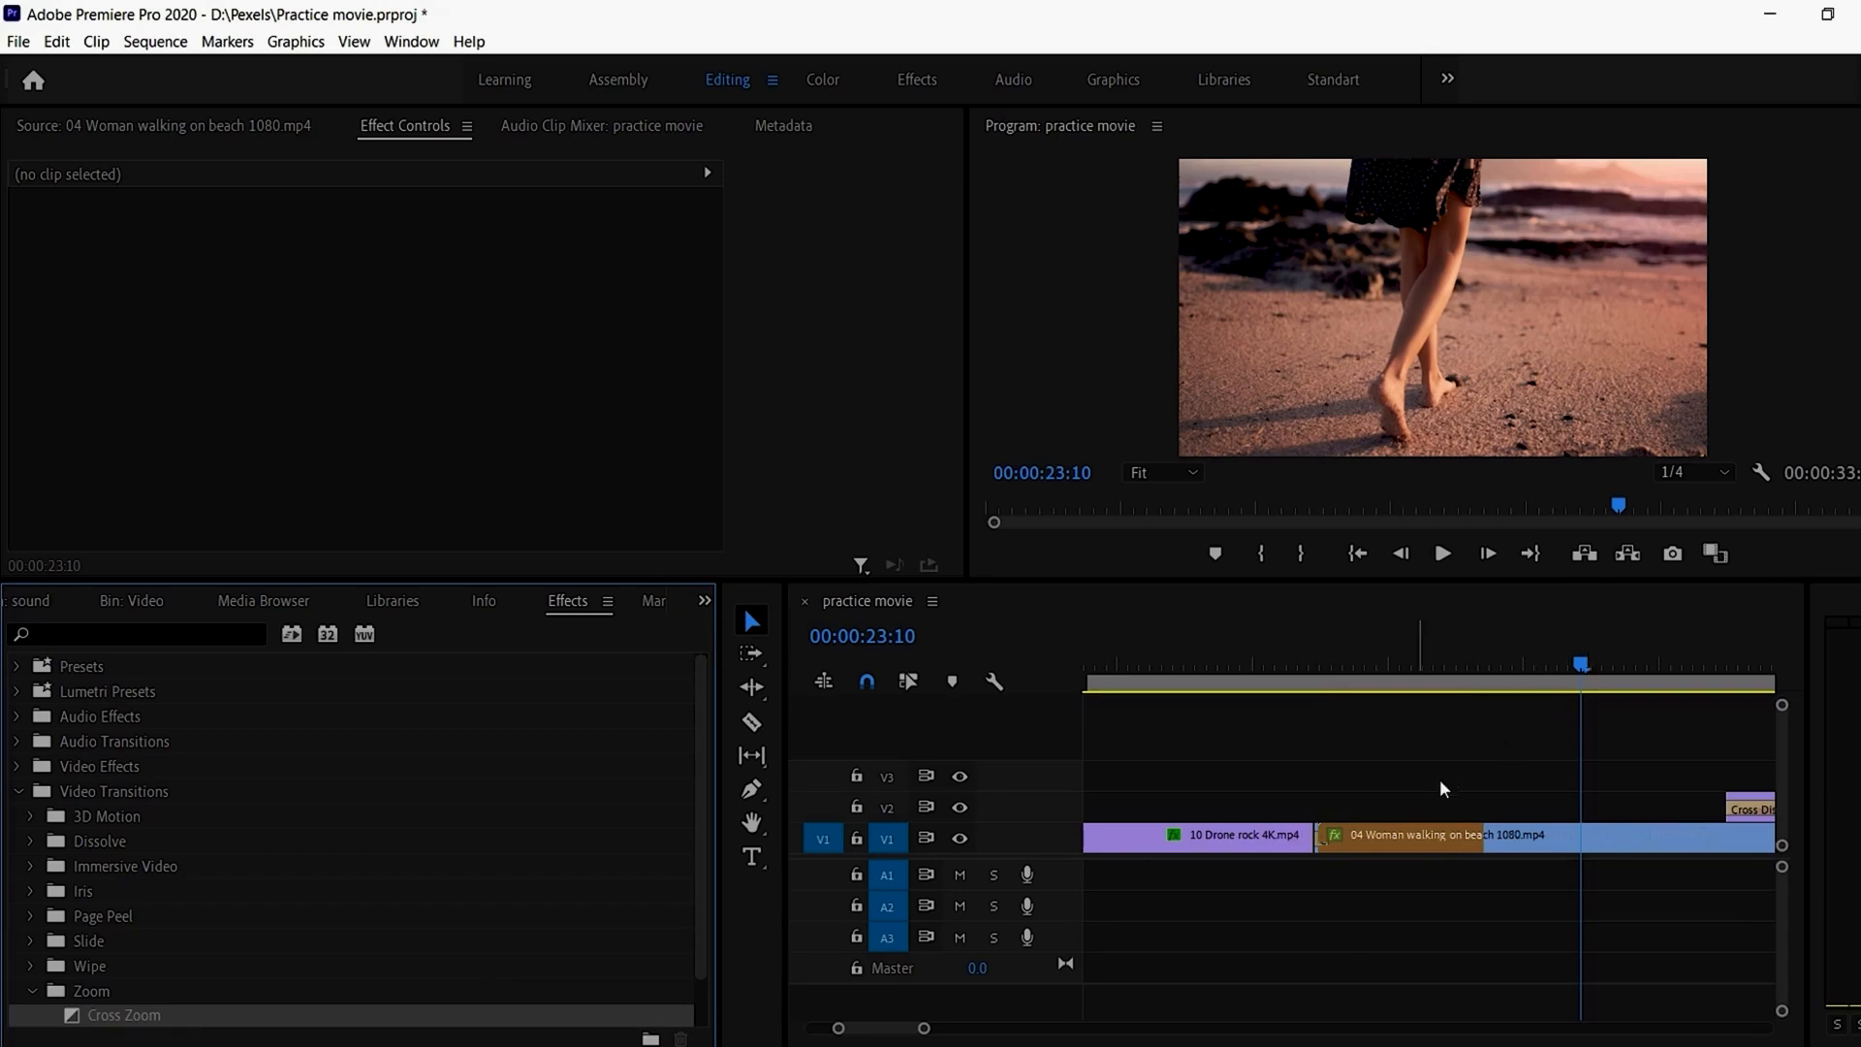
Step: Return the playhead to 00:00:21:10 and shift the Cross Zoom earlier so it spans the cut between both V1 clips
left_click(1363, 838)
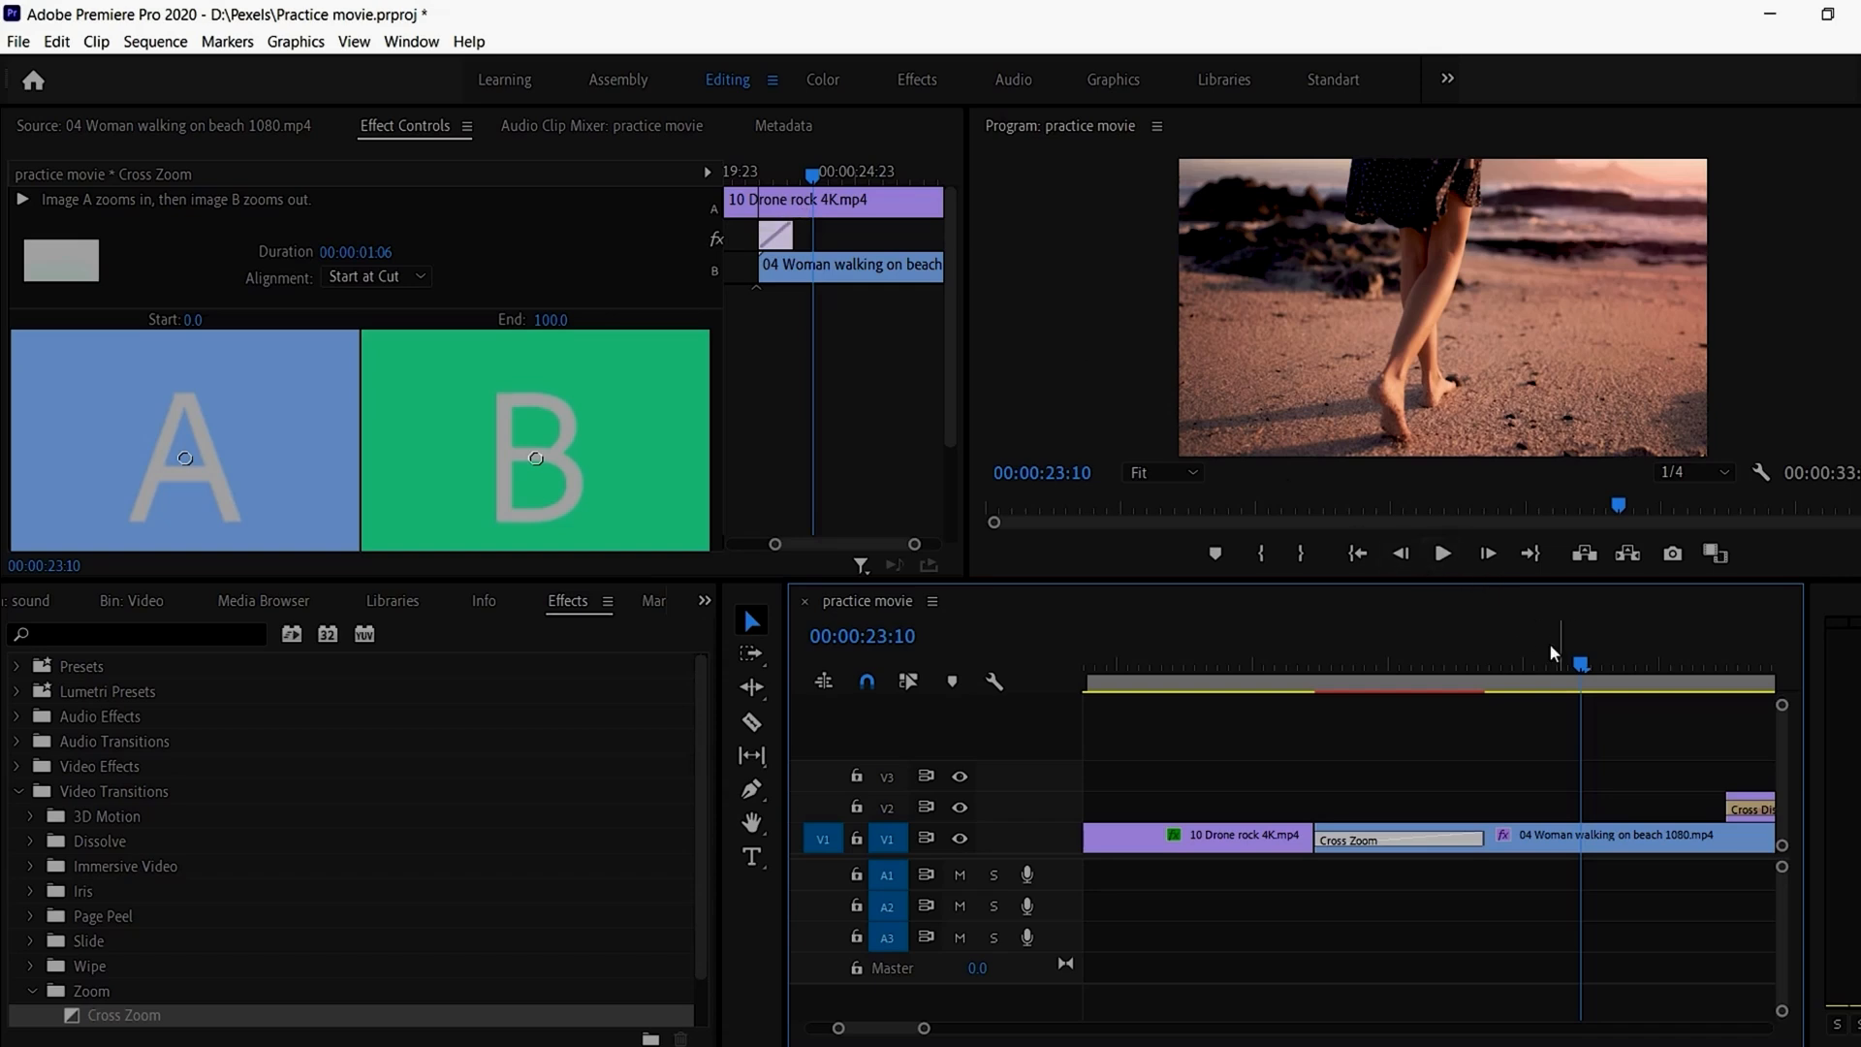
left_click_drag(1582, 662, 1309, 673)
left_click(1358, 841)
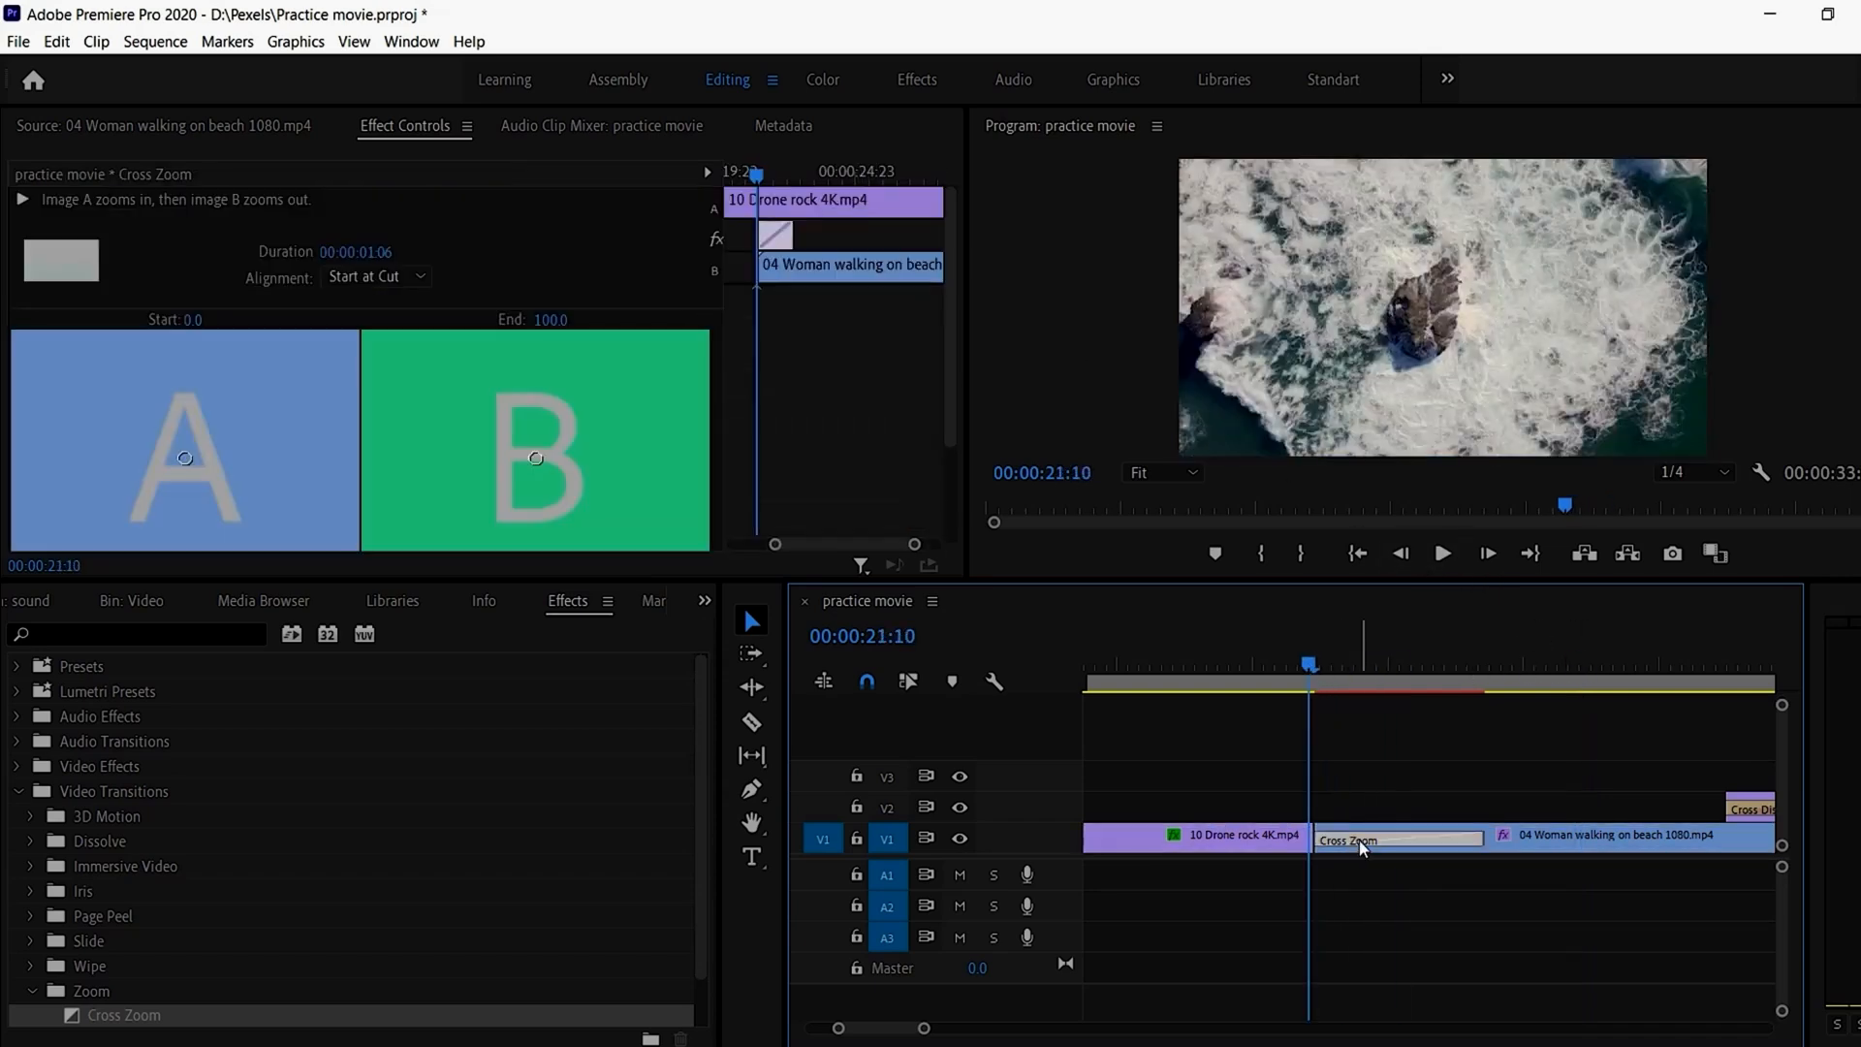
left_click_drag(775, 235, 754, 234)
Step: Play the sequence from 00:00:20:12 across the Cross Zoom transition
left_click(1189, 638)
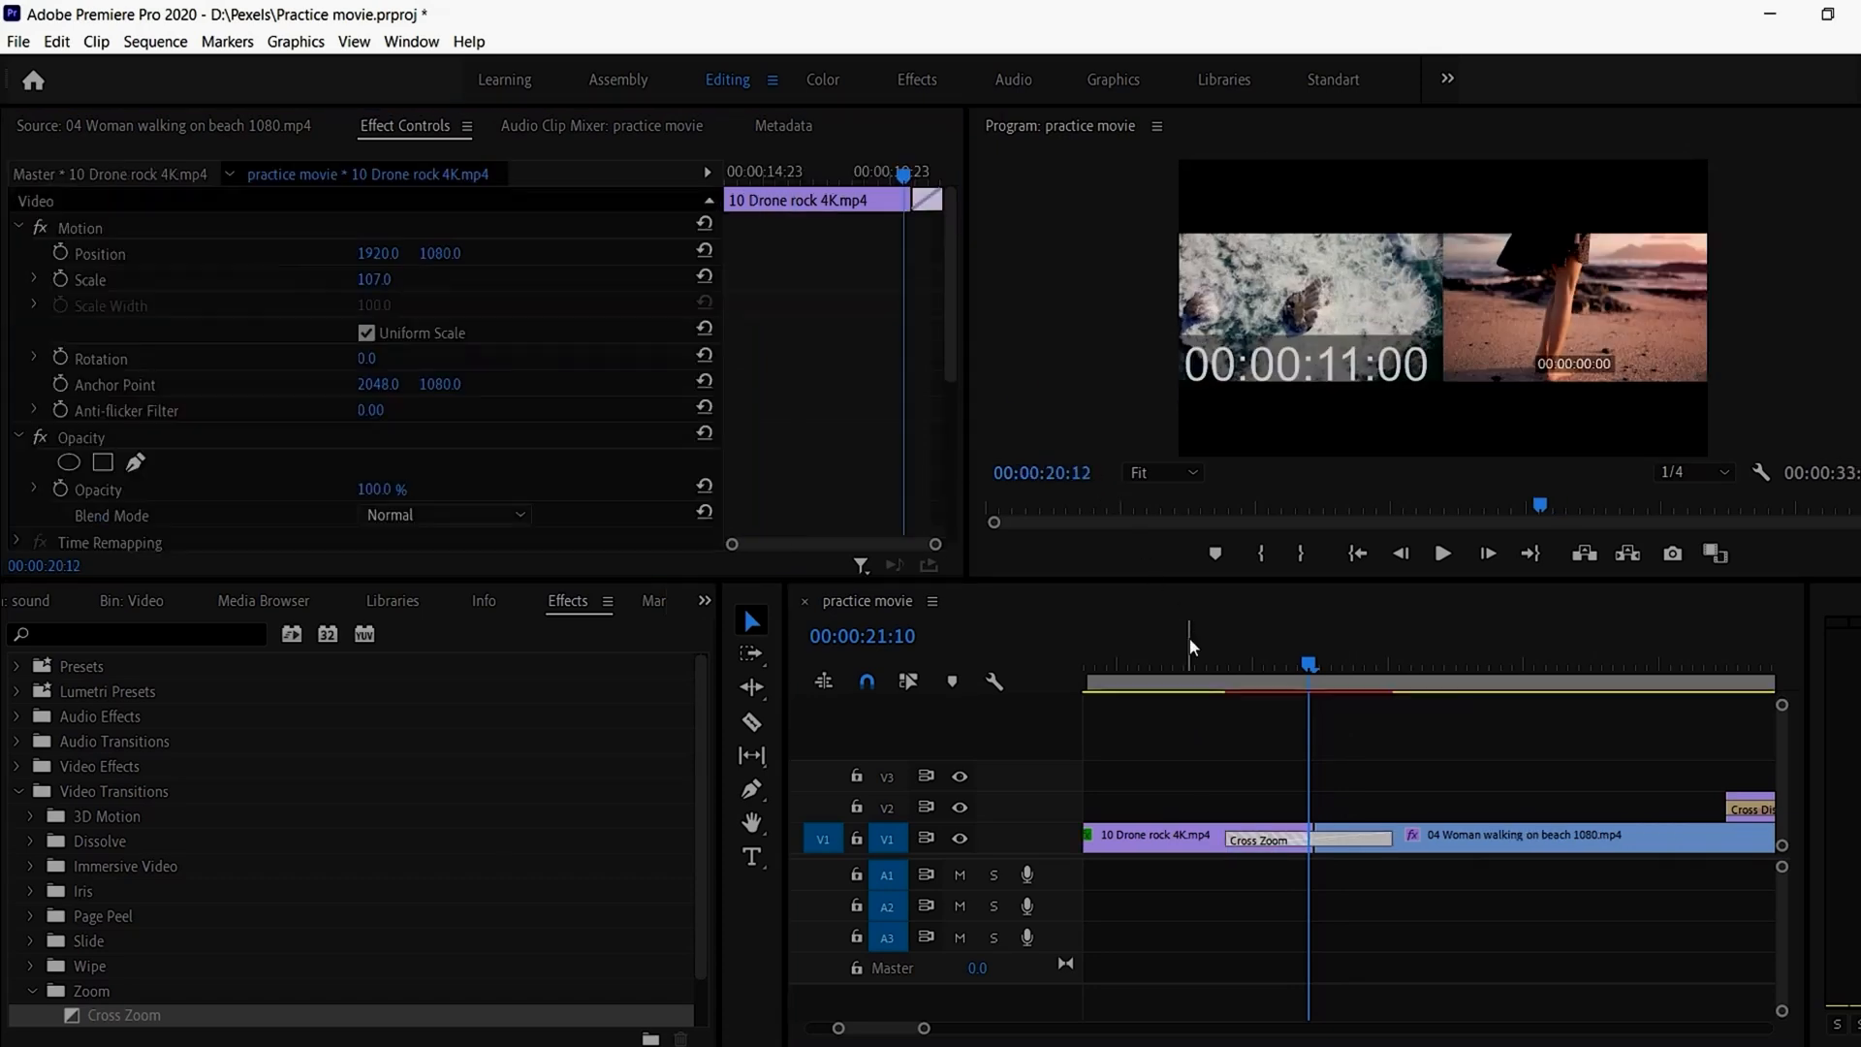
left_click(1190, 638)
left_click(1444, 557)
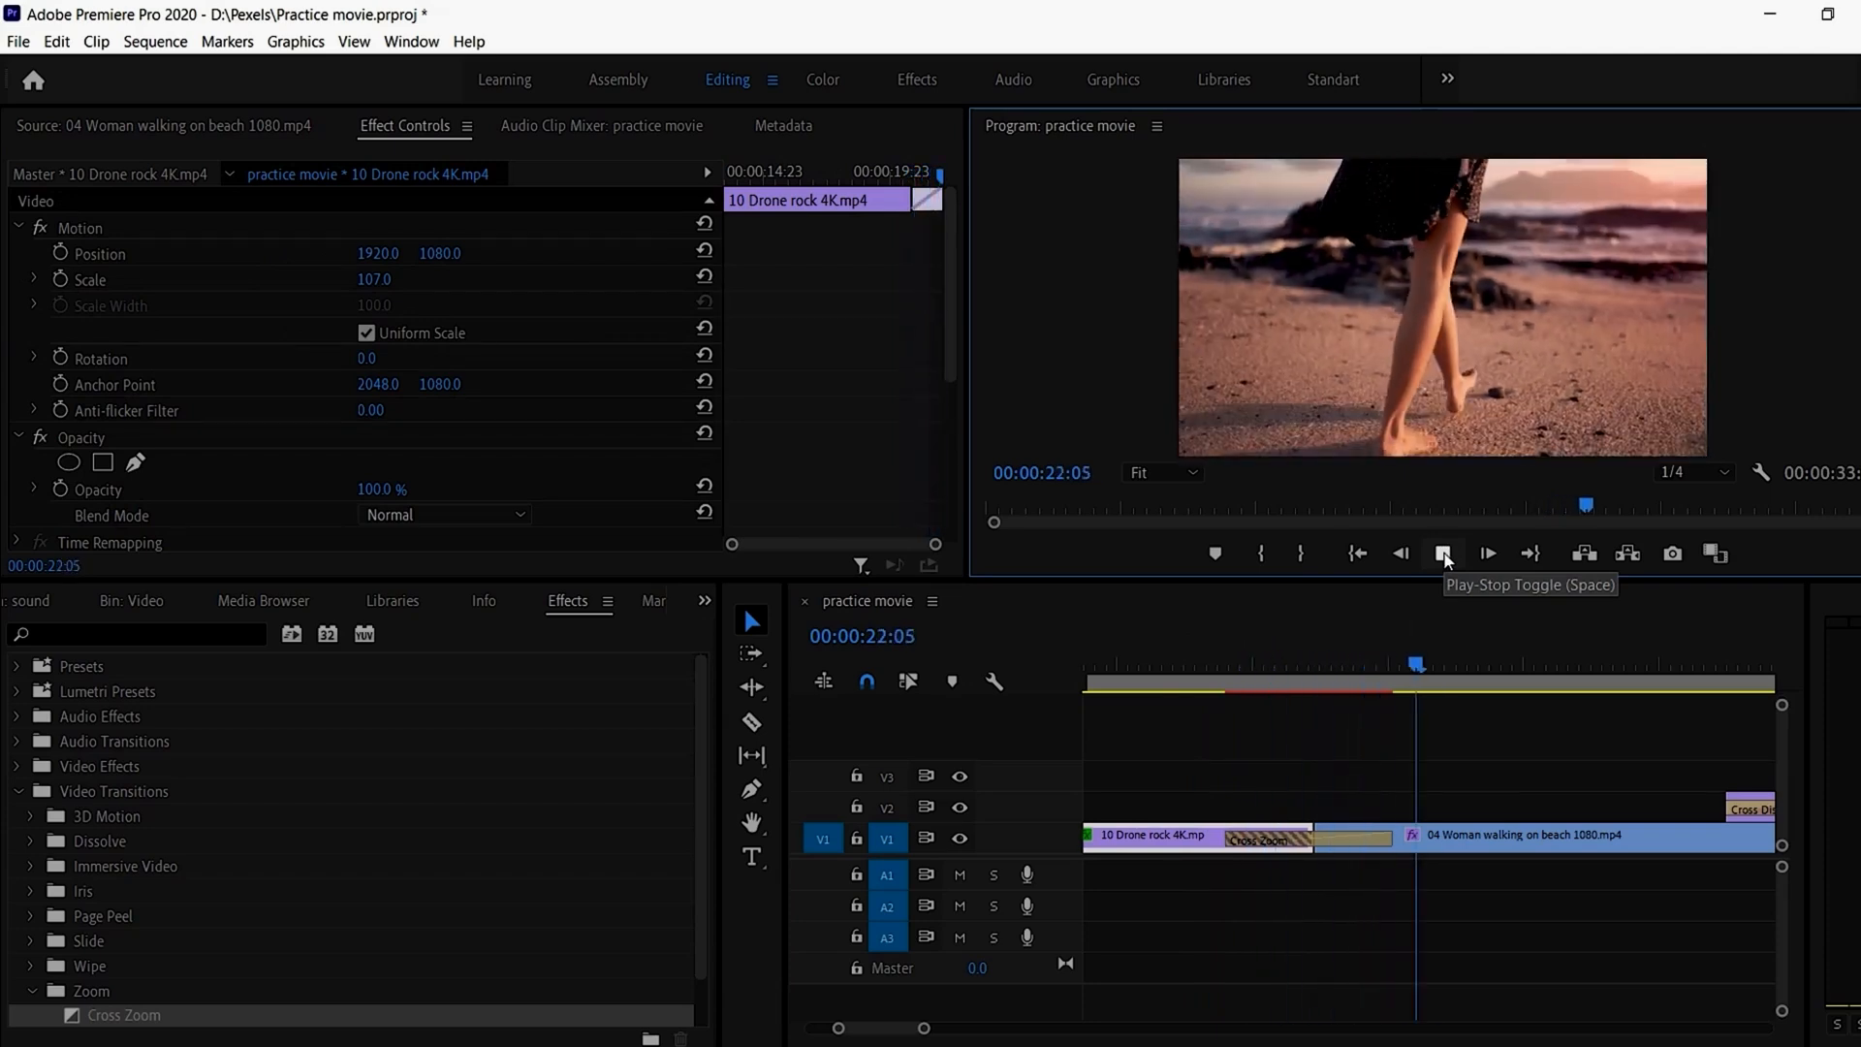
Step: Stop playback and delete the Cross Zoom transition from the cut between the drone rock and beach clips on V1
left_click(1444, 556)
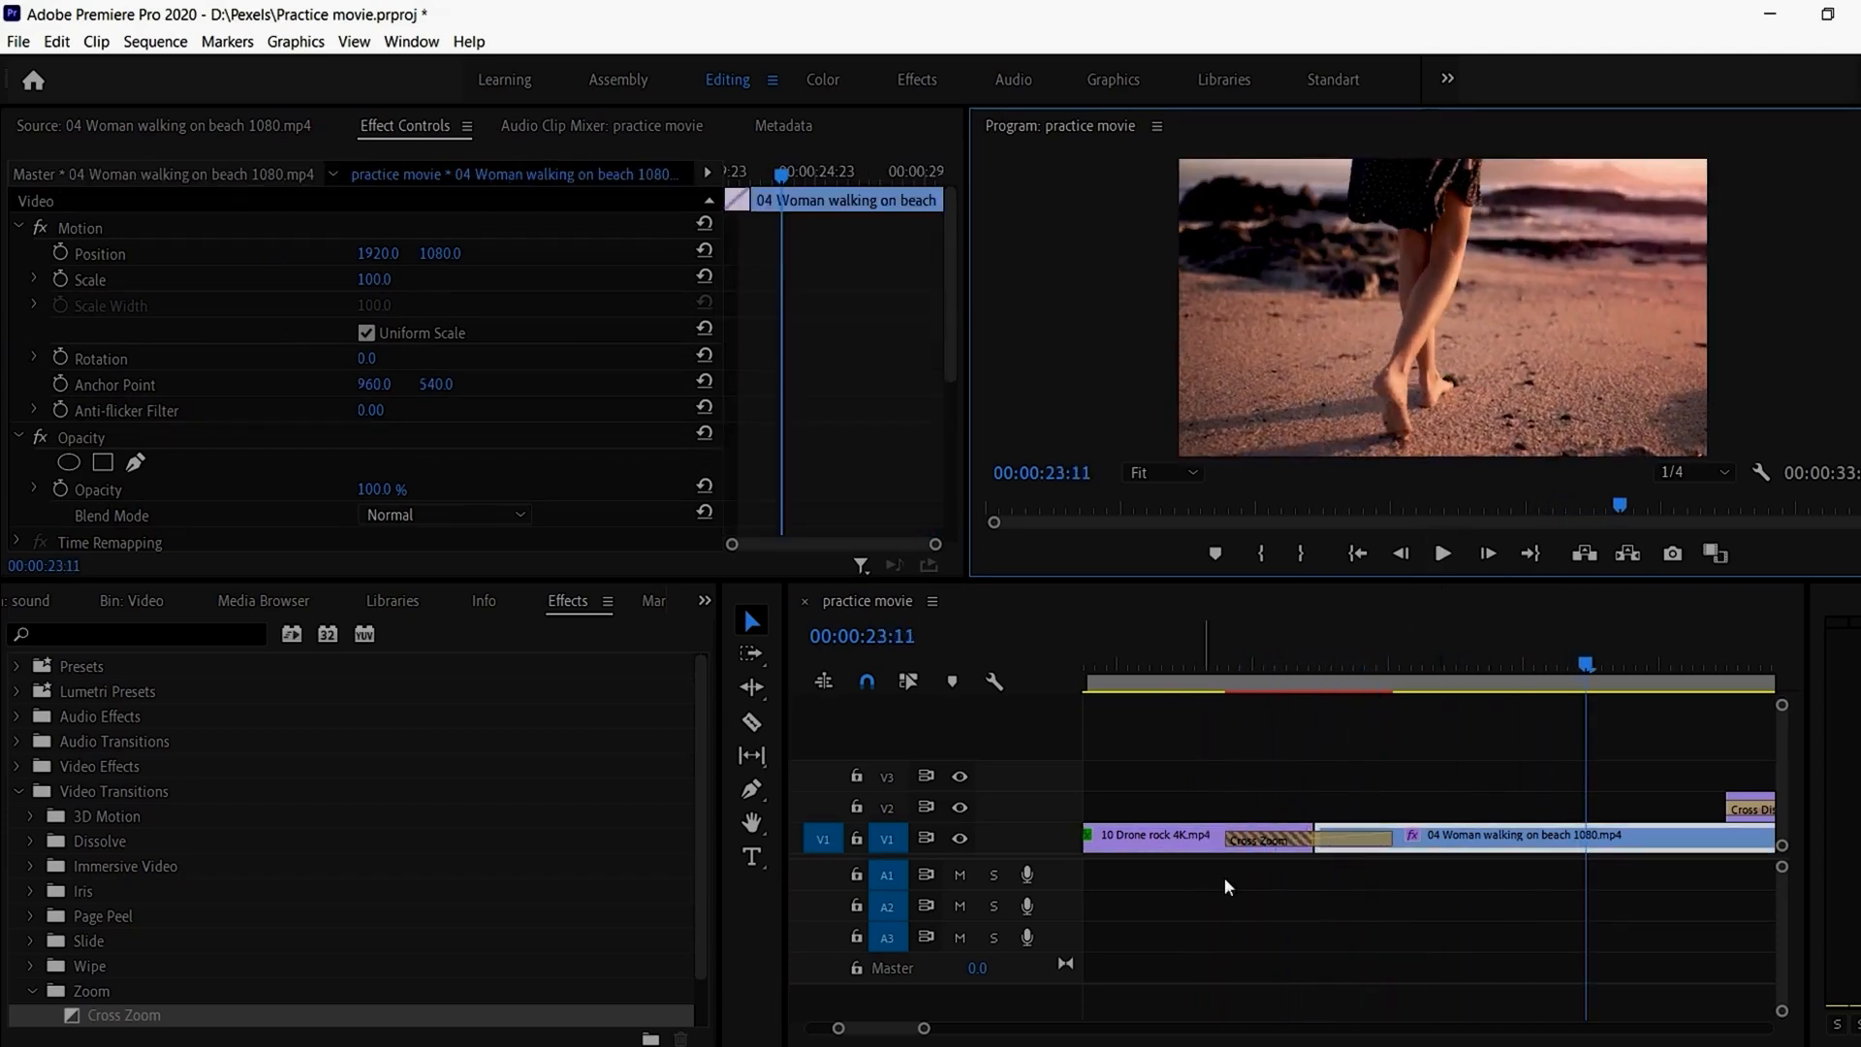
left_click(17, 792)
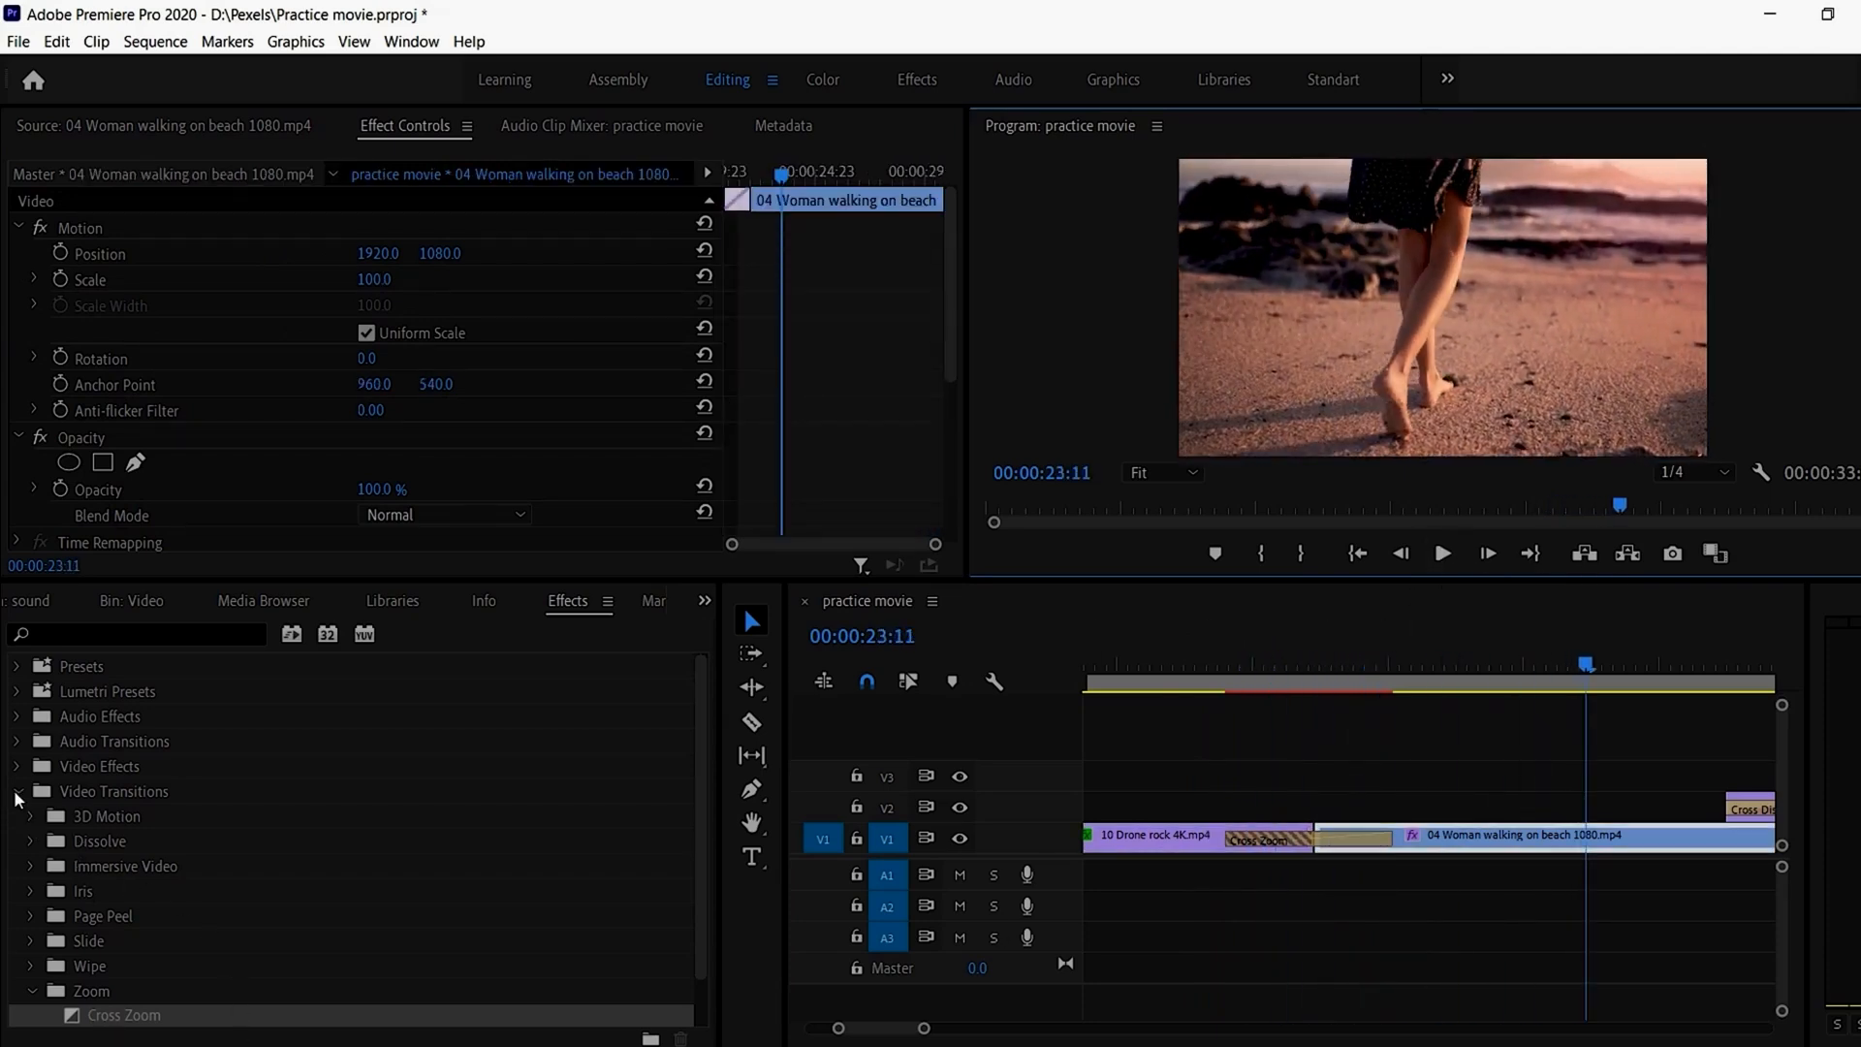
left_click(1287, 840)
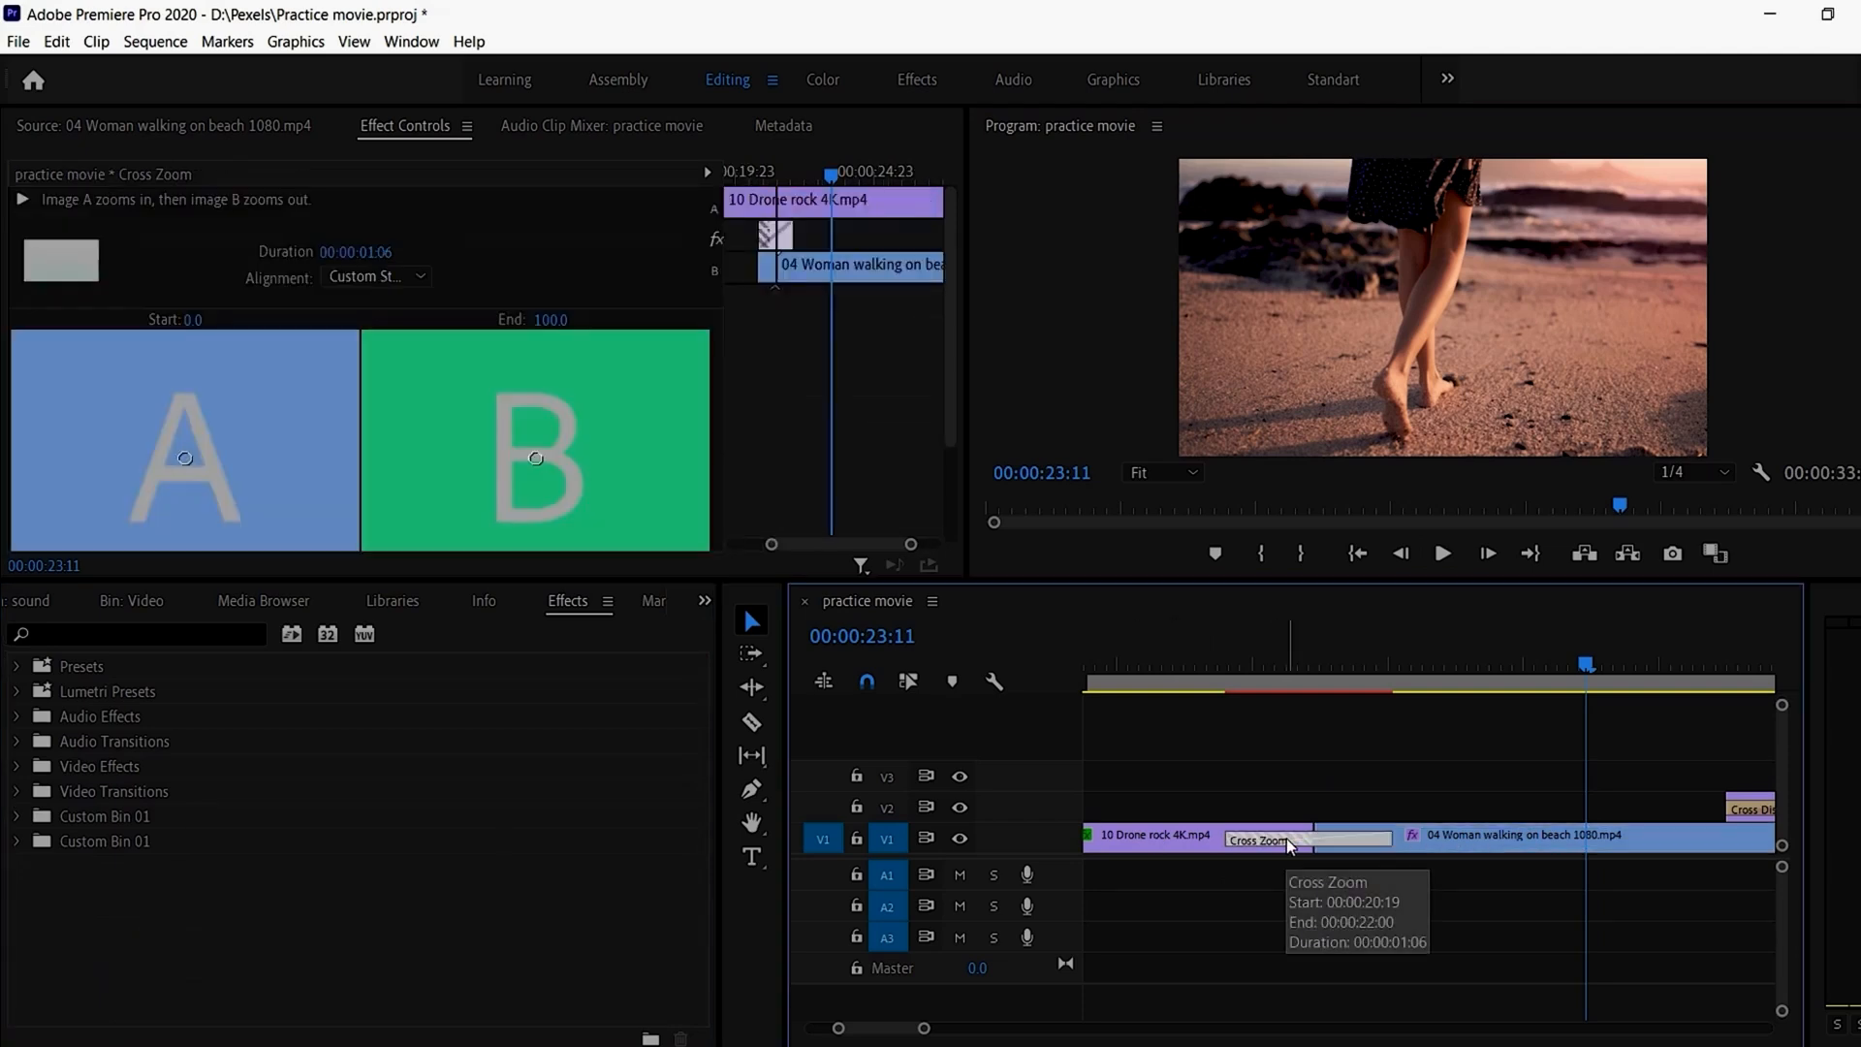
key("Delete")
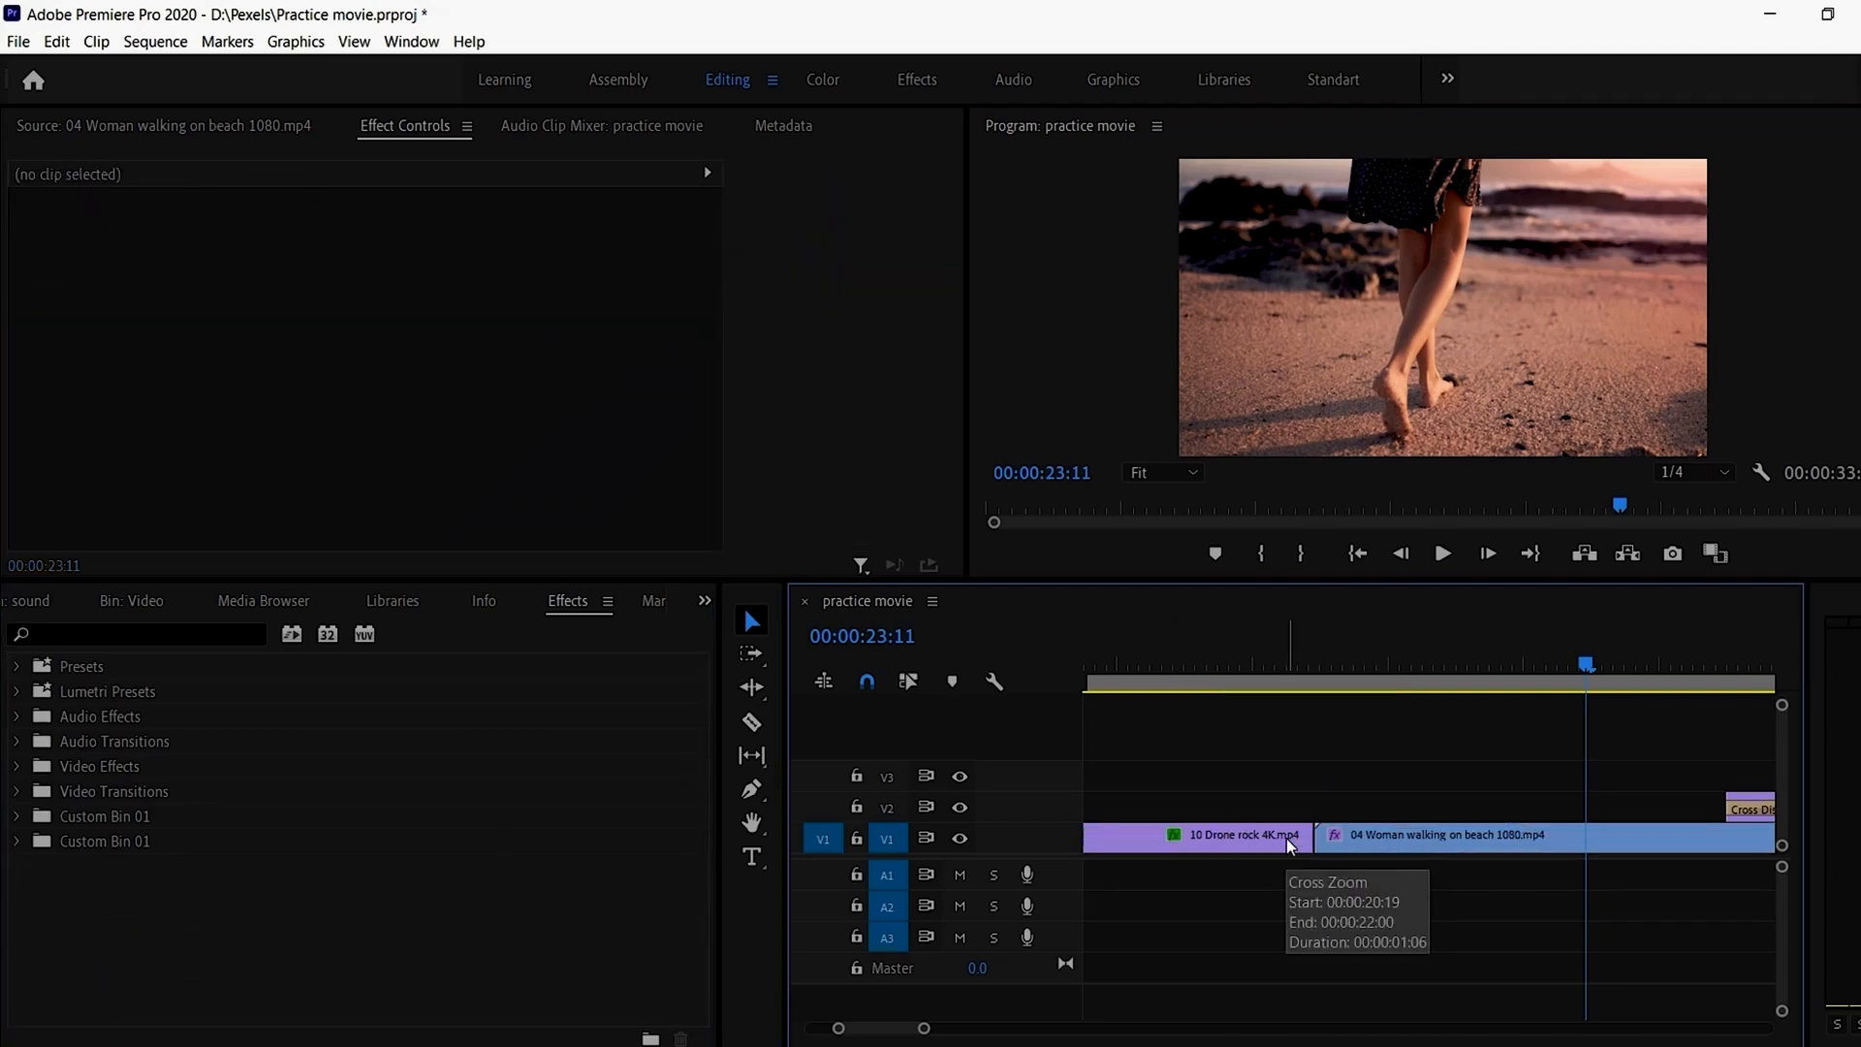
Step: Play the sequence across the plain V1 cut and compare the frames at 00:00:21:10 and 00:00:21:12
left_click(1256, 675)
left_click(1442, 555)
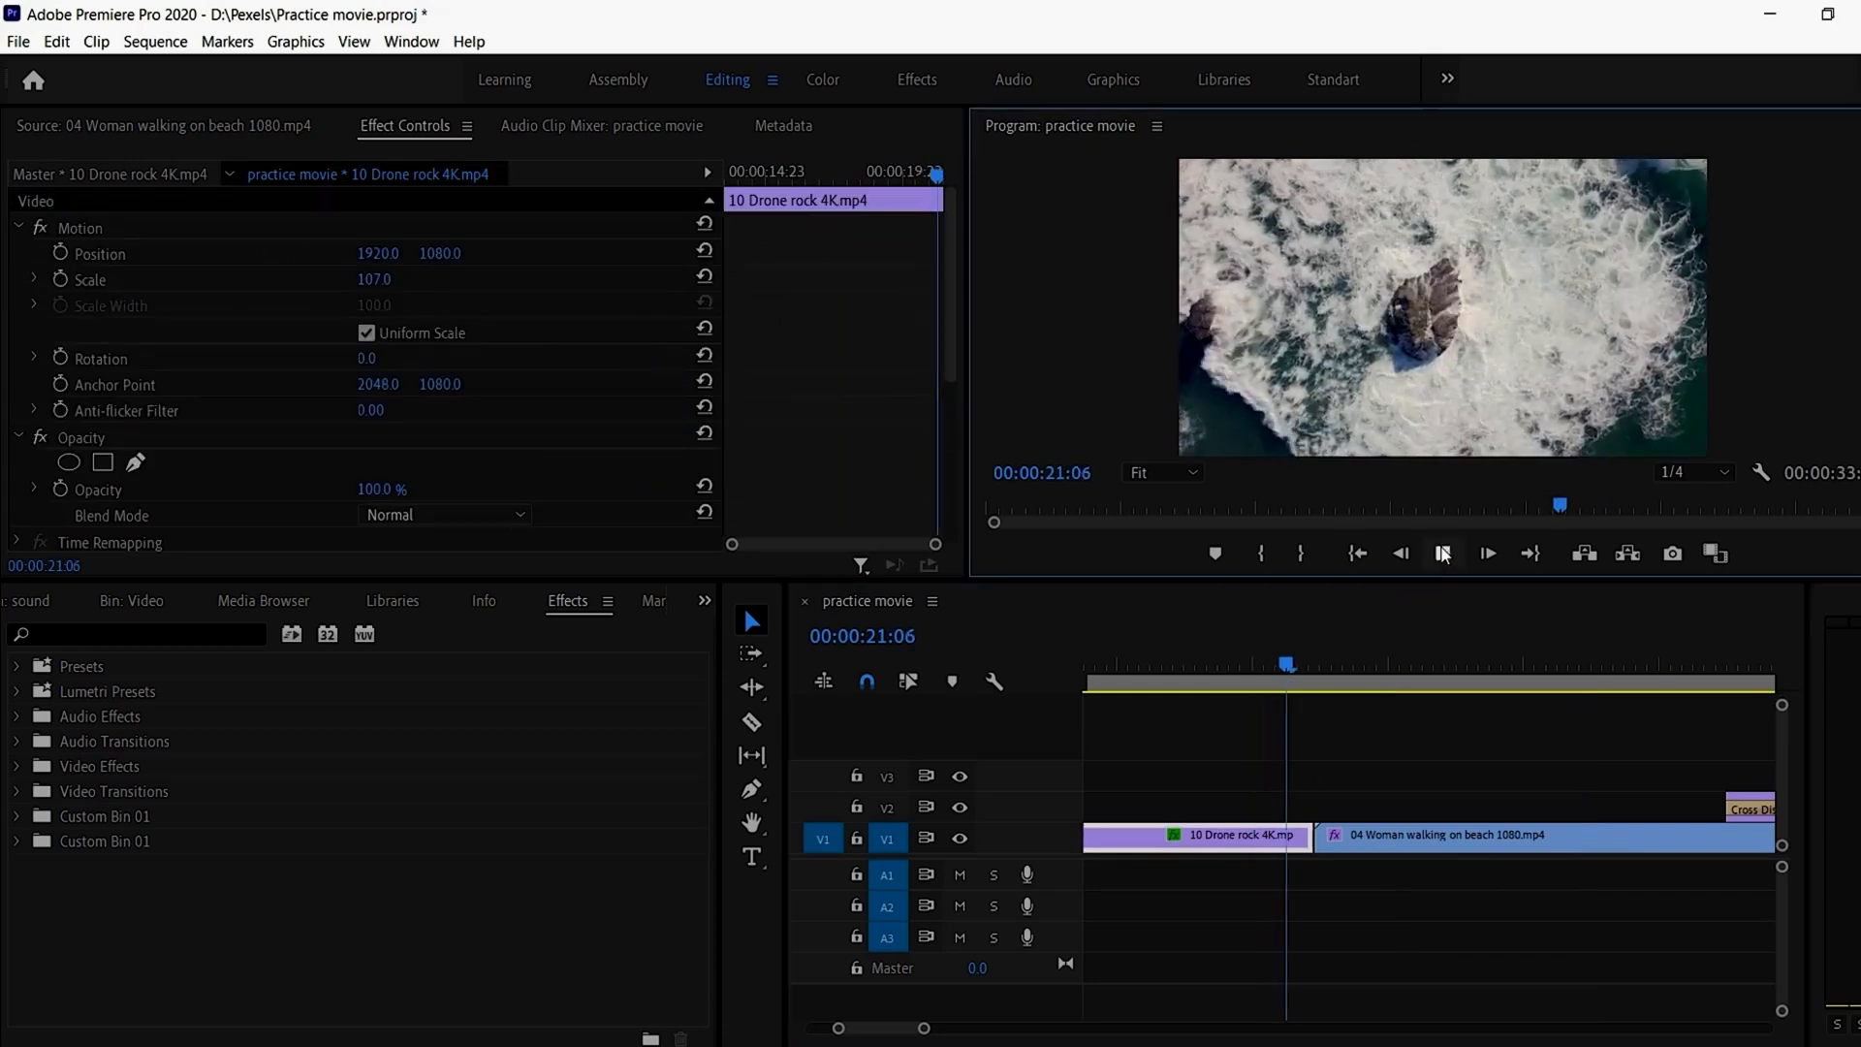
key("space")
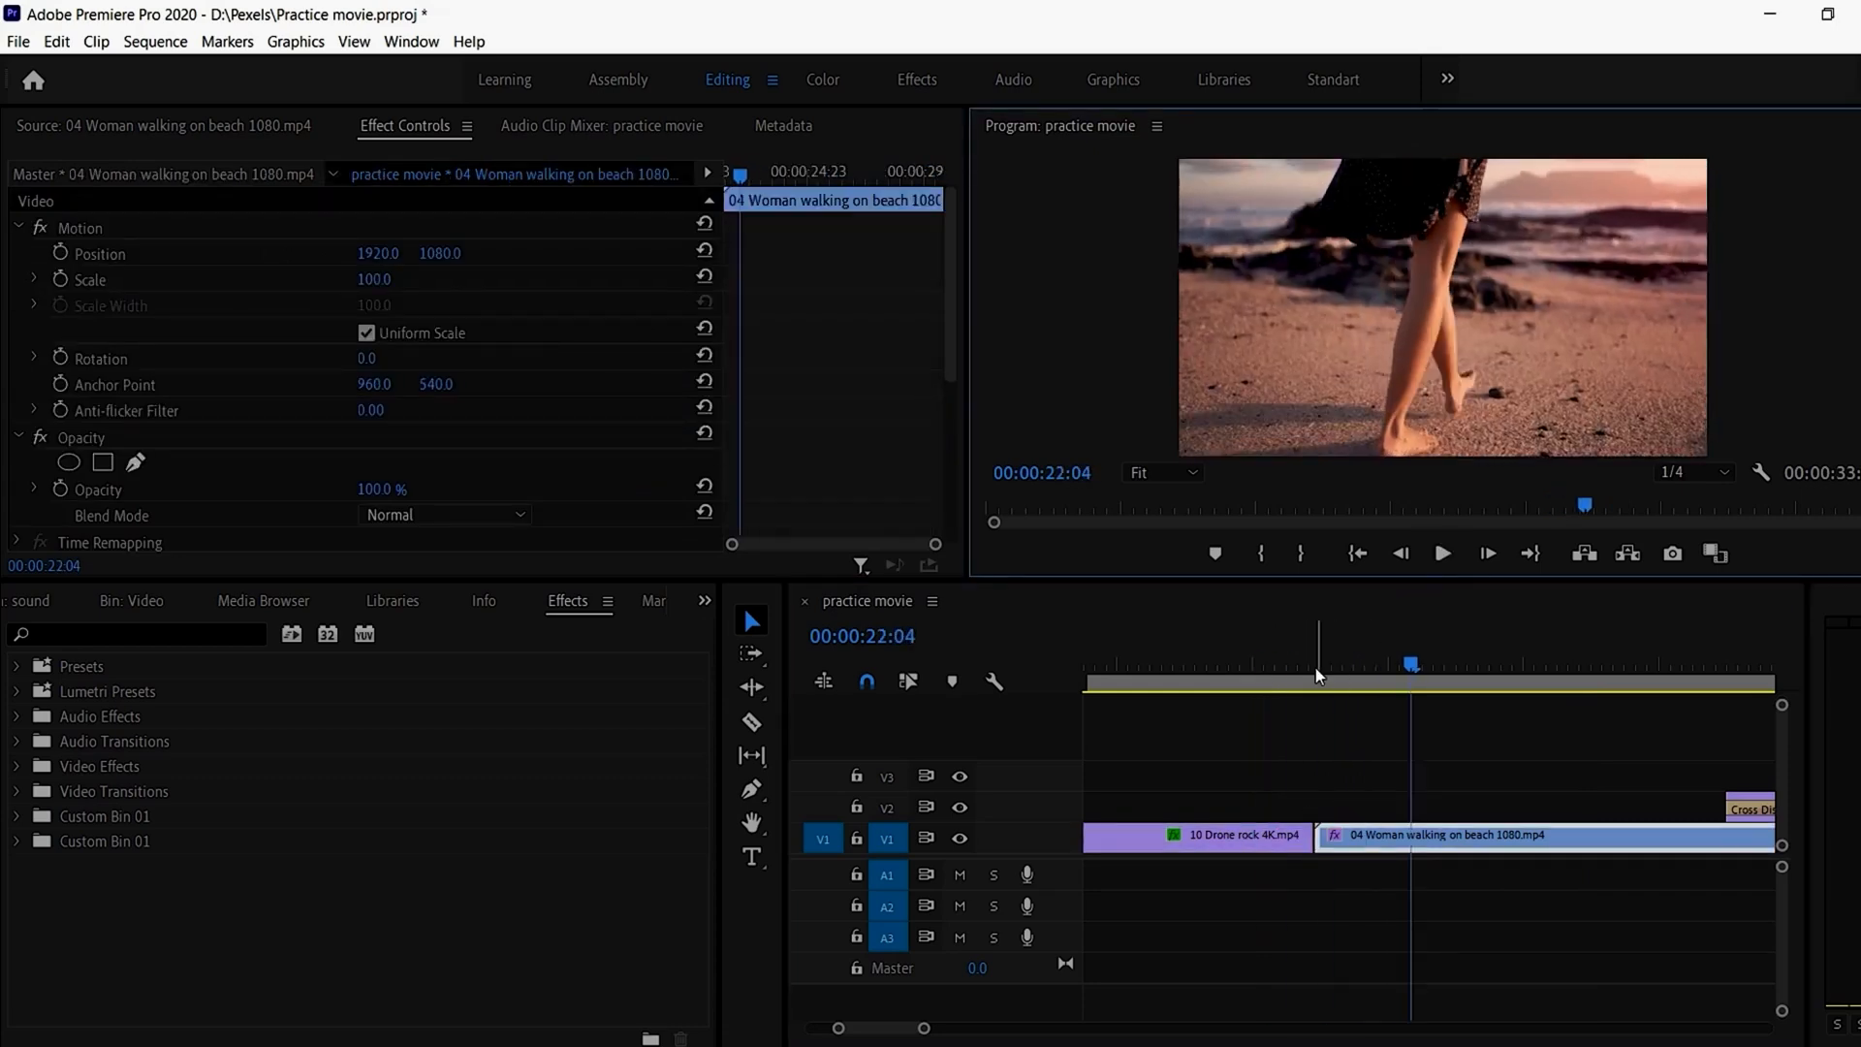
left_click(1314, 666)
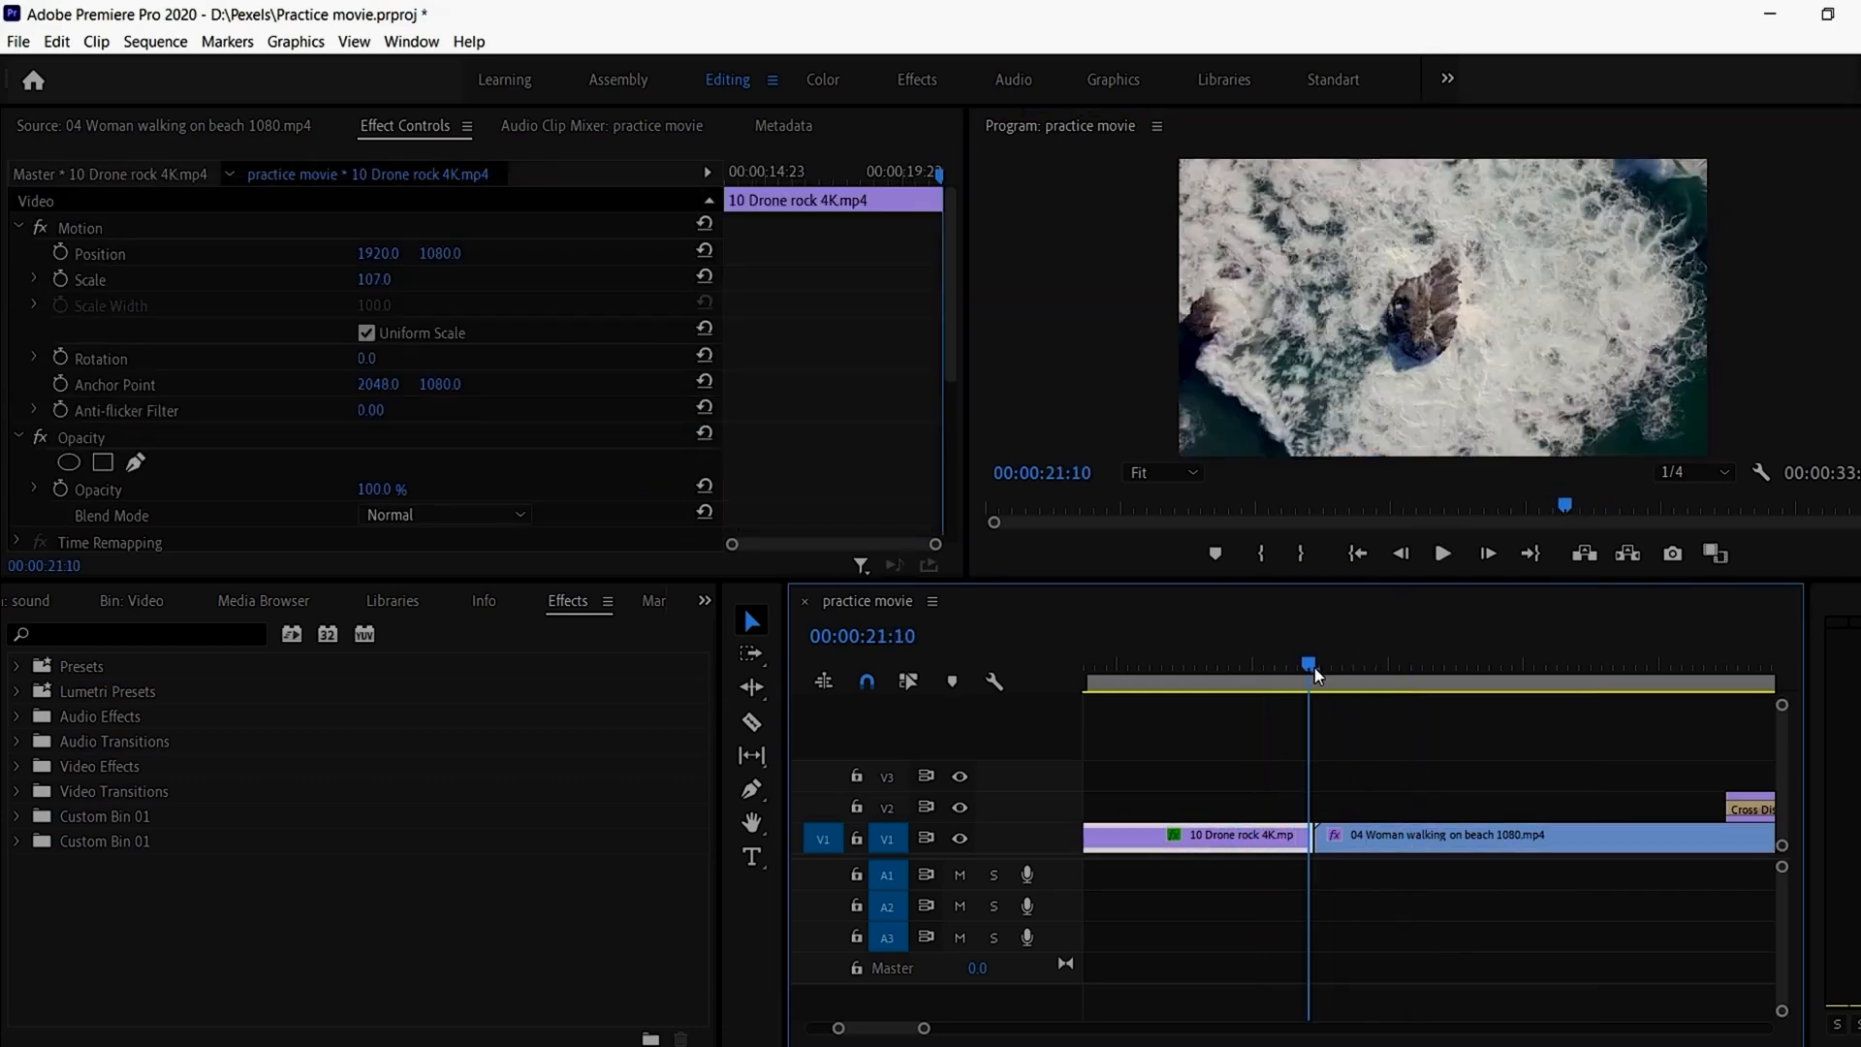
left_click(1321, 666)
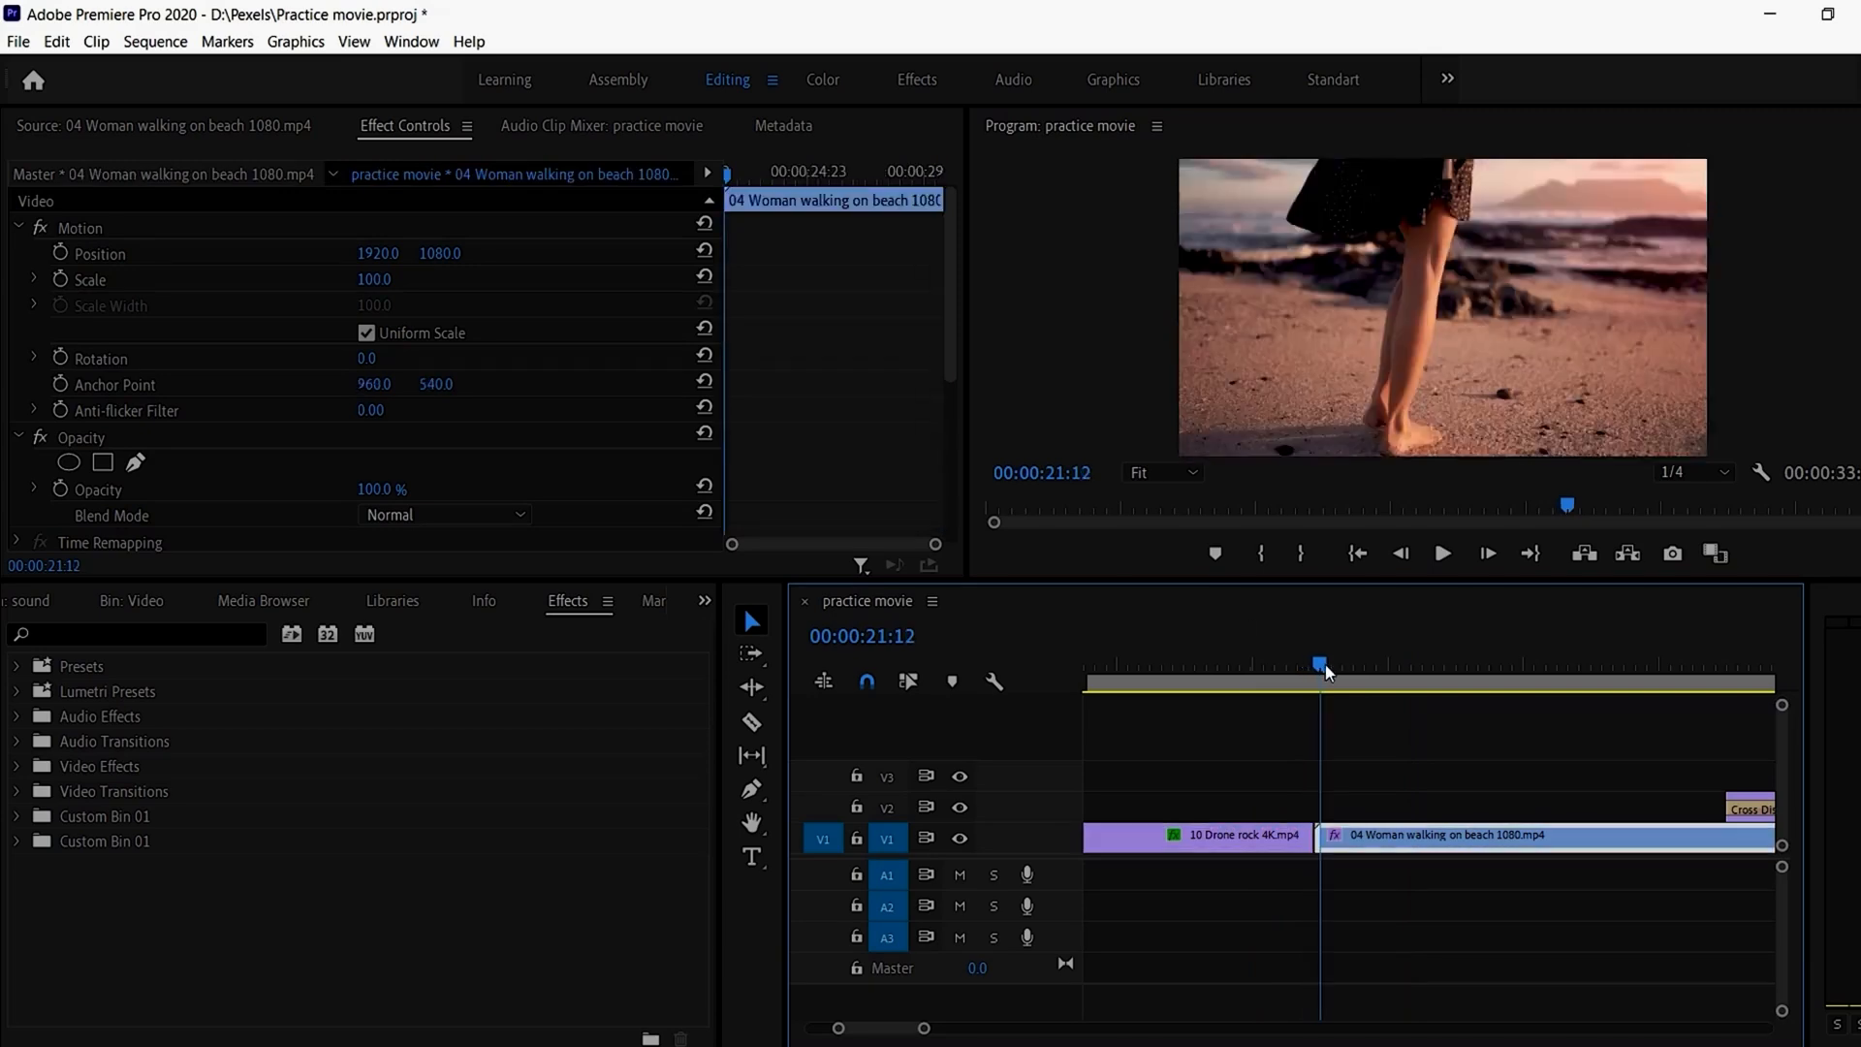
Step: Apply Dip to Black from the Dissolve video transitions to the start of the beach clip and shift it earlier to span the cut
left_click(17, 791)
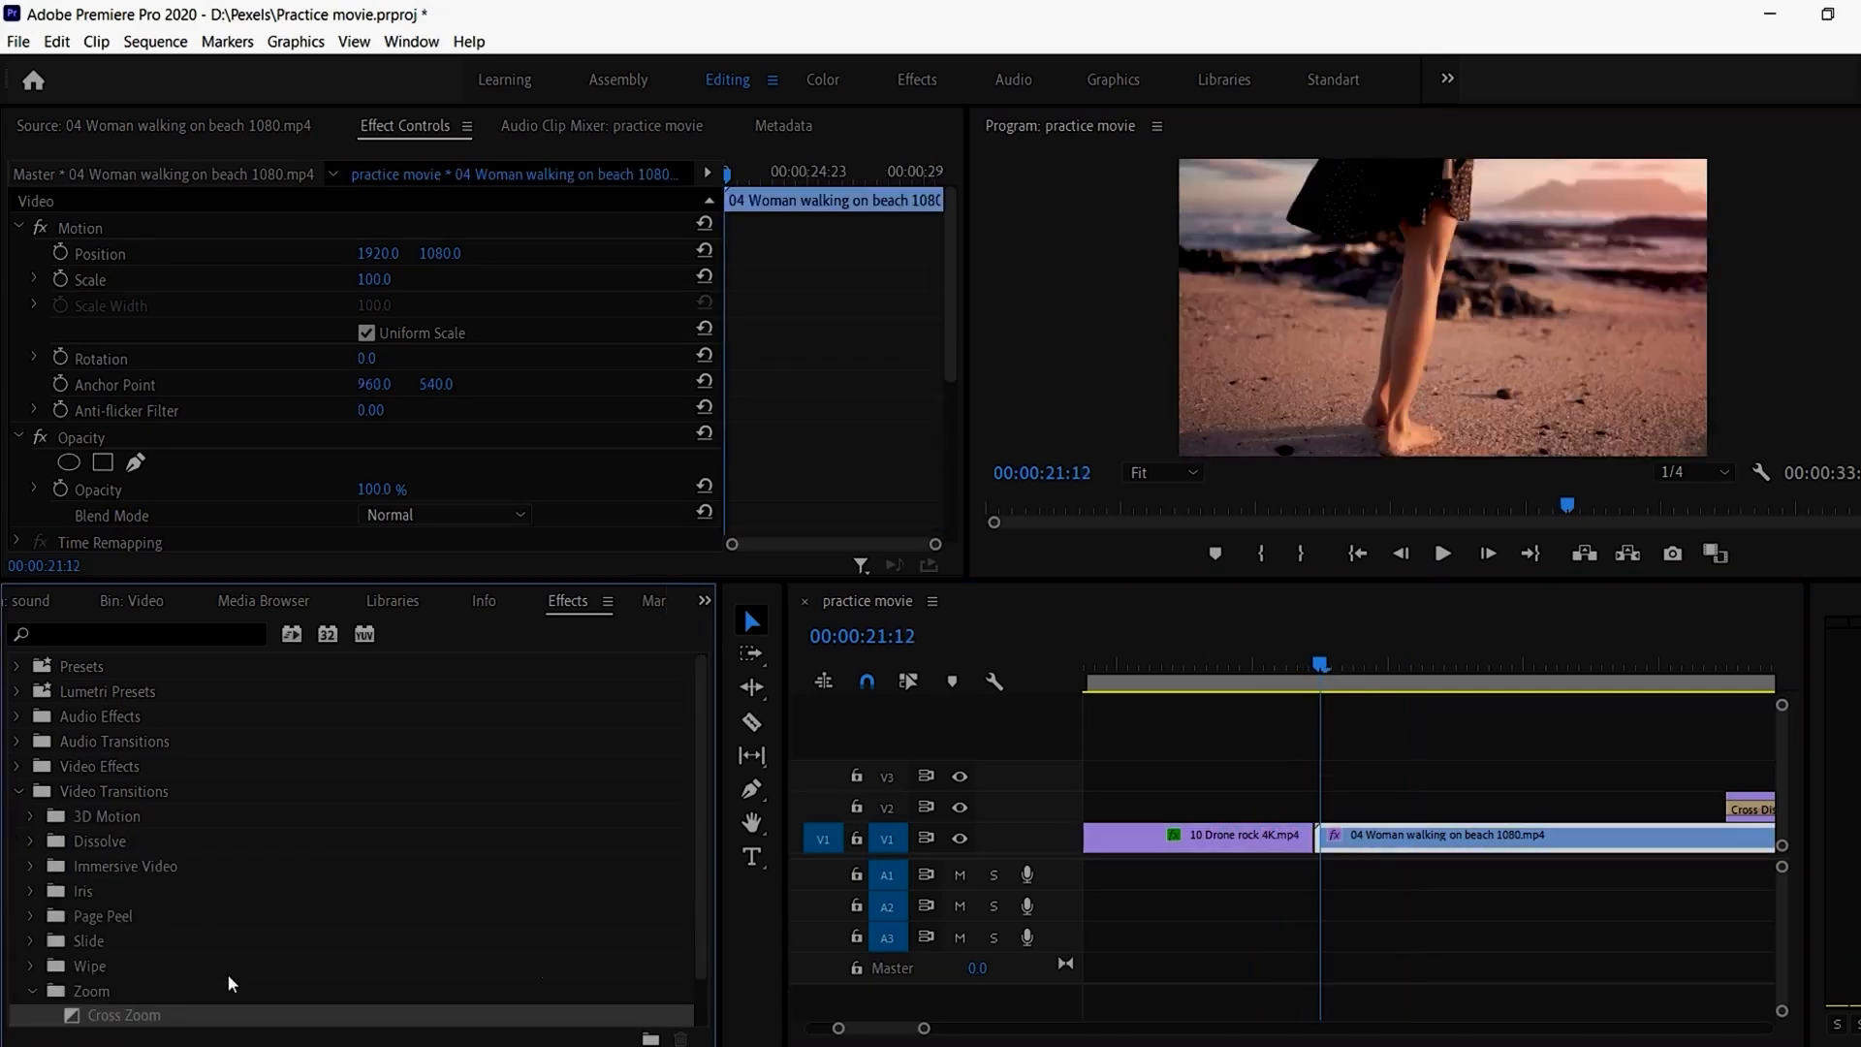
left_click_drag(696, 898, 696, 916)
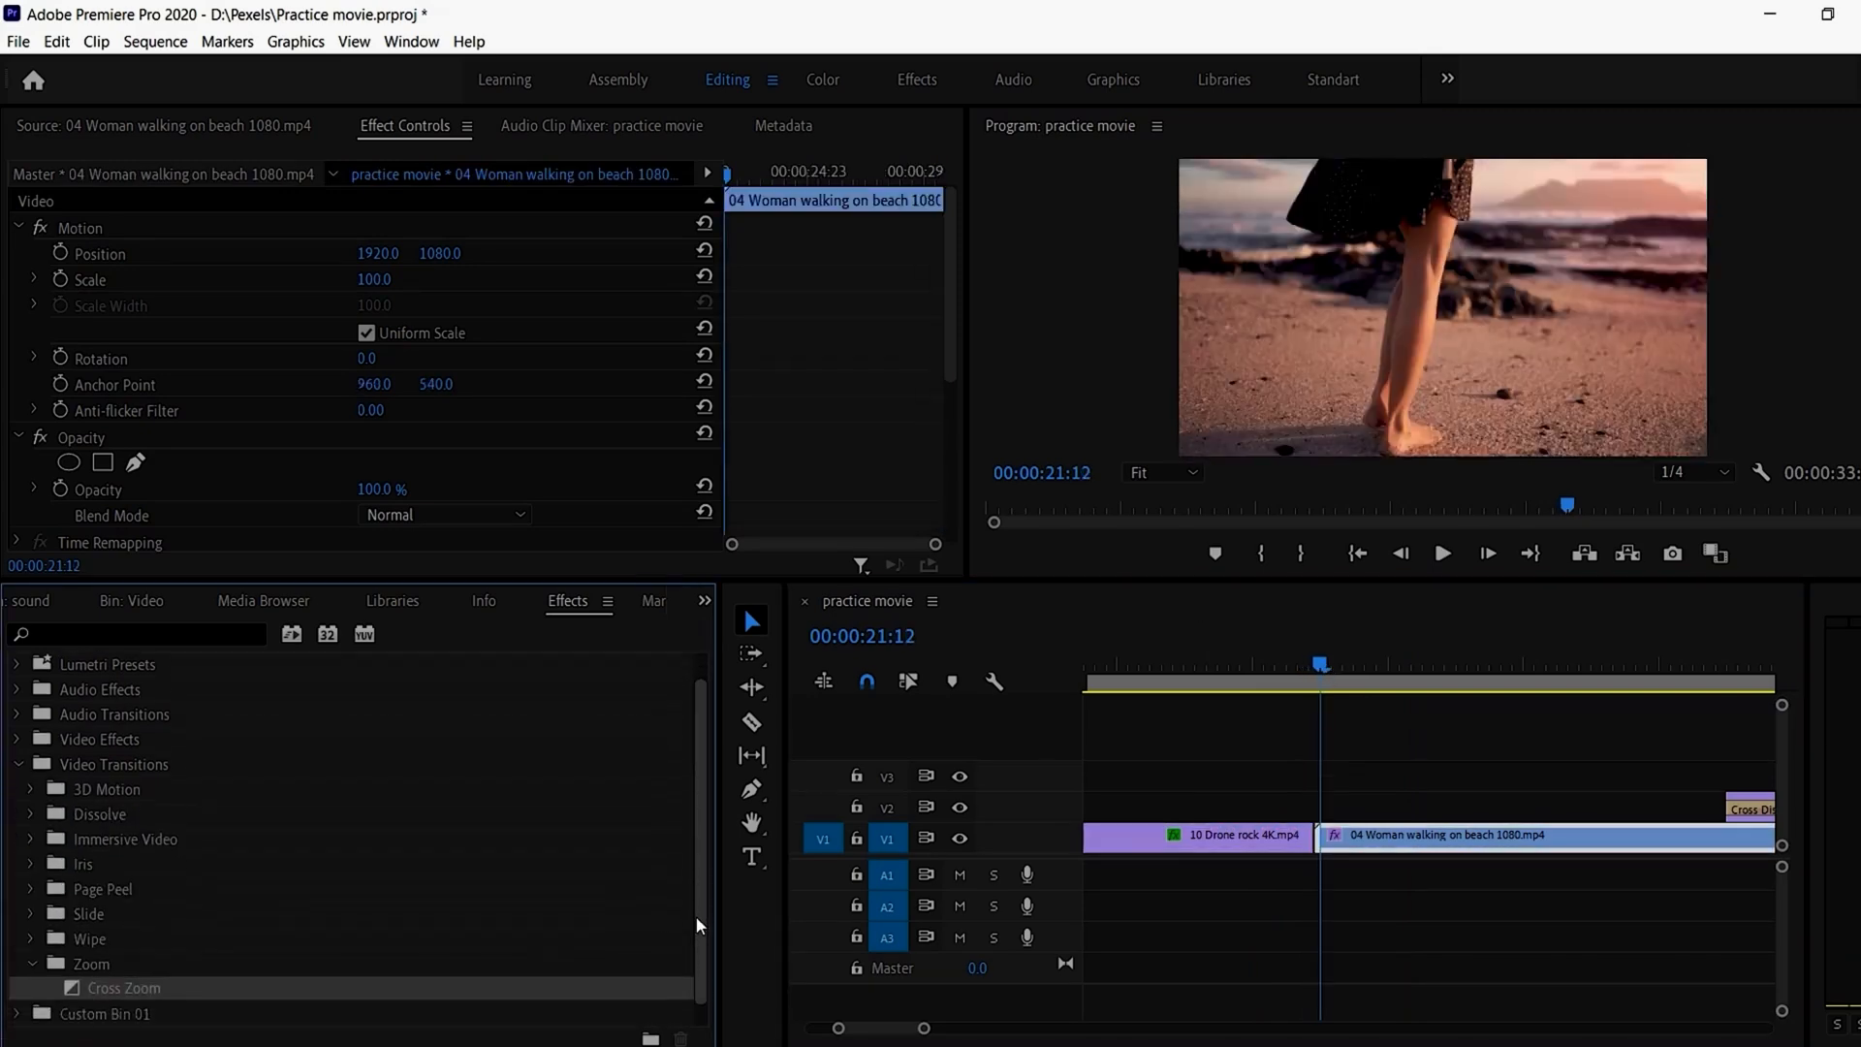
left_click(27, 965)
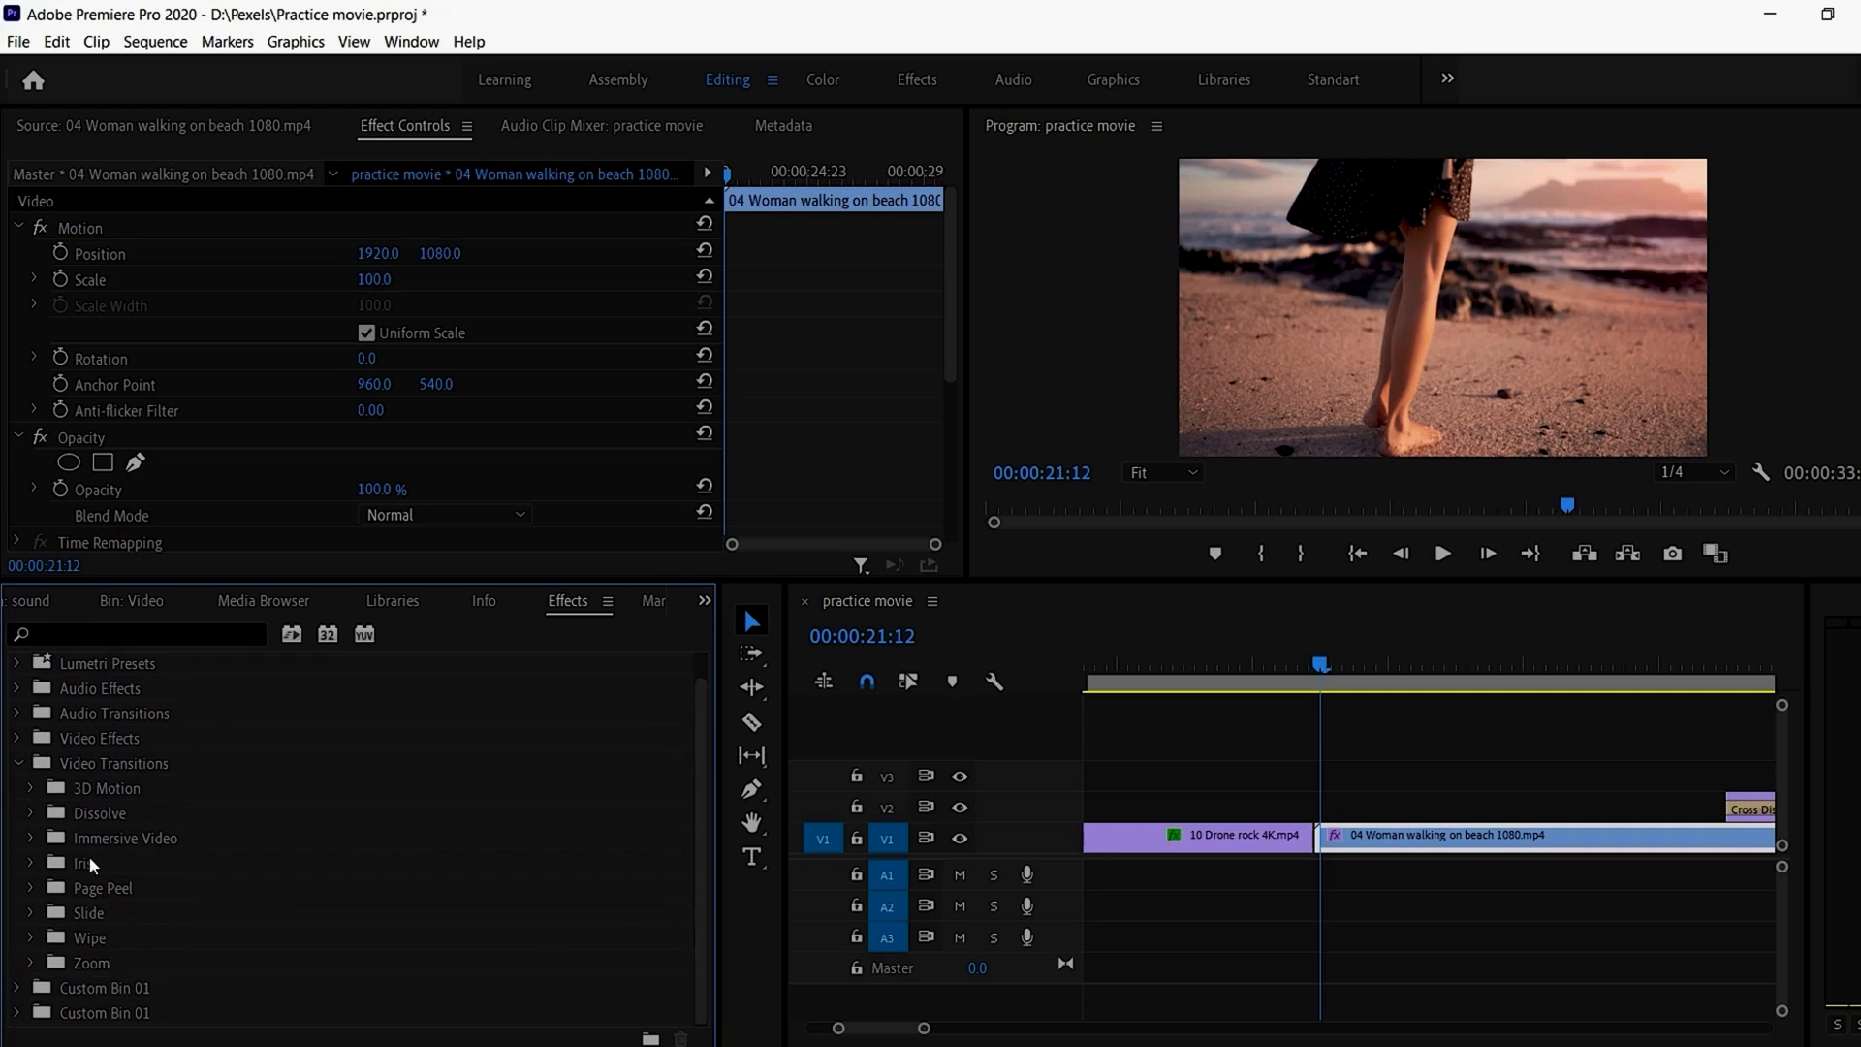
left_click(28, 813)
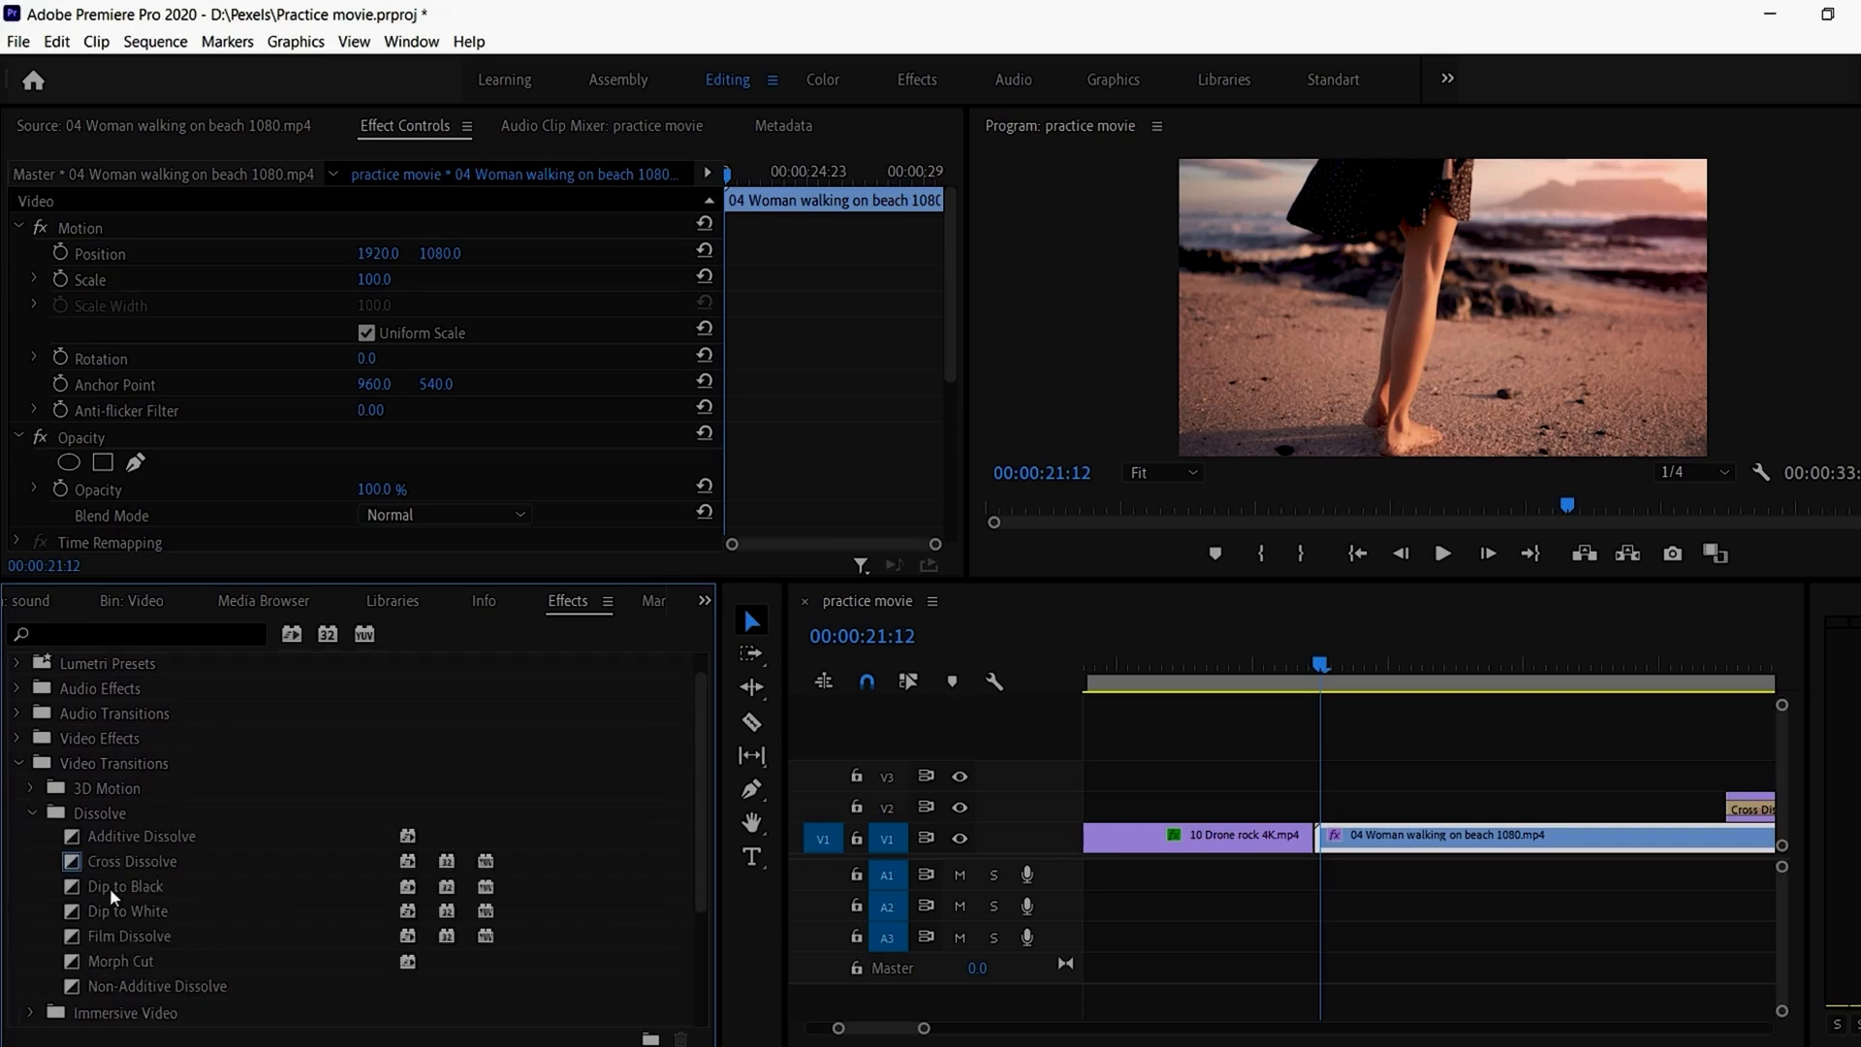
left_click_drag(110, 886, 1324, 839)
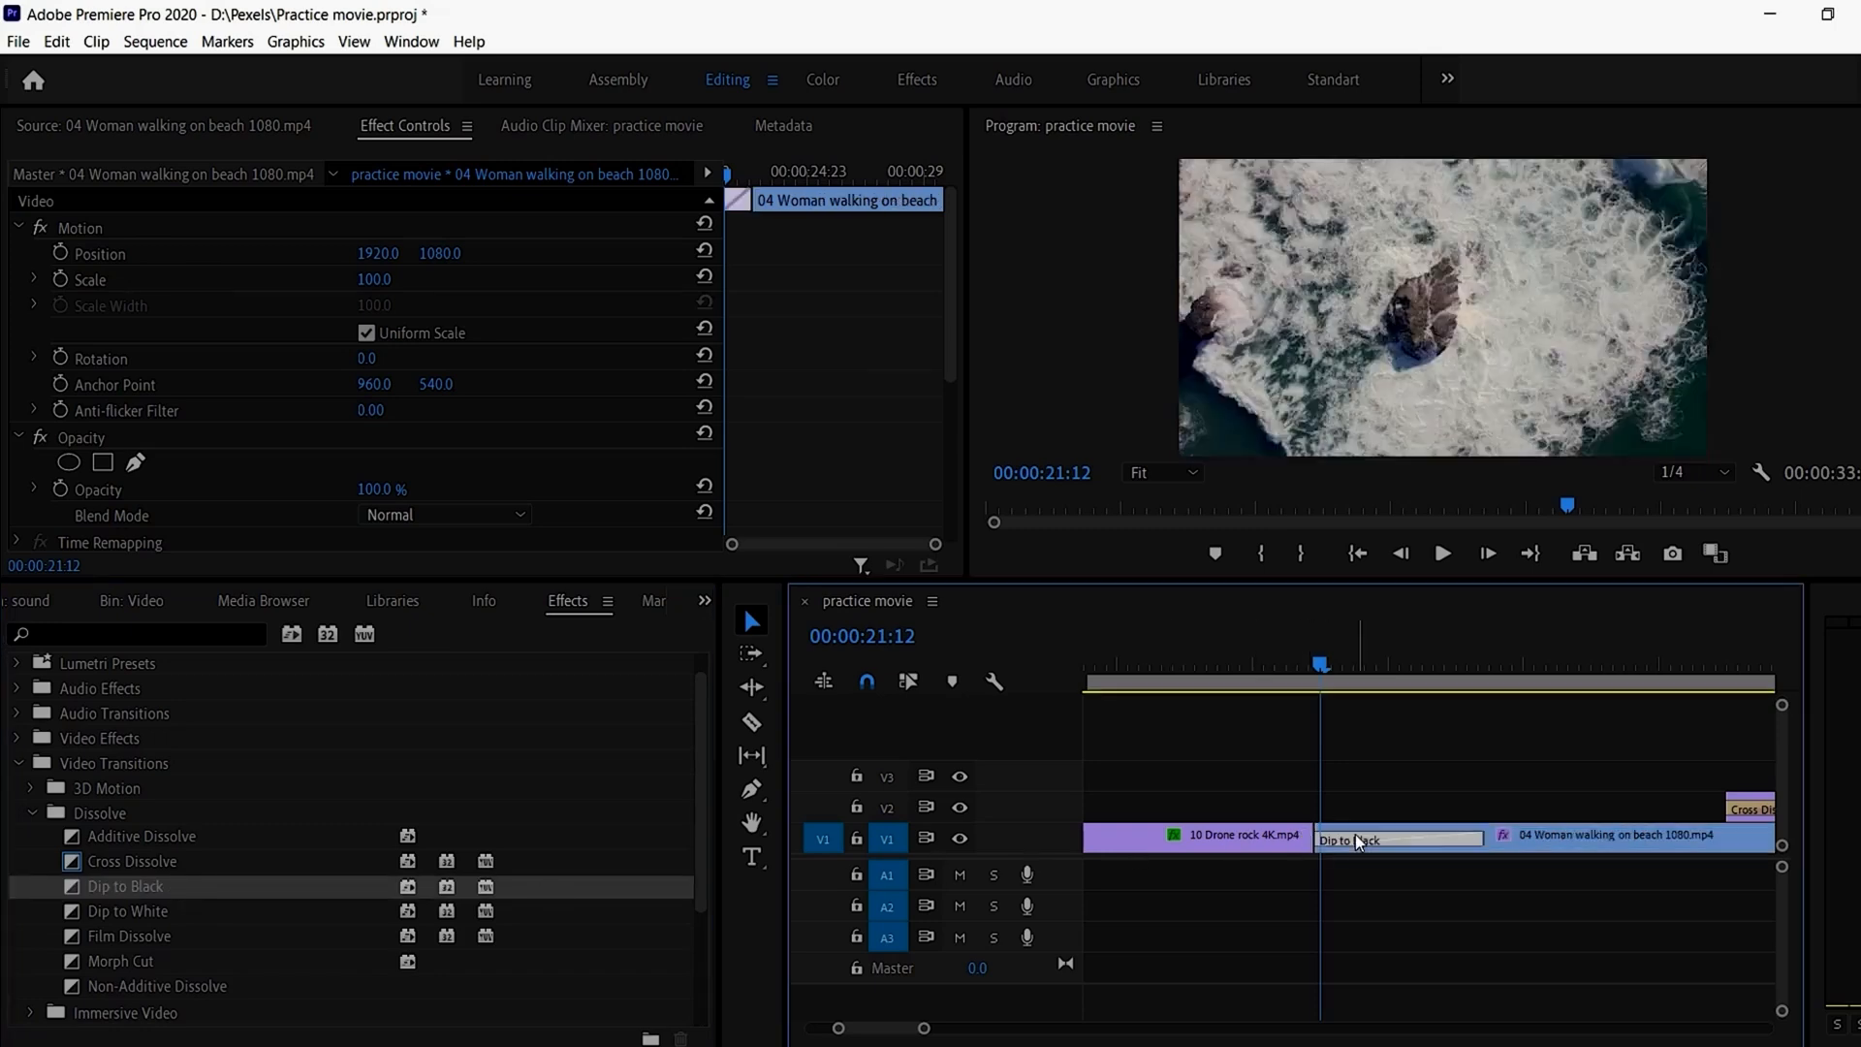
left_click(1355, 839)
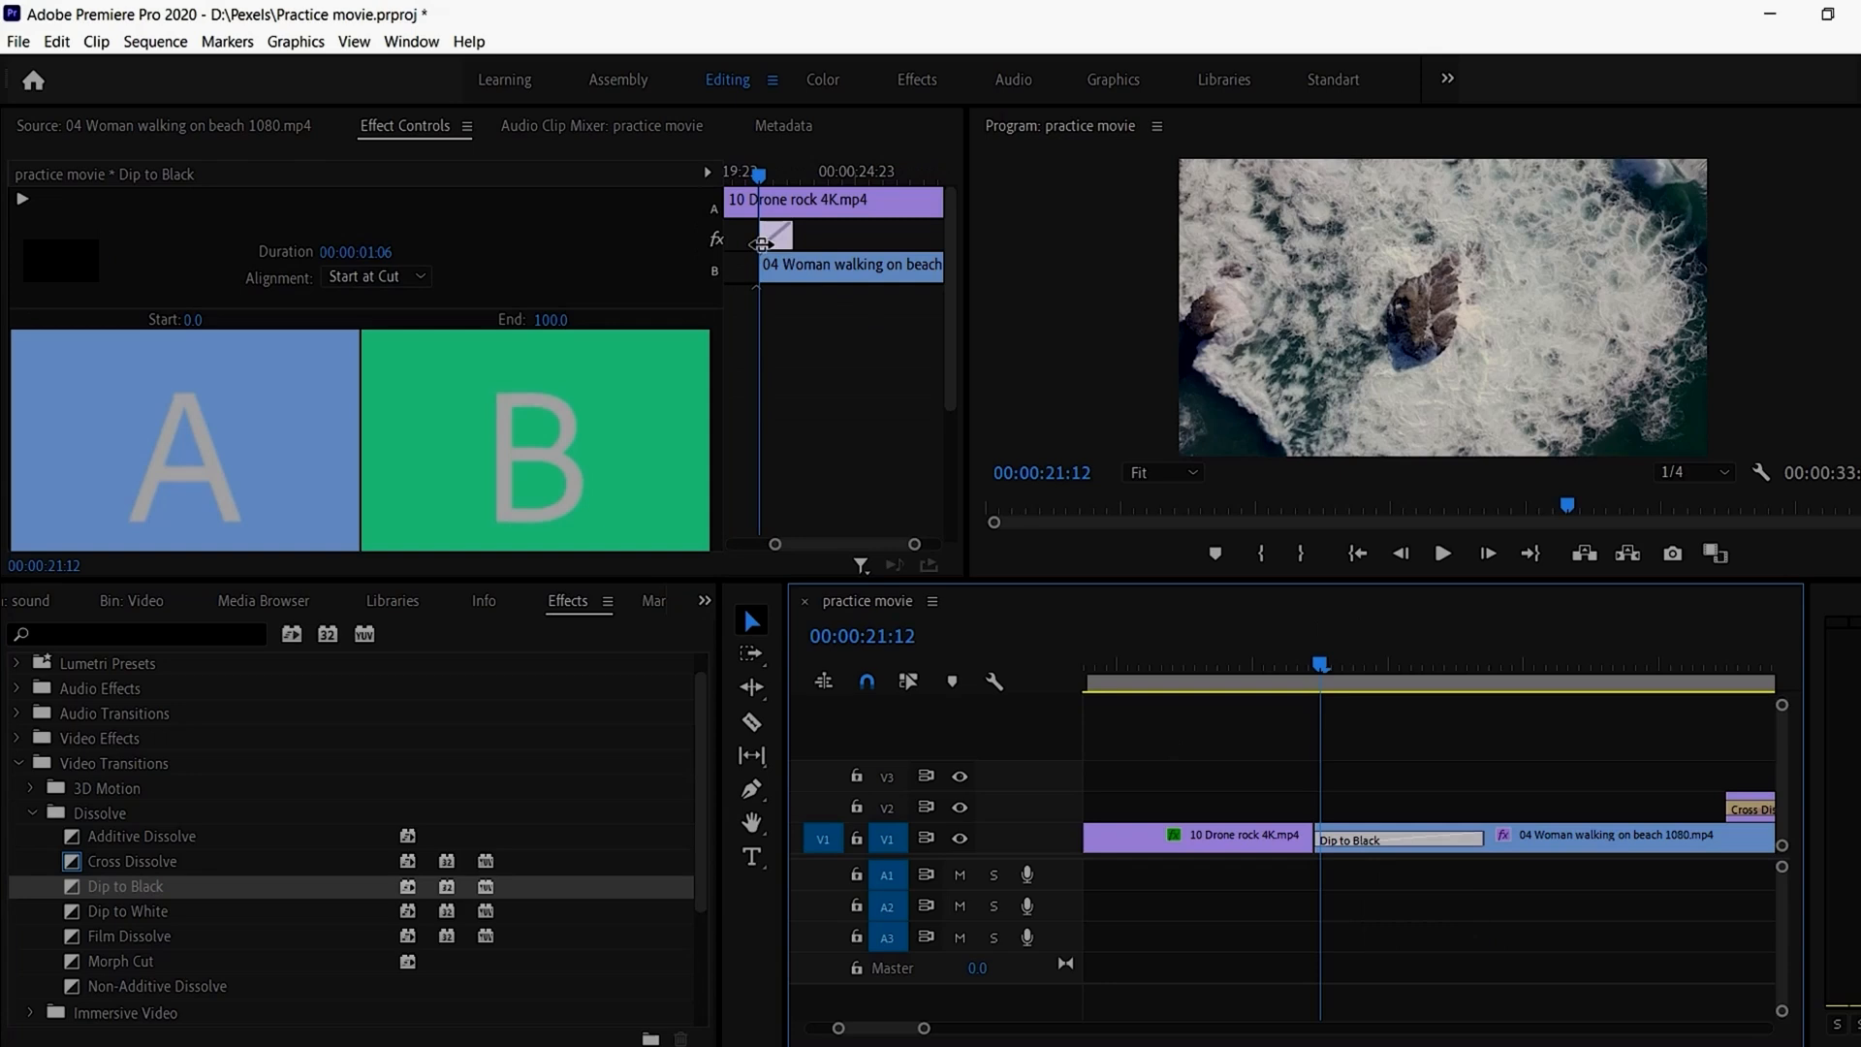
left_click_drag(772, 239, 755, 238)
Step: Play the sequence from 00:00:20:11 across the Dip to Black and stop in the moped clip at 00:00:32:16
left_click(1183, 672)
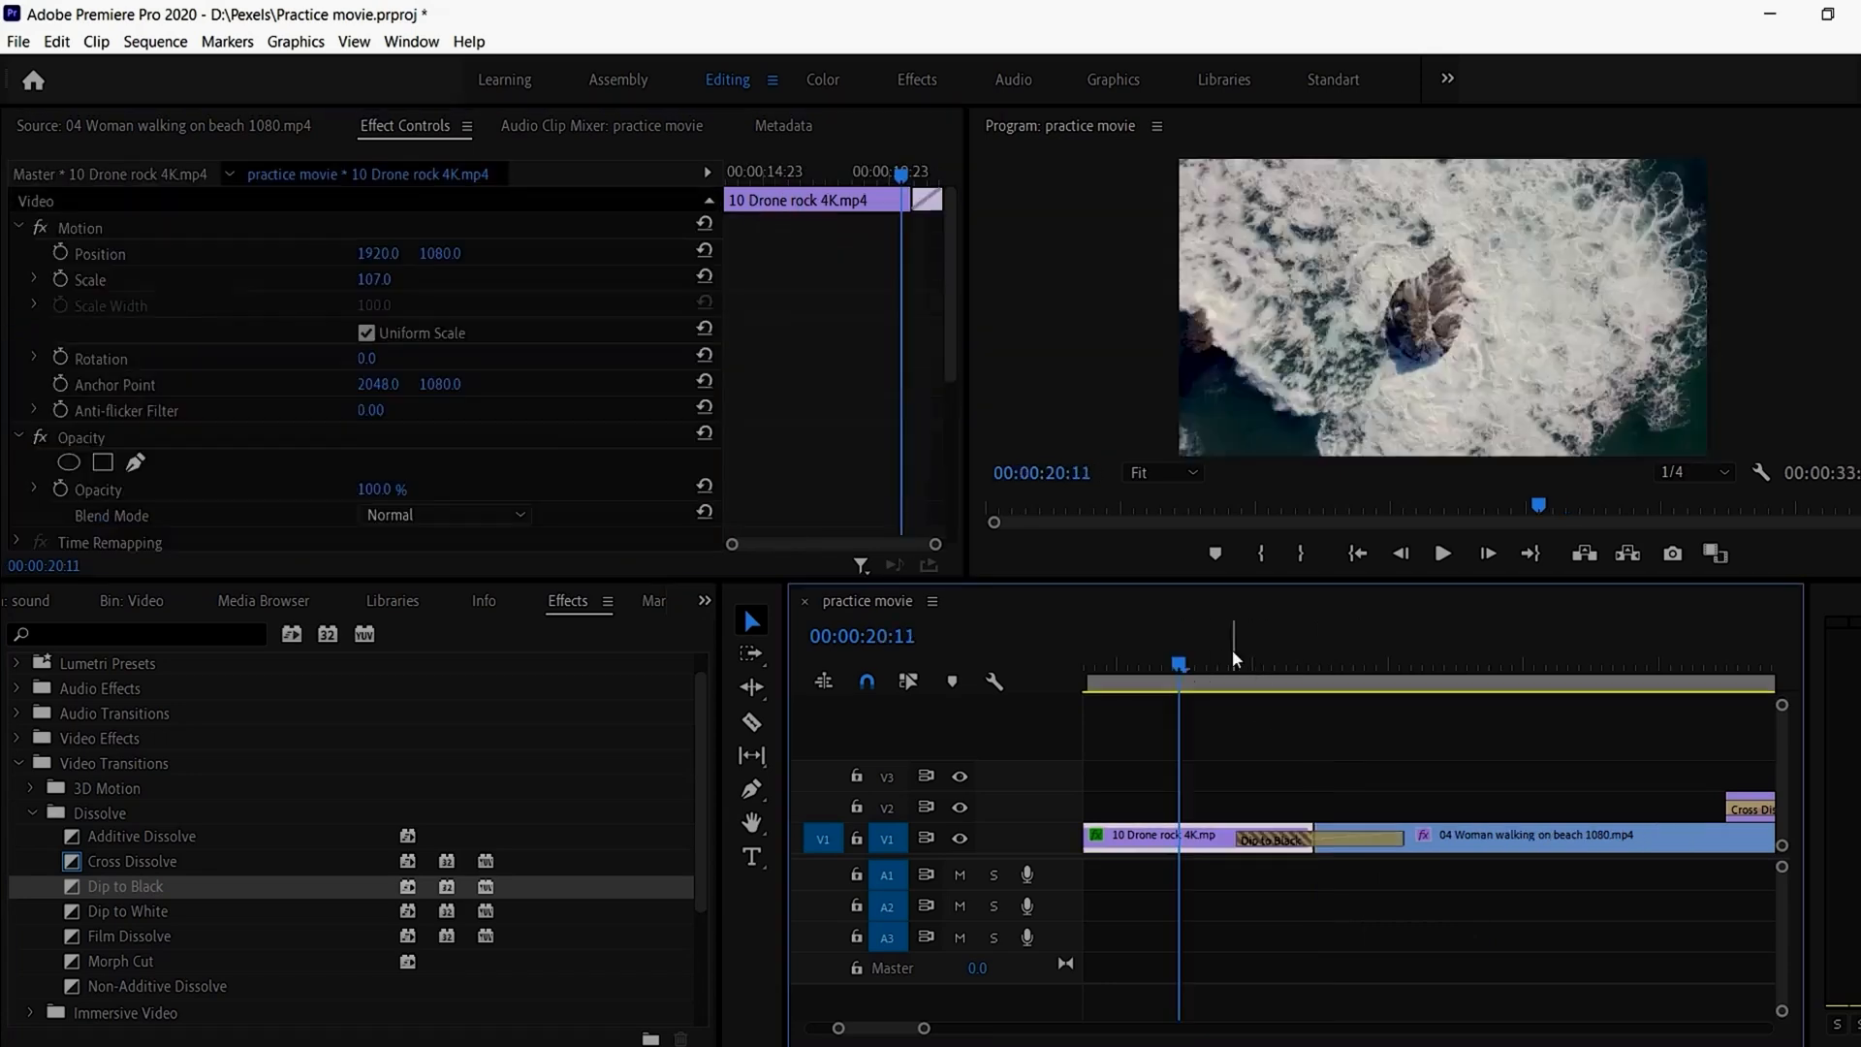
left_click(1442, 557)
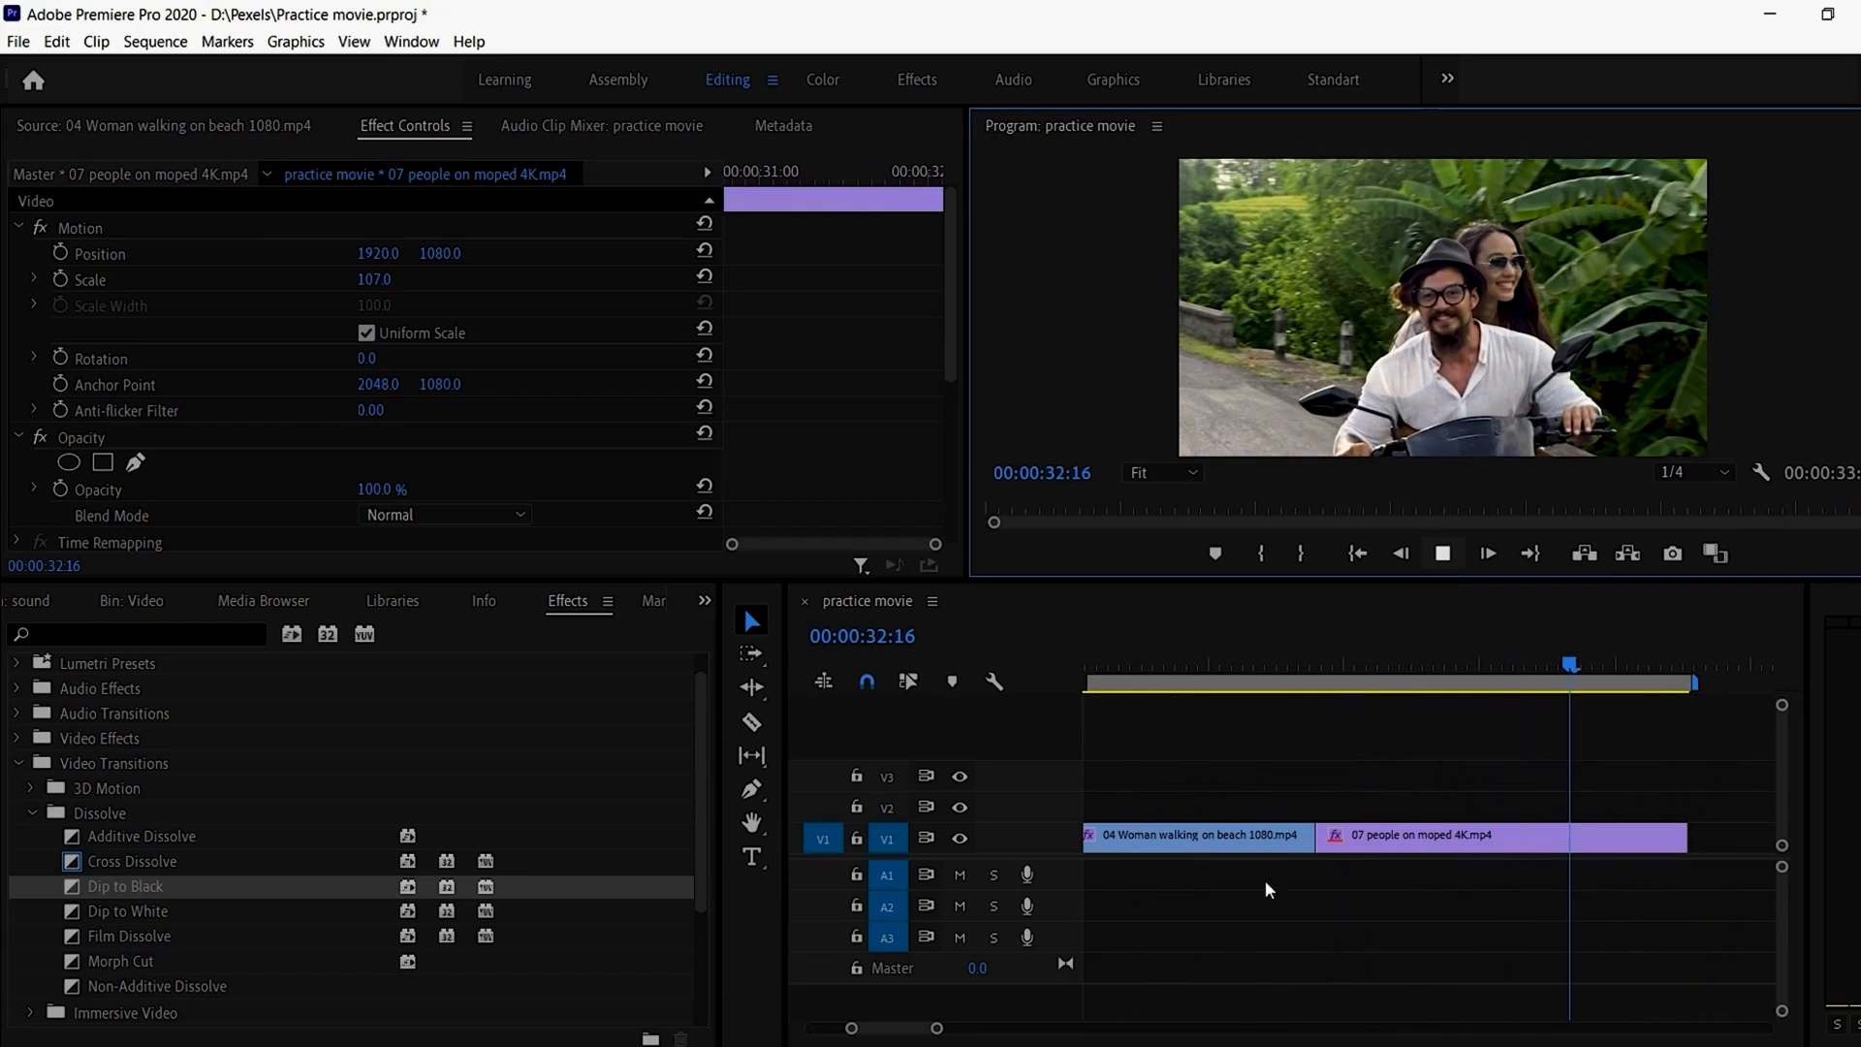
key("space")
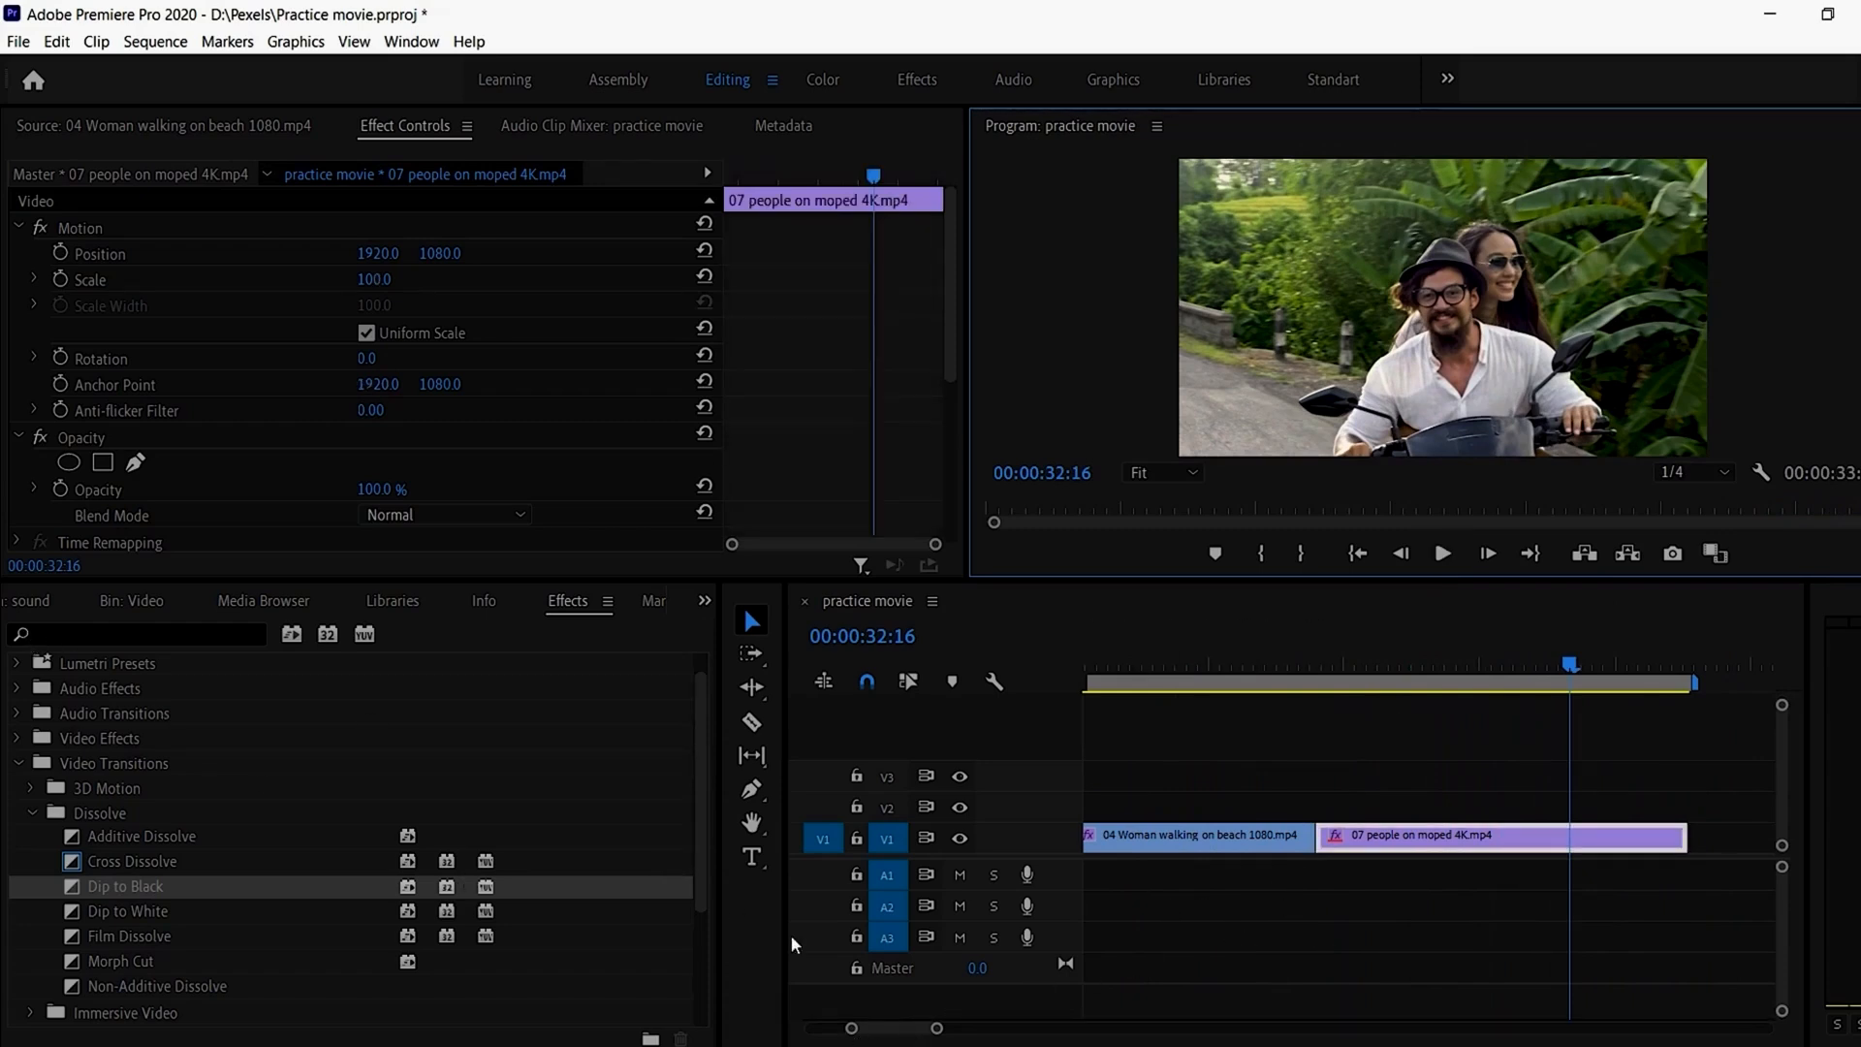
Step: Show the whole sequence in the timeline and scrub through it from before the drone rock clip to 00:00:32:13
left_click_drag(849, 1032, 895, 1031)
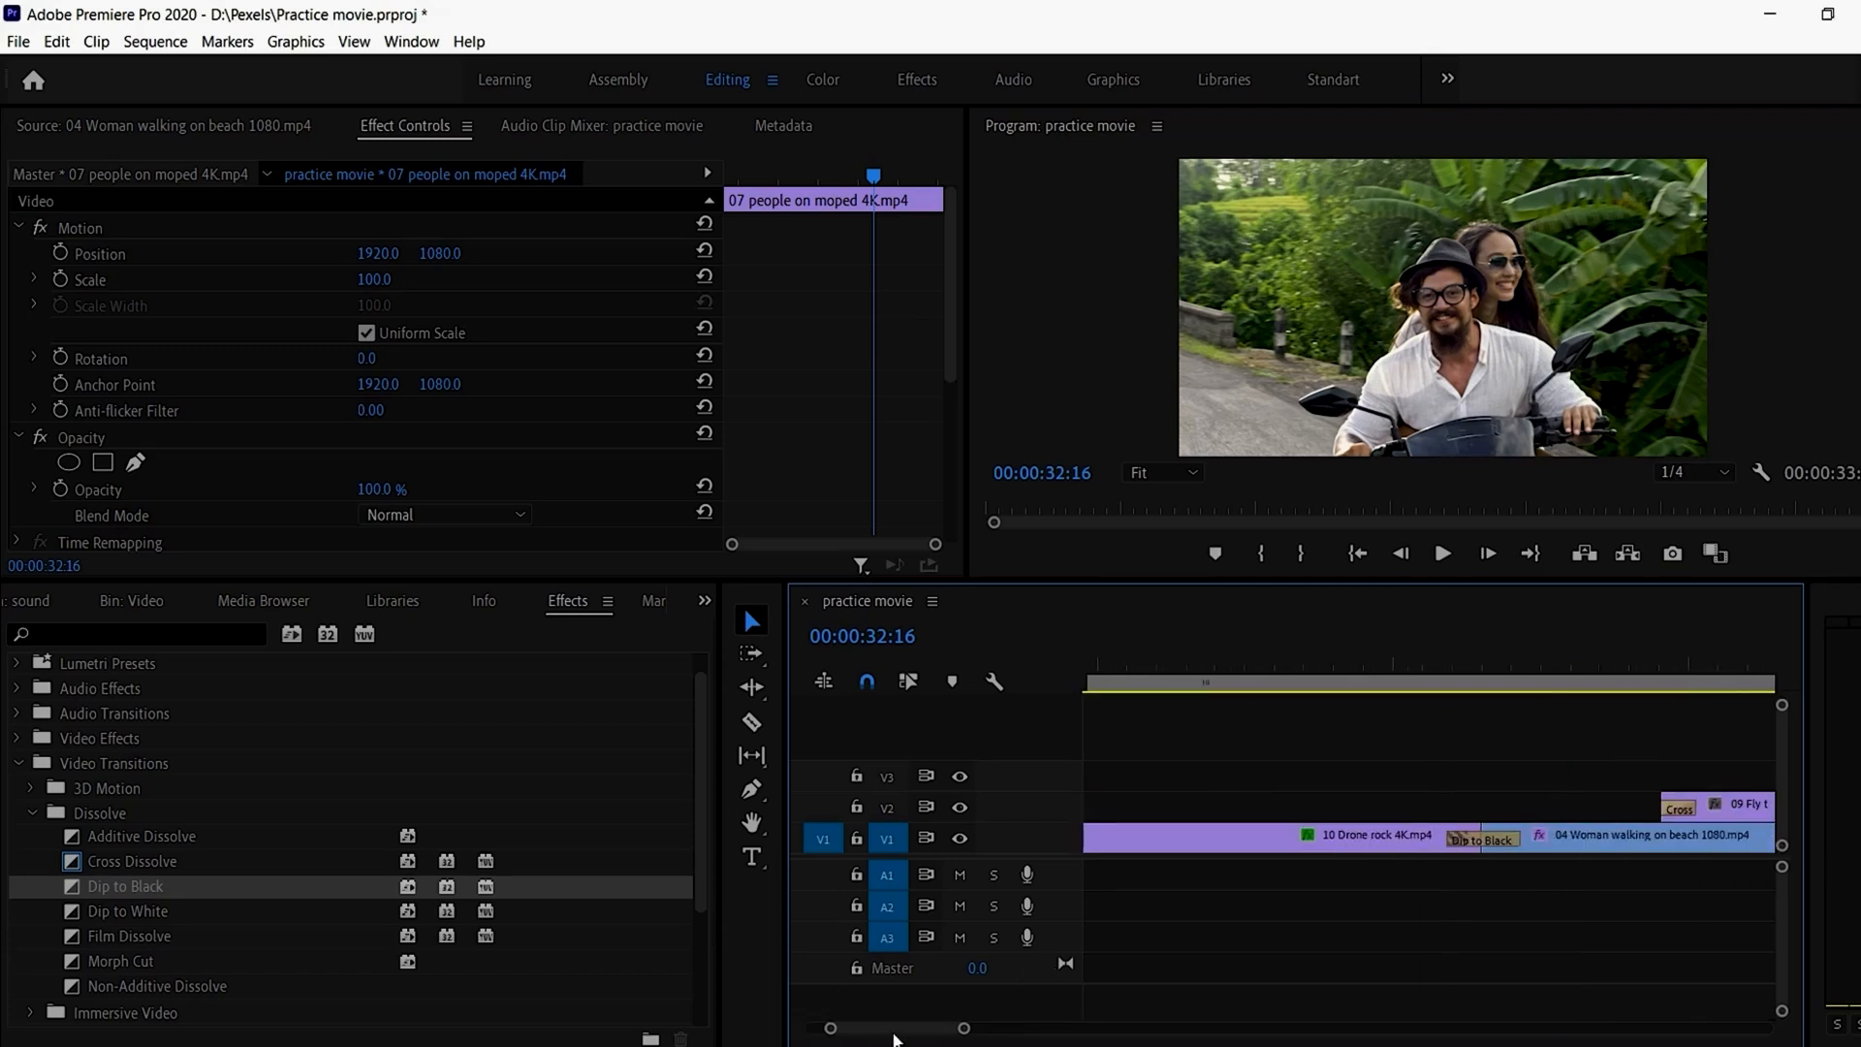
key("minus")
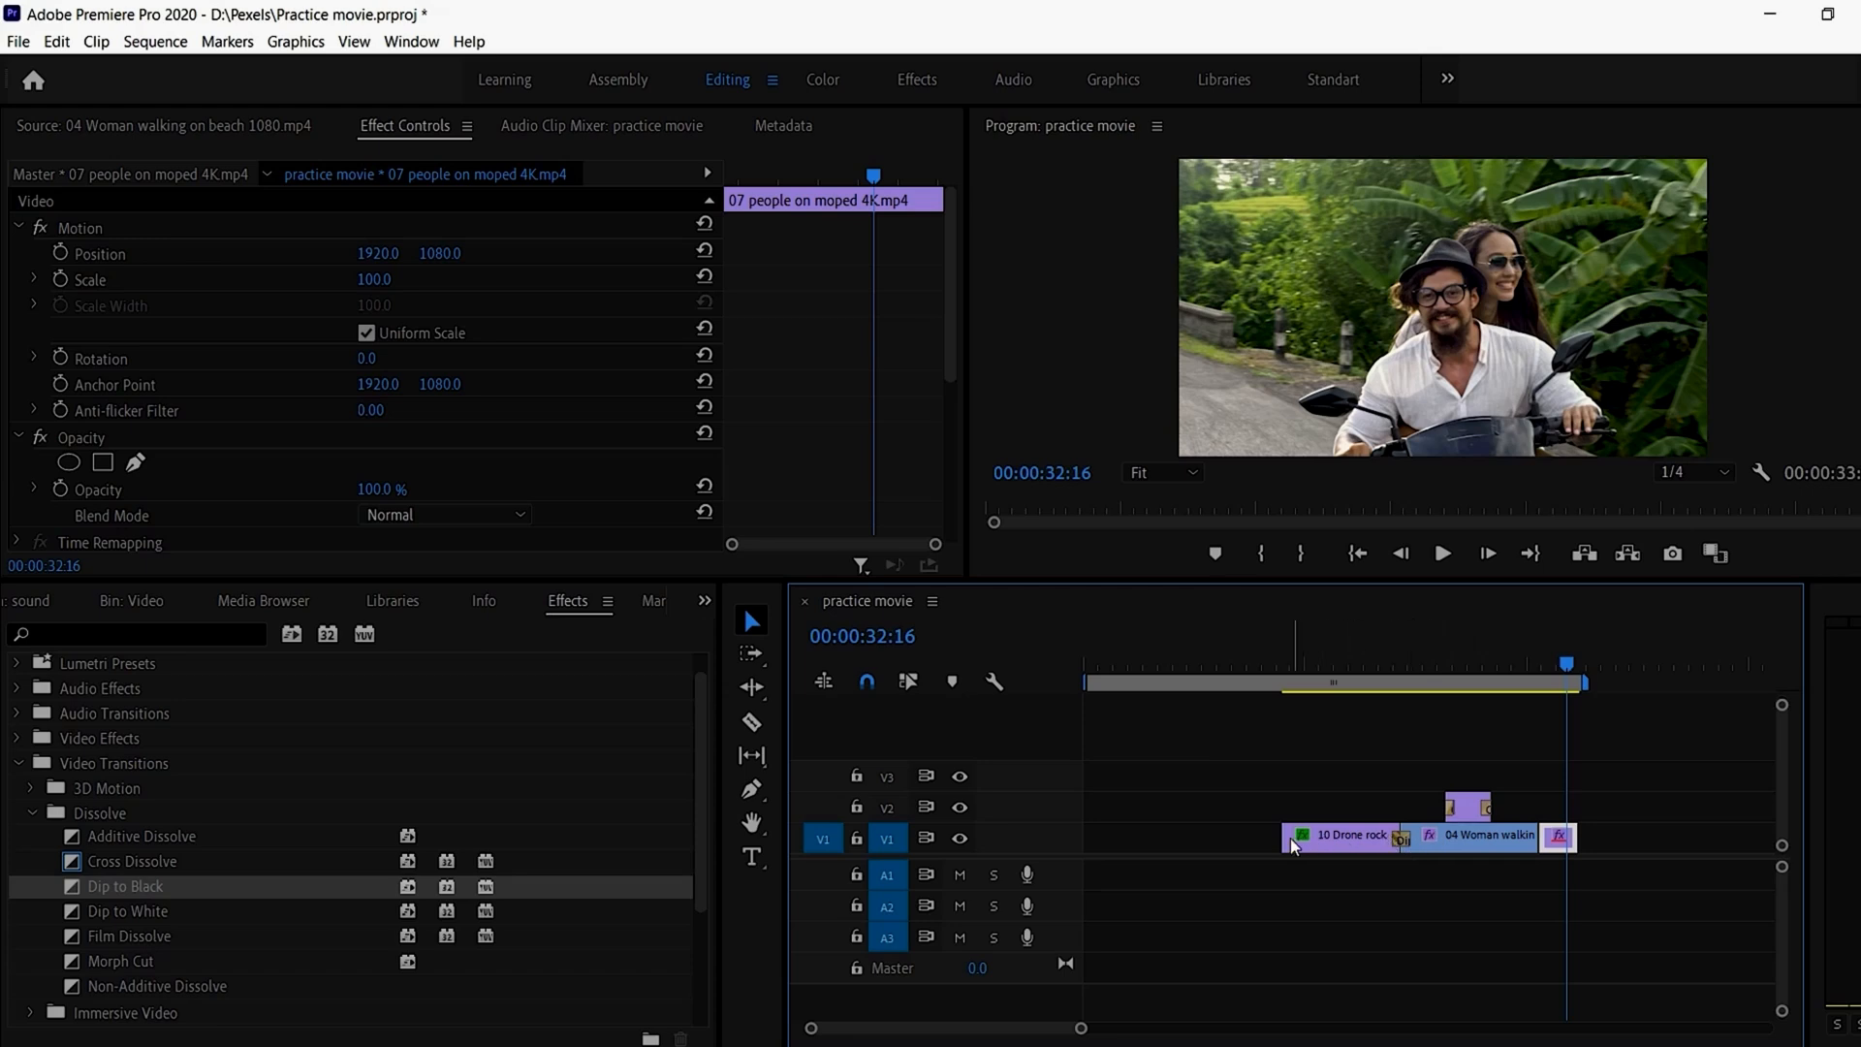
left_click(754, 622)
left_click_drag(1269, 671, 1571, 667)
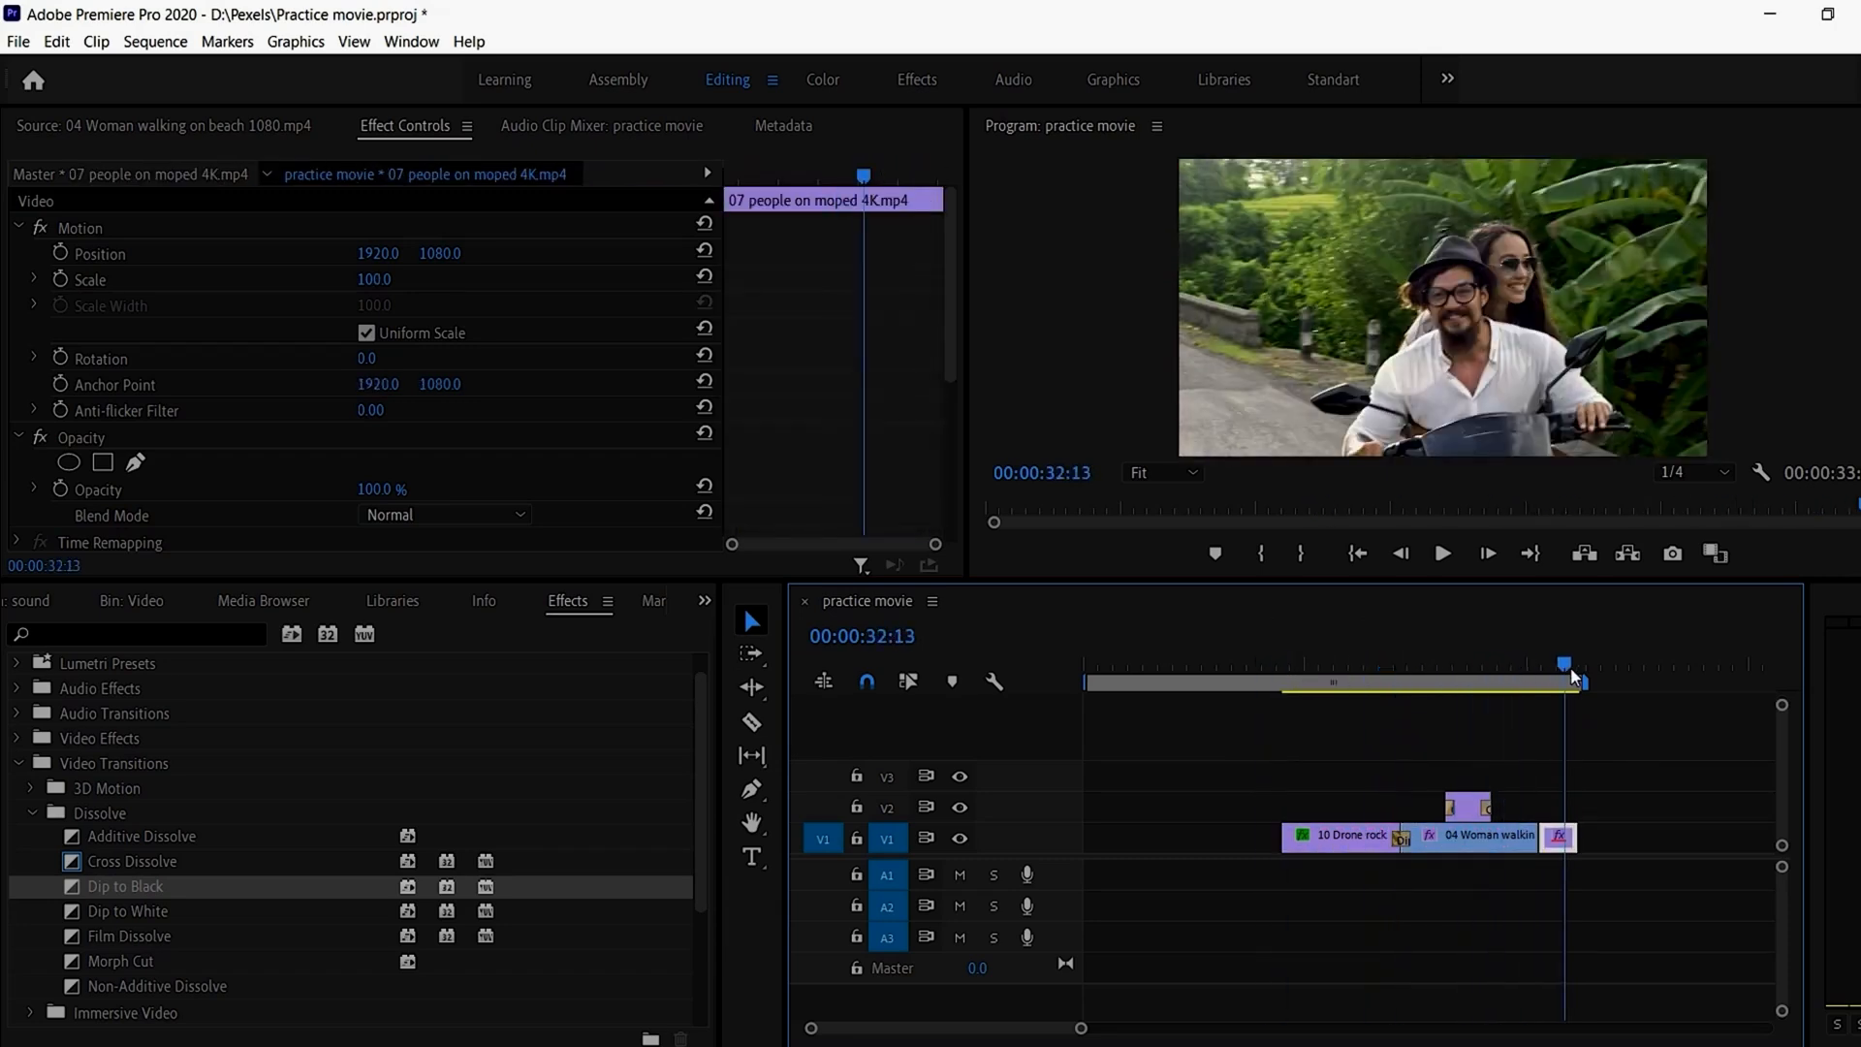